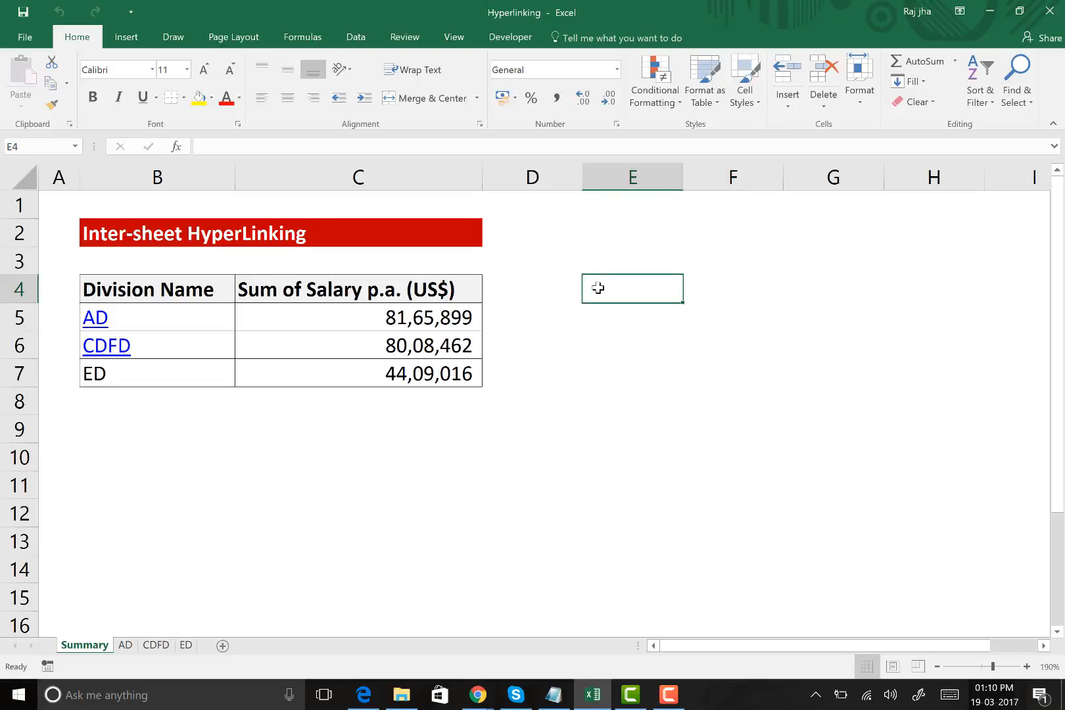
Insert a new blank worksheet after the ED sheet
{"action": "scroll", "coordinate": [542, 472], "scroll_direction": "up", "scroll_amount": 6, "text": "ctrl"}
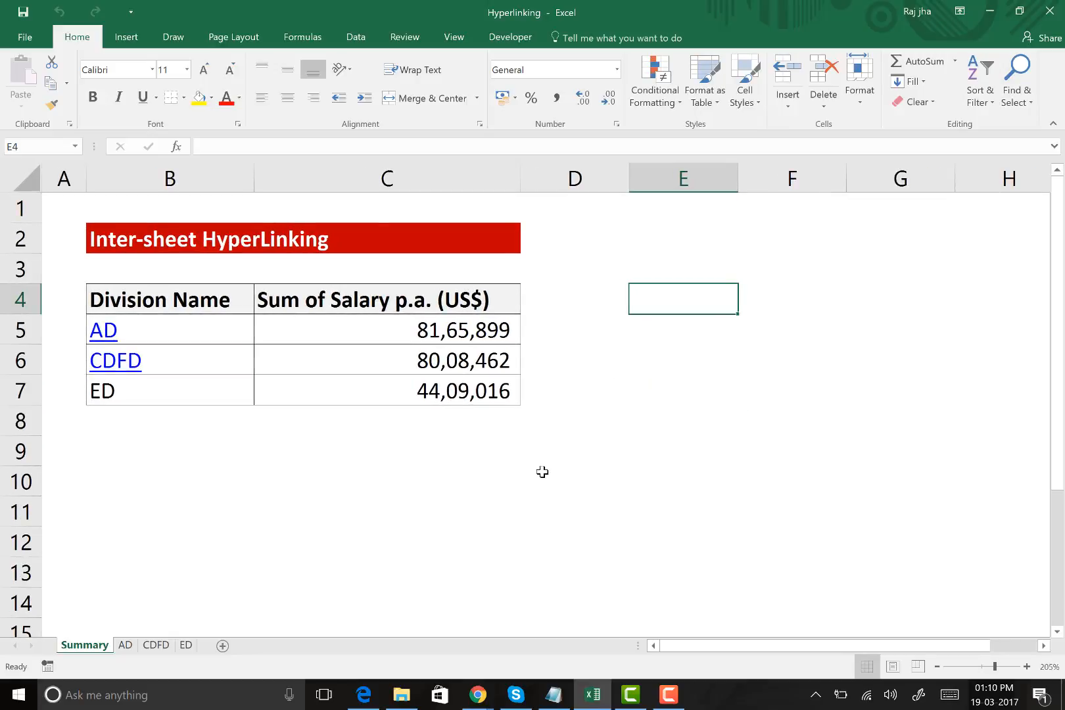
{"action": "scroll", "coordinate": [542, 472], "scroll_direction": "up", "scroll_amount": 3, "text": "ctrl"}
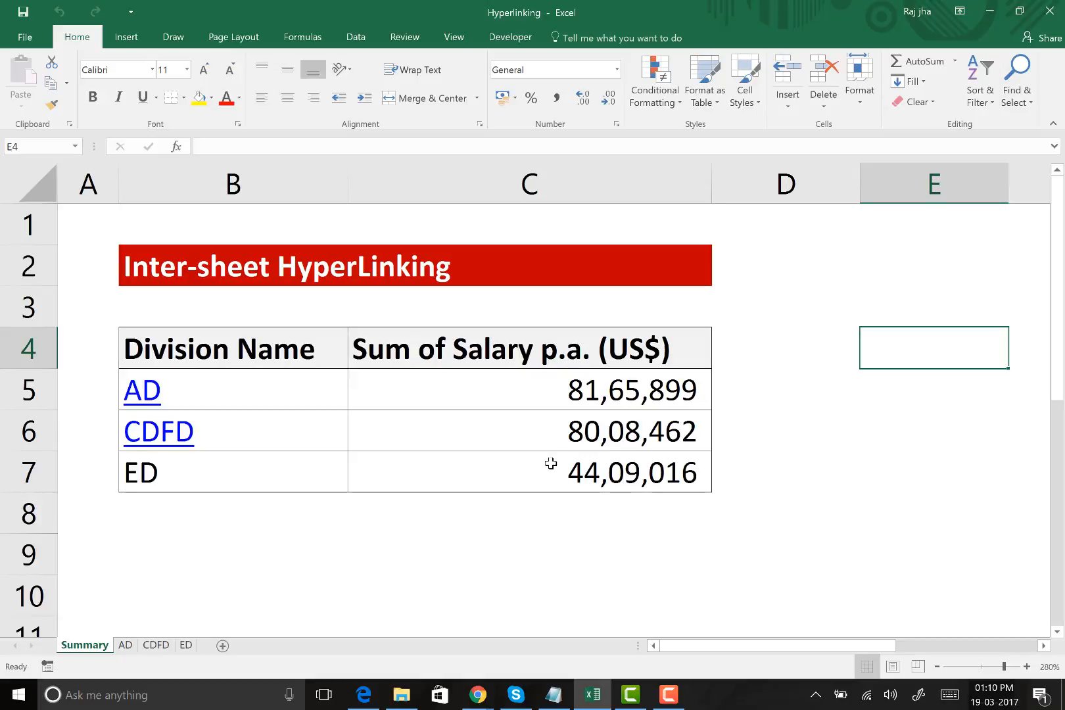
{"action": "left_click", "coordinate": [163, 645]}
{"action": "left_click", "coordinate": [185, 645]}
{"action": "left_click", "coordinate": [223, 646]}
{"action": "left_click", "coordinate": [328, 259]}
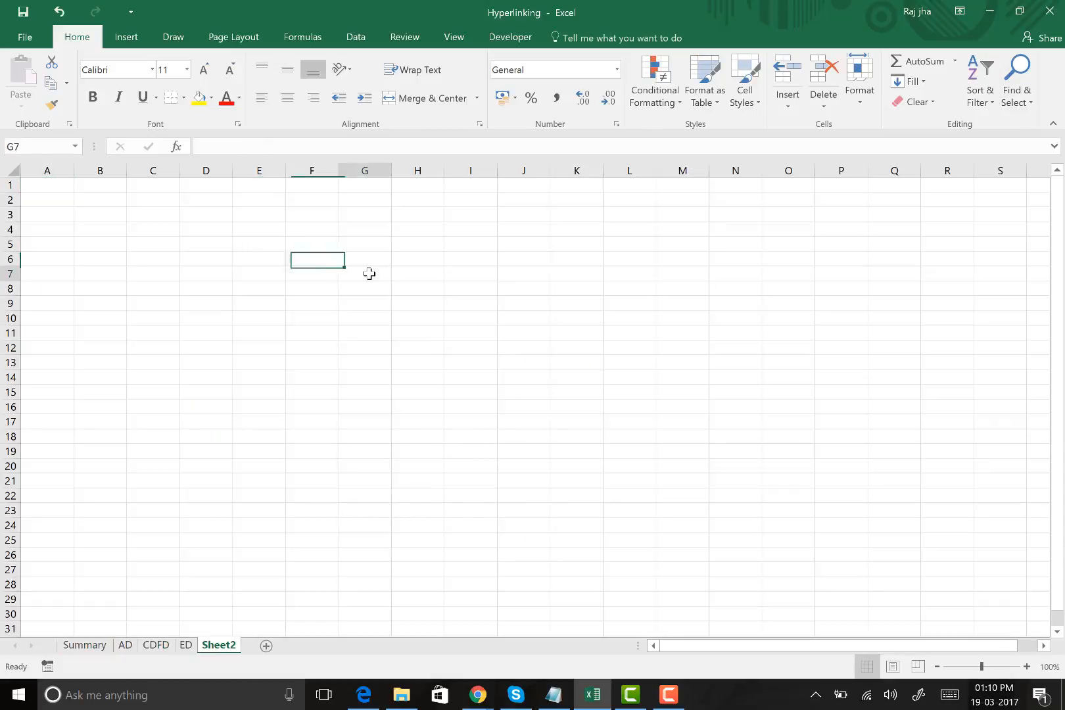
{"action": "left_click", "coordinate": [313, 302]}
{"action": "left_click", "coordinate": [226, 304]}
{"action": "left_click", "coordinate": [309, 275]}
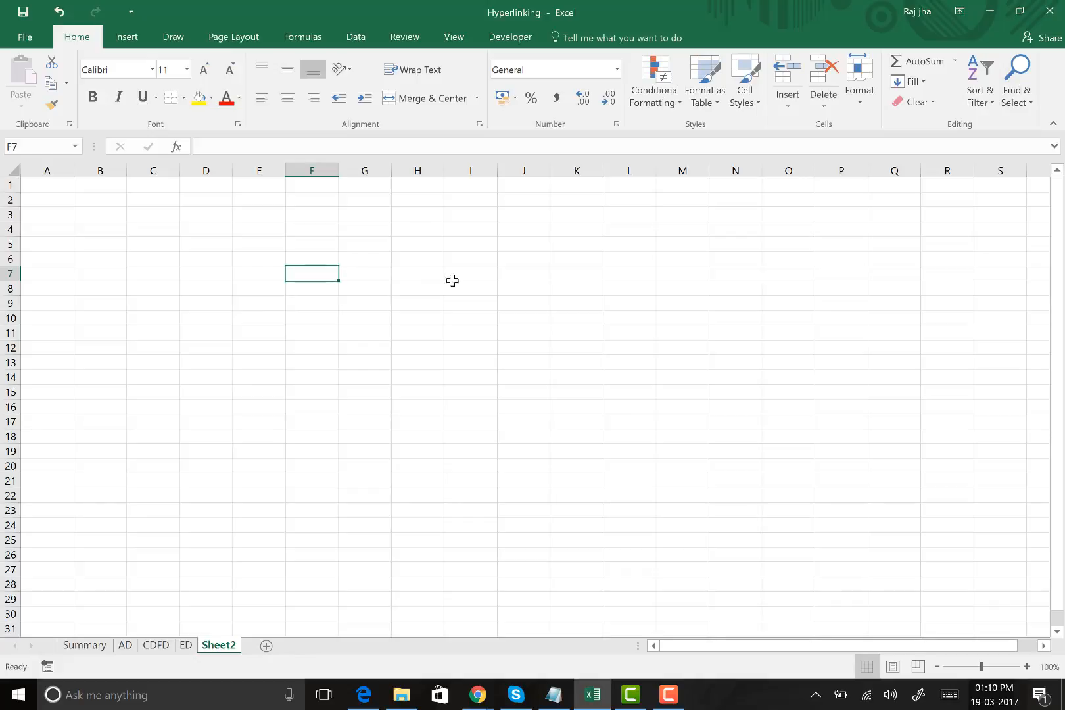
{"action": "left_click", "coordinate": [528, 260]}
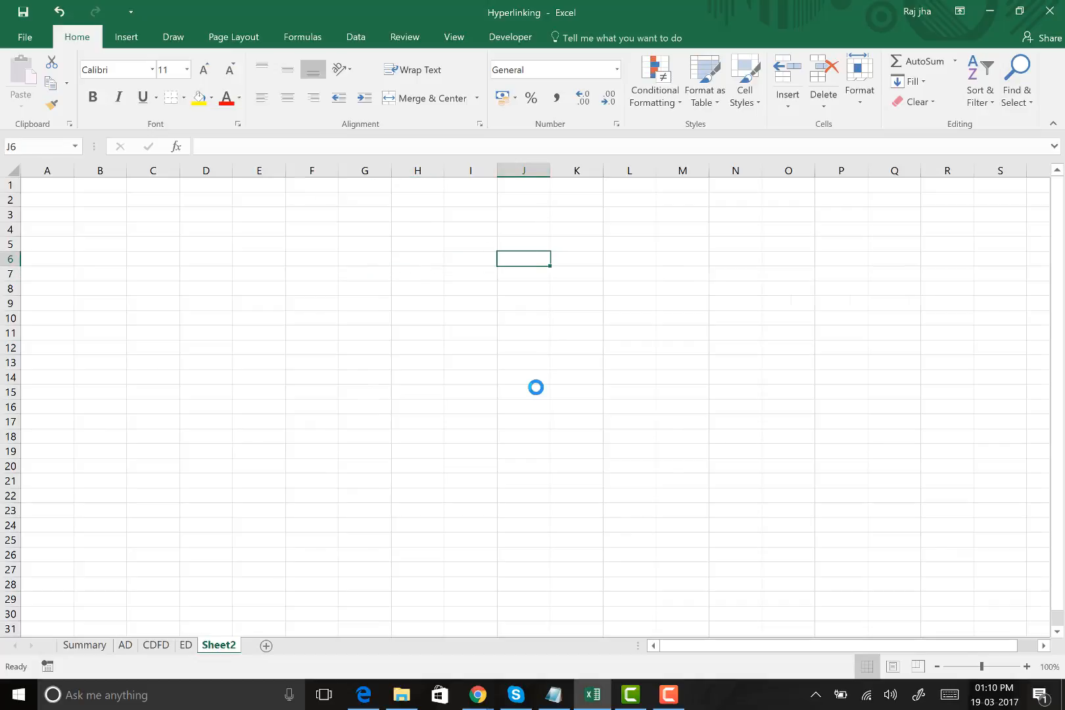
{"action": "scroll", "coordinate": [536, 385], "scroll_direction": "up", "scroll_amount": 4, "text": "ctrl"}
{"action": "left_click", "coordinate": [670, 175]}
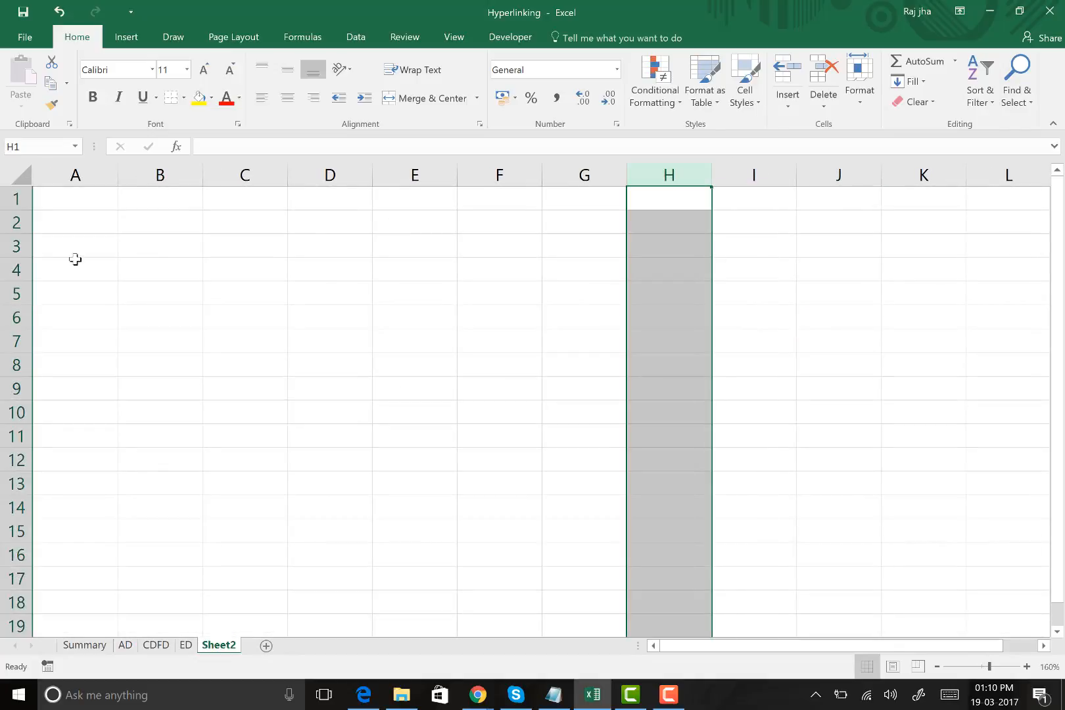
{"action": "left_click", "coordinate": [15, 269]}
{"action": "left_click", "coordinate": [592, 272]}
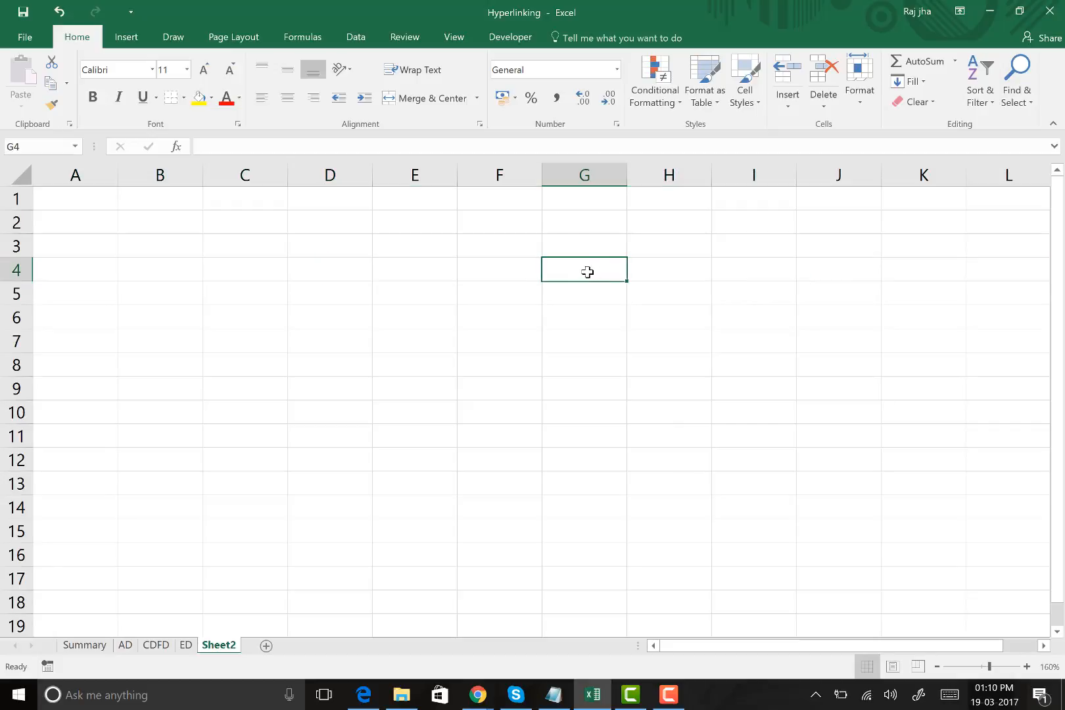
{"action": "left_click", "coordinate": [513, 274]}
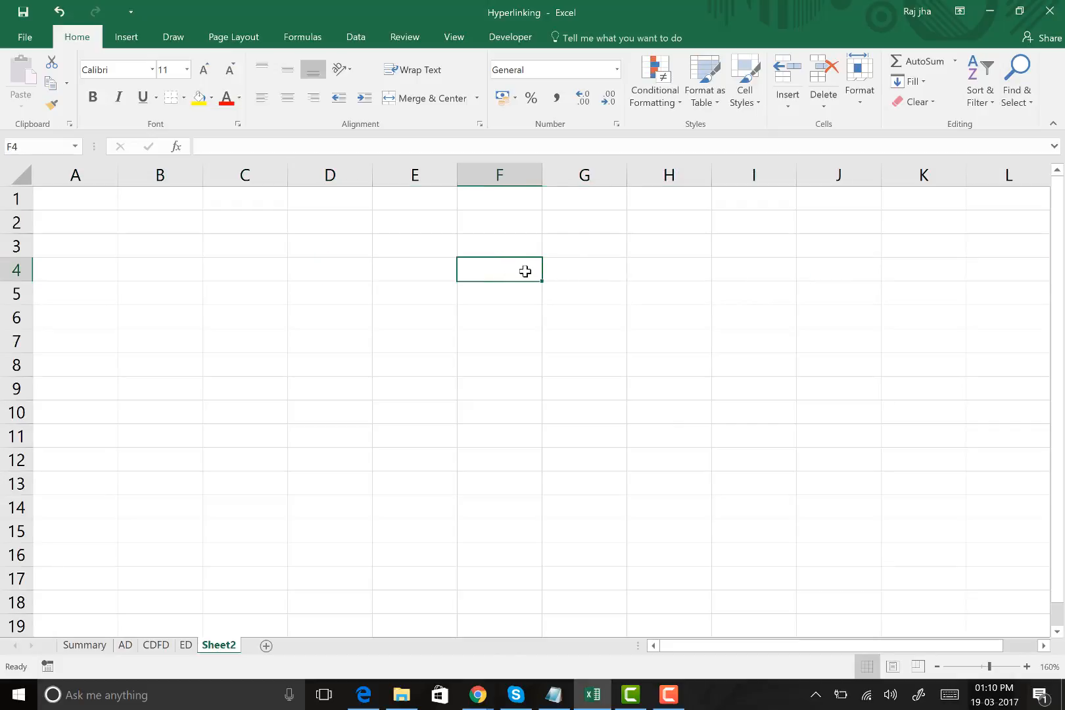
{"action": "left_click", "coordinate": [580, 271]}
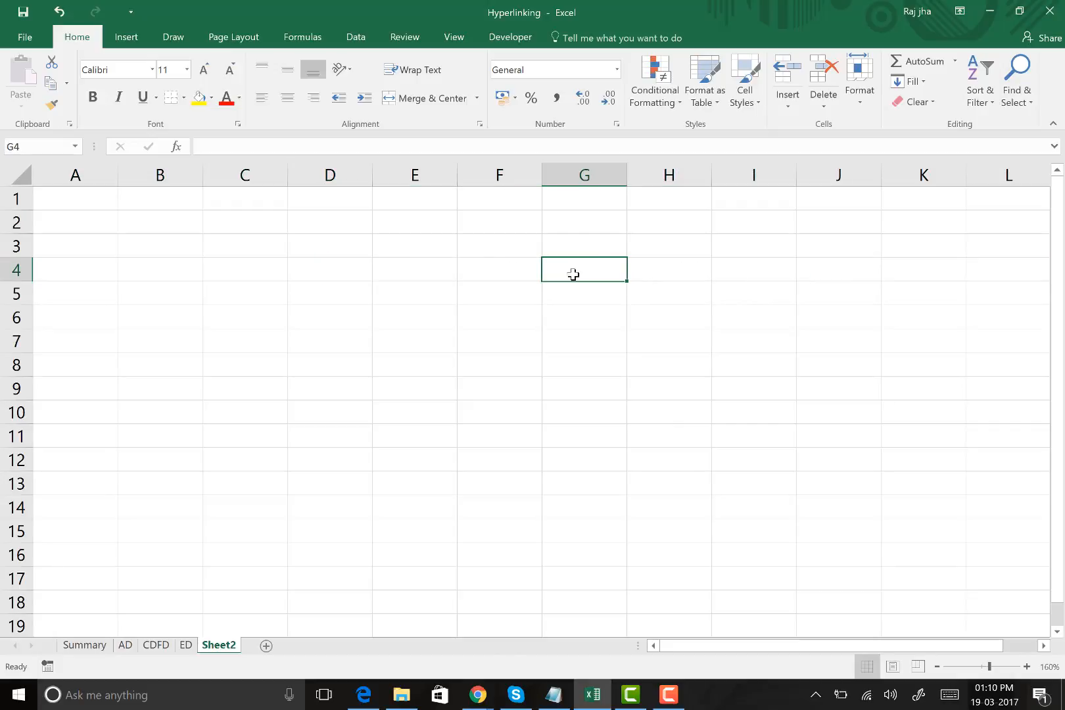
{"action": "left_click", "coordinate": [479, 314]}
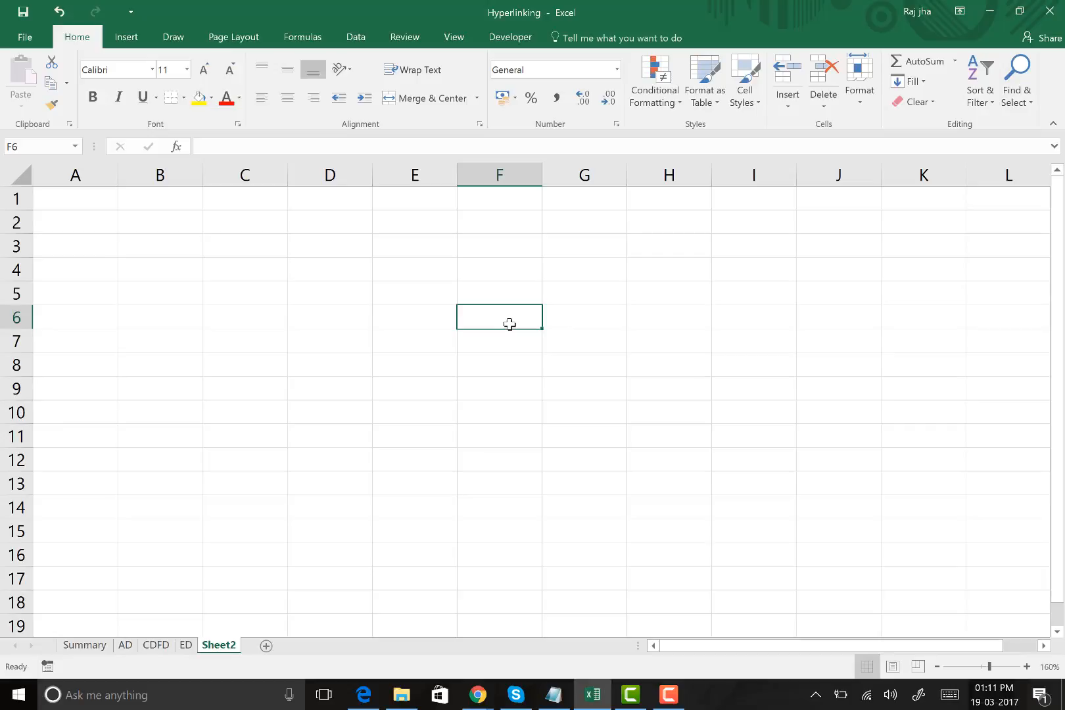
{"action": "left_click", "coordinate": [394, 271]}
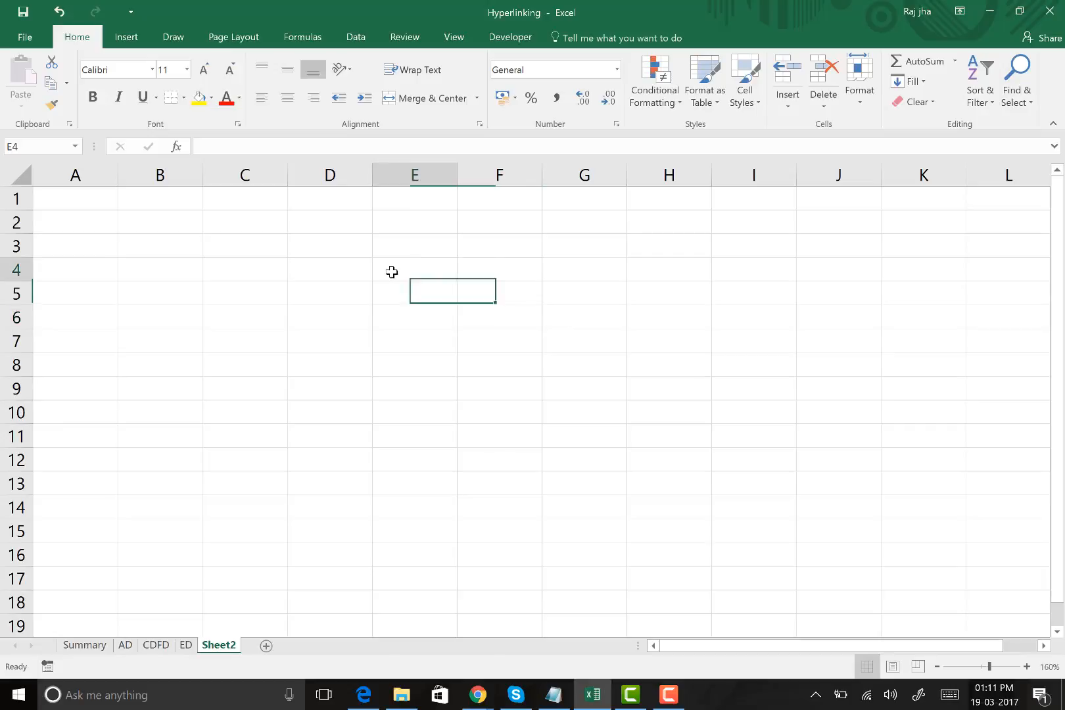
{"action": "left_click", "coordinate": [275, 322]}
Enter a person's first name in cell E6 of the new sheet
{"action": "left_click", "coordinate": [424, 315]}
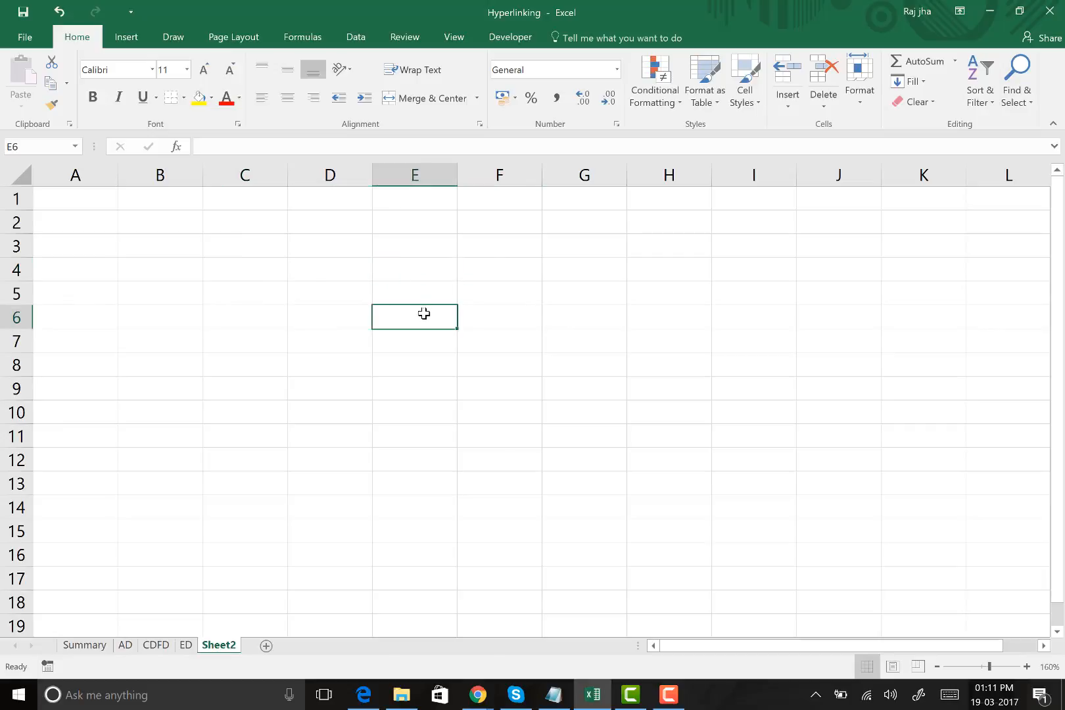
{"action": "type", "text": "RA"}
{"action": "key", "text": "Tab"}
{"action": "key", "text": "Tab"}
{"action": "key", "text": "Tab"}
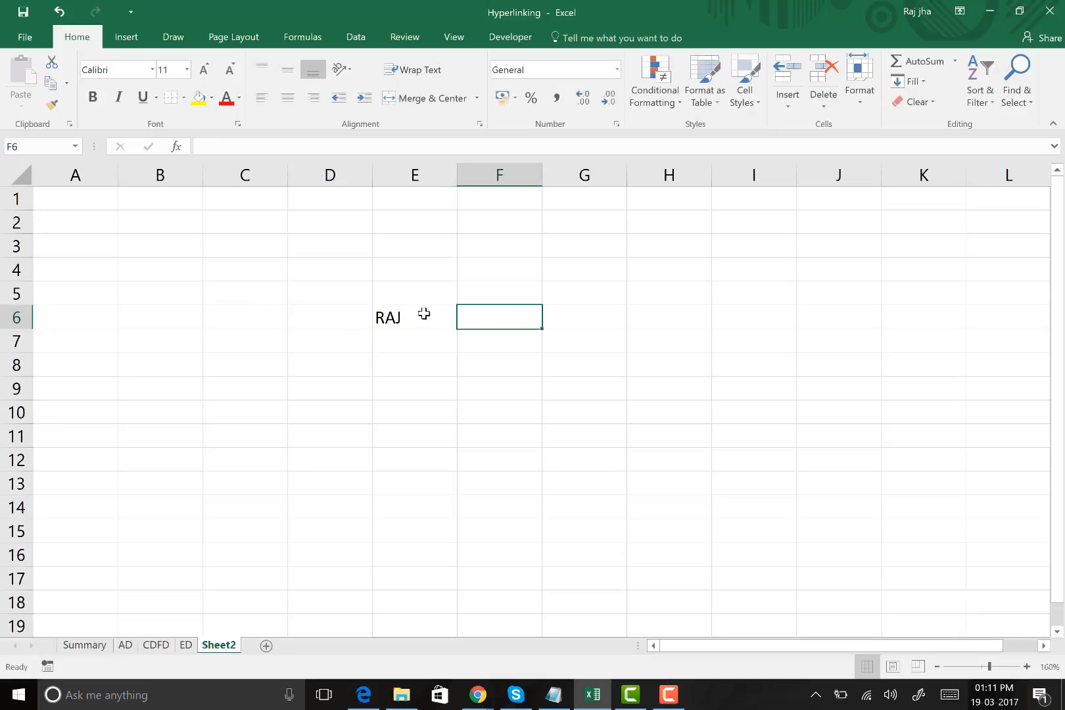
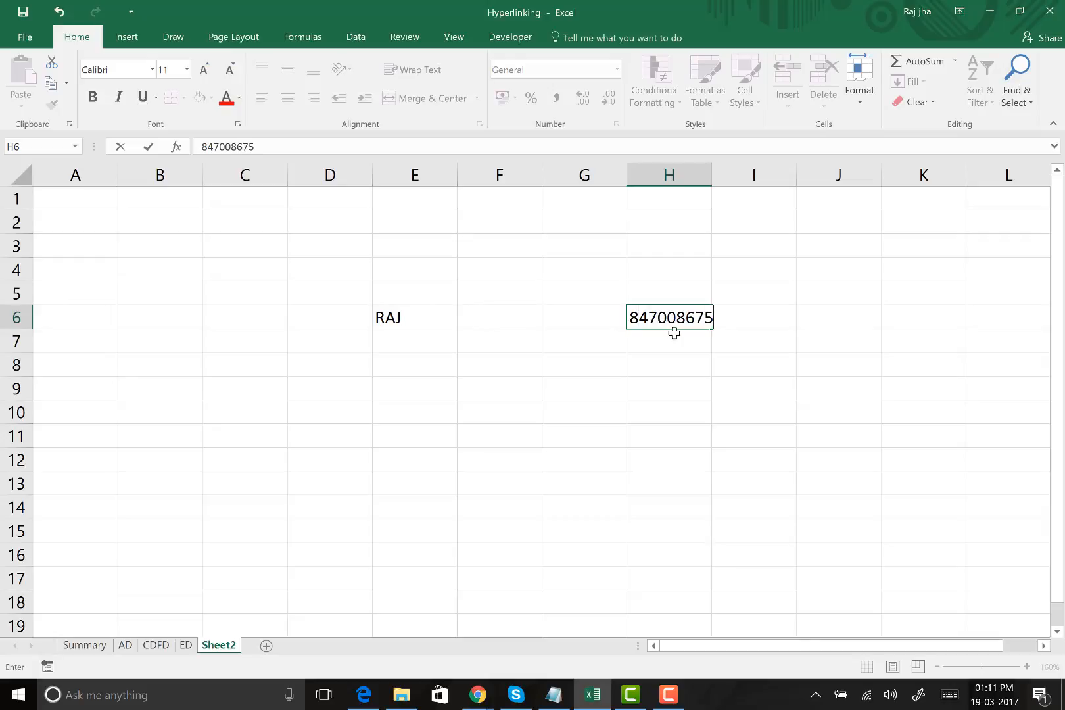
Enter that person's ten-digit phone number in cell H6, correcting its last digits
{"action": "key", "text": "Tab"}
{"action": "left_click", "coordinate": [621, 393]}
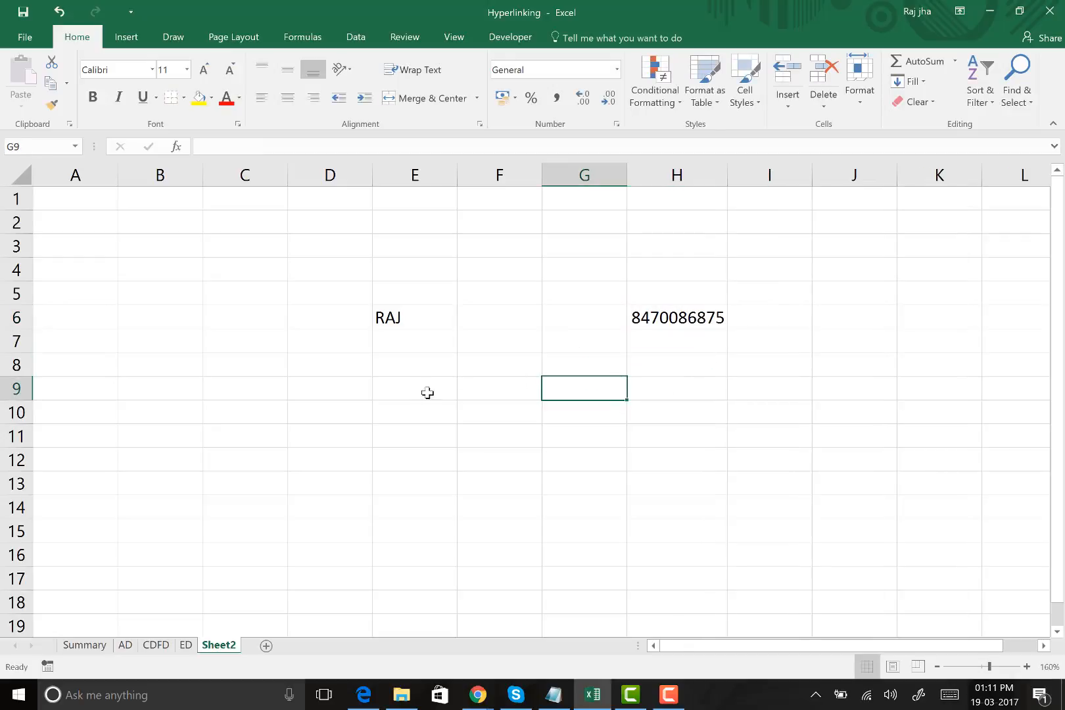
Enter a second person's name in cell E7 and a third person's name in cell F7
{"action": "left_click", "coordinate": [427, 342]}
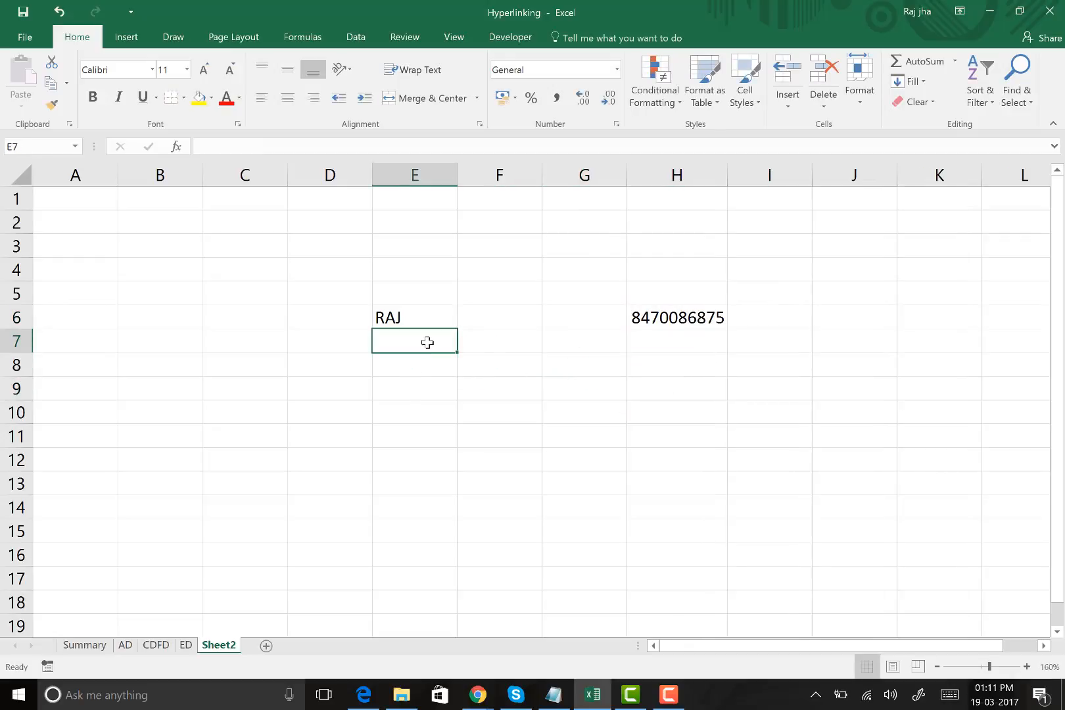
{"action": "type", "text": "MOHAN"}
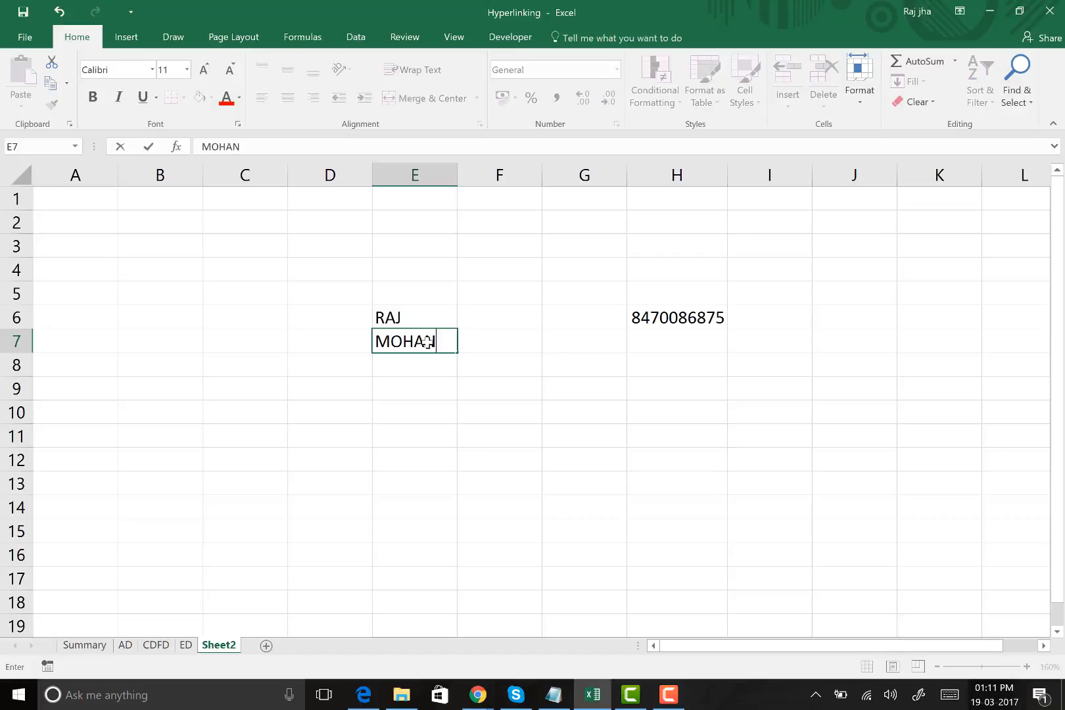
{"action": "key", "text": "Tab"}
{"action": "type", "text": "SOHAN"}
{"action": "key", "text": "Tab"}
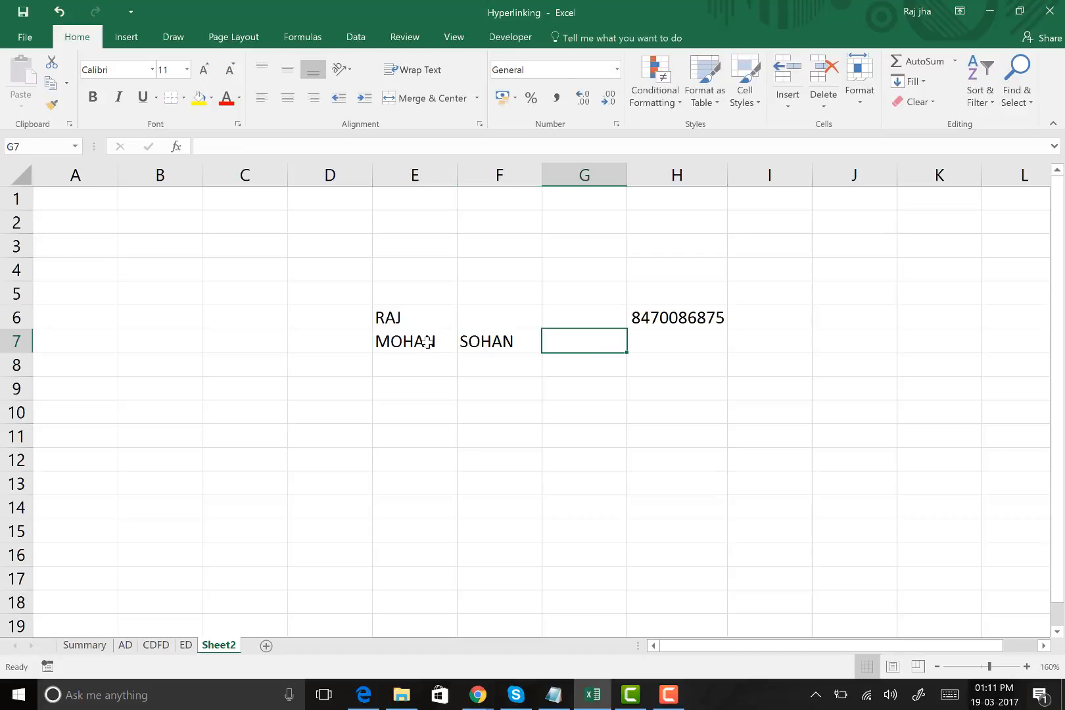
Move the name in F7 to cell E8, below the other names
{"action": "key", "text": "Left"}
{"action": "key", "text": "ctrl+c"}
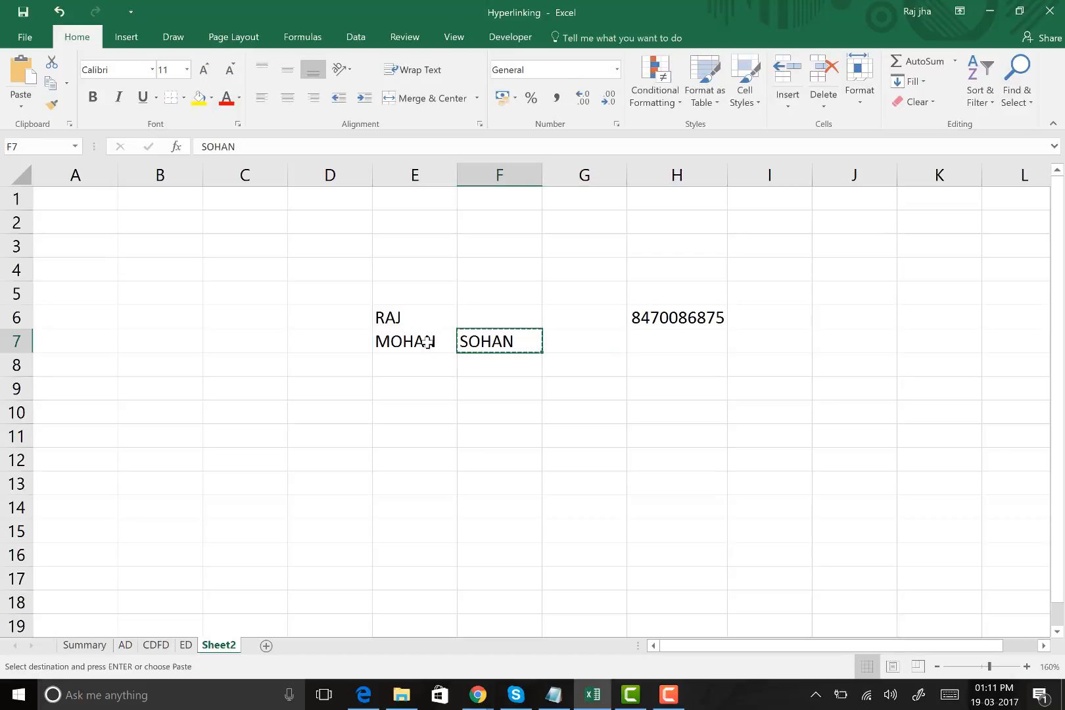
{"action": "key", "text": "Left"}
{"action": "key", "text": "Down"}
{"action": "key", "text": "ctrl+v"}
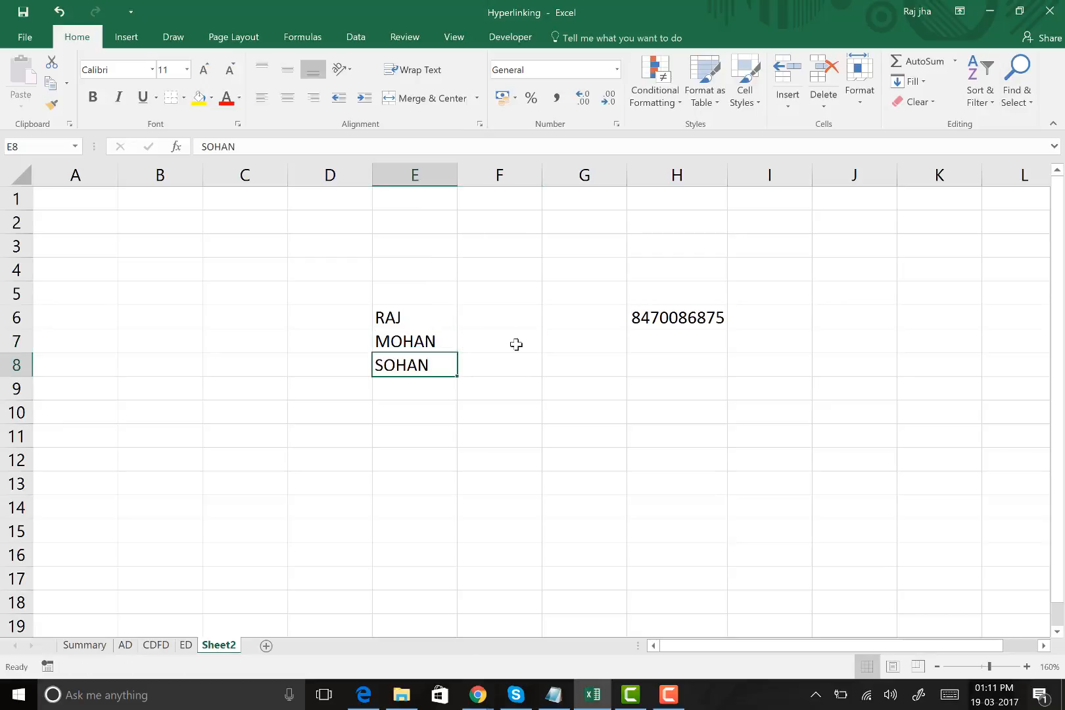
Enter 1112 in cell H7 and 4544 in cell H8
{"action": "left_click", "coordinate": [704, 345]}
{"action": "type", "text": "1112"}
{"action": "key", "text": "Return"}
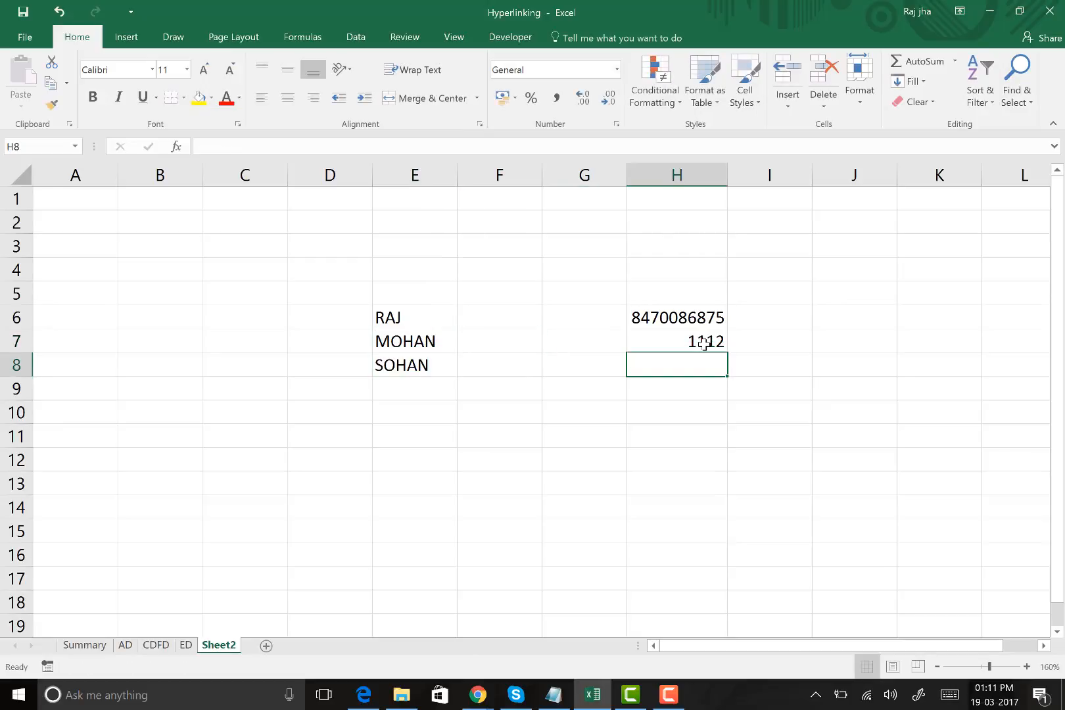
{"action": "type", "text": "4544"}
{"action": "key", "text": "Return"}
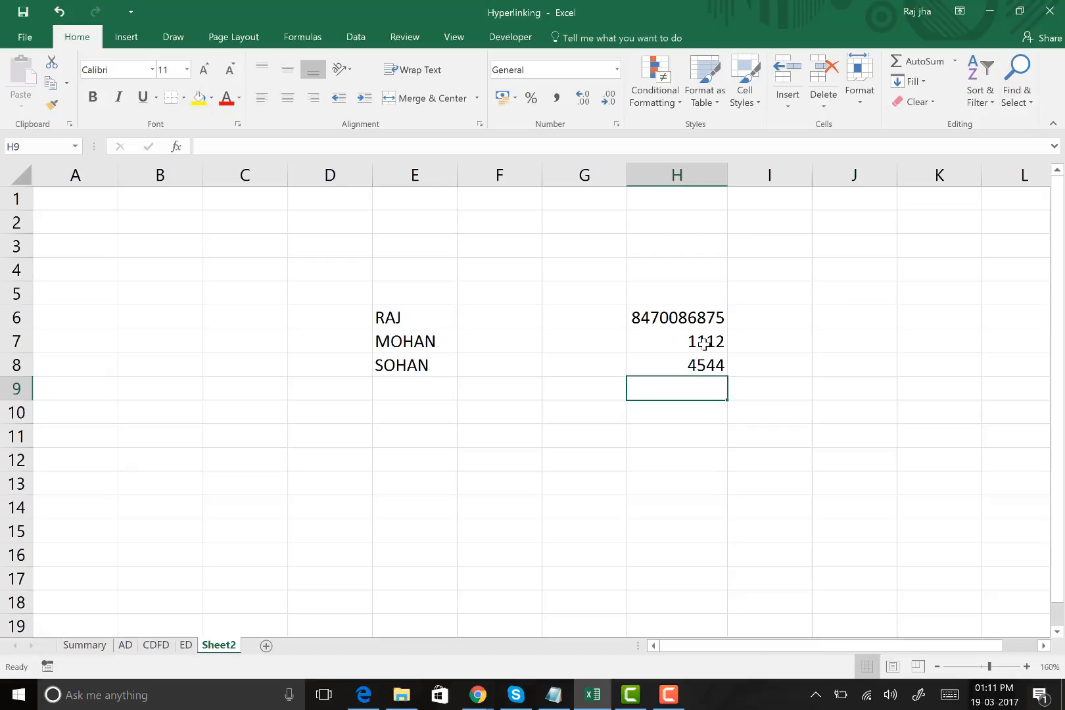
Move the phone number from H6 to cell H9, below the other numbers
{"action": "left_click", "coordinate": [676, 313]}
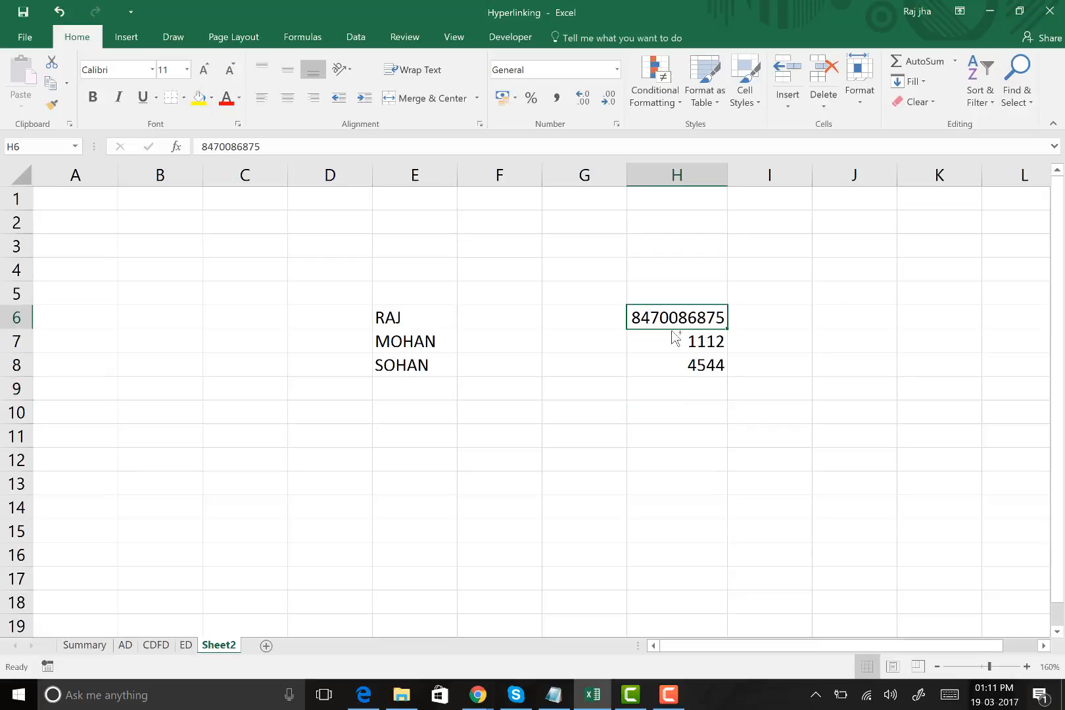
{"action": "key", "text": "ctrl+c"}
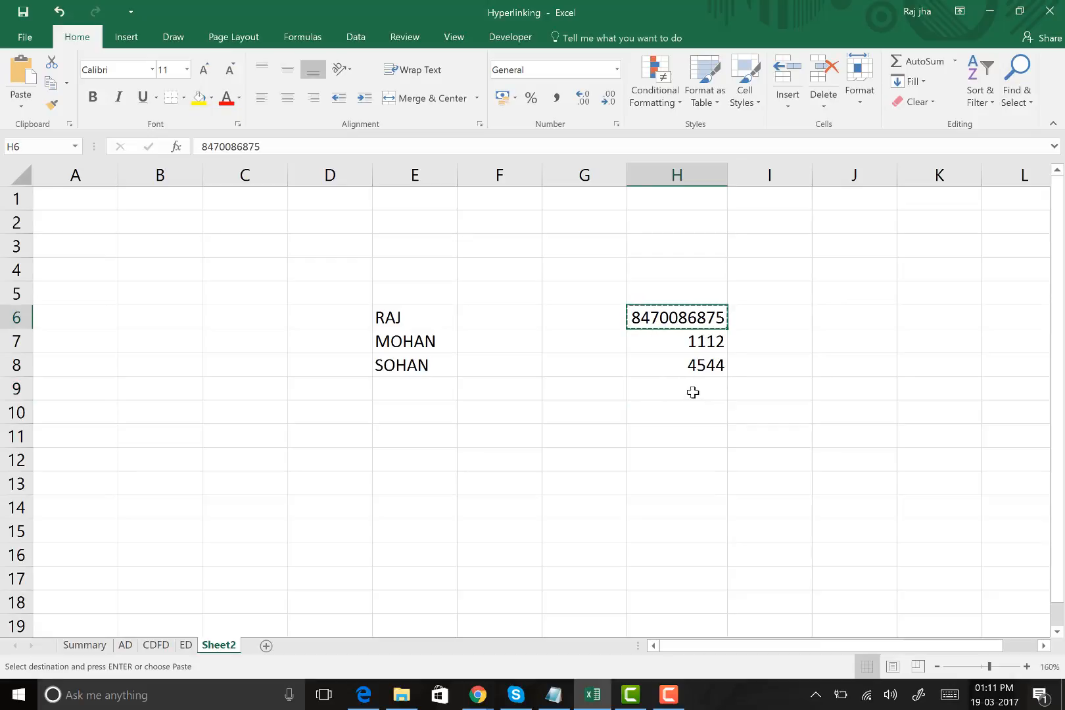
{"action": "left_click", "coordinate": [692, 392]}
{"action": "key", "text": "Return"}
Enter a new ten-digit phone number in the emptied cell H6
{"action": "left_click", "coordinate": [695, 309]}
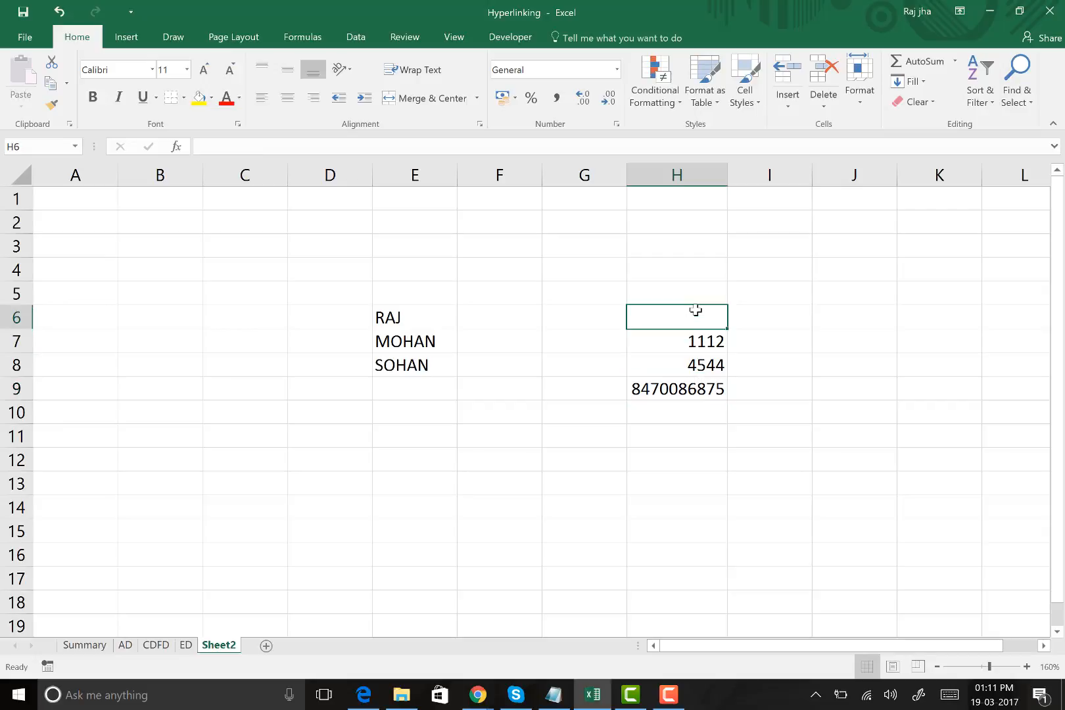
{"action": "key", "text": "Left"}
{"action": "key", "text": "Left"}
Enter a fourth person's name in cell E9 under the list of names
{"action": "key", "text": "Down"}
{"action": "key", "text": "Down"}
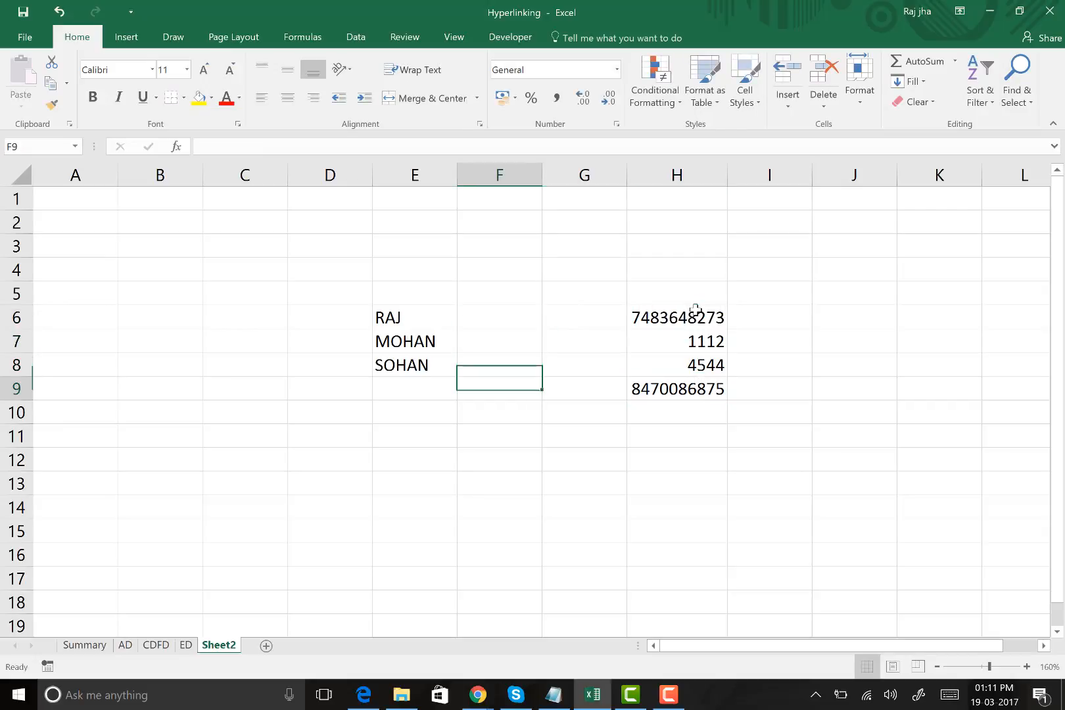
{"action": "key", "text": "Left"}
{"action": "key", "text": "Down"}
{"action": "type", "text": "RAM"}
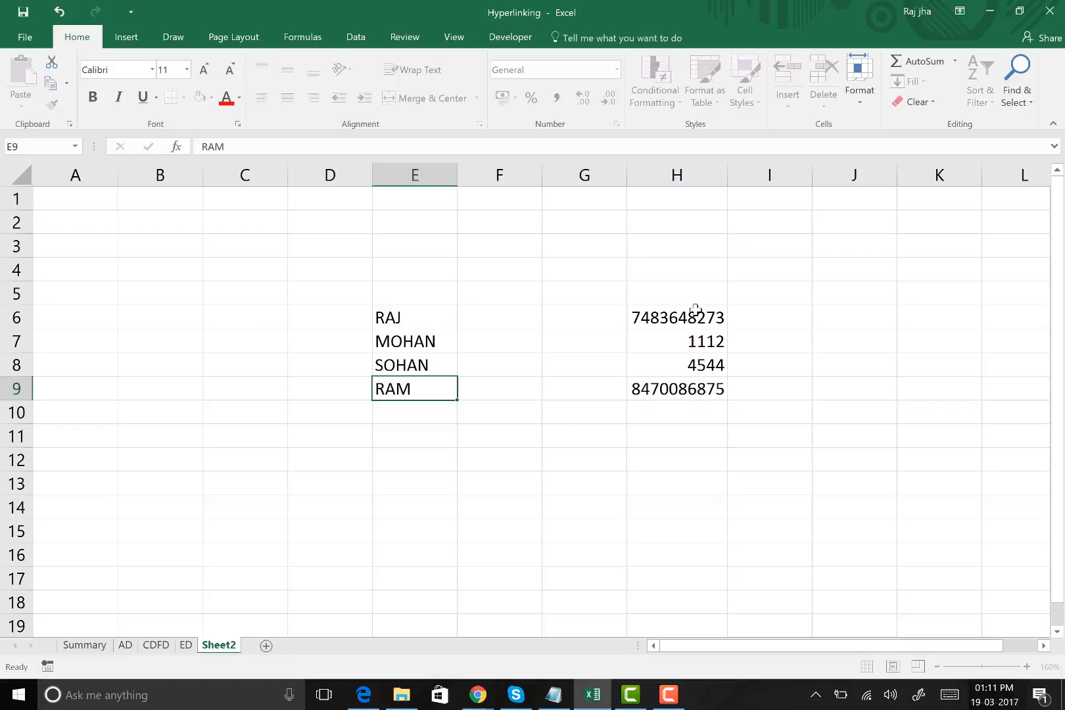
{"action": "key", "text": "Return"}
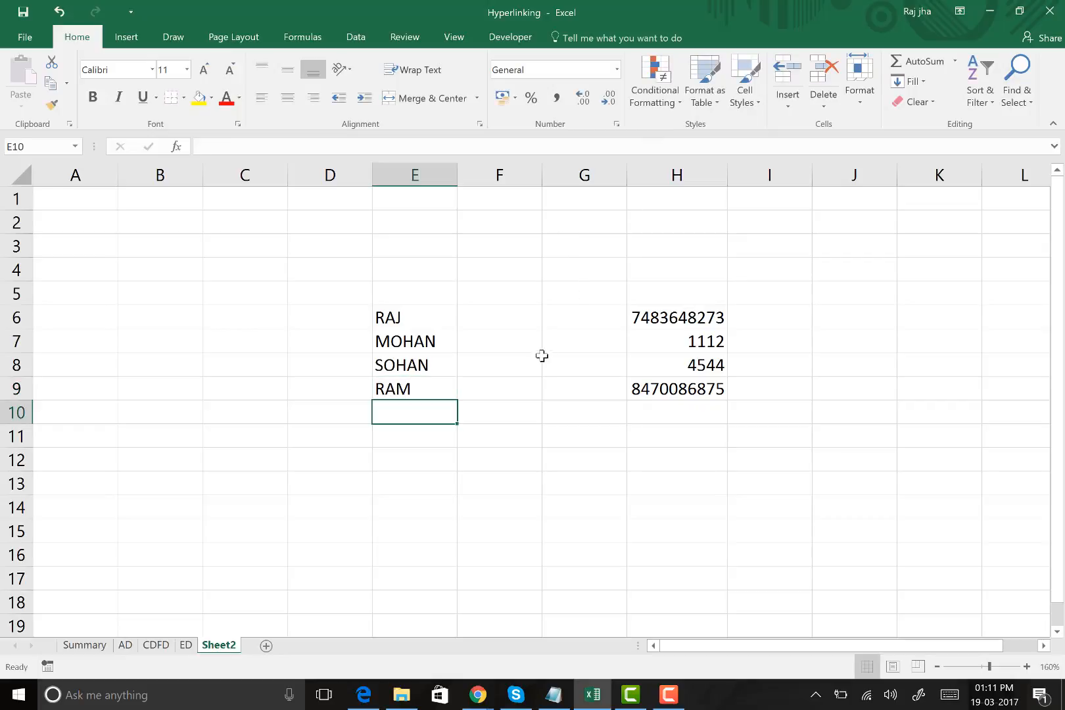
Examine the names in E6:E9 alongside the numbers in H6:H9
{"action": "scroll", "coordinate": [533, 372], "scroll_direction": "up", "scroll_amount": 2}
{"action": "left_click", "coordinate": [173, 224]}
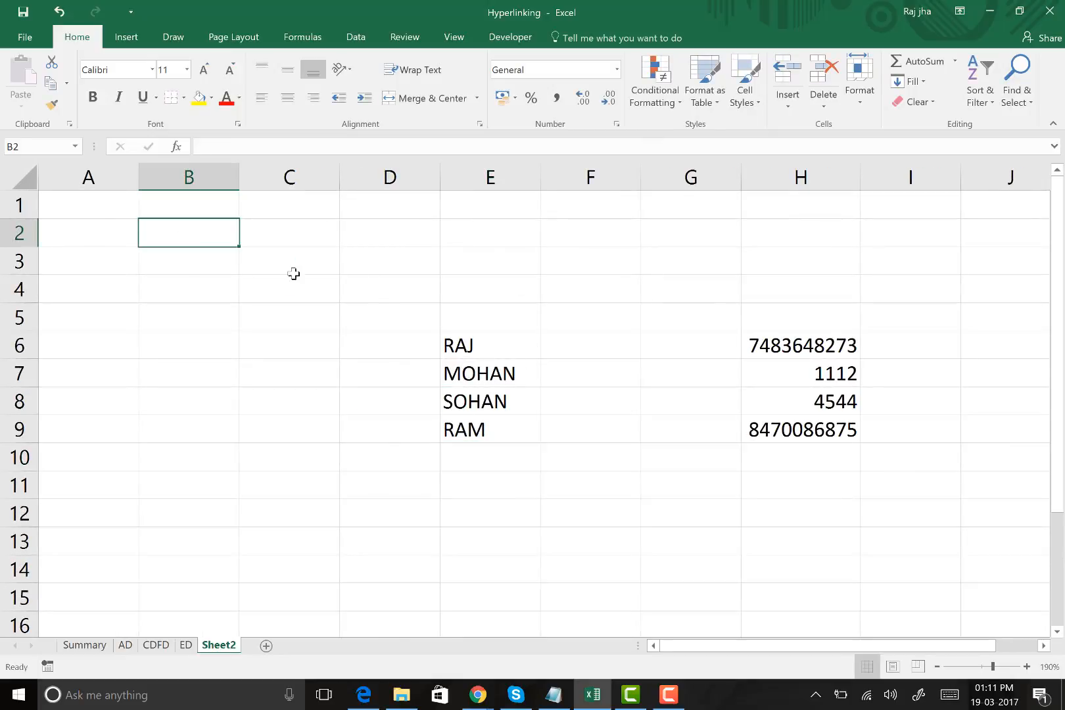
{"action": "left_click_drag", "start_coordinate": [492, 344], "coordinate": [491, 429]}
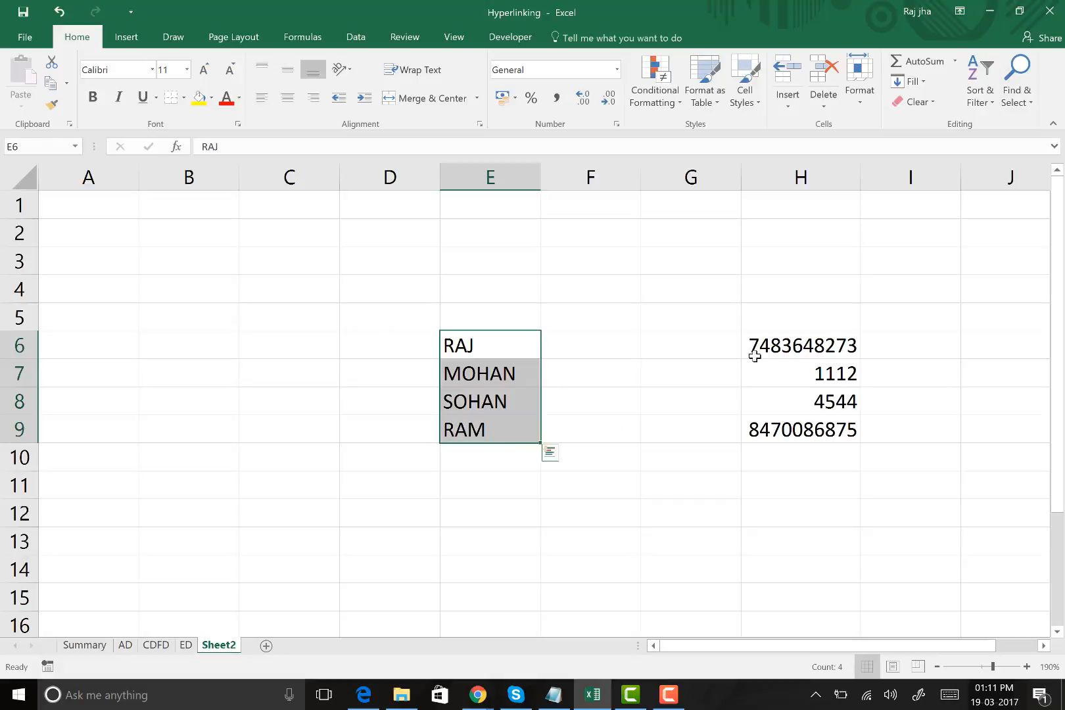
{"action": "left_click_drag", "start_coordinate": [772, 349], "coordinate": [780, 432]}
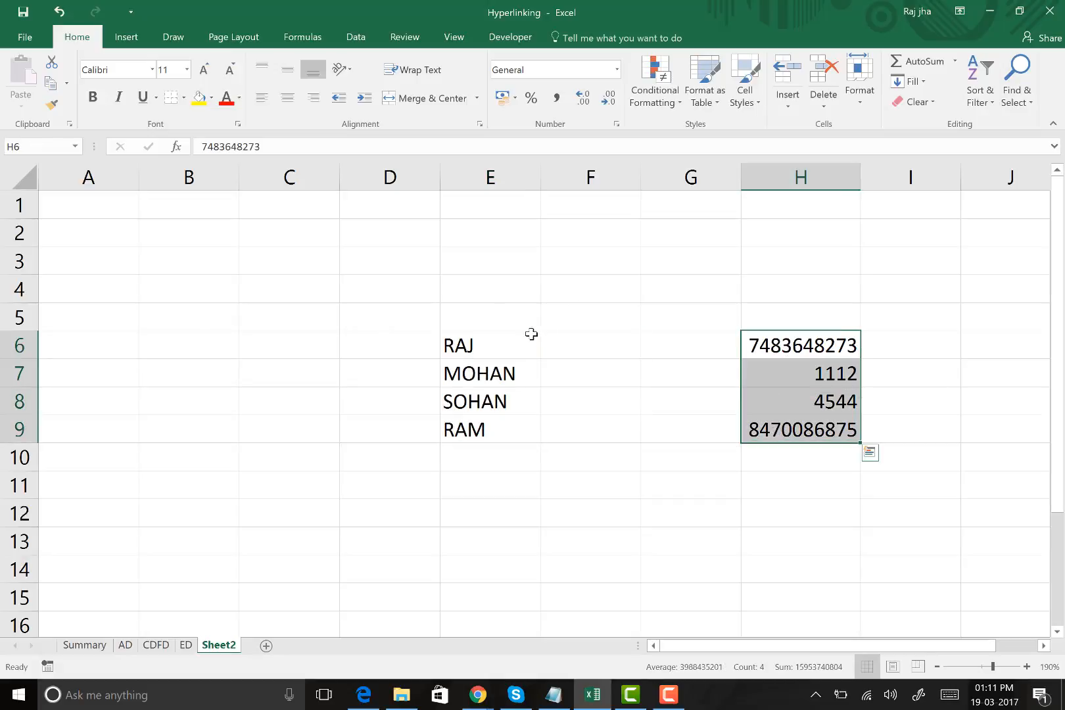
{"action": "left_click", "coordinate": [494, 344]}
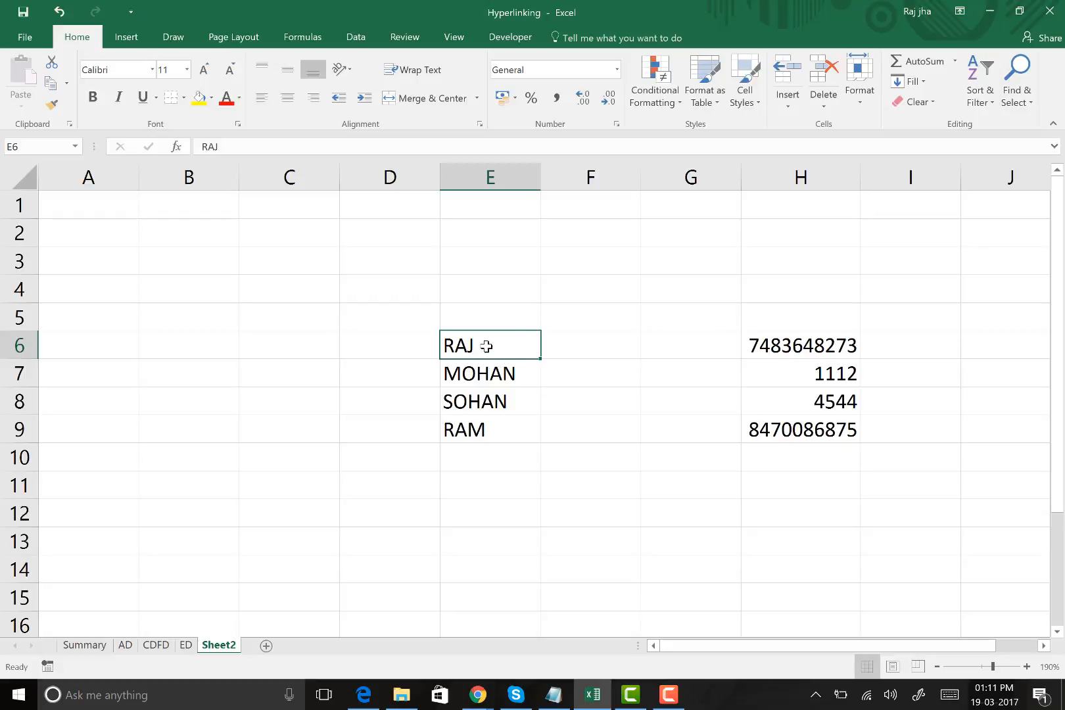
{"action": "left_click", "coordinate": [818, 429]}
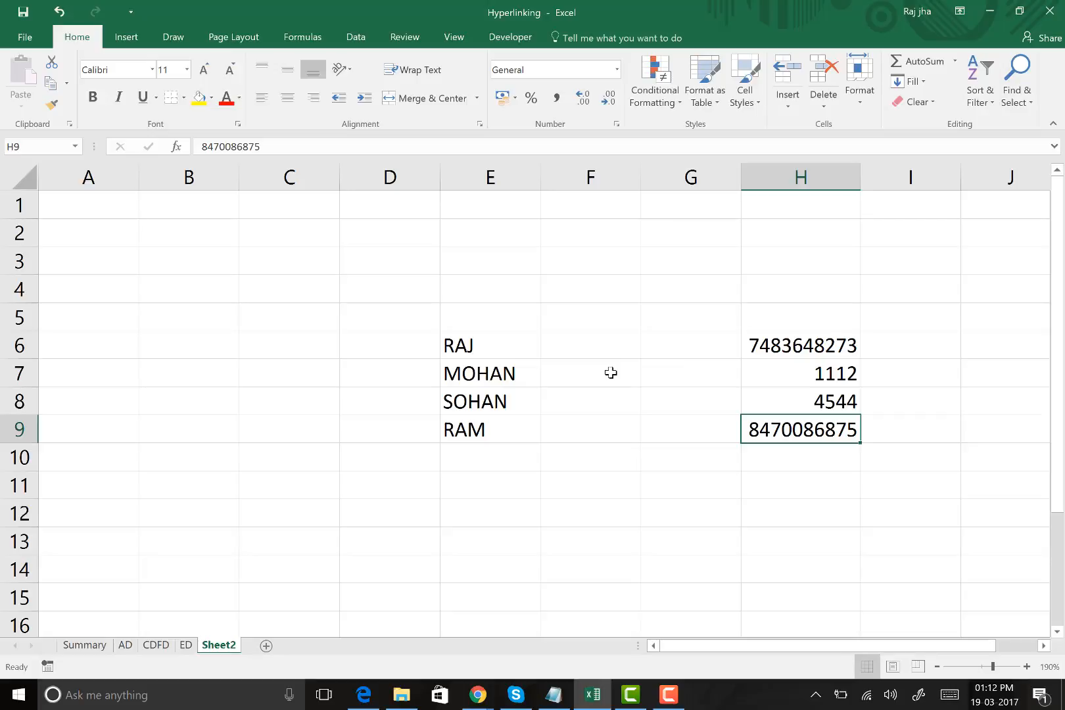
{"action": "left_click", "coordinate": [500, 344]}
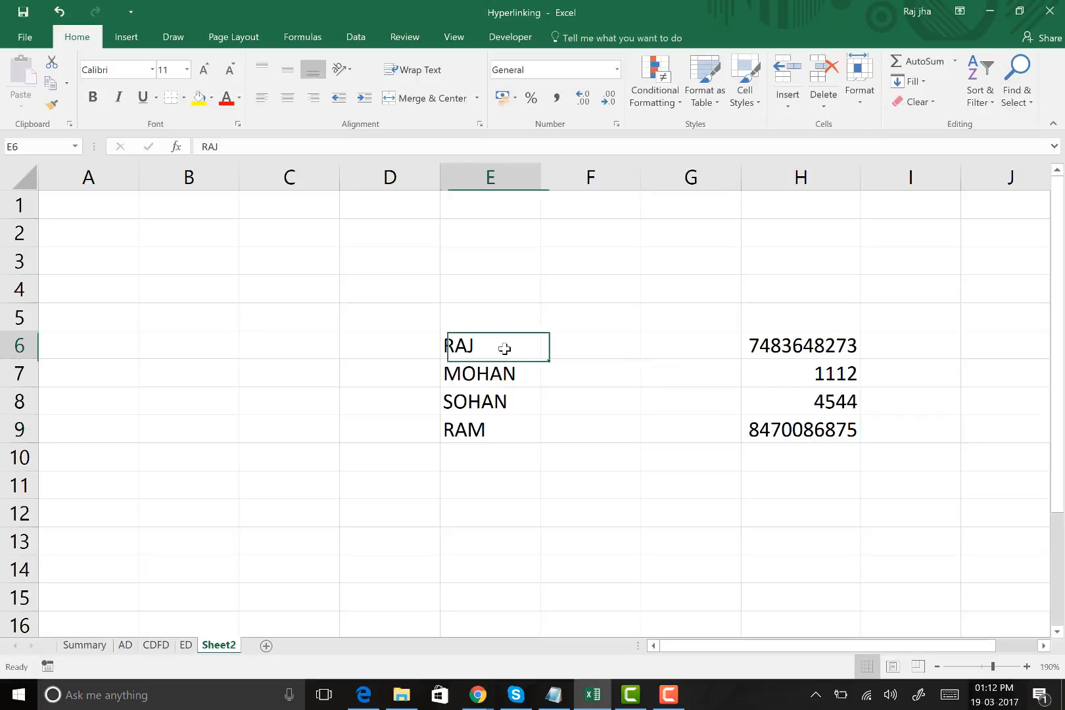
{"action": "left_click", "coordinate": [794, 428]}
{"action": "left_click", "coordinate": [496, 347]}
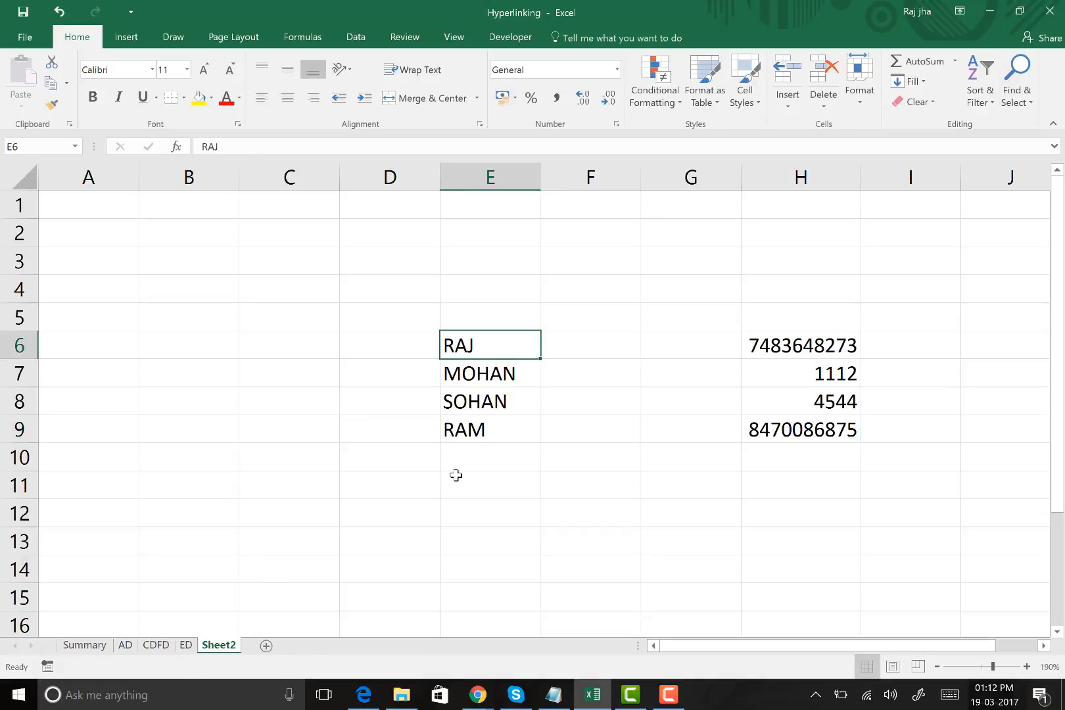
{"action": "left_click", "coordinate": [599, 327]}
{"action": "left_click", "coordinate": [484, 347]}
{"action": "right_click", "coordinate": [486, 348]}
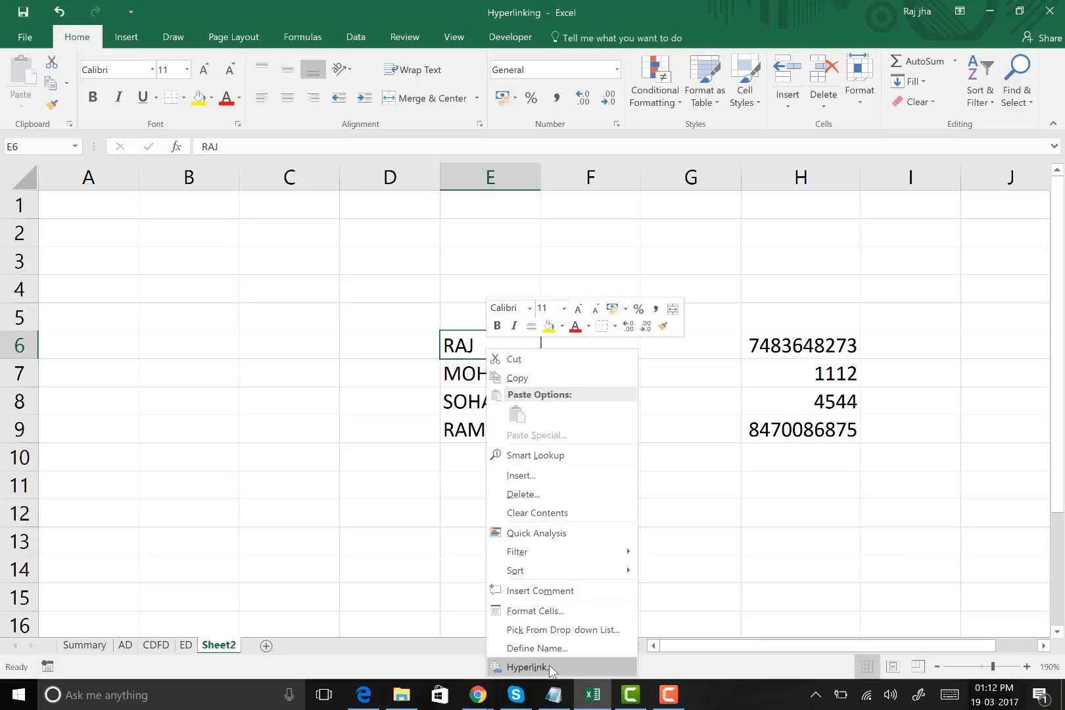
{"action": "left_click", "coordinate": [371, 424]}
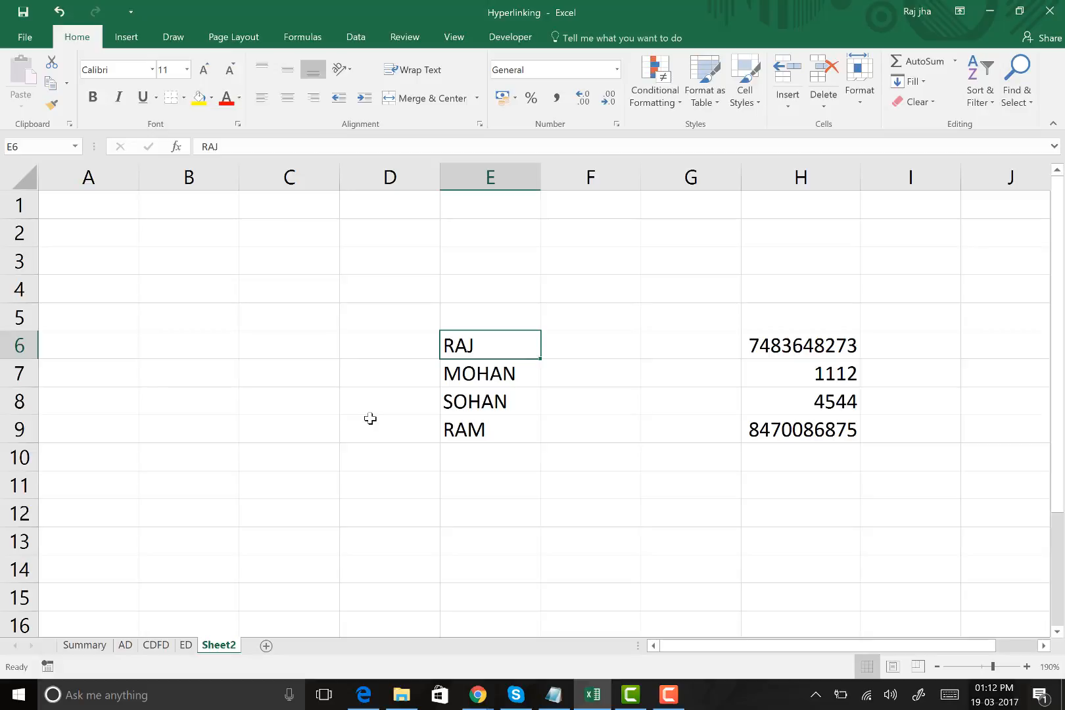
Start inserting a hyperlink on the name in E6 that points to a place in this document
{"action": "right_click", "coordinate": [487, 343]}
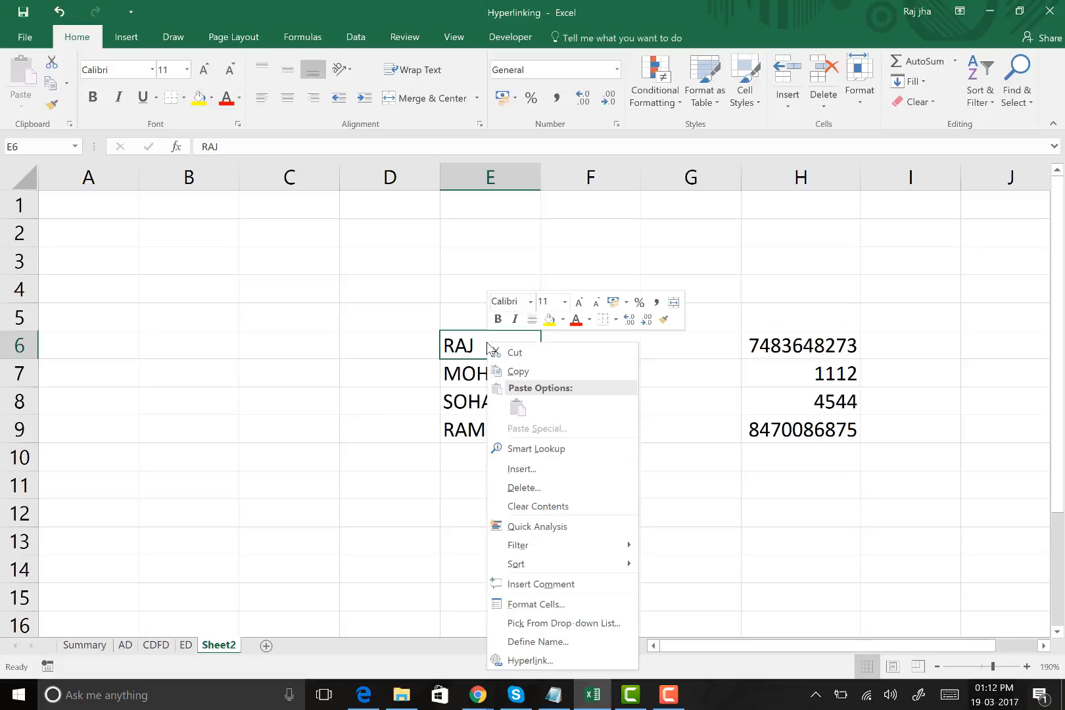
{"action": "left_click", "coordinate": [563, 659]}
{"action": "left_click_drag", "start_coordinate": [575, 403], "coordinate": [527, 30]}
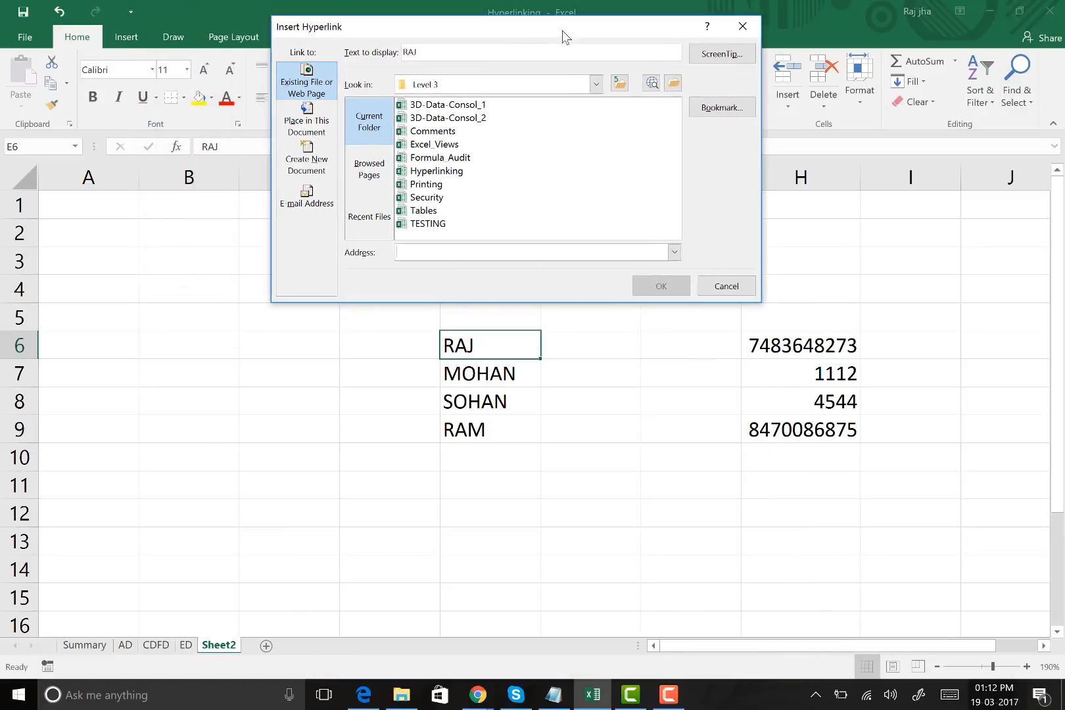
{"action": "left_click", "coordinate": [324, 96]}
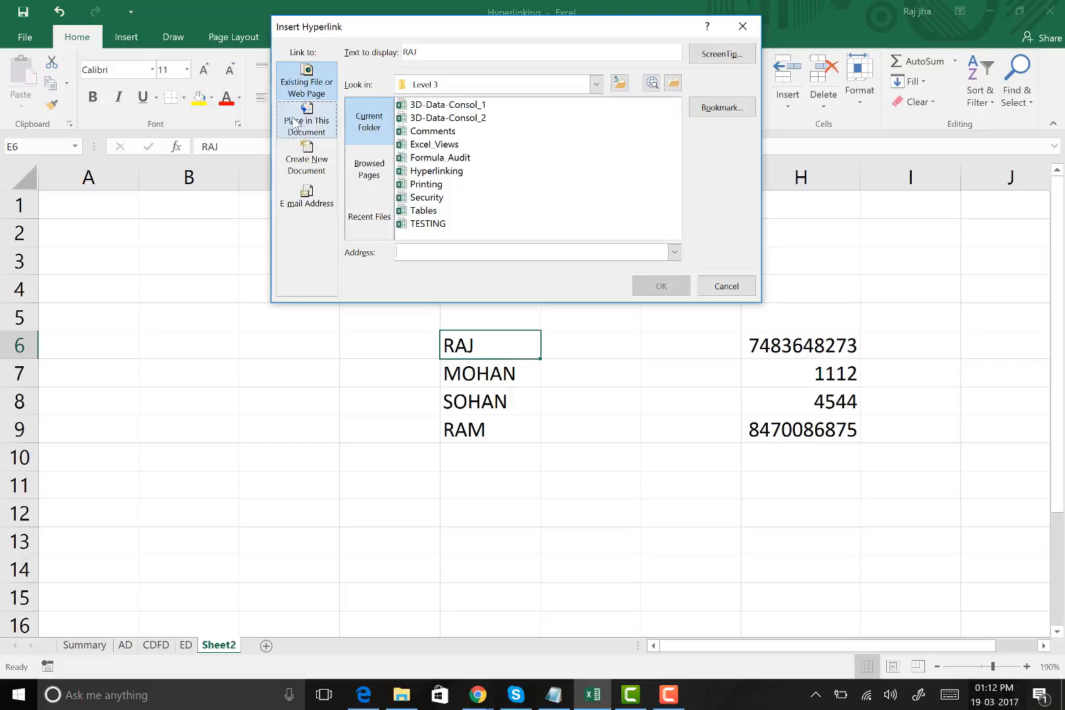
{"action": "left_click", "coordinate": [311, 130]}
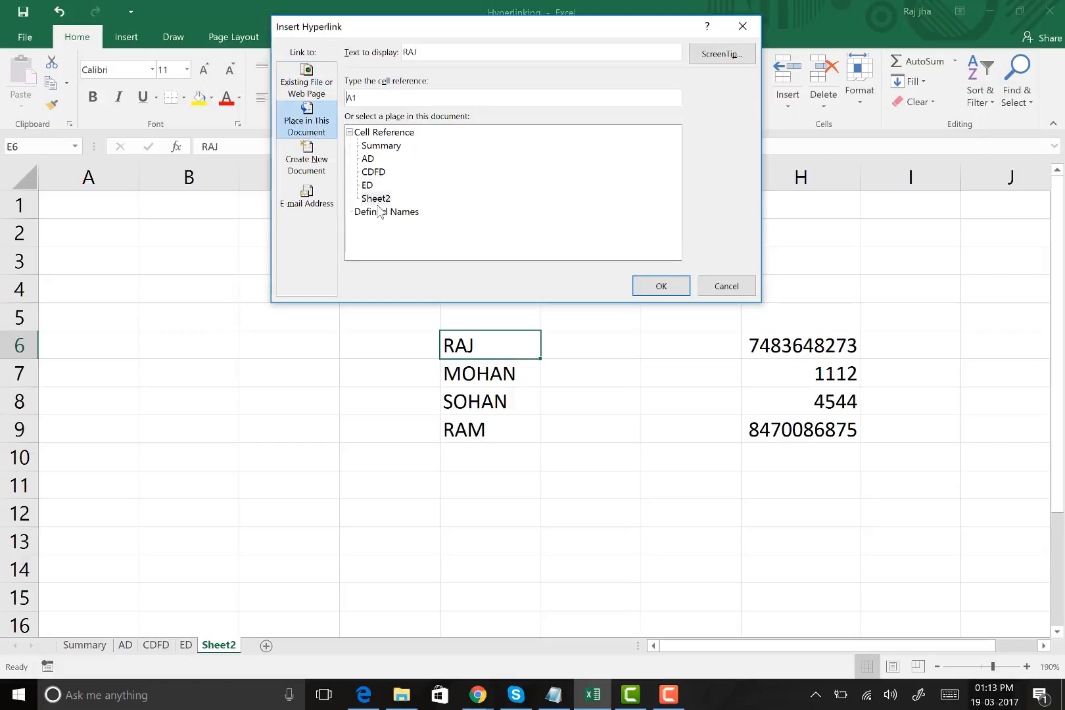
Create the hyperlink on E6 with cell H9 of Sheet2 as its target
{"action": "left_click", "coordinate": [368, 159]}
{"action": "left_click", "coordinate": [367, 185]}
{"action": "left_click", "coordinate": [376, 199]}
{"action": "left_click", "coordinate": [391, 144]}
{"action": "left_click", "coordinate": [377, 173]}
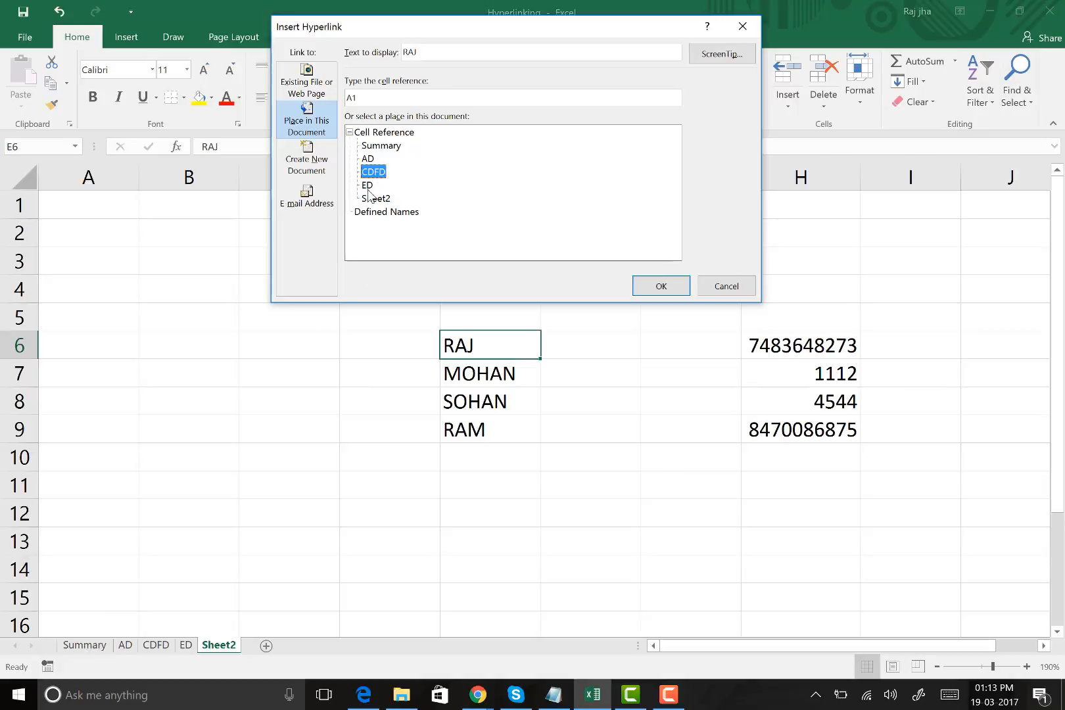
{"action": "left_click", "coordinate": [370, 198]}
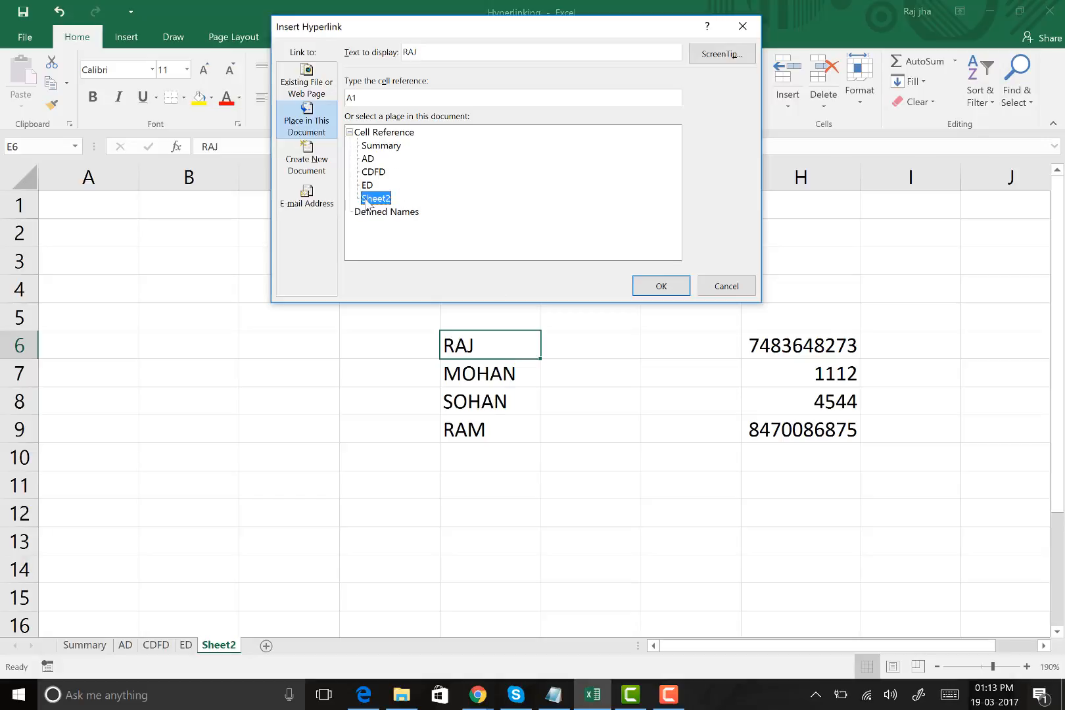
{"action": "left_click", "coordinate": [388, 97]}
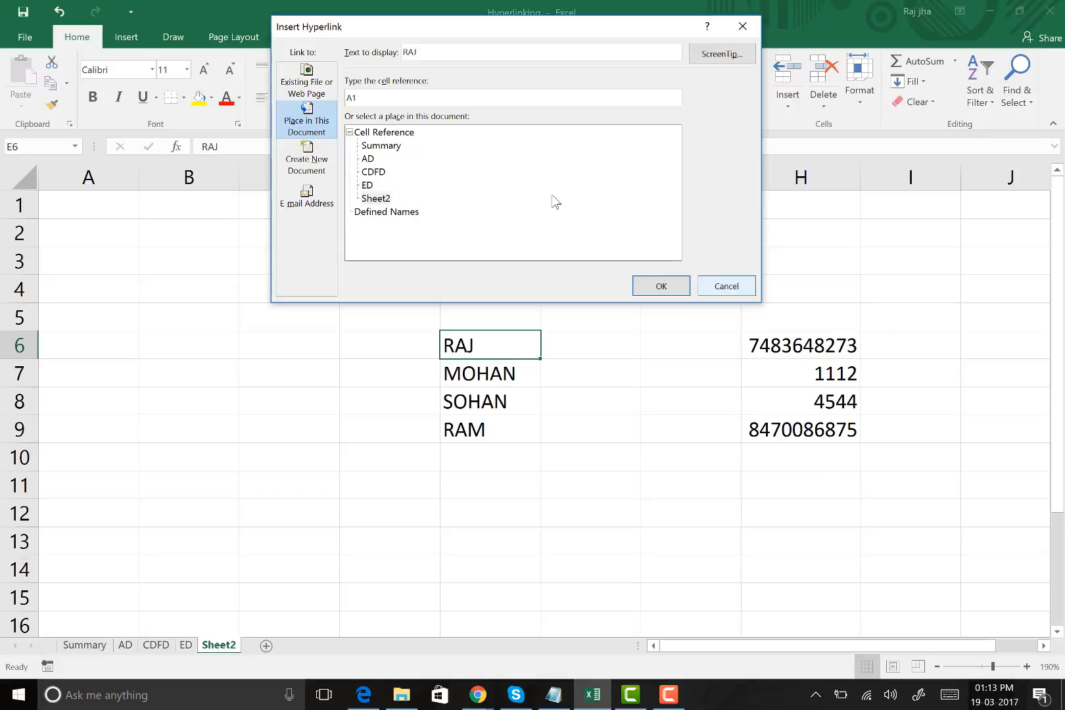
{"action": "left_click_drag", "start_coordinate": [331, 100], "coordinate": [287, 99]}
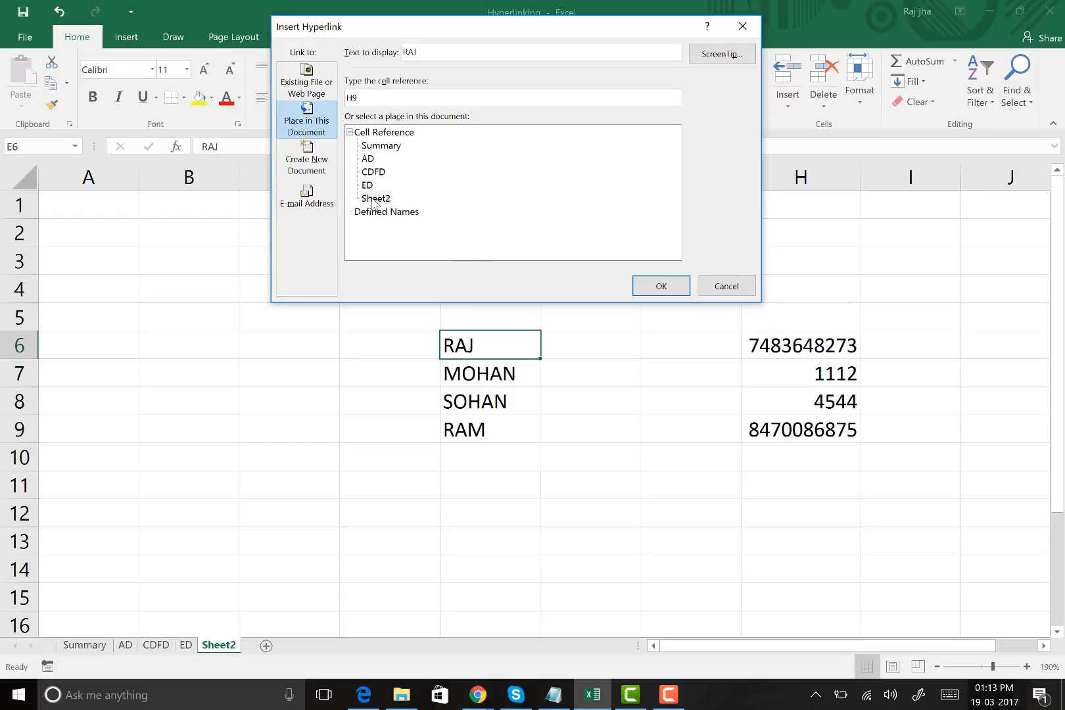
{"action": "left_click", "coordinate": [663, 287]}
{"action": "left_click", "coordinate": [300, 335]}
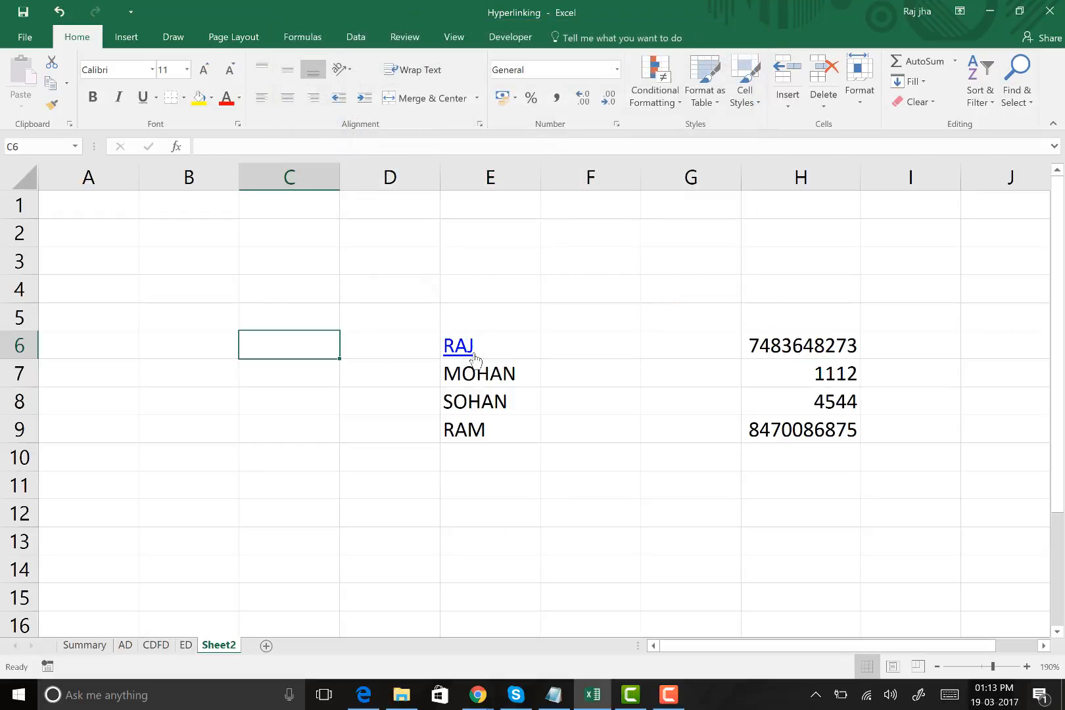
Test the hyperlink in E6 by following it, and compare its target cell with the other numbers in column H
{"action": "mouse_move", "coordinate": [468, 355]}
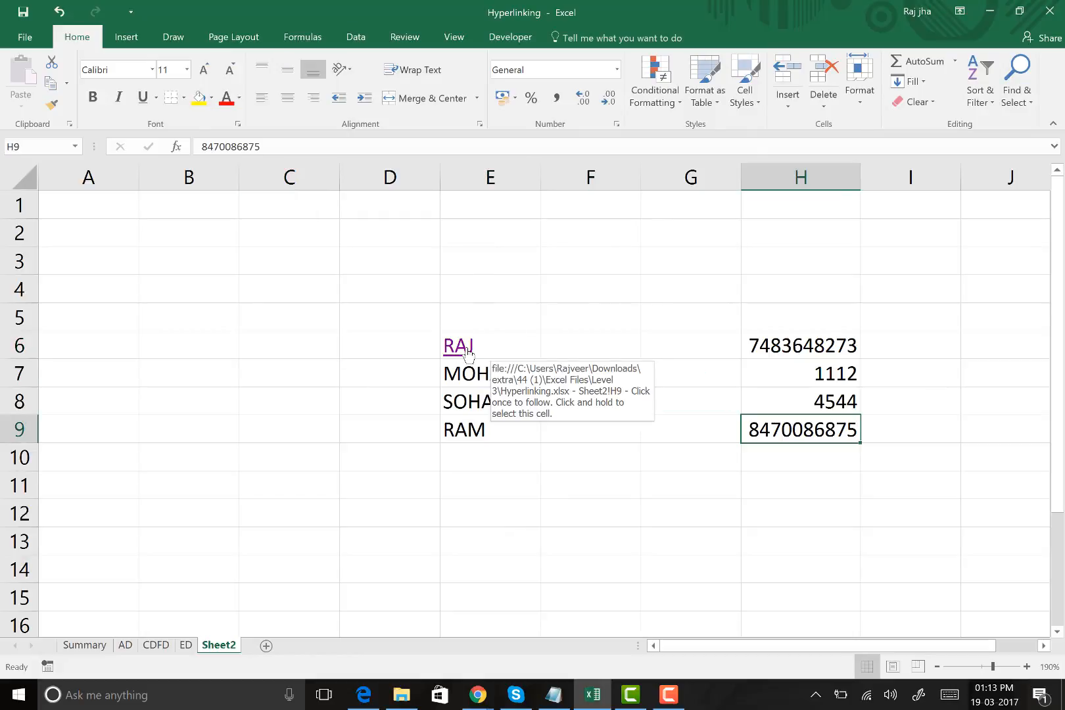
{"action": "left_click", "coordinate": [151, 363]}
{"action": "left_click", "coordinate": [211, 445]}
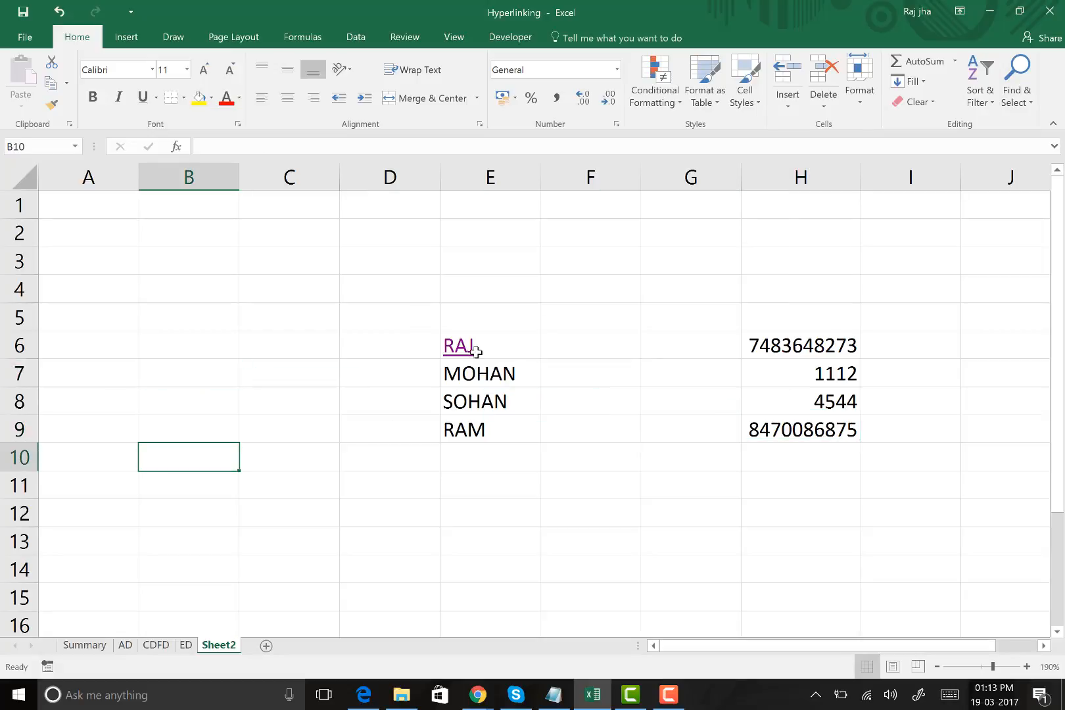
{"action": "left_click", "coordinate": [476, 349]}
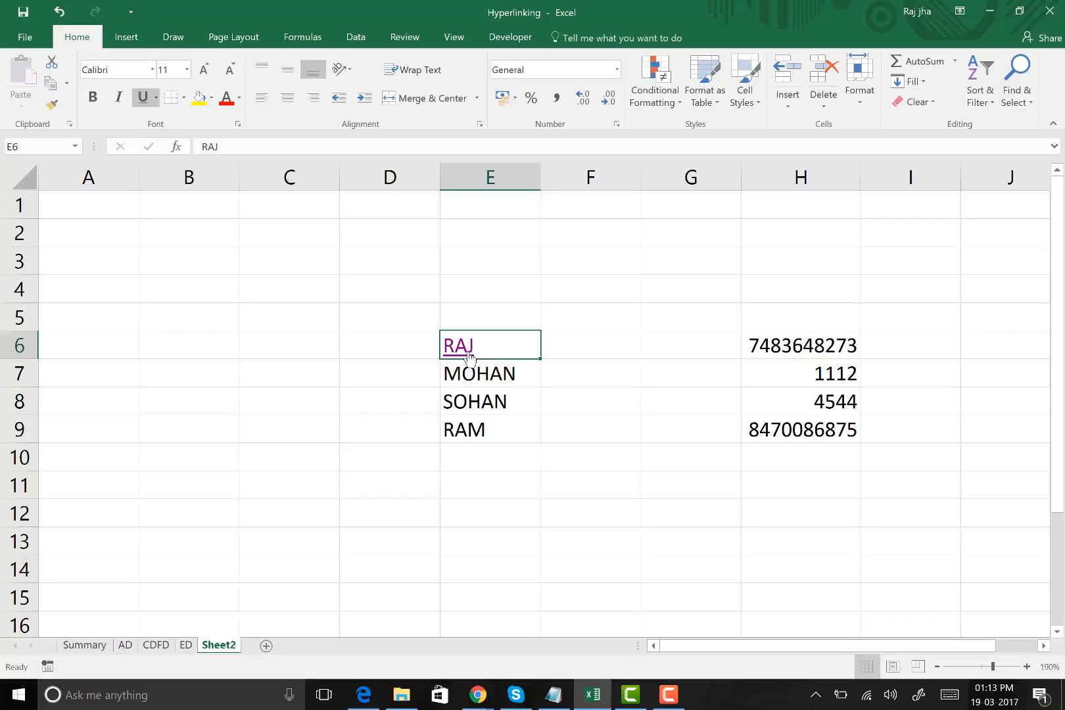
{"action": "left_click", "coordinate": [470, 356]}
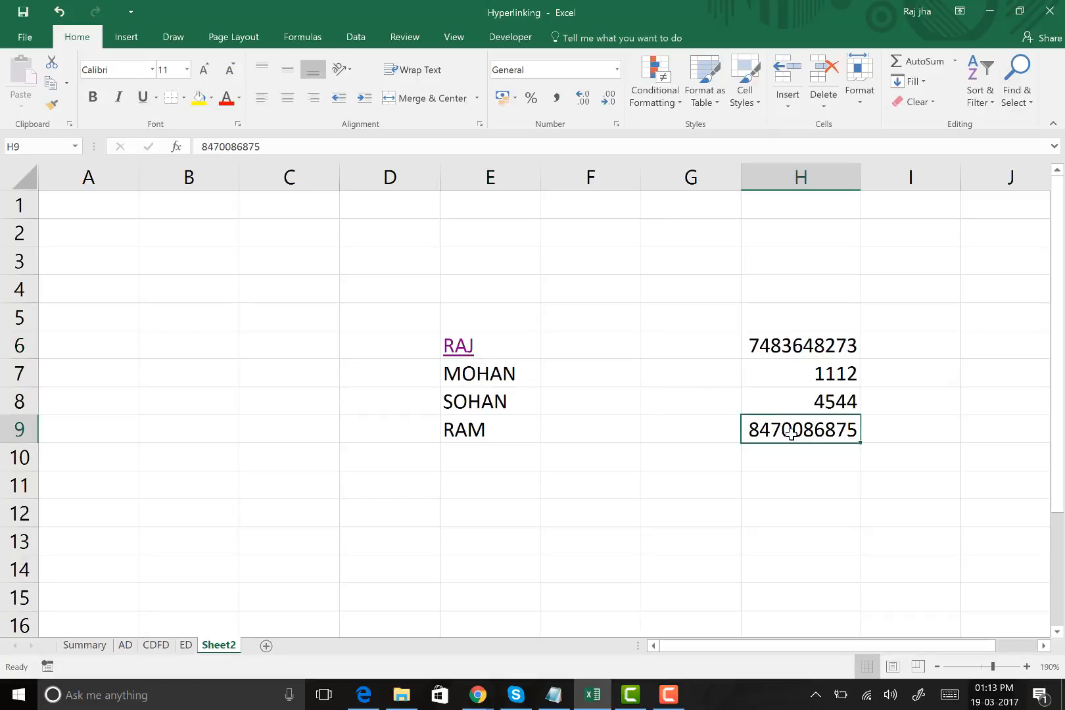
{"action": "left_click", "coordinate": [803, 405]}
{"action": "left_click", "coordinate": [785, 345]}
{"action": "left_click", "coordinate": [826, 370]}
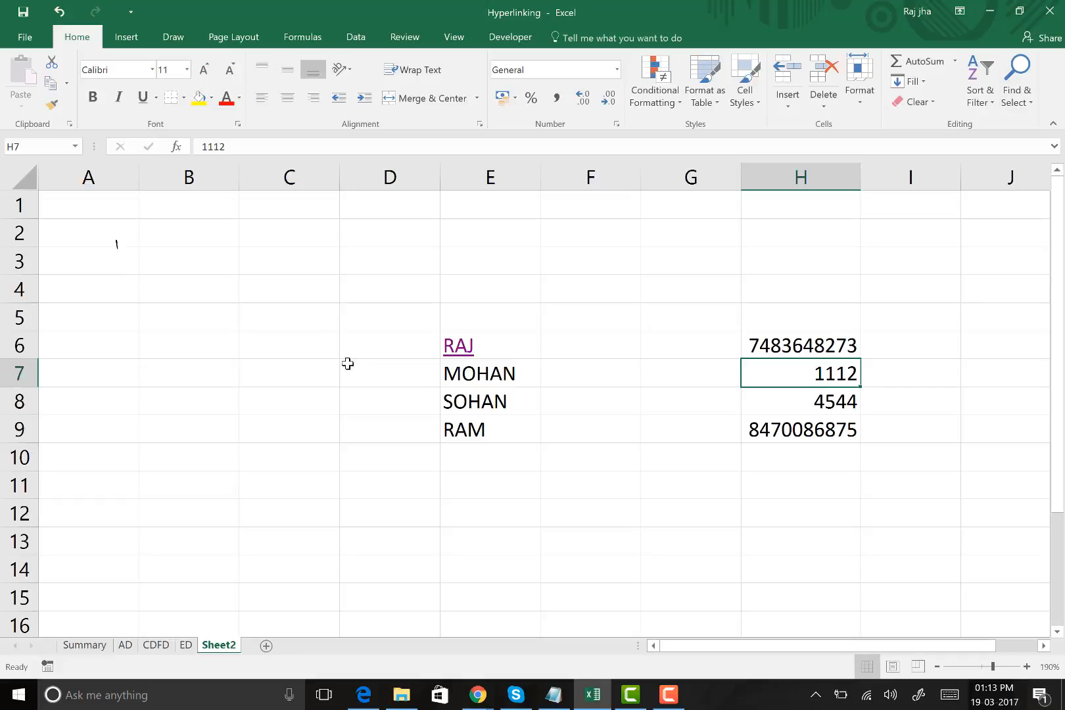
Handwrite the ink note "Hyperlink = Ctrl + K" across rows 2 to 4, above the names and numbers
{"action": "left_click_drag", "start_coordinate": [117, 243], "coordinate": [128, 296]}
{"action": "mouse_move", "coordinate": [152, 222]}
{"action": "left_mouse_down"}
{"action": "mouse_move", "coordinate": [160, 267]}
{"action": "mouse_move", "coordinate": [221, 297]}
{"action": "mouse_move", "coordinate": [315, 227]}
{"action": "mouse_move", "coordinate": [342, 257]}
{"action": "mouse_move", "coordinate": [371, 258]}
{"action": "left_mouse_up"}
{"action": "mouse_move", "coordinate": [384, 229]}
{"action": "left_mouse_down"}
{"action": "mouse_move", "coordinate": [388, 263]}
{"action": "mouse_move", "coordinate": [416, 260]}
{"action": "left_mouse_up"}
{"action": "left_click_drag", "start_coordinate": [450, 244], "coordinate": [508, 236]}
{"action": "left_click_drag", "start_coordinate": [449, 263], "coordinate": [510, 258]}
{"action": "left_click_drag", "start_coordinate": [590, 222], "coordinate": [580, 266]}
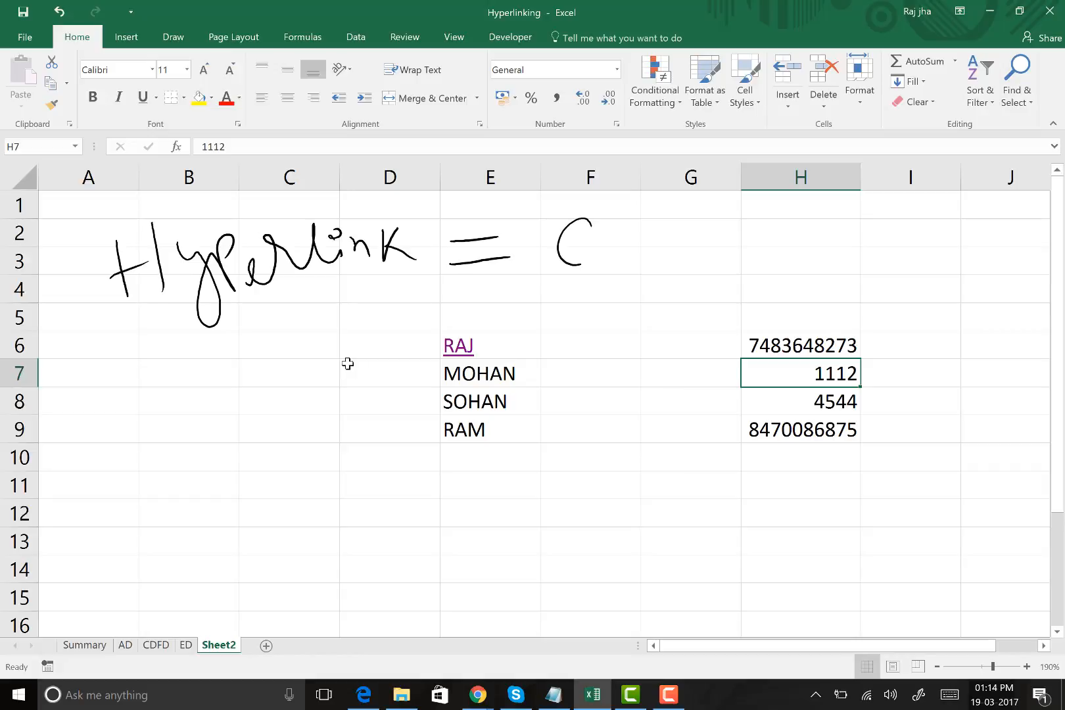
{"action": "left_click_drag", "start_coordinate": [666, 217], "coordinate": [650, 264]}
{"action": "left_click_drag", "start_coordinate": [670, 219], "coordinate": [675, 267]}
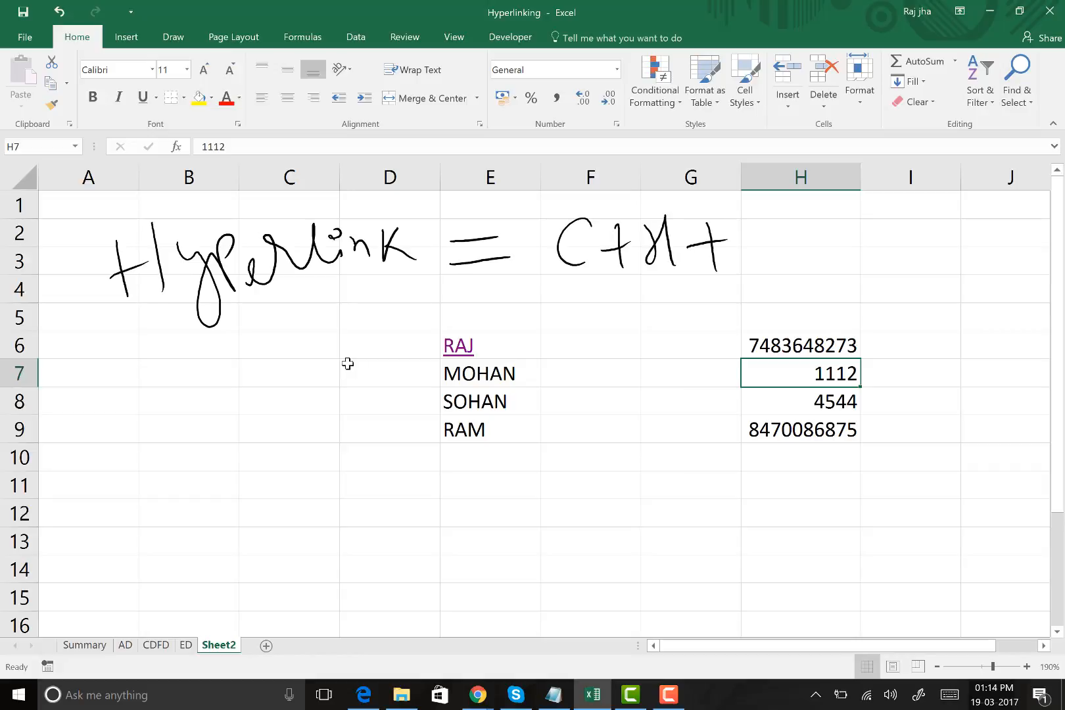
{"action": "left_click_drag", "start_coordinate": [756, 214], "coordinate": [780, 232]}
{"action": "left_click_drag", "start_coordinate": [650, 241], "coordinate": [673, 242]}
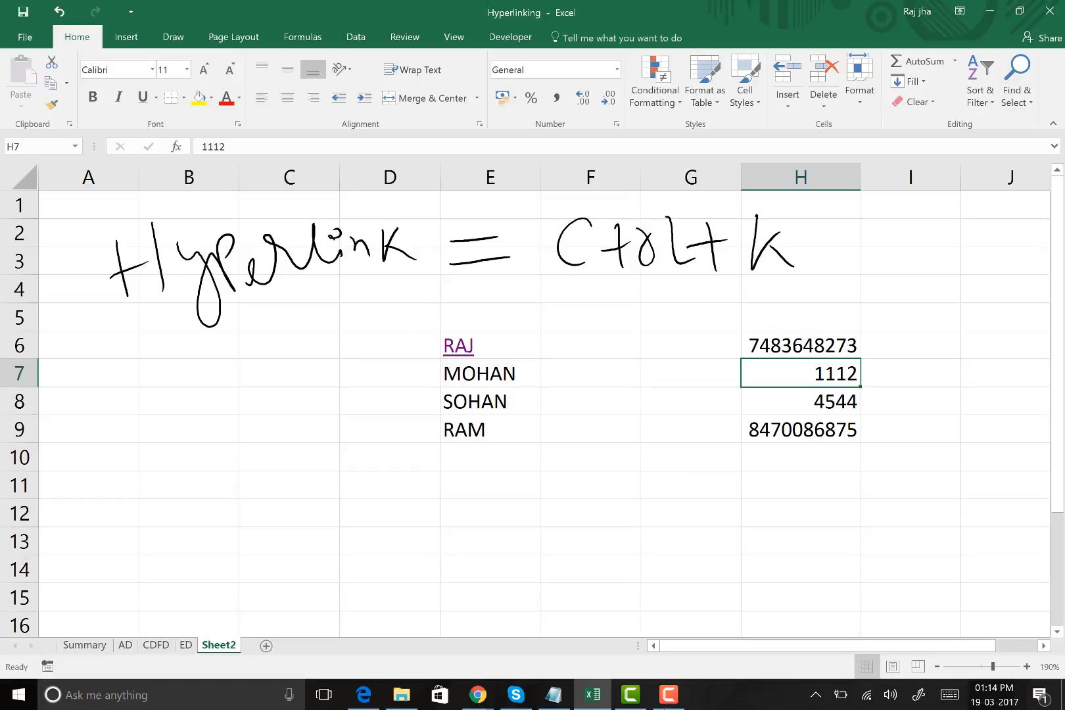
{"action": "mouse_move", "coordinate": [478, 702]}
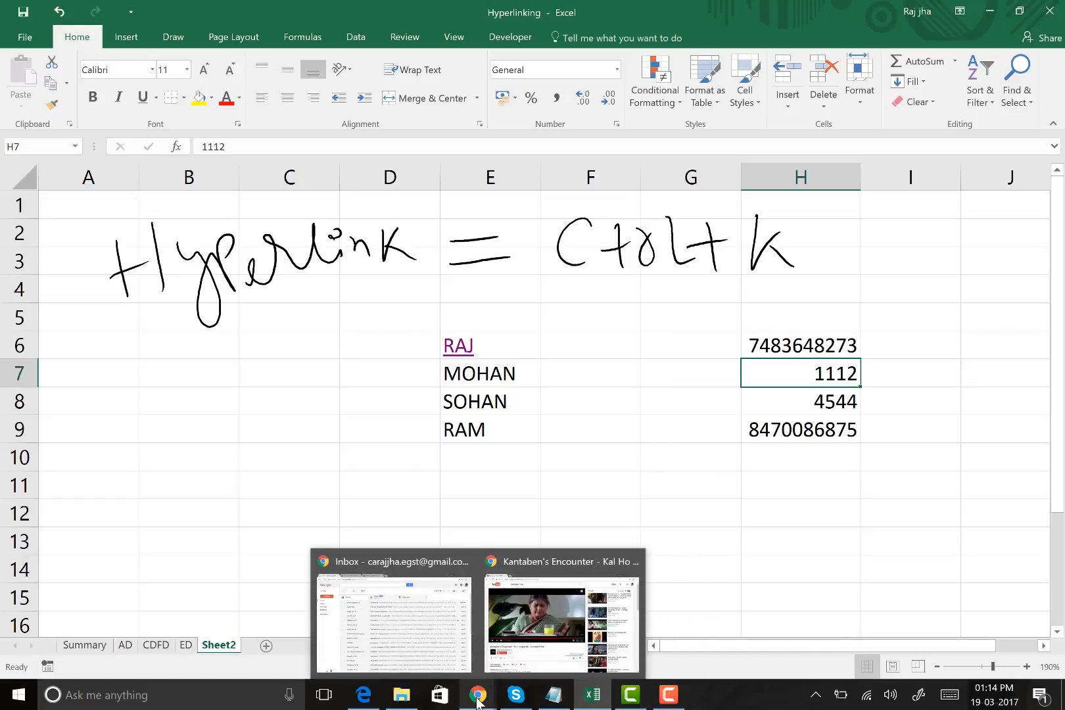
{"action": "left_click", "coordinate": [524, 619]}
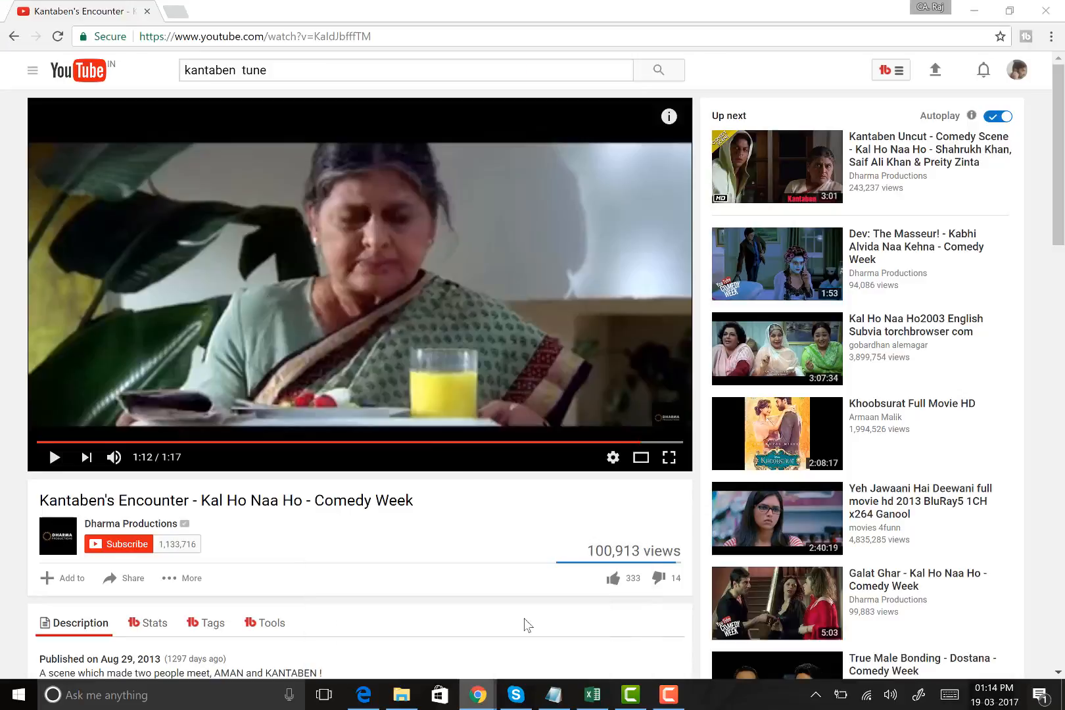
{"action": "left_click", "coordinate": [54, 457]}
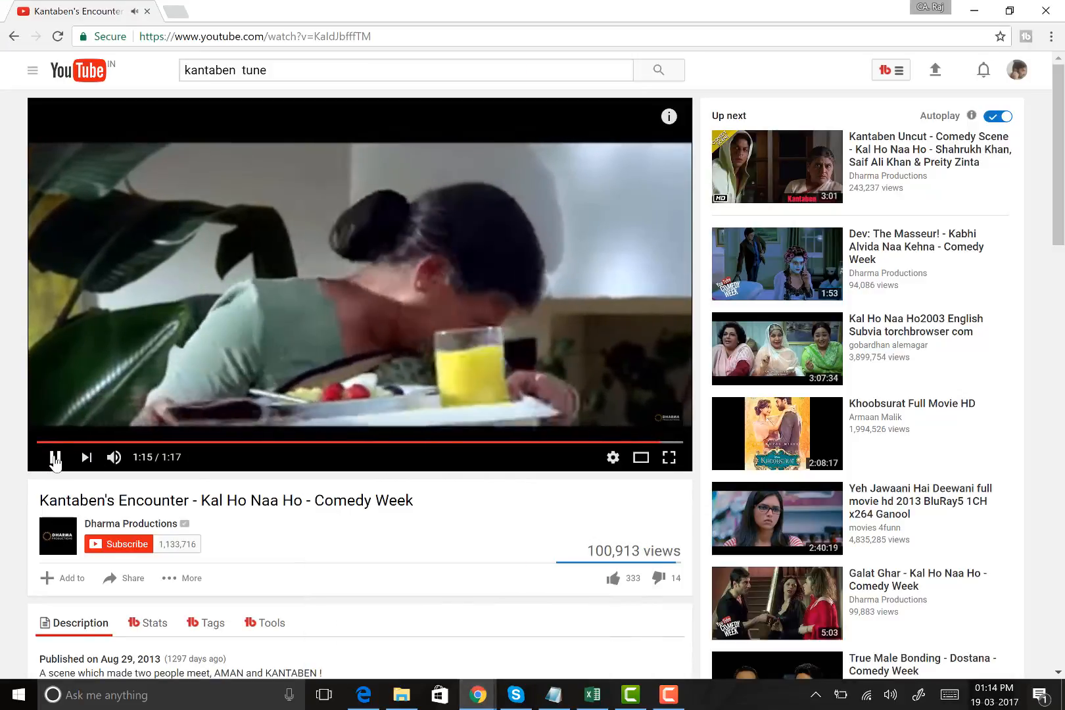
{"action": "left_click", "coordinate": [55, 458]}
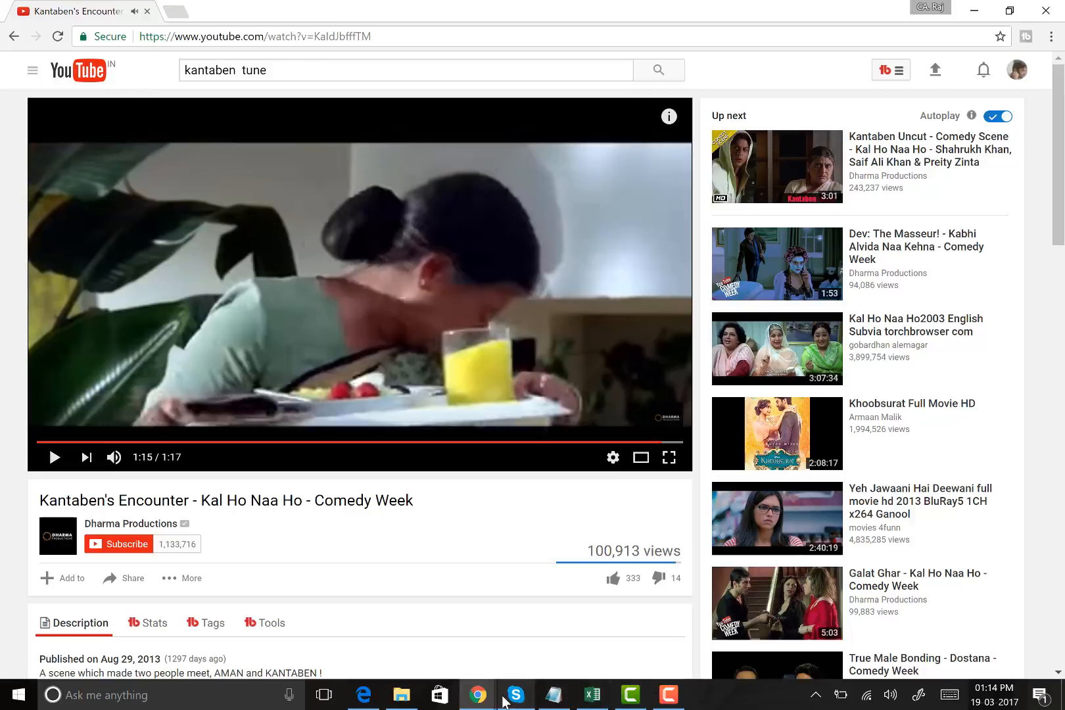
{"action": "left_click", "coordinate": [630, 696]}
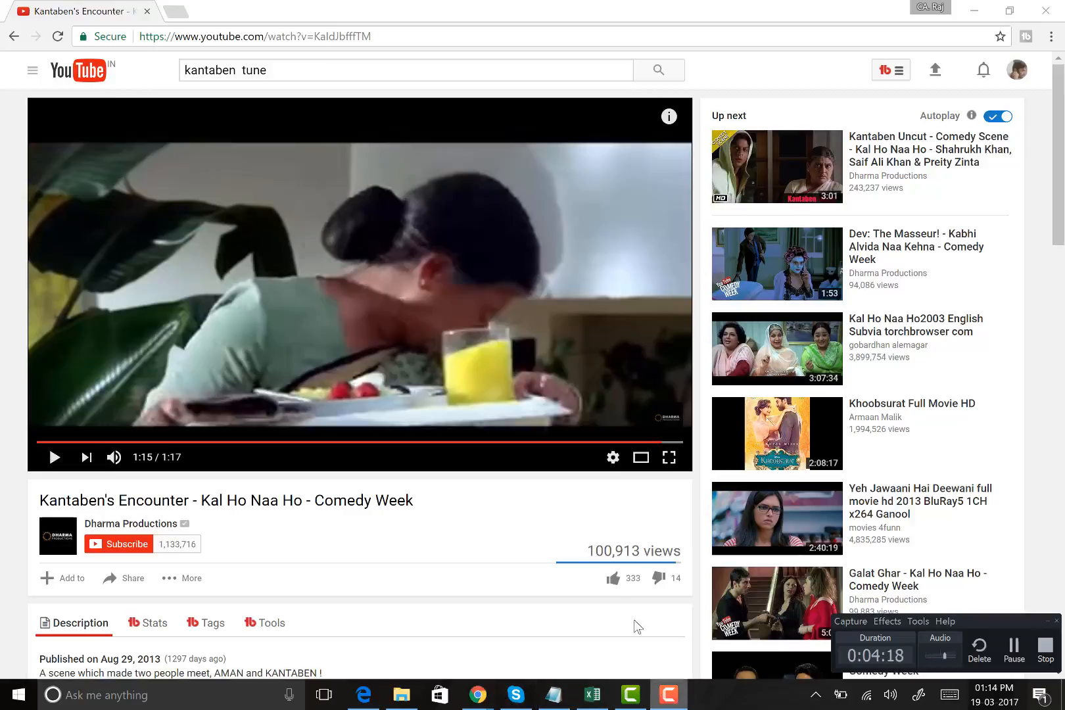
{"action": "left_click", "coordinate": [628, 697]}
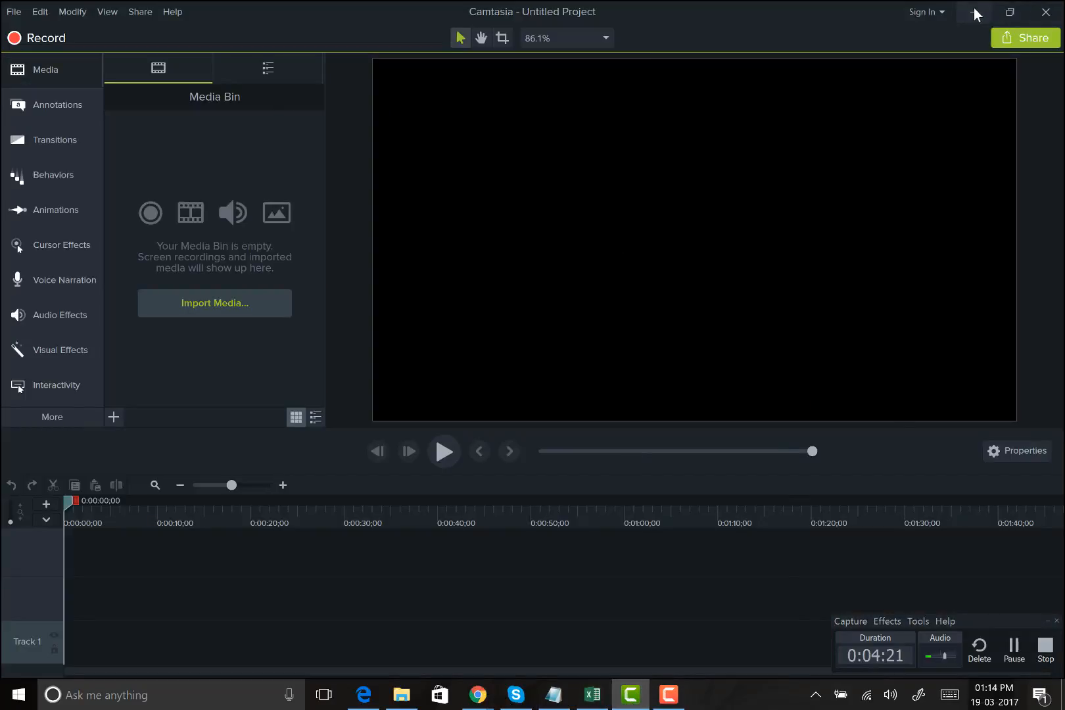
{"action": "left_click", "coordinate": [974, 11]}
{"action": "left_click", "coordinate": [991, 9]}
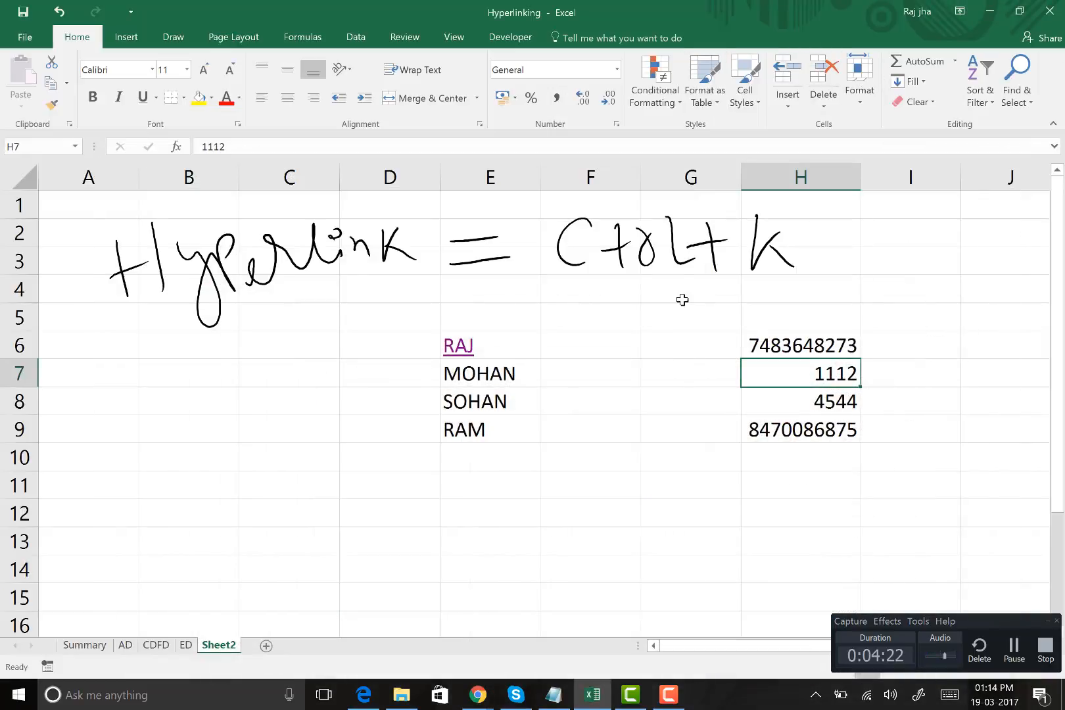
Delete Sheet2 permanently from the workbook
{"action": "left_click", "coordinate": [802, 242]}
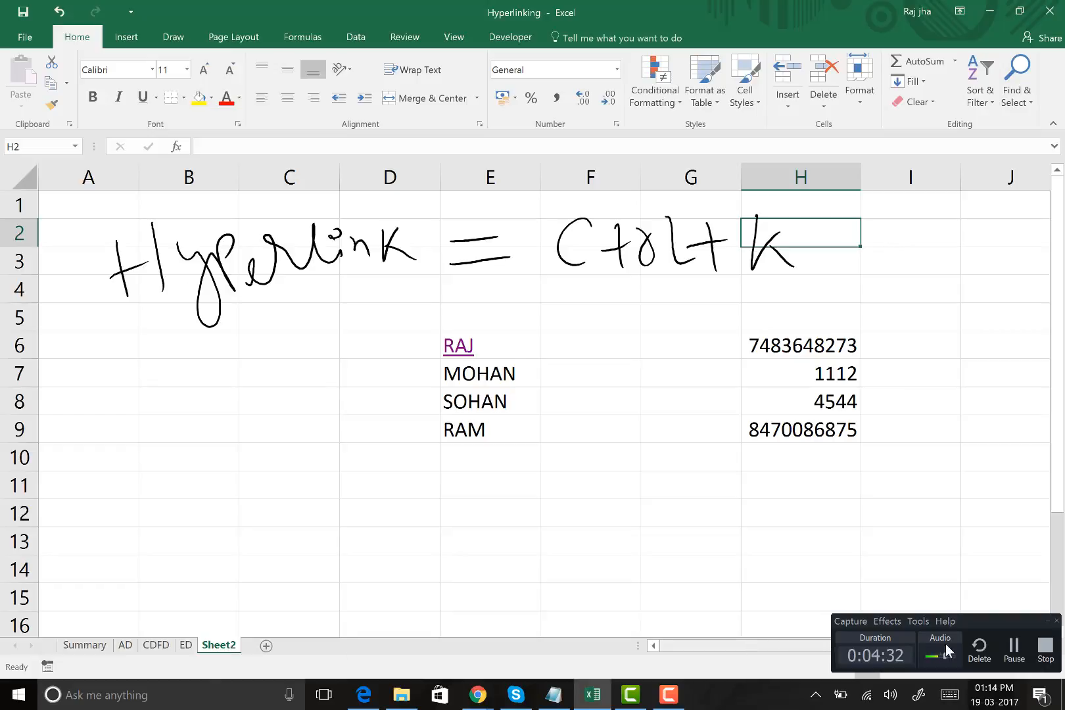
{"action": "left_click", "coordinate": [1047, 620]}
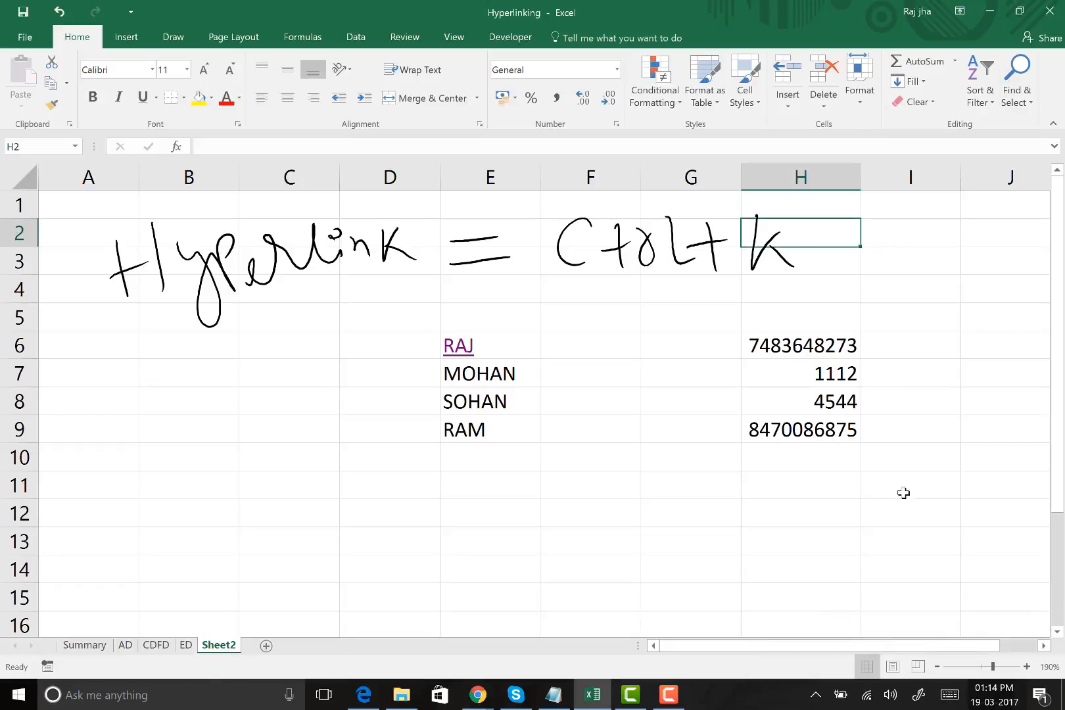
{"action": "right_click", "coordinate": [224, 645]}
{"action": "left_click", "coordinate": [265, 486]}
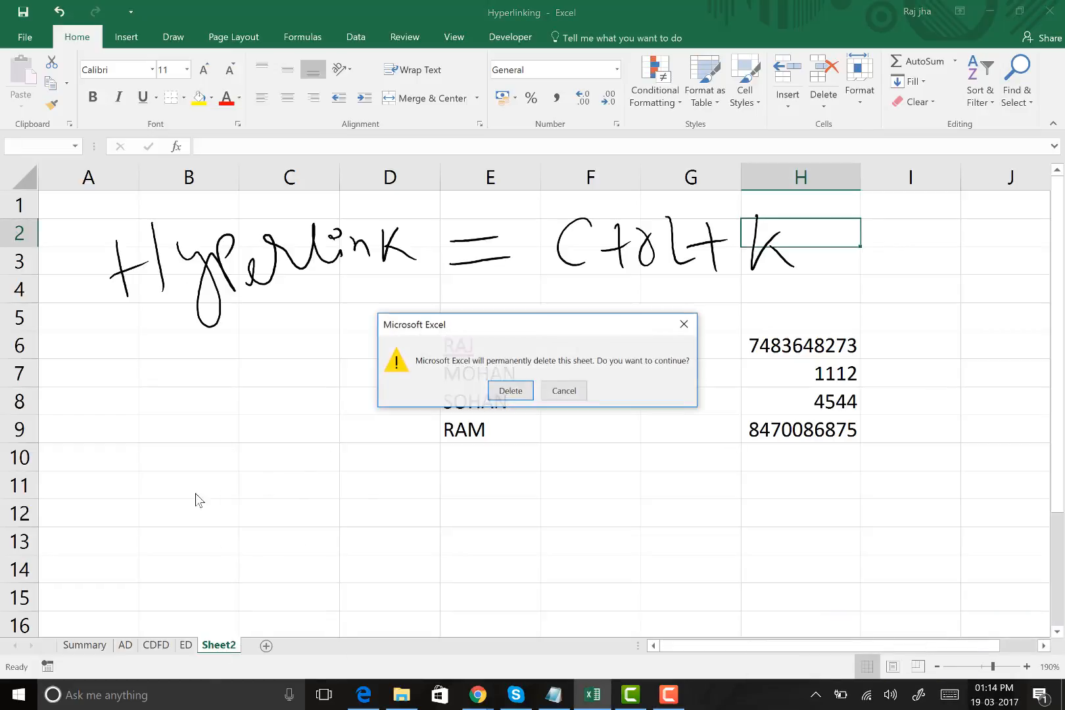
{"action": "left_click", "coordinate": [504, 397]}
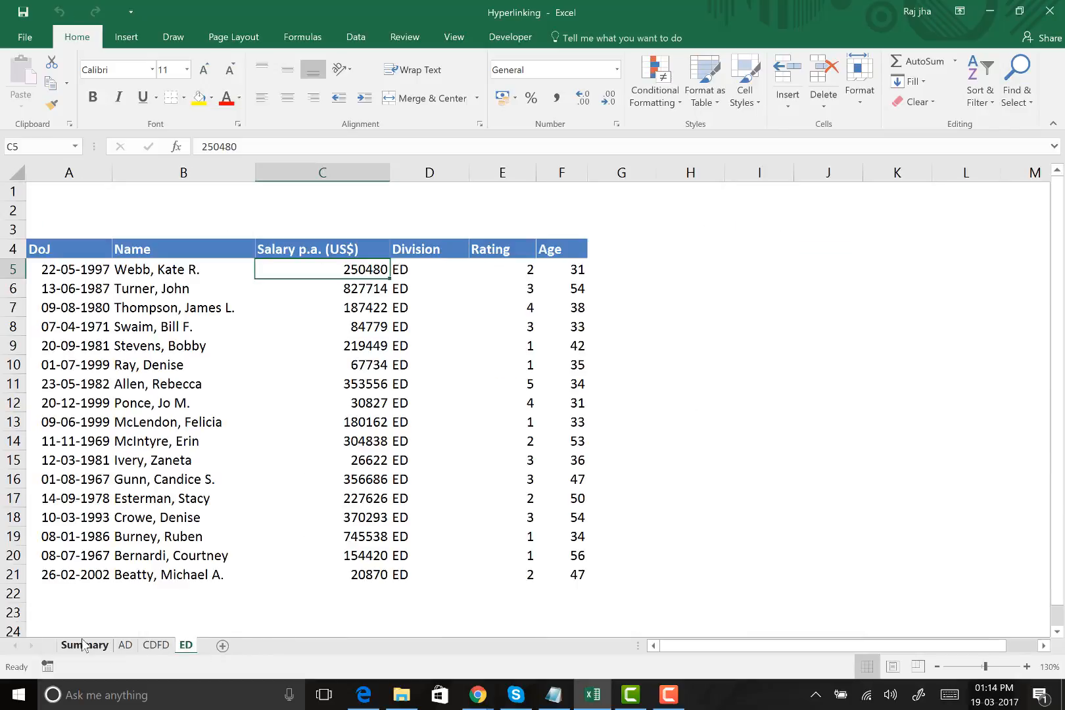
Show the Summary sheet and examine the division names in B5:B7 under the Division Name header
{"action": "left_click", "coordinate": [84, 645]}
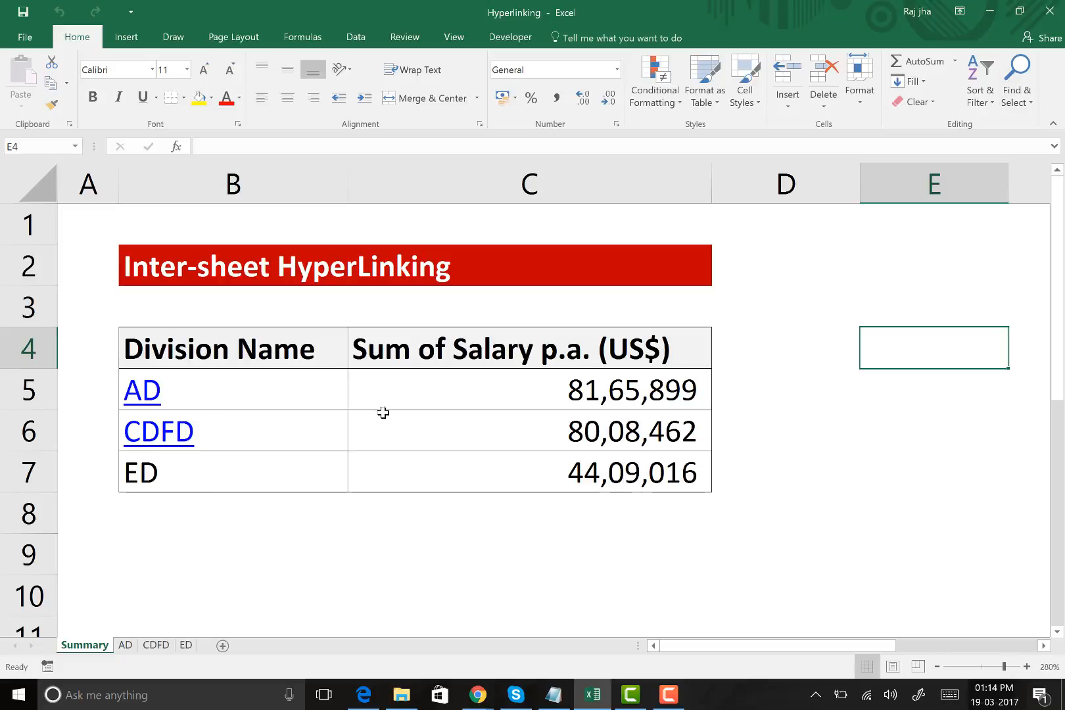
{"action": "left_click_drag", "start_coordinate": [257, 383], "coordinate": [256, 471]}
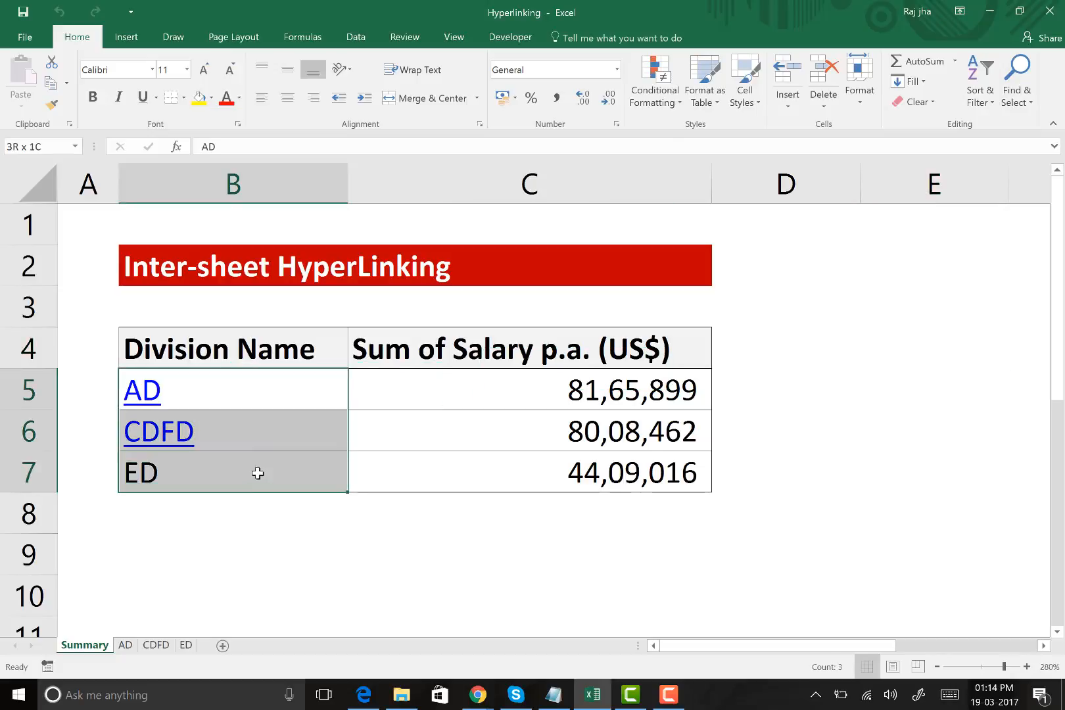
{"action": "left_click", "coordinate": [187, 347]}
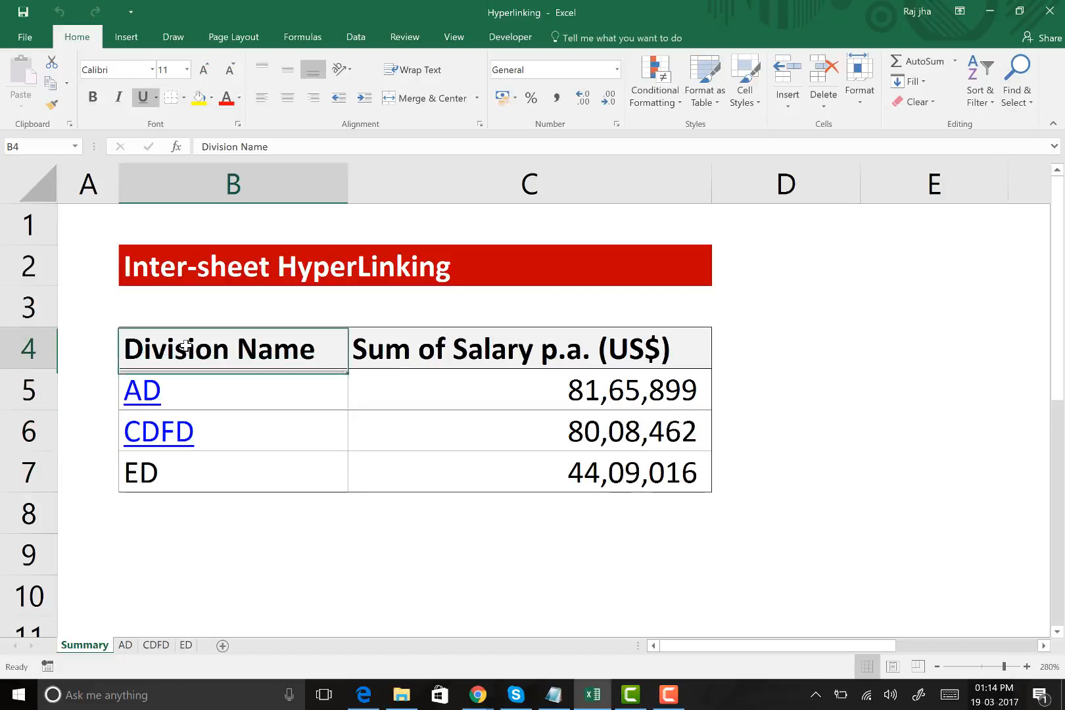
Examine the division names AD, CDFD and ED on the Summary sheet and match them with the AD, CDFD and ED sheets
{"action": "left_click", "coordinate": [213, 388]}
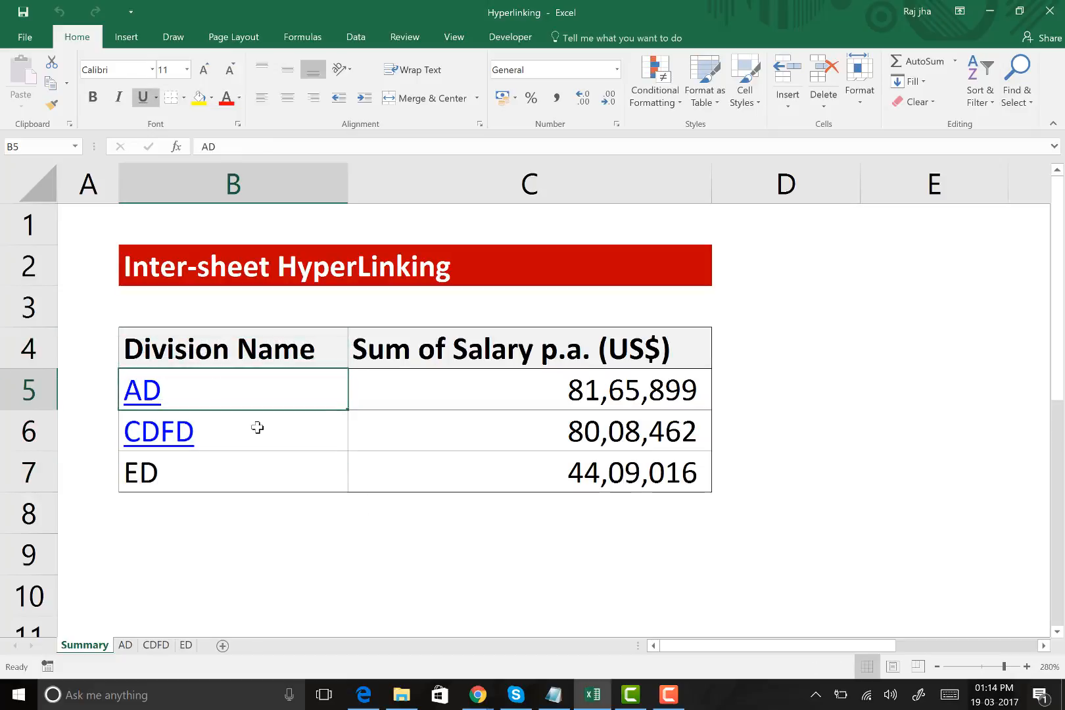
{"action": "left_click", "coordinate": [223, 471]}
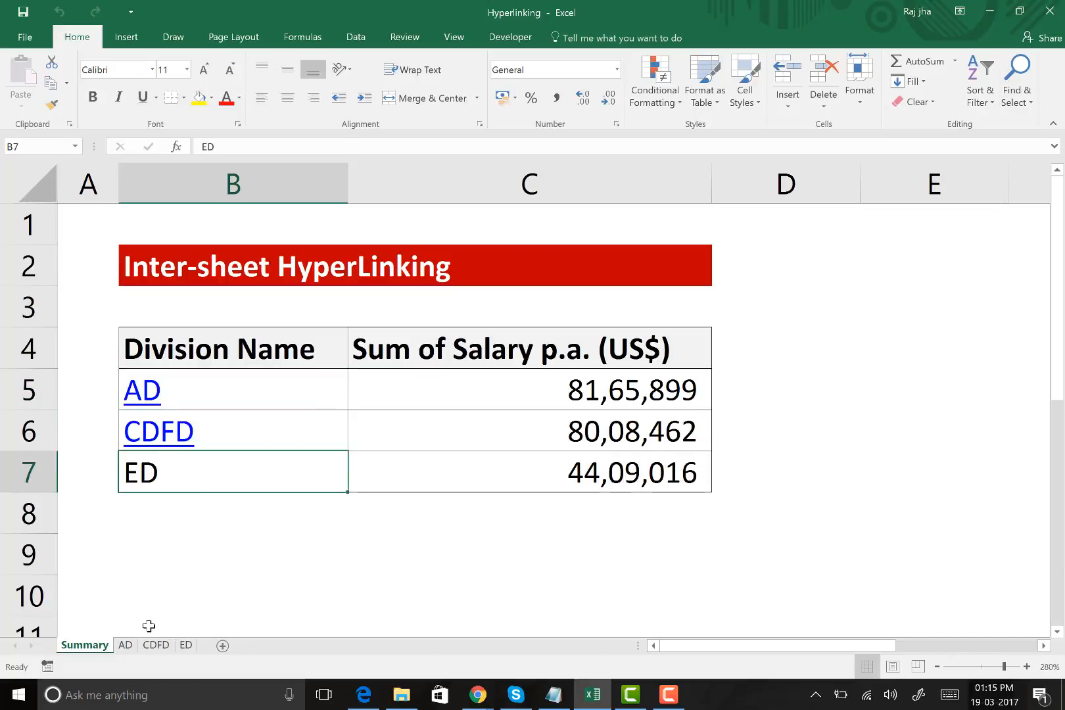
{"action": "left_click", "coordinate": [125, 646]}
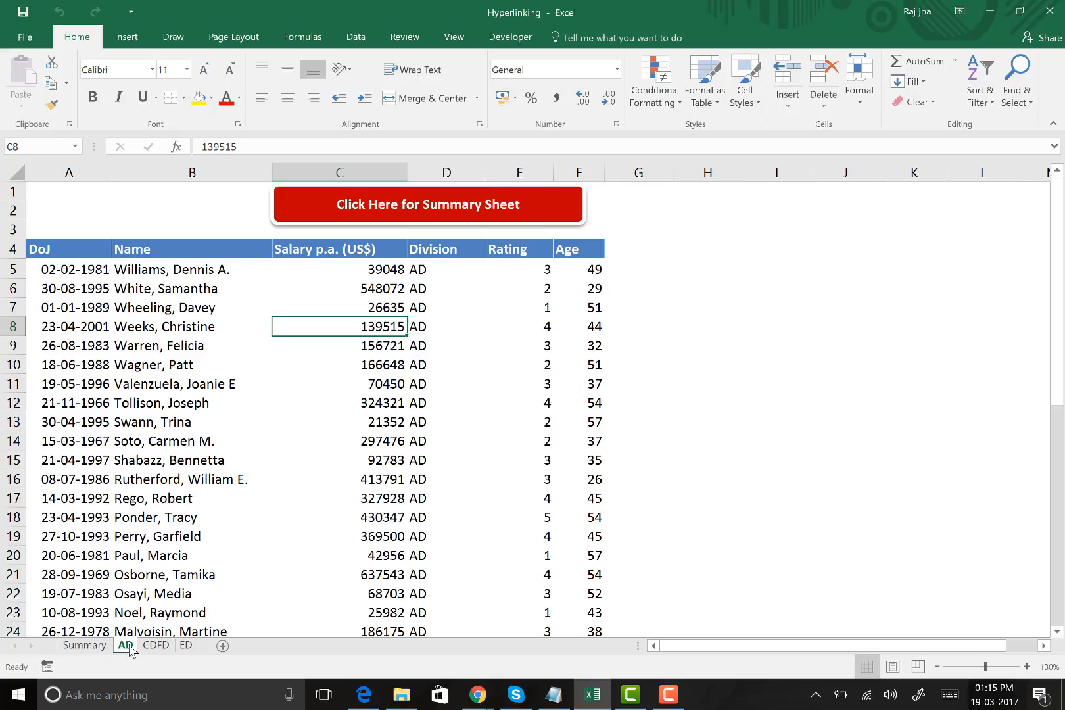
{"action": "left_click", "coordinate": [153, 647]}
{"action": "left_click", "coordinate": [188, 647]}
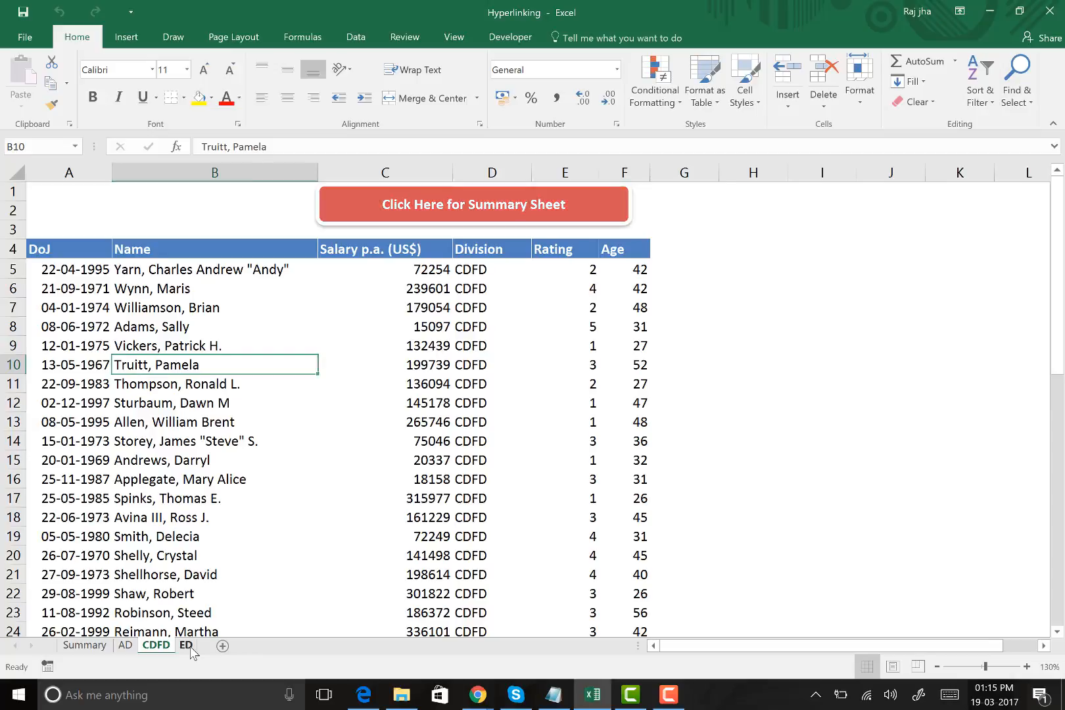
{"action": "left_click", "coordinate": [123, 647]}
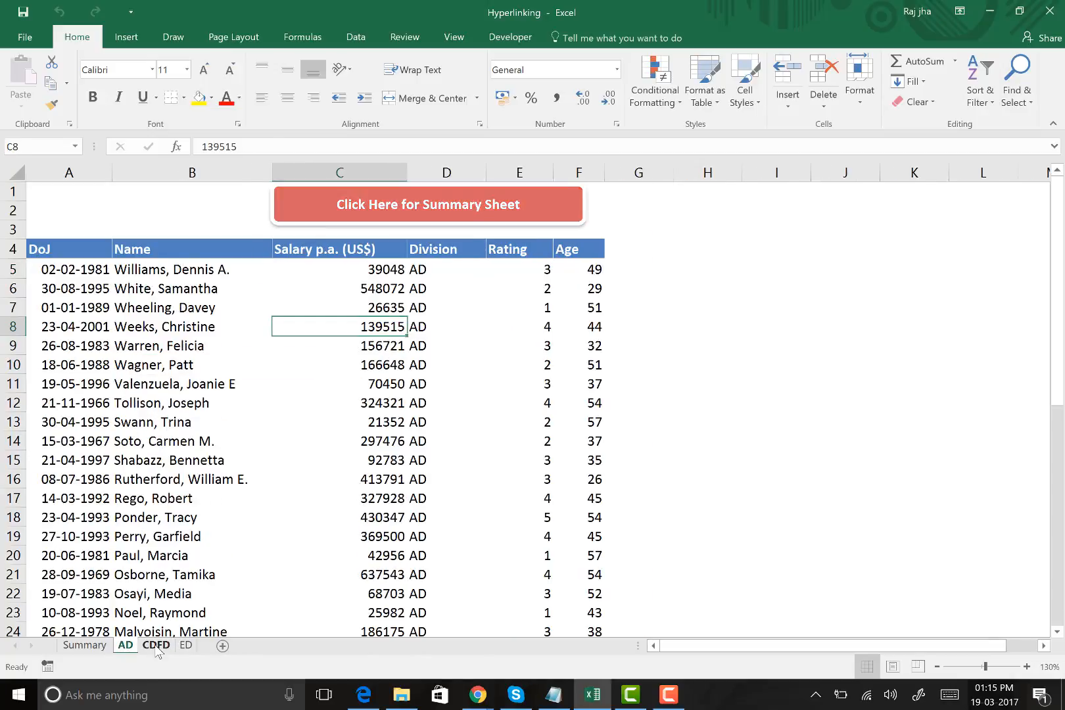
{"action": "left_click", "coordinate": [184, 646]}
{"action": "left_click", "coordinate": [122, 647]}
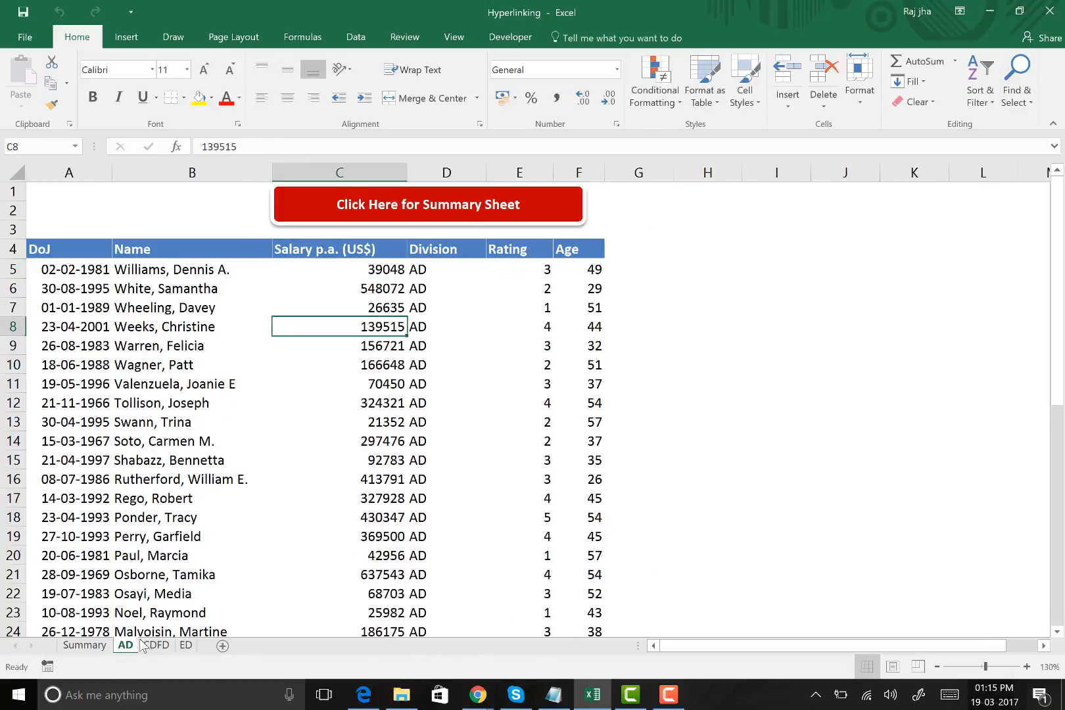
{"action": "left_click", "coordinate": [156, 646]}
{"action": "left_click", "coordinate": [187, 648]}
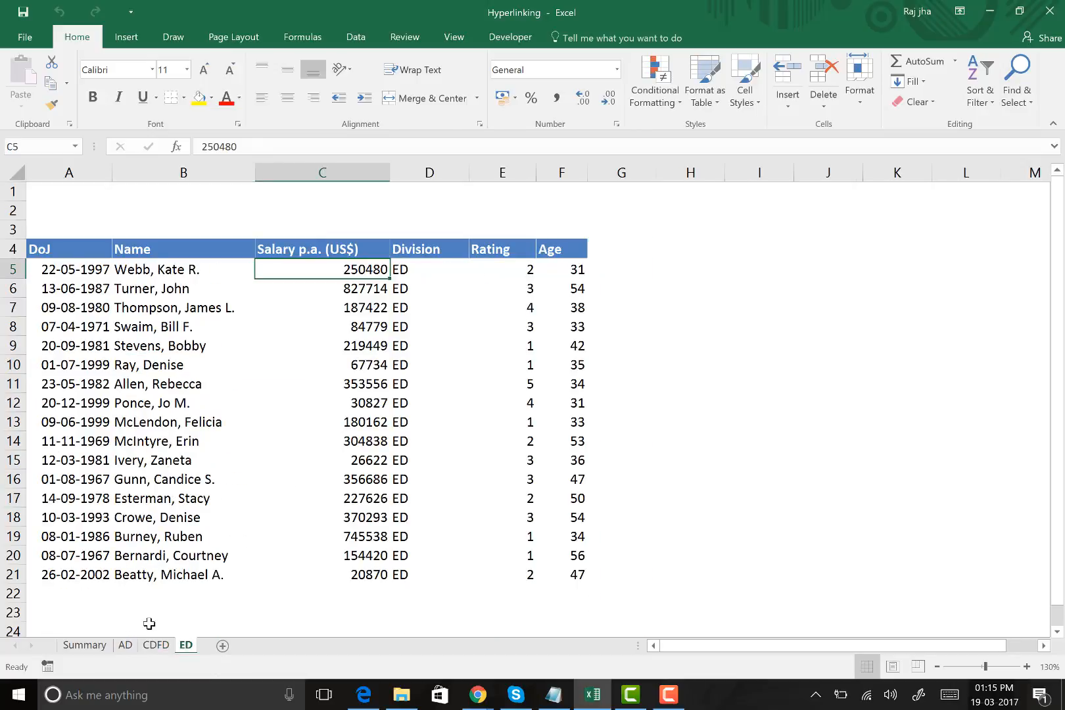
{"action": "left_click", "coordinate": [125, 647]}
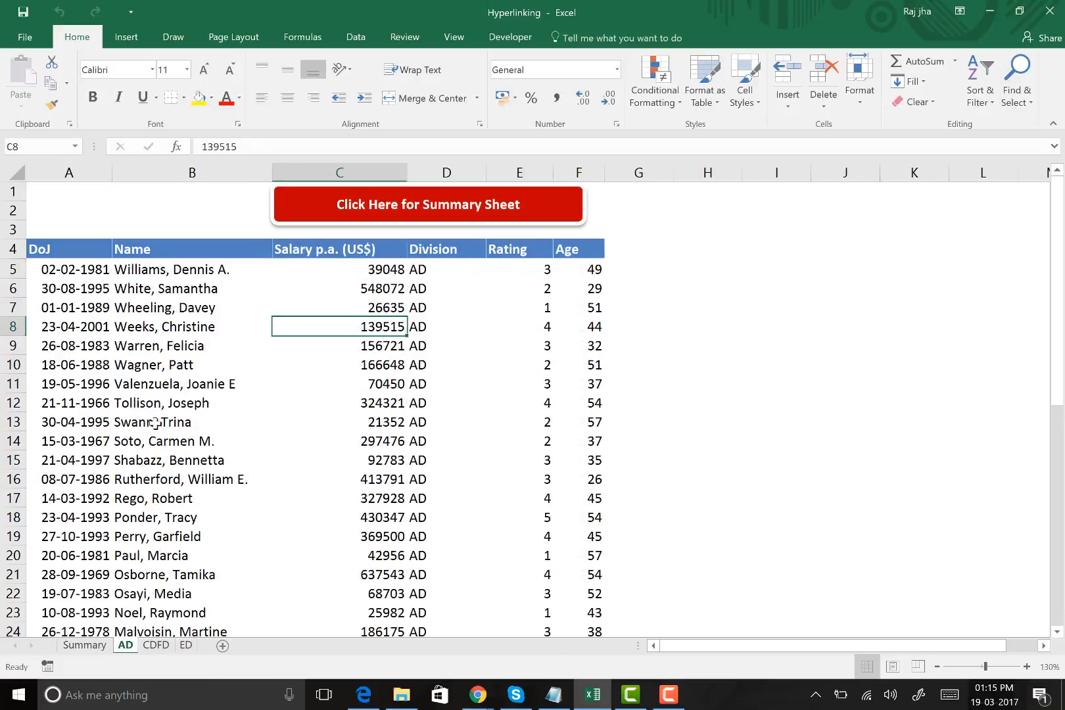
Examine the employee names and the salary, division and rating columns in the AD sheet's table
{"action": "scroll", "coordinate": [155, 423], "scroll_direction": "up", "scroll_amount": 3}
{"action": "scroll", "coordinate": [169, 409], "scroll_direction": "up", "scroll_amount": 2}
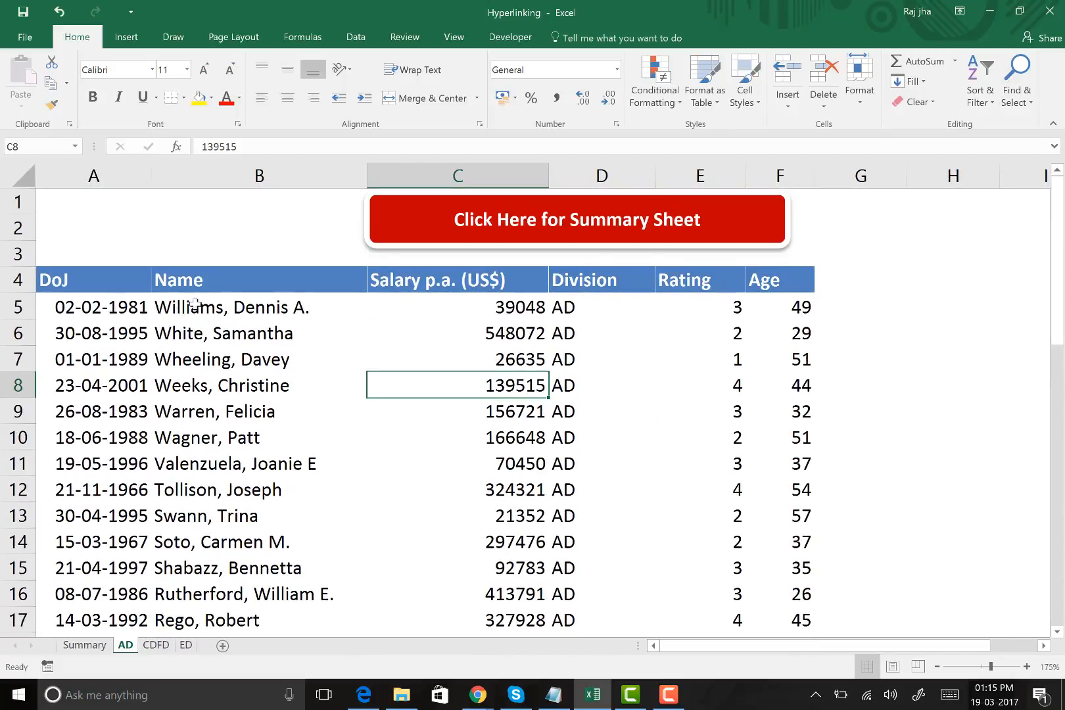
{"action": "left_click_drag", "start_coordinate": [195, 304], "coordinate": [197, 517]}
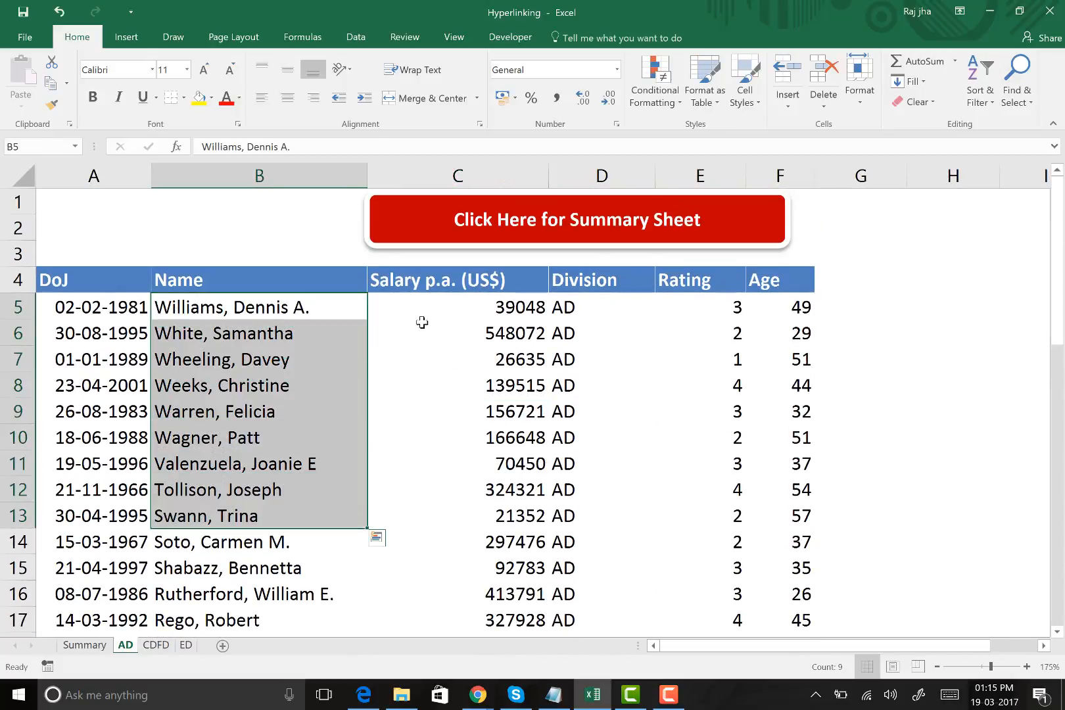
{"action": "left_click_drag", "start_coordinate": [448, 311], "coordinate": [460, 473]}
{"action": "left_click_drag", "start_coordinate": [578, 302], "coordinate": [878, 490]}
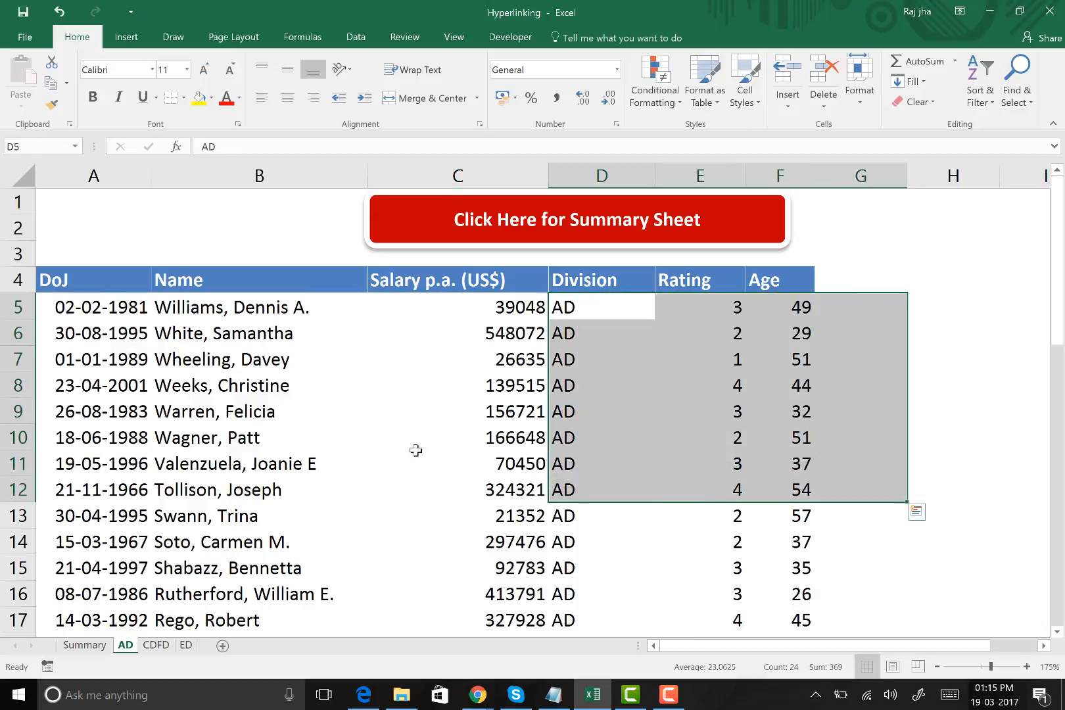
{"action": "left_click_drag", "start_coordinate": [236, 305], "coordinate": [240, 567]}
{"action": "left_click_drag", "start_coordinate": [435, 309], "coordinate": [730, 489]}
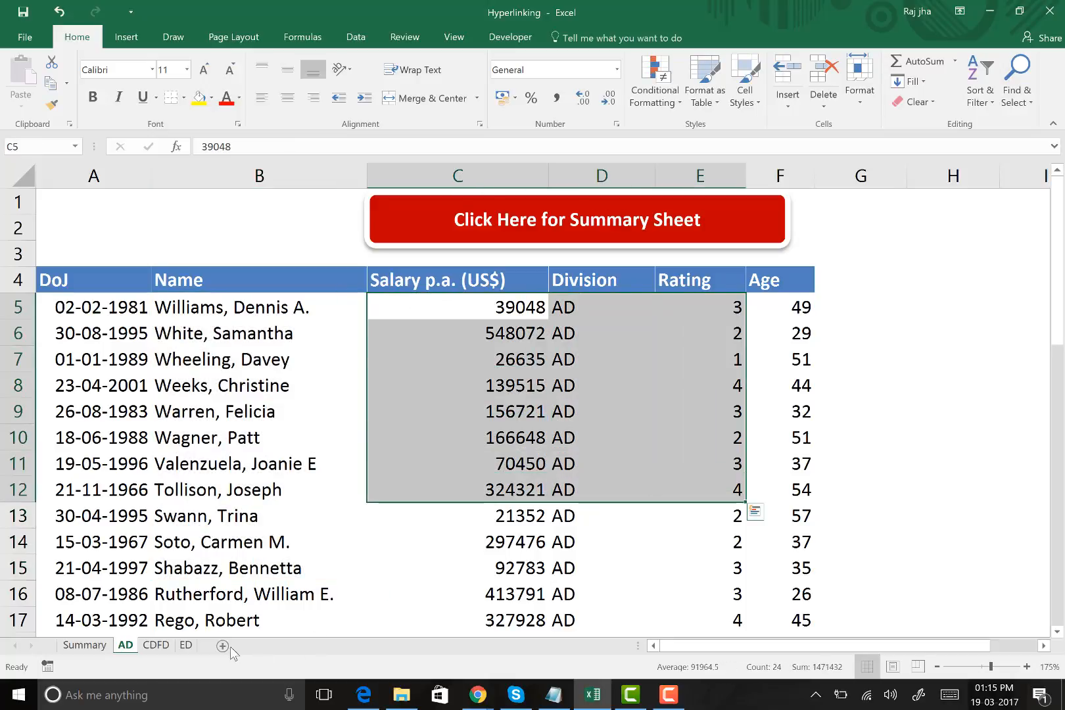
Examine the employee names and their salaries in the tables of the CDFD and ED sheets
{"action": "left_click", "coordinate": [161, 649]}
{"action": "left_click_drag", "start_coordinate": [181, 265], "coordinate": [197, 477]}
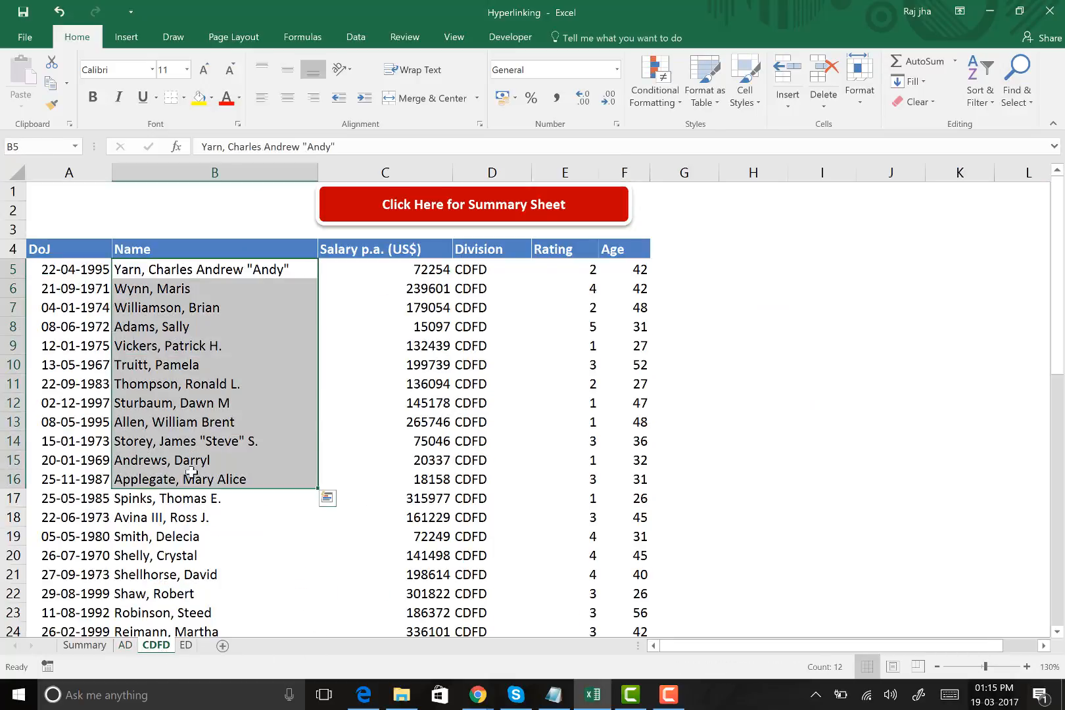
{"action": "scroll", "coordinate": [198, 477], "scroll_direction": "up", "scroll_amount": 2}
{"action": "left_click_drag", "start_coordinate": [503, 245], "coordinate": [501, 468]}
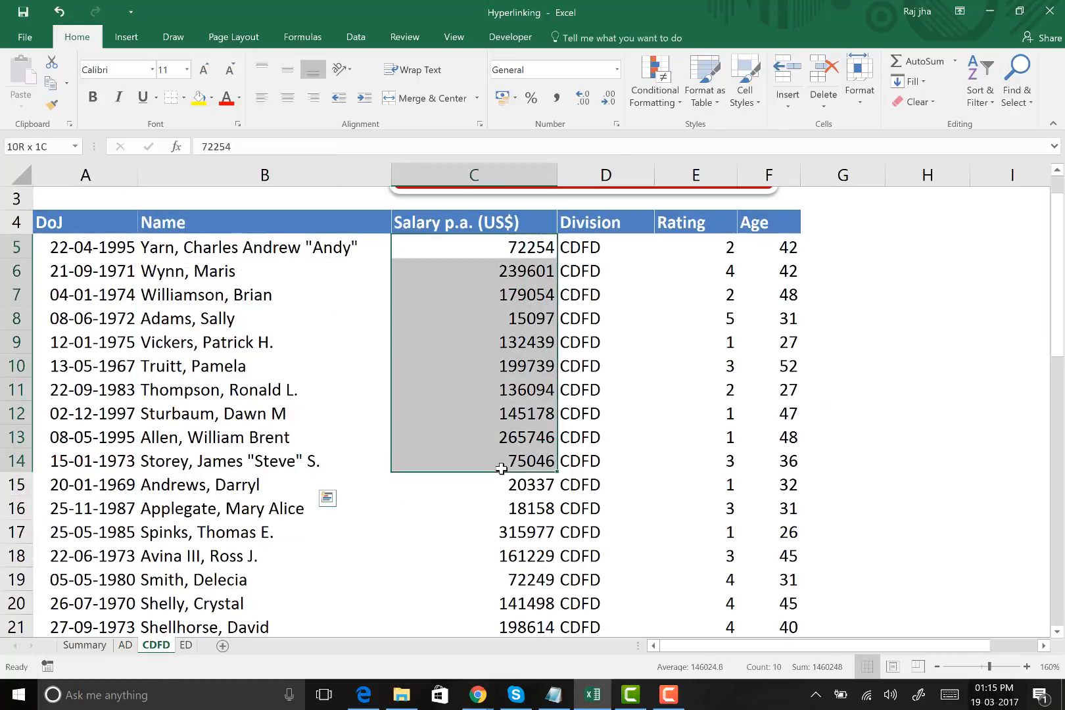
{"action": "left_click", "coordinate": [186, 645]}
{"action": "left_click_drag", "start_coordinate": [182, 265], "coordinate": [198, 536]}
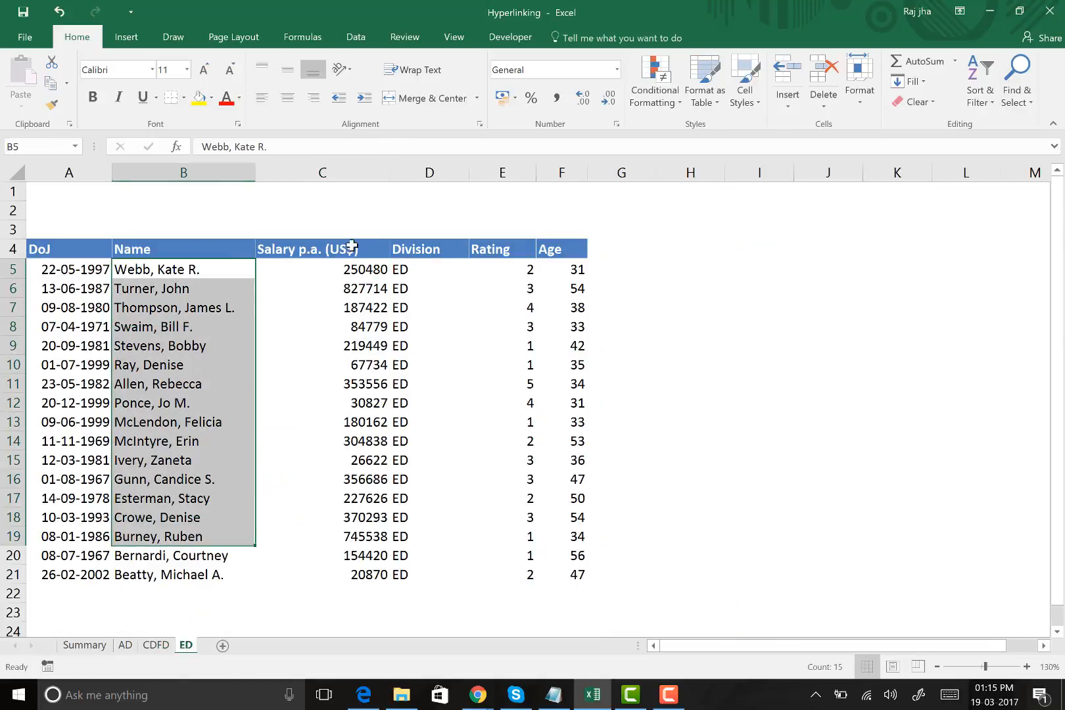
{"action": "left_click_drag", "start_coordinate": [339, 269], "coordinate": [368, 557]}
{"action": "left_click", "coordinate": [730, 352]}
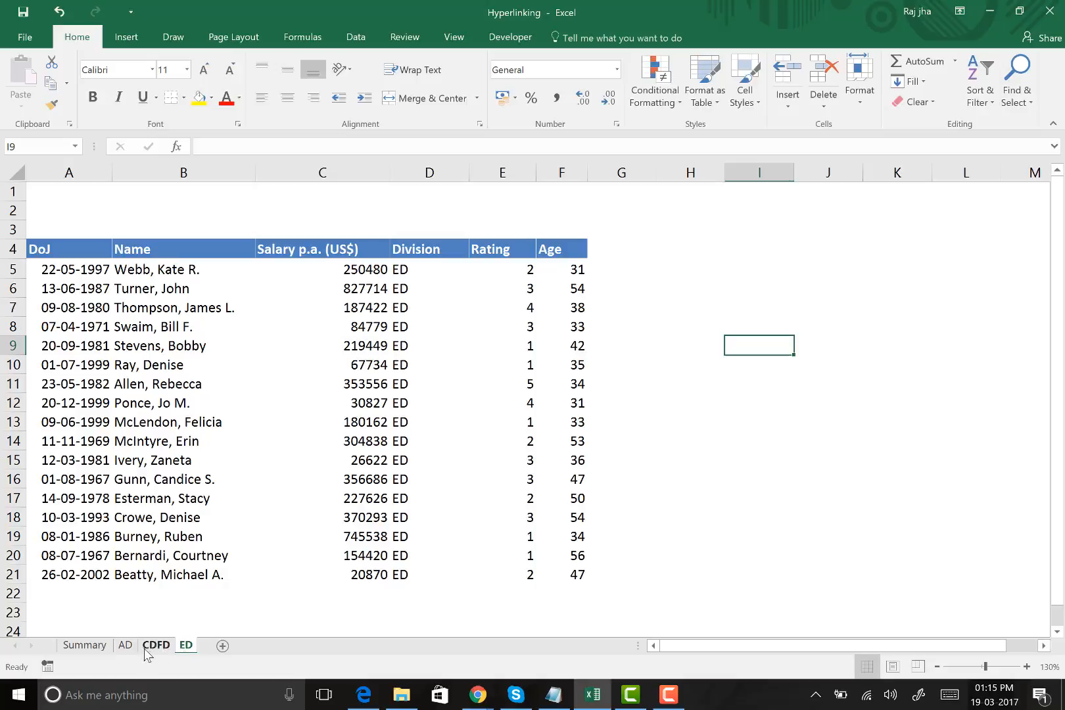
Look over the CDFD and ED sheets again and match individual employees with their salaries on the AD sheet
{"action": "left_click", "coordinate": [165, 644]}
{"action": "left_click", "coordinate": [186, 645]}
{"action": "left_click", "coordinate": [125, 645]}
{"action": "left_click", "coordinate": [228, 305]}
{"action": "left_click", "coordinate": [378, 317]}
{"action": "left_click", "coordinate": [238, 337]}
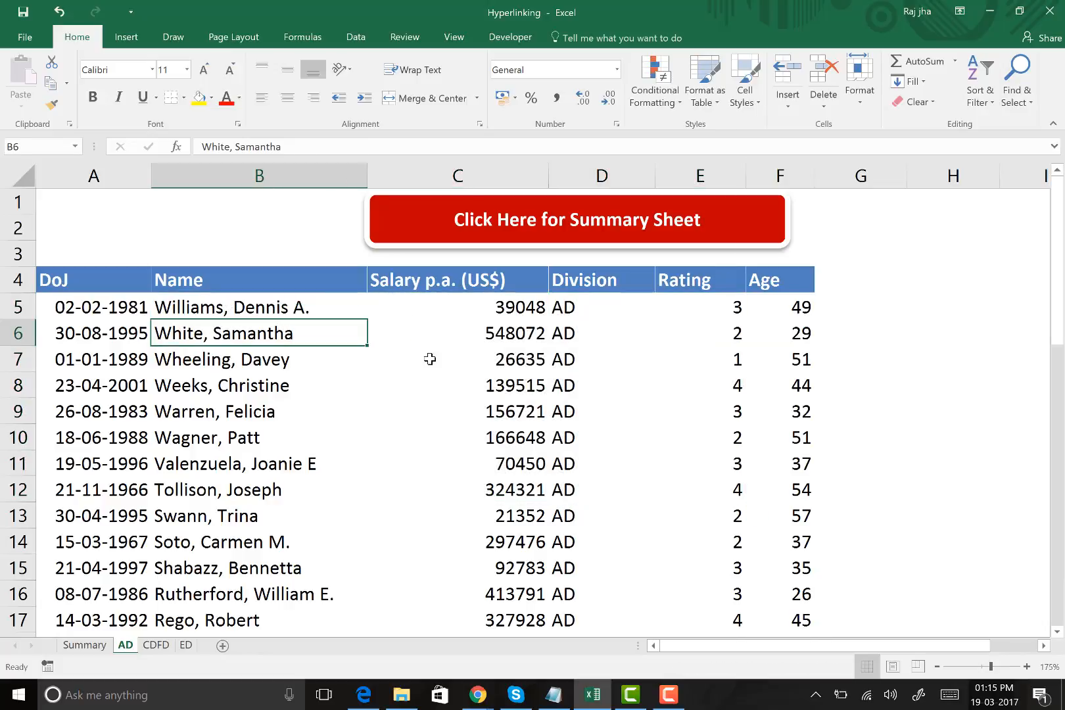
{"action": "left_click", "coordinate": [430, 359]}
{"action": "left_click", "coordinate": [292, 407]}
{"action": "left_click", "coordinate": [490, 429]}
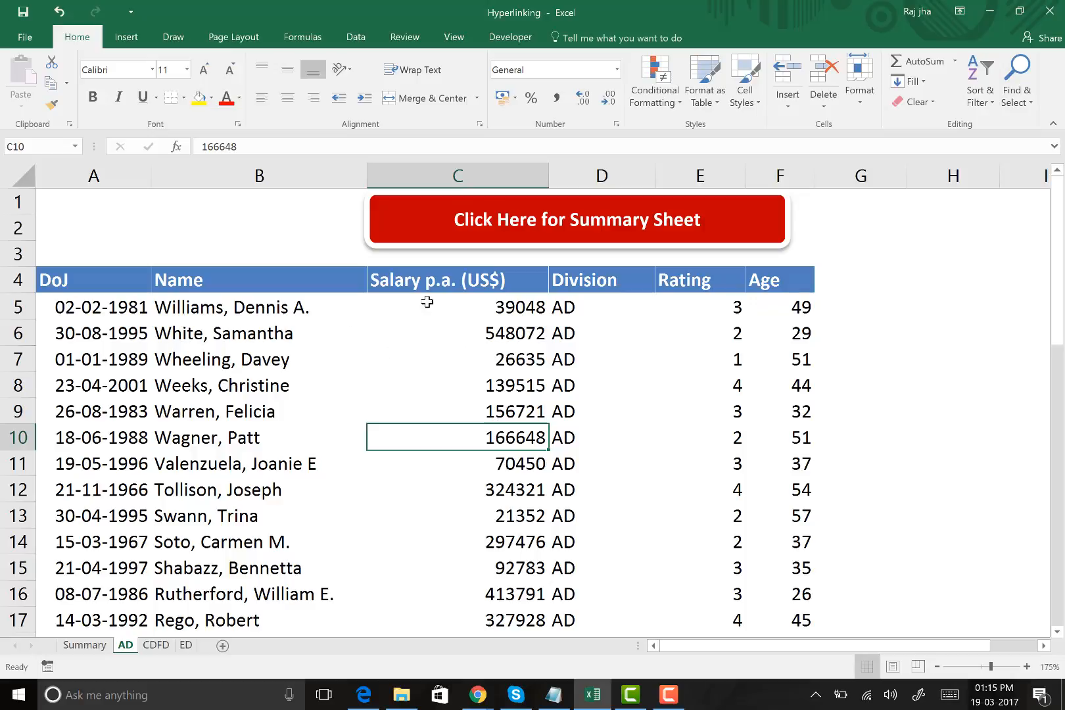
Insert an AutoSum of the salaries C5:C45 in cell C46, directly below the AD sheet's salary column
{"action": "left_click", "coordinate": [495, 301]}
{"action": "scroll", "coordinate": [493, 302], "scroll_direction": "down", "scroll_amount": 14}
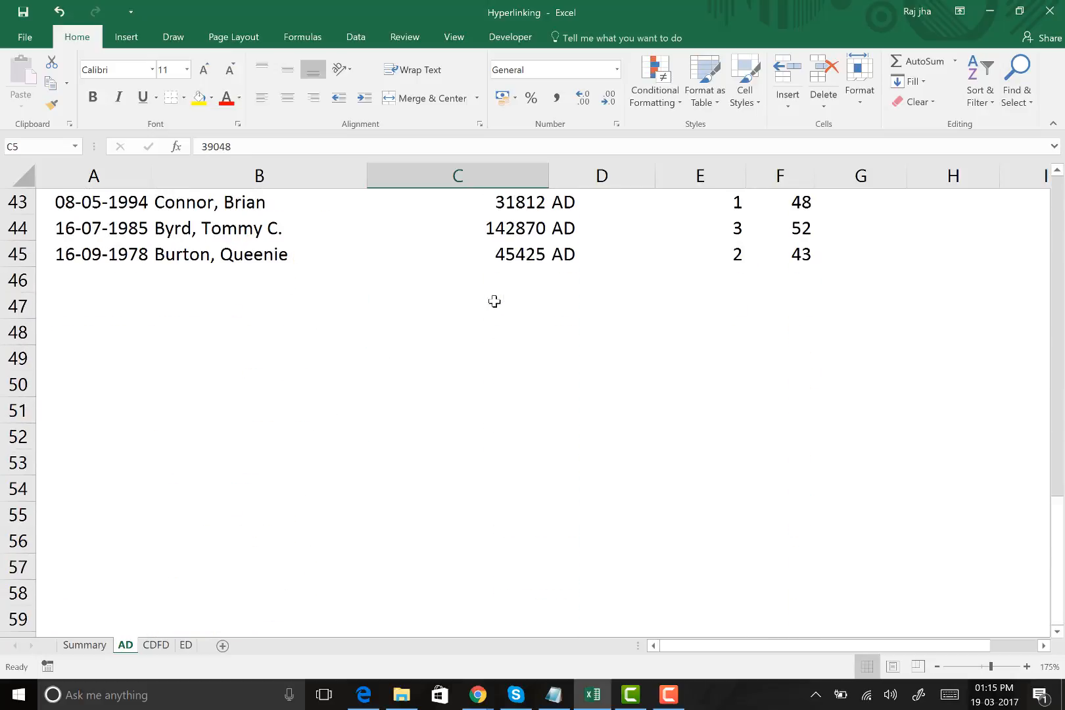
{"action": "left_click", "coordinate": [494, 268]}
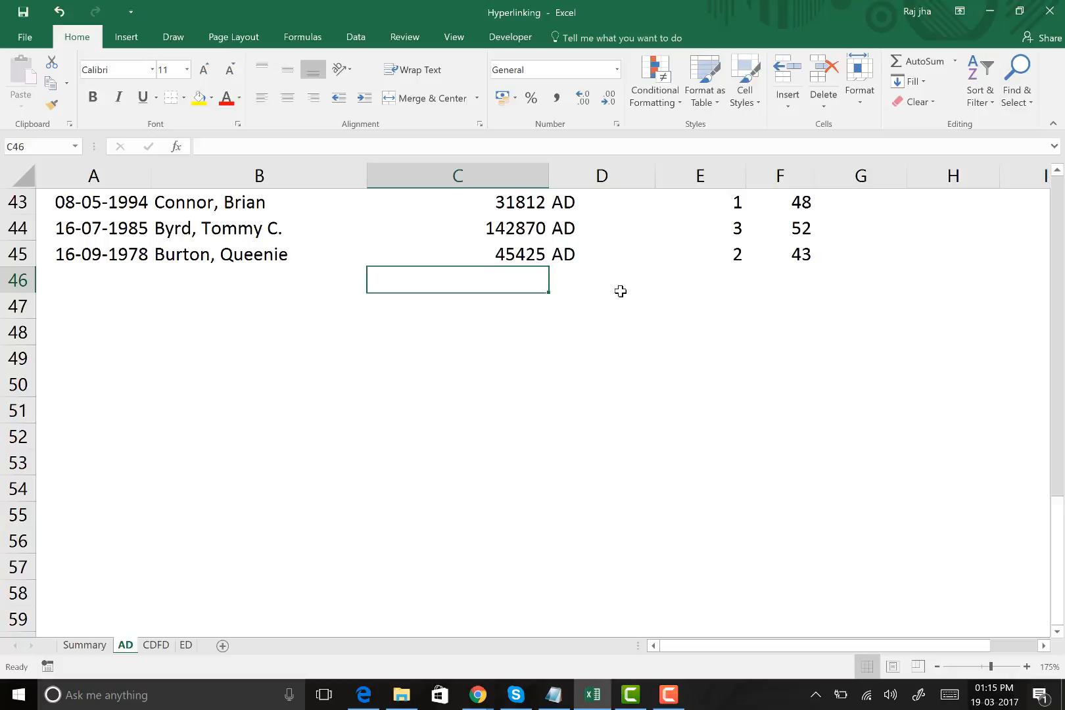
{"action": "key", "text": "alt+equal"}
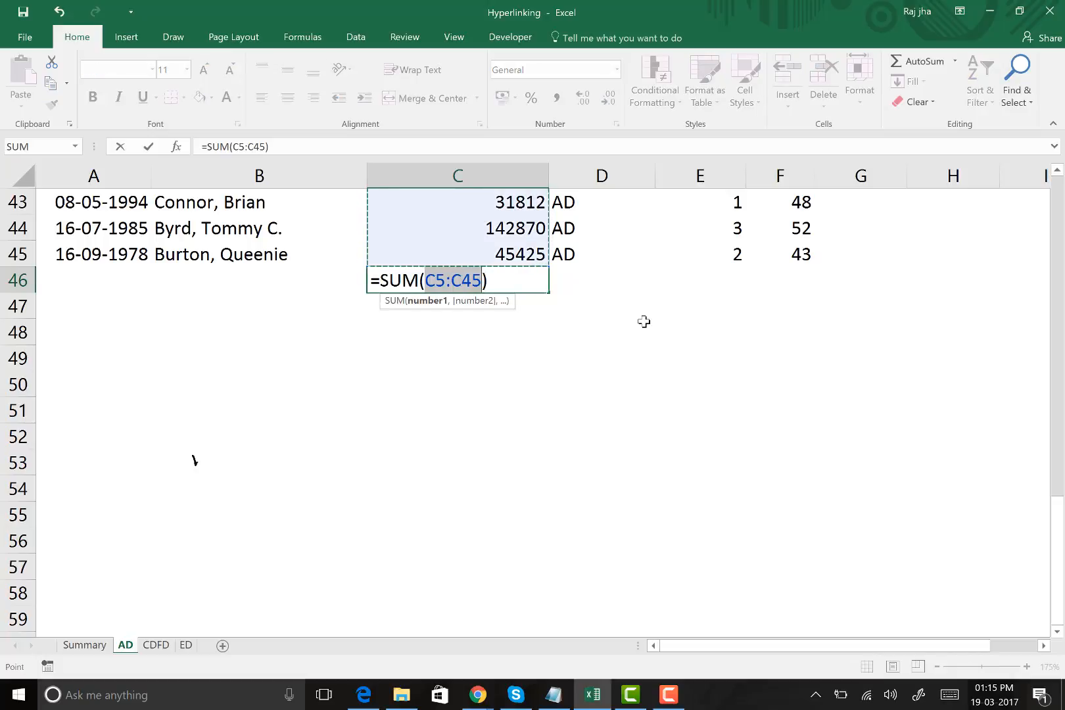
Handwrite the ink note "Sum = Alt + =" in the empty area below the sum formula, around rows 50 to 55
{"action": "left_click_drag", "start_coordinate": [194, 460], "coordinate": [168, 522]}
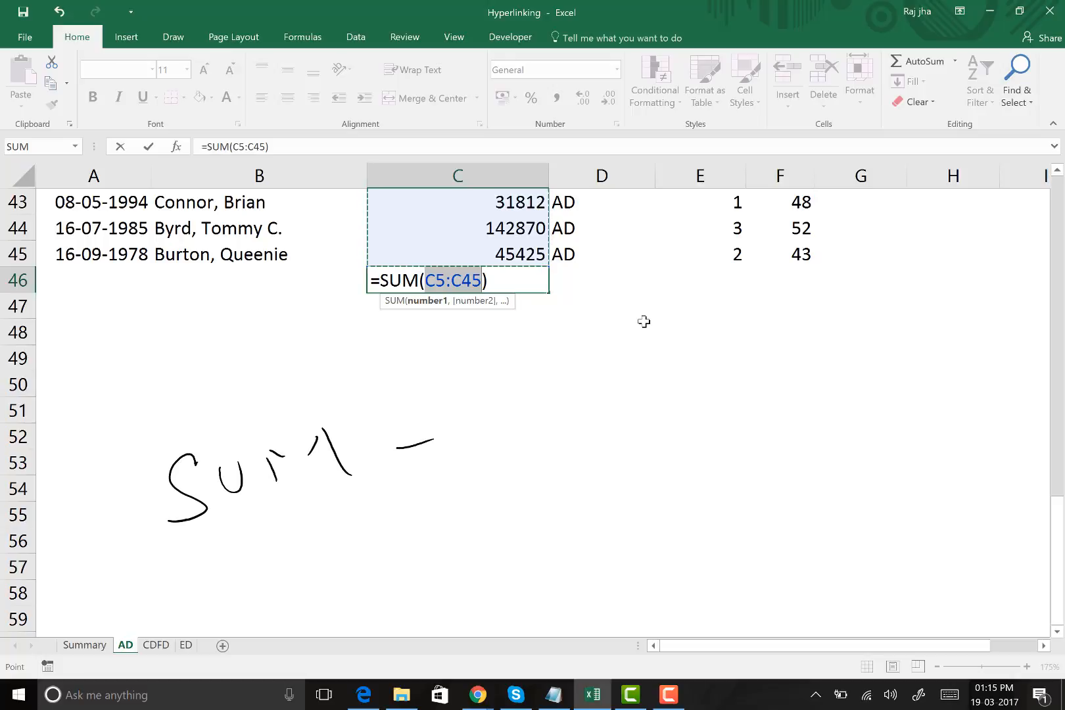
{"action": "left_click_drag", "start_coordinate": [521, 409], "coordinate": [552, 464]}
{"action": "left_click_drag", "start_coordinate": [516, 445], "coordinate": [539, 437]}
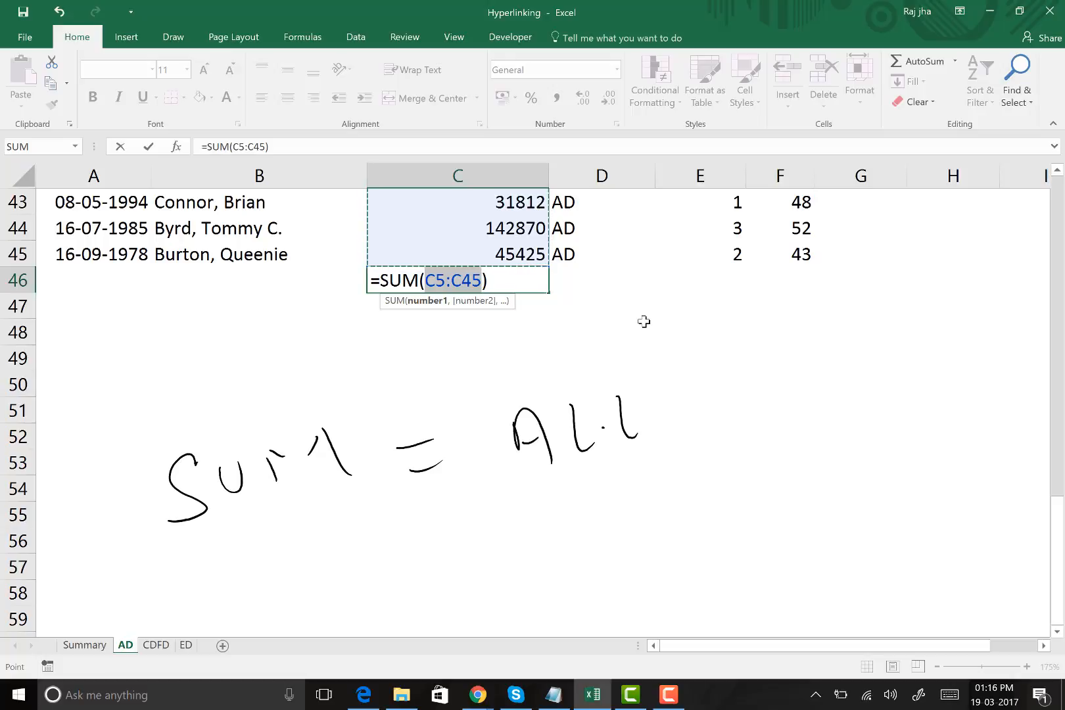
{"action": "left_click_drag", "start_coordinate": [603, 429], "coordinate": [621, 419]}
{"action": "left_click_drag", "start_coordinate": [668, 408], "coordinate": [695, 404]}
{"action": "left_click_drag", "start_coordinate": [682, 397], "coordinate": [684, 411]}
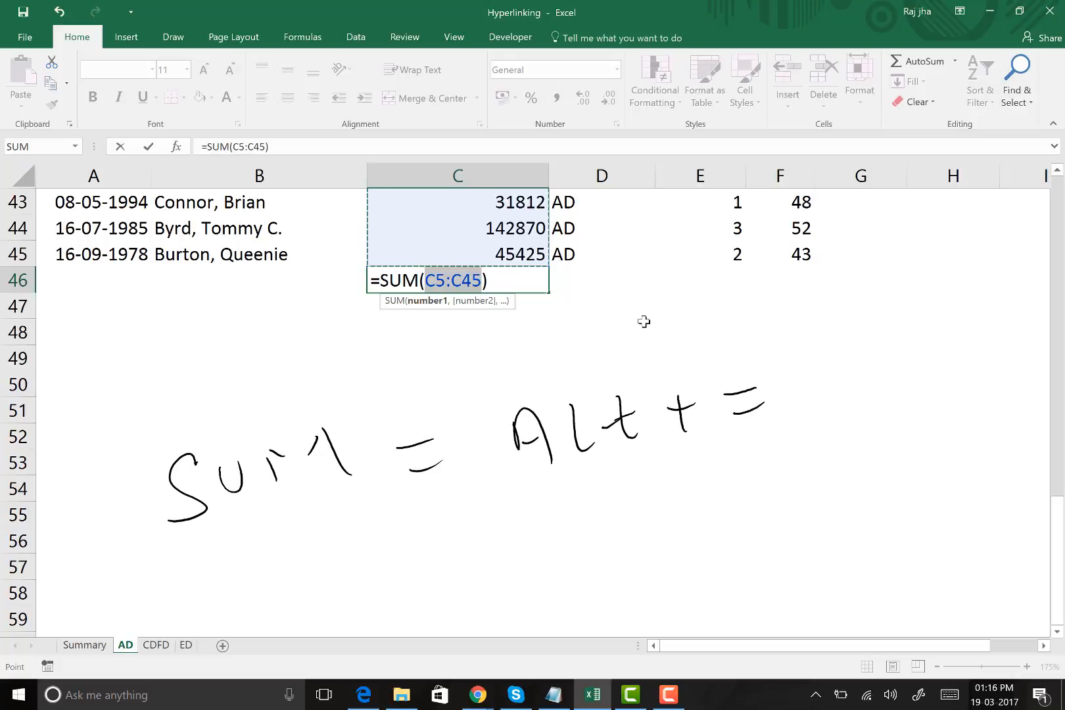
Circle the handwritten note in ink, undo that outline, and draw a tighter frame around the note instead
{"action": "mouse_move", "coordinate": [825, 378]}
{"action": "left_mouse_down"}
{"action": "mouse_move", "coordinate": [132, 526]}
{"action": "mouse_move", "coordinate": [757, 388]}
{"action": "left_mouse_up"}
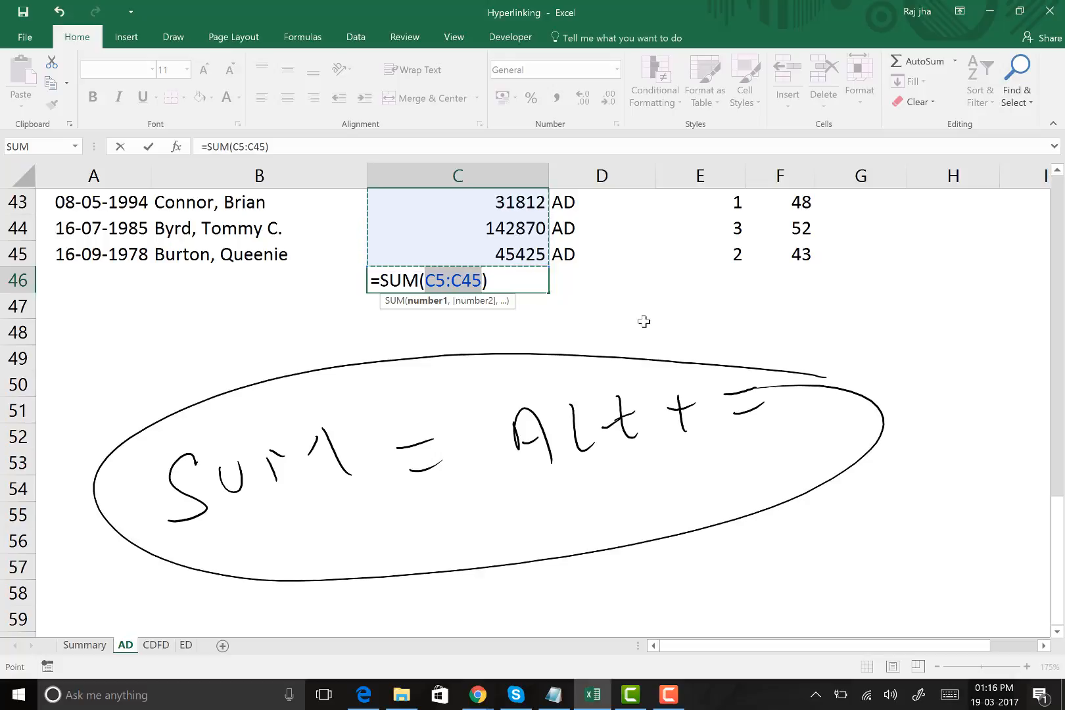
{"action": "key", "text": "ctrl+z"}
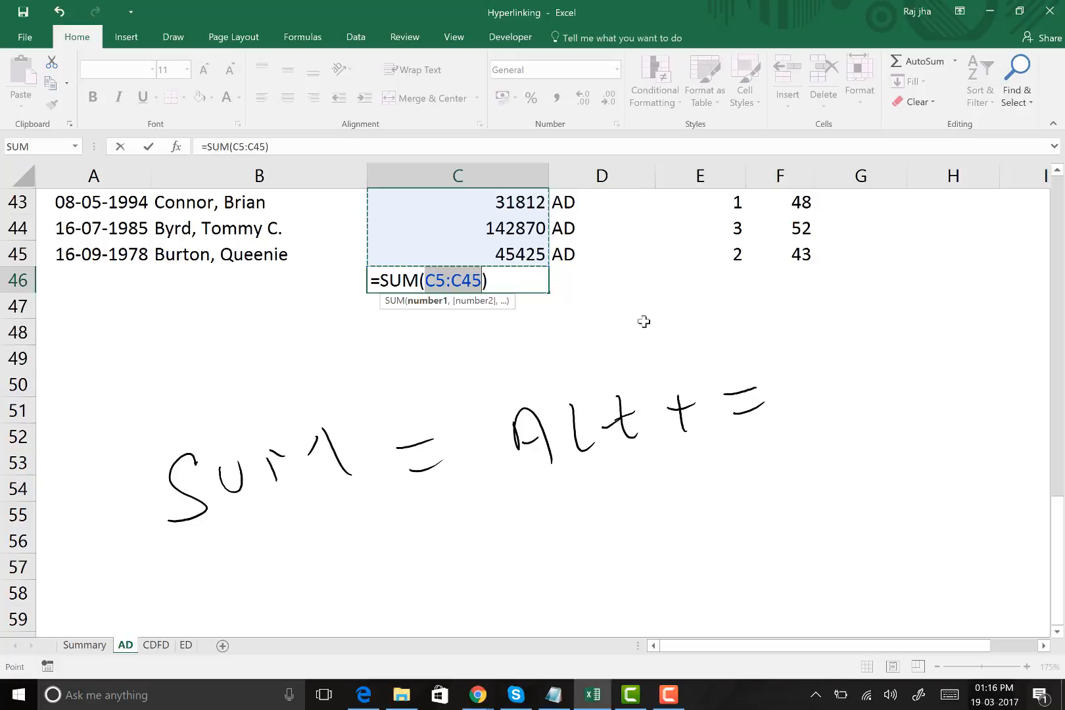
{"action": "mouse_move", "coordinate": [723, 341]}
{"action": "left_mouse_down"}
{"action": "mouse_move", "coordinate": [687, 480]}
{"action": "mouse_move", "coordinate": [135, 556]}
{"action": "mouse_move", "coordinate": [403, 393]}
{"action": "mouse_move", "coordinate": [681, 344]}
{"action": "left_mouse_up"}
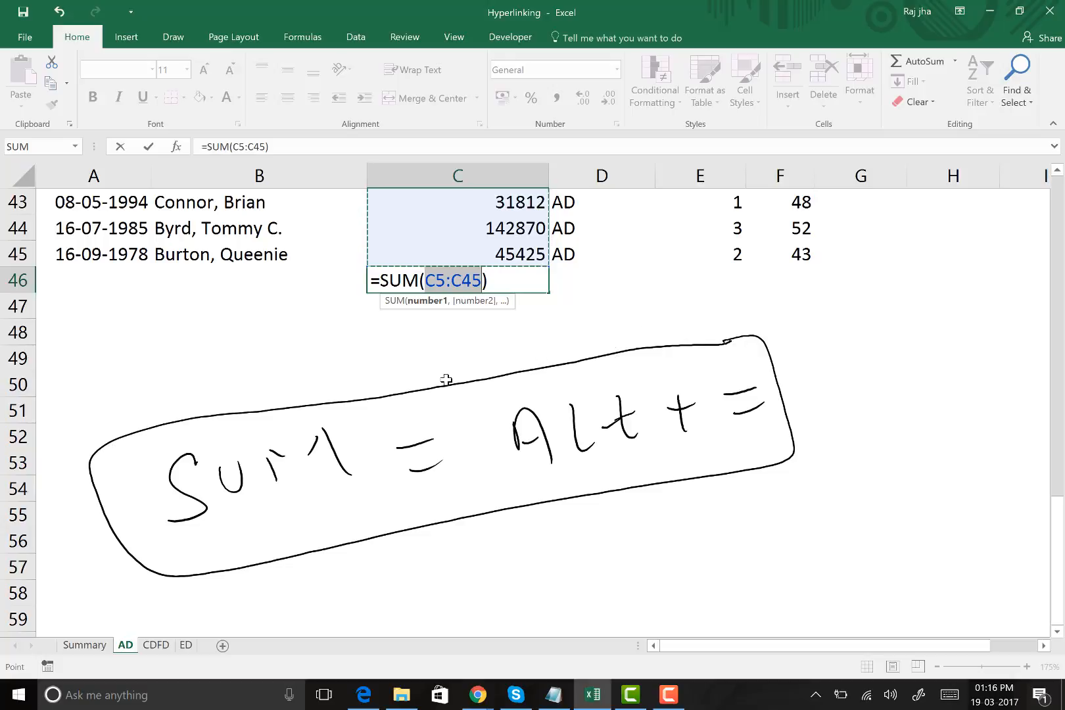
Check the salary range covered by the sum in C46 and commit the formula =SUM(C5:C45)
{"action": "scroll", "coordinate": [454, 374], "scroll_direction": "up", "scroll_amount": 3}
{"action": "scroll", "coordinate": [571, 488], "scroll_direction": "up", "scroll_amount": 11}
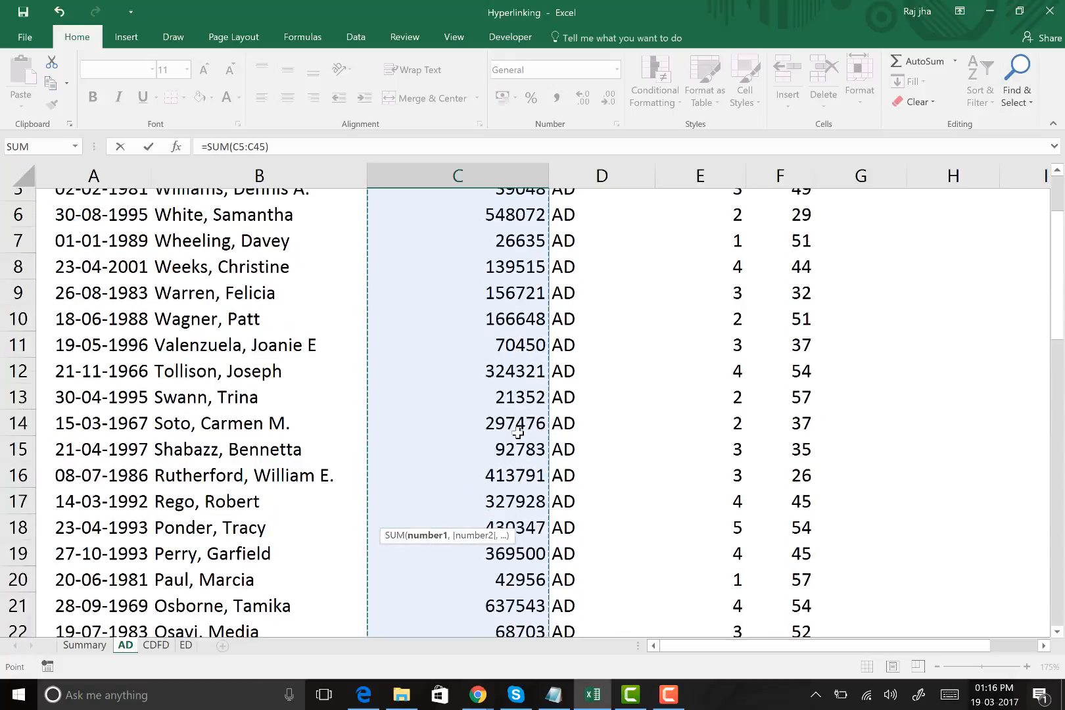
{"action": "scroll", "coordinate": [539, 409], "scroll_direction": "down", "scroll_amount": 15}
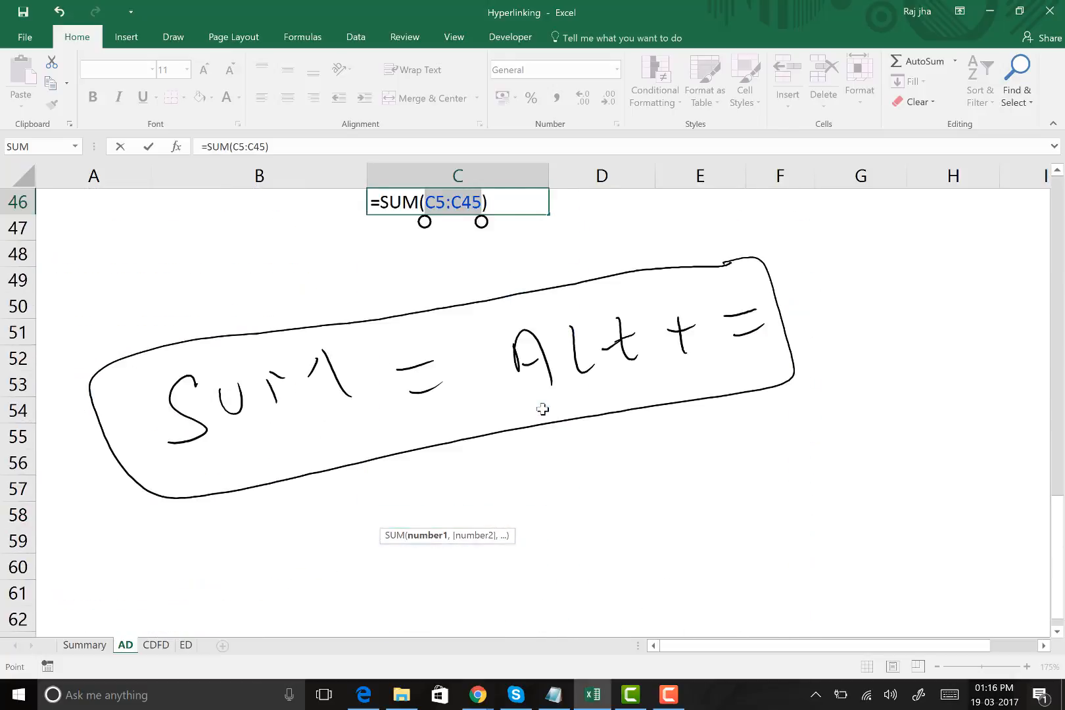
{"action": "scroll", "coordinate": [539, 406], "scroll_direction": "up", "scroll_amount": 1}
{"action": "key", "text": "Return"}
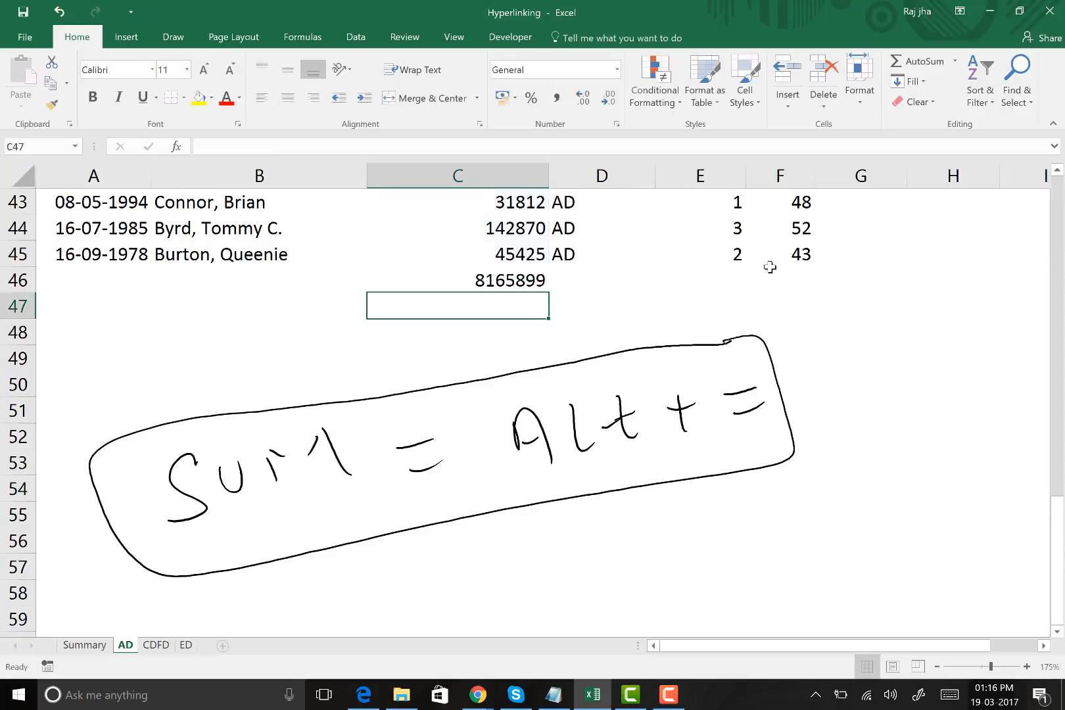
Format the salary total in C46 with a yellow fill and bold text
{"action": "left_click", "coordinate": [519, 281]}
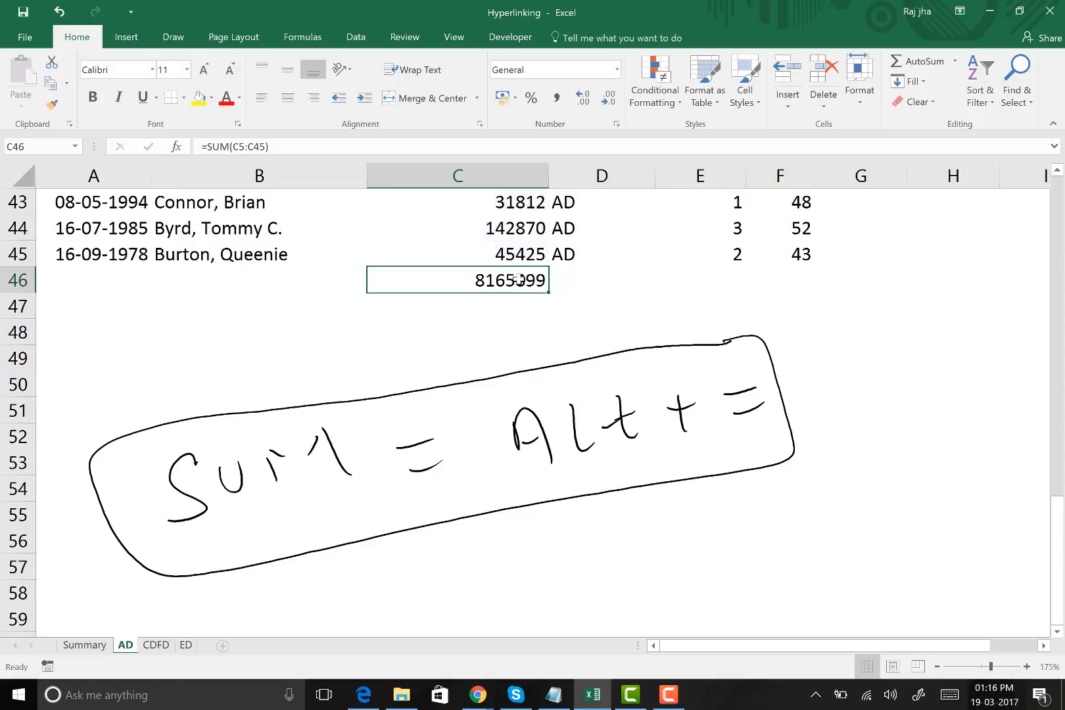
{"action": "left_click", "coordinate": [199, 99]}
{"action": "left_click", "coordinate": [91, 97]}
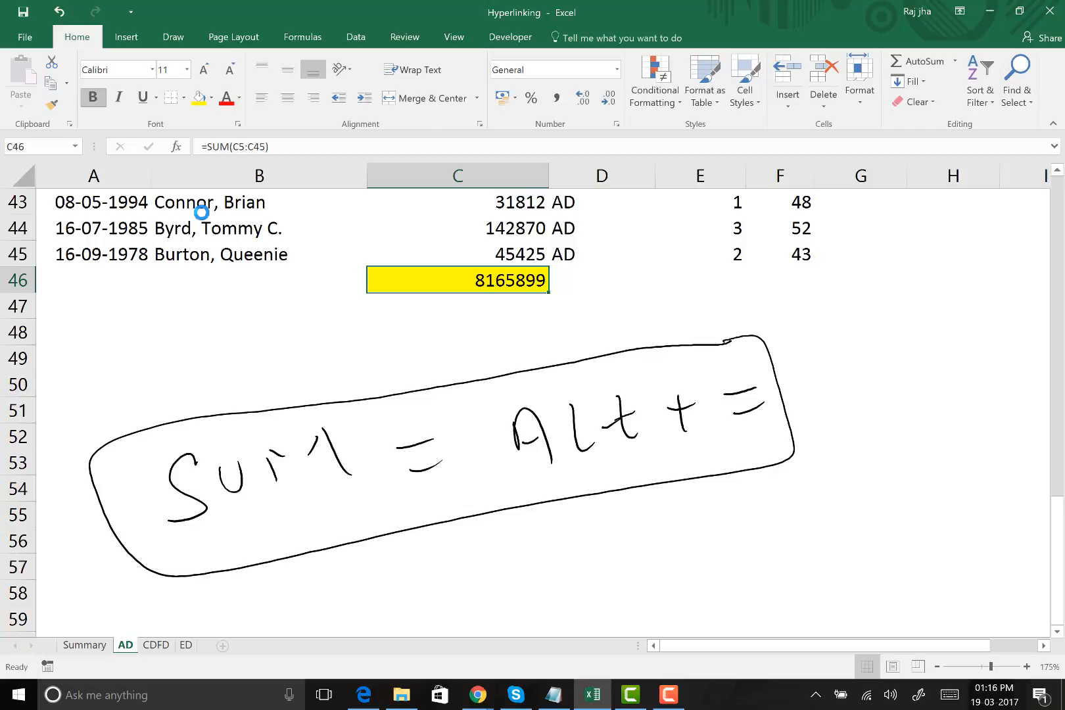
{"action": "scroll", "coordinate": [452, 317], "scroll_direction": "up", "scroll_amount": 3}
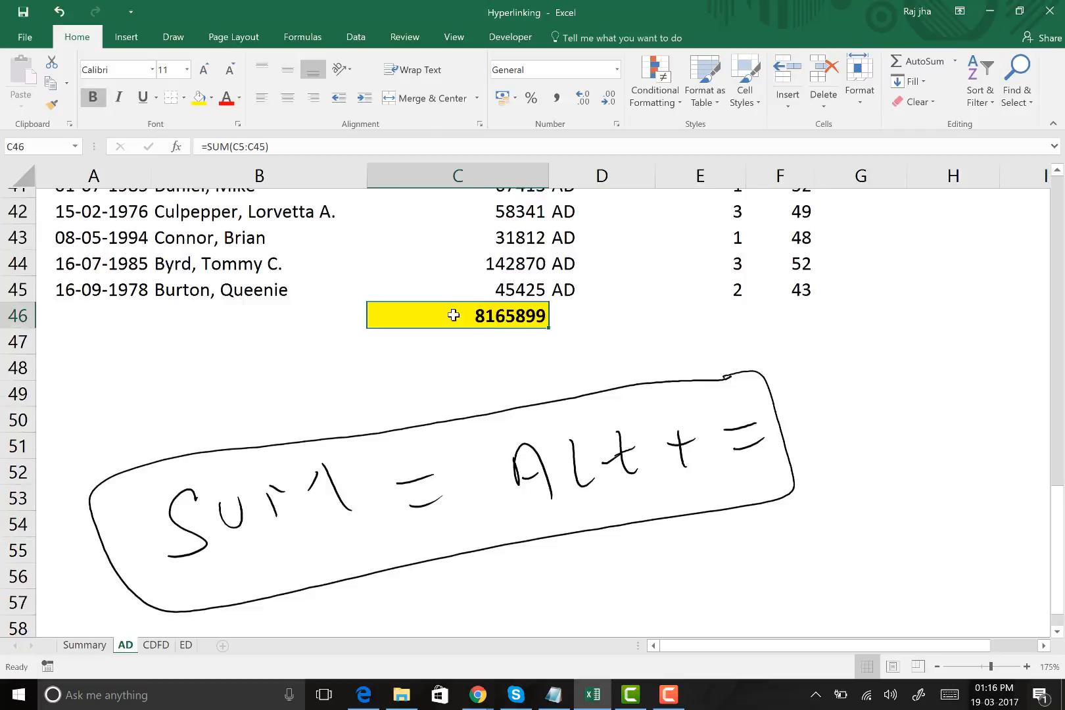
Total the CDFD sheet's salaries in C53 with AutoSum as =SUM(C5:C52), and format the total with yellow fill and bold text
{"action": "left_click", "coordinate": [165, 650]}
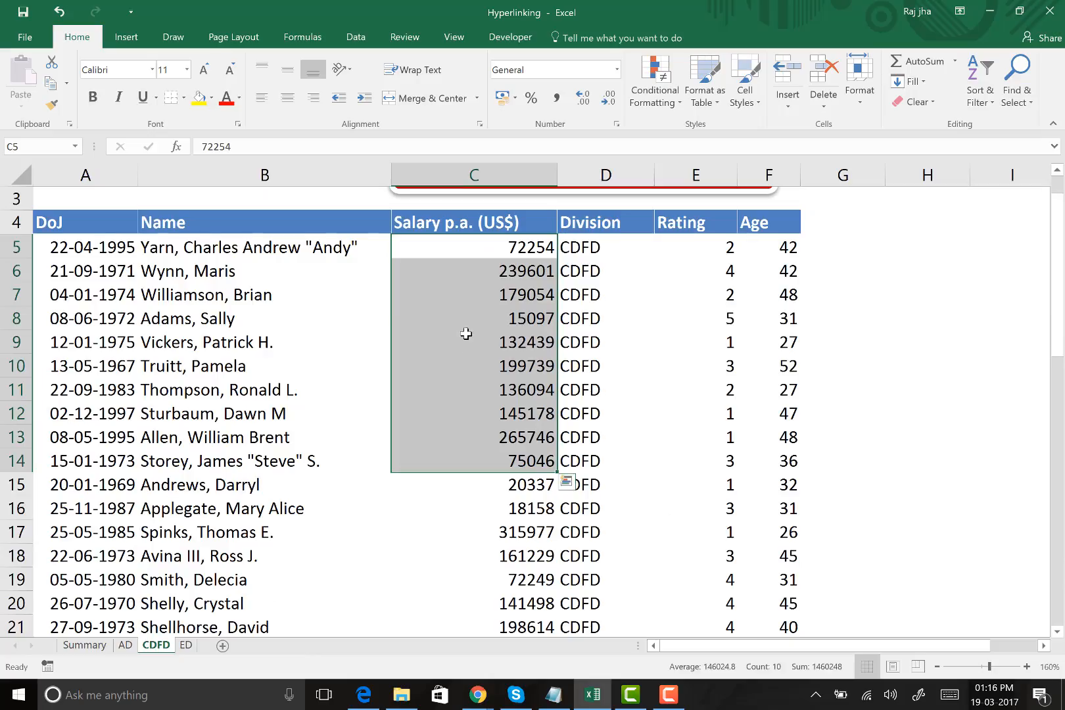
{"action": "left_click", "coordinate": [468, 294]}
{"action": "scroll", "coordinate": [503, 246], "scroll_direction": "down", "scroll_amount": 3}
{"action": "scroll", "coordinate": [503, 246], "scroll_direction": "down", "scroll_amount": 11}
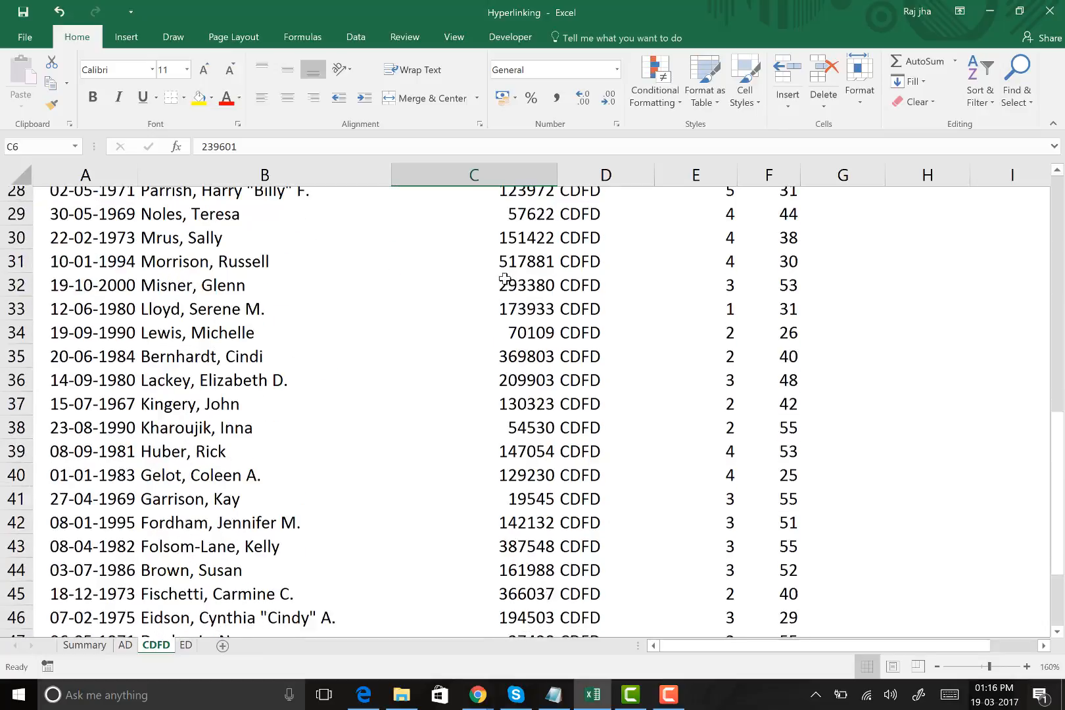
{"action": "left_click", "coordinate": [536, 372]}
{"action": "left_click", "coordinate": [550, 387]}
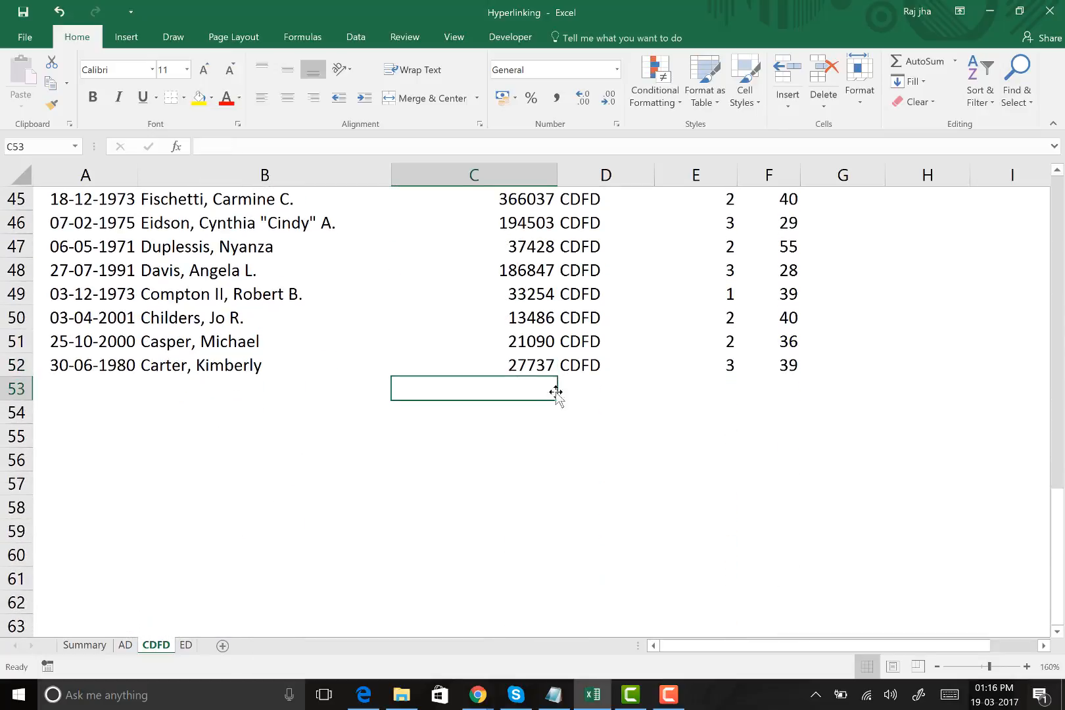
{"action": "key", "text": "alt+equal"}
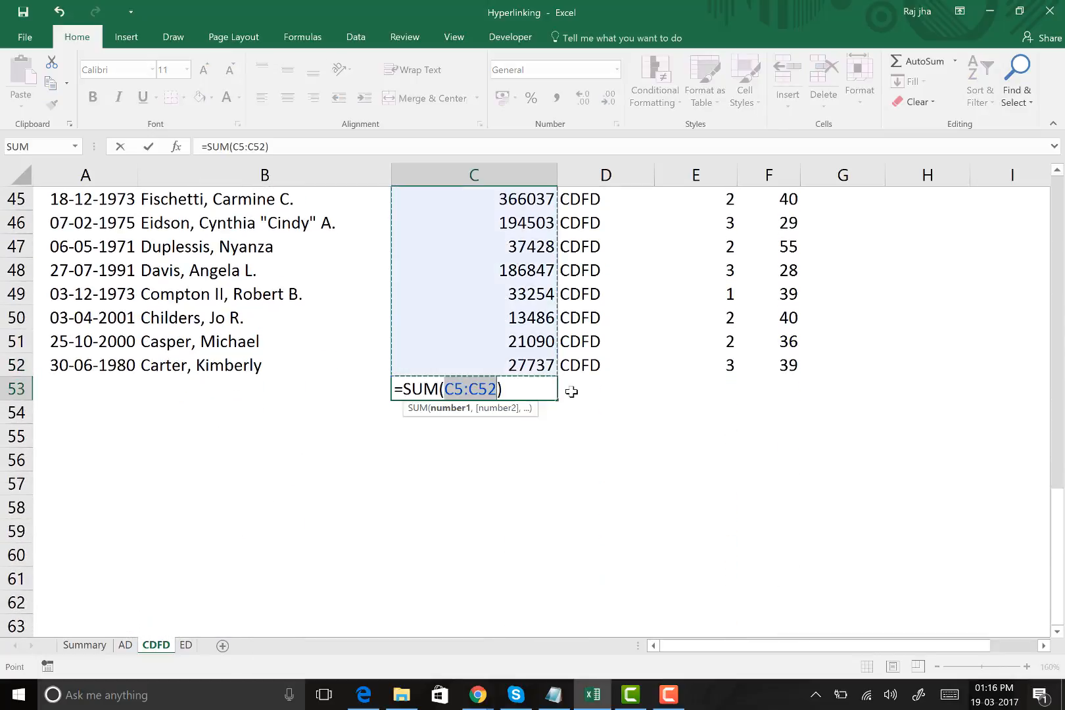
{"action": "key", "text": "Return"}
{"action": "left_click", "coordinate": [549, 389]}
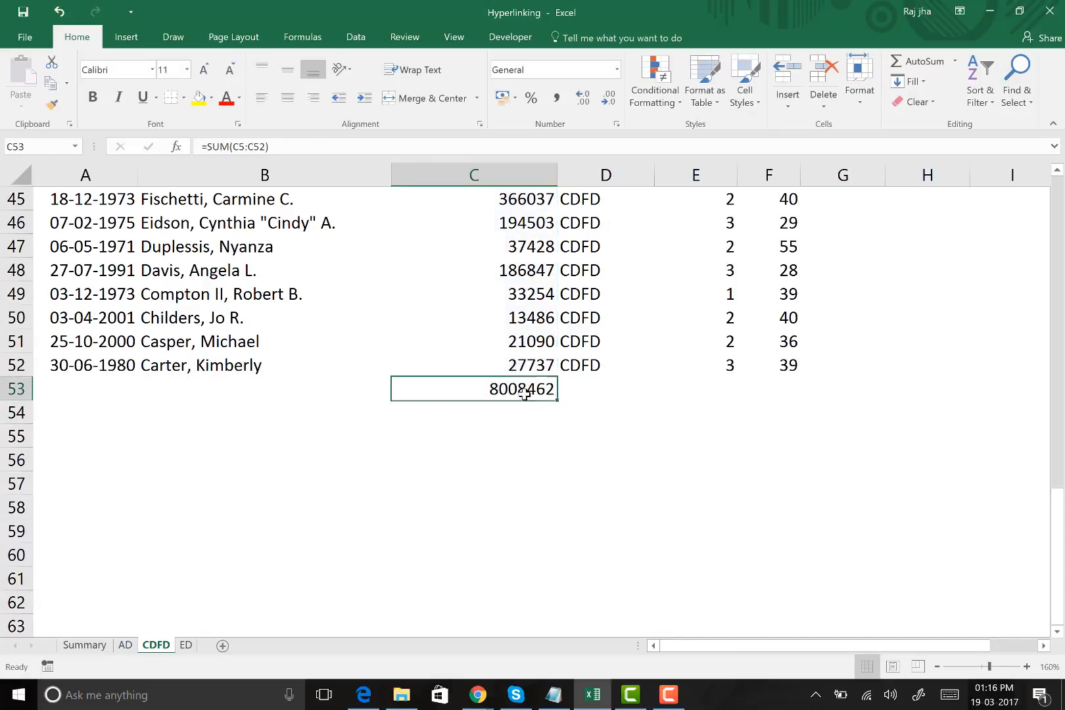
{"action": "left_click", "coordinate": [199, 98]}
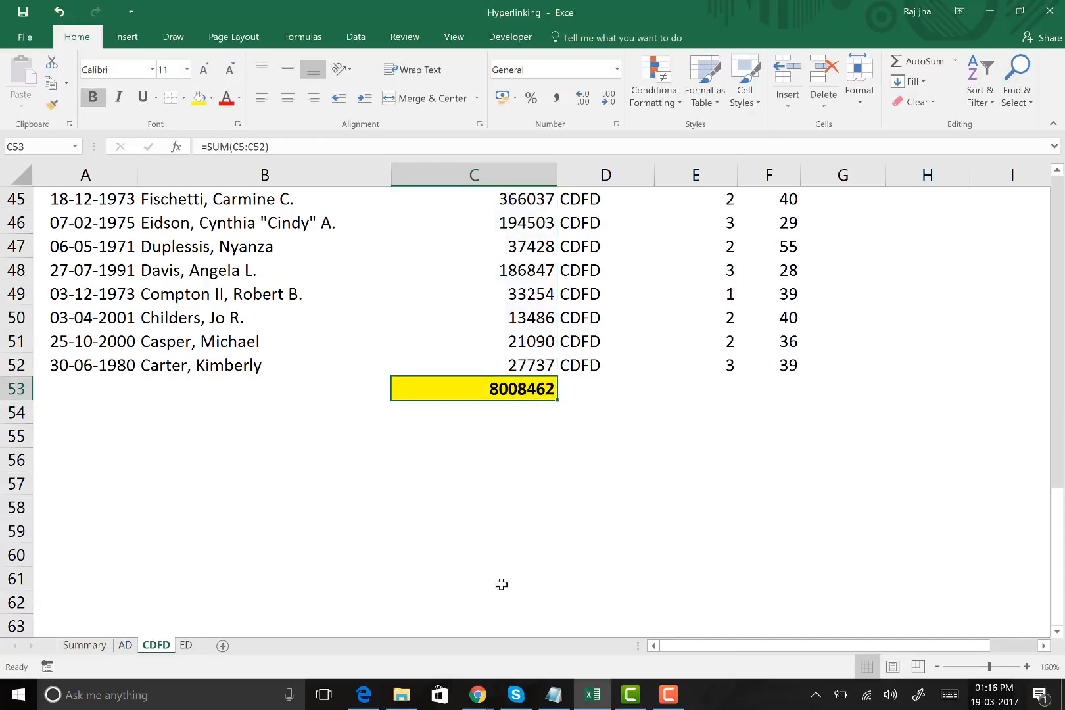
Total the ED sheet's salaries in C22 with AutoSum as =SUM(C5:C21), and format the total with yellow fill and bold text
{"action": "left_click", "coordinate": [186, 645]}
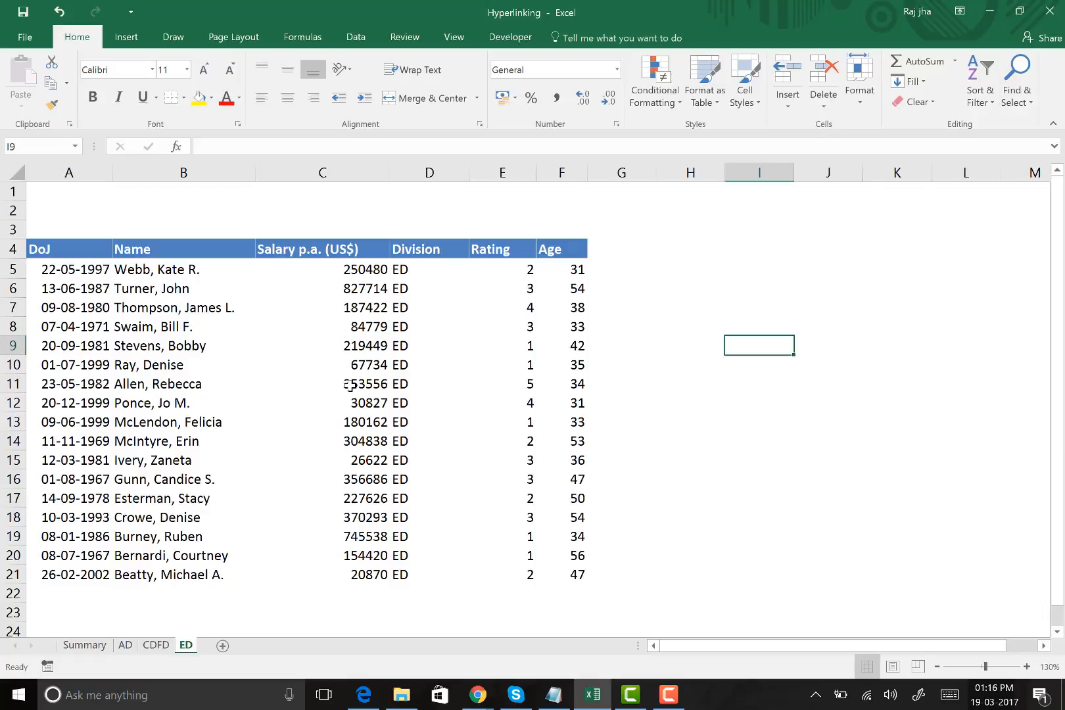
{"action": "left_click_drag", "start_coordinate": [388, 278], "coordinate": [411, 522]}
{"action": "key", "text": "alt+equal"}
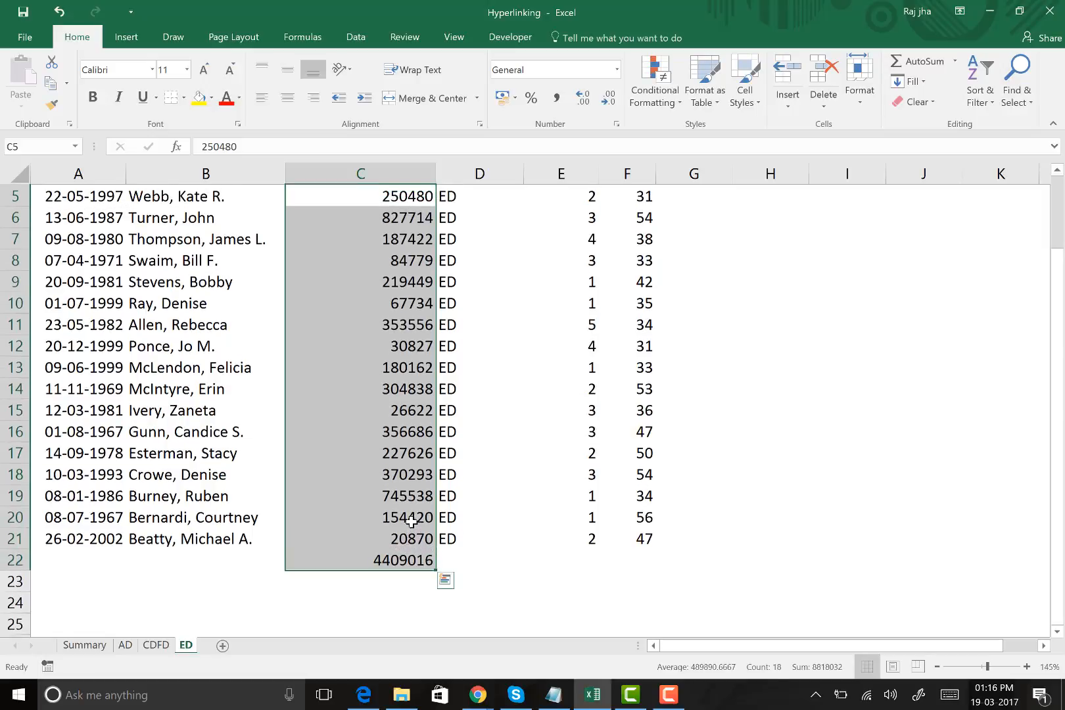
{"action": "left_click", "coordinate": [404, 562]}
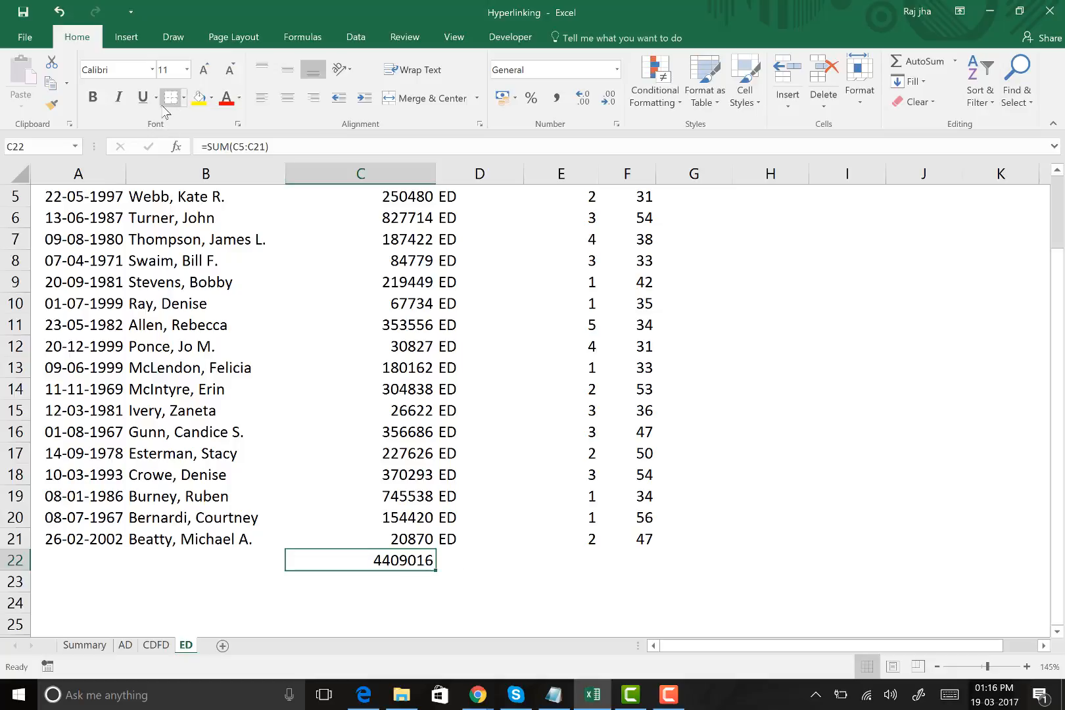
{"action": "left_click", "coordinate": [199, 99]}
{"action": "left_click", "coordinate": [92, 98]}
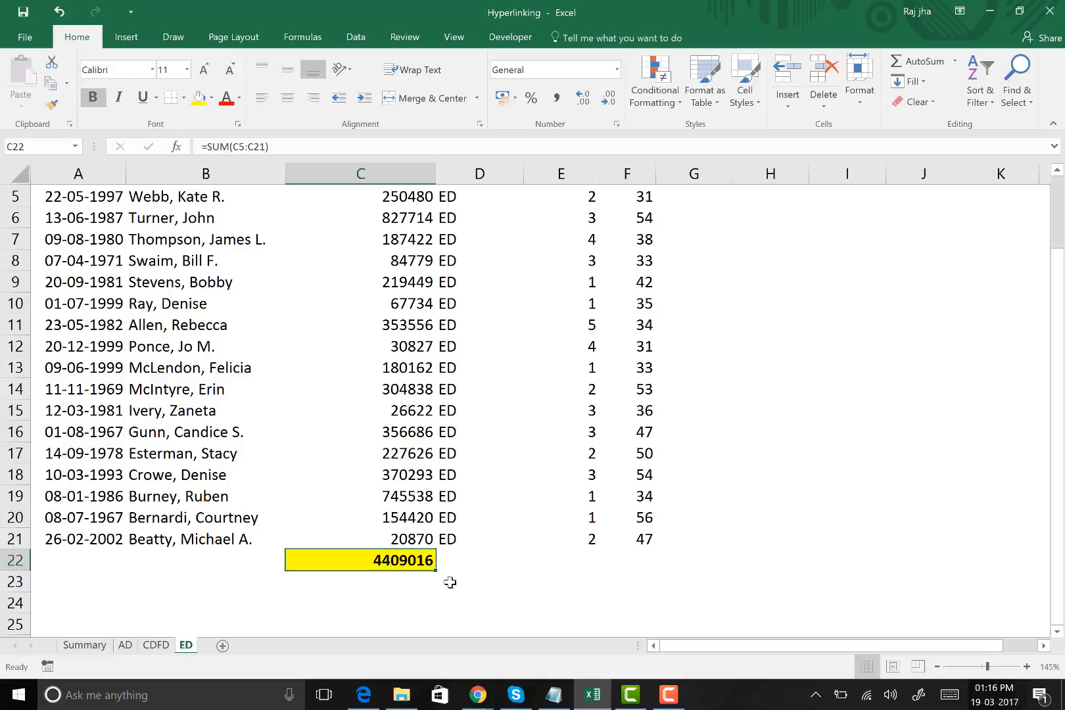
{"action": "left_click", "coordinate": [530, 555]}
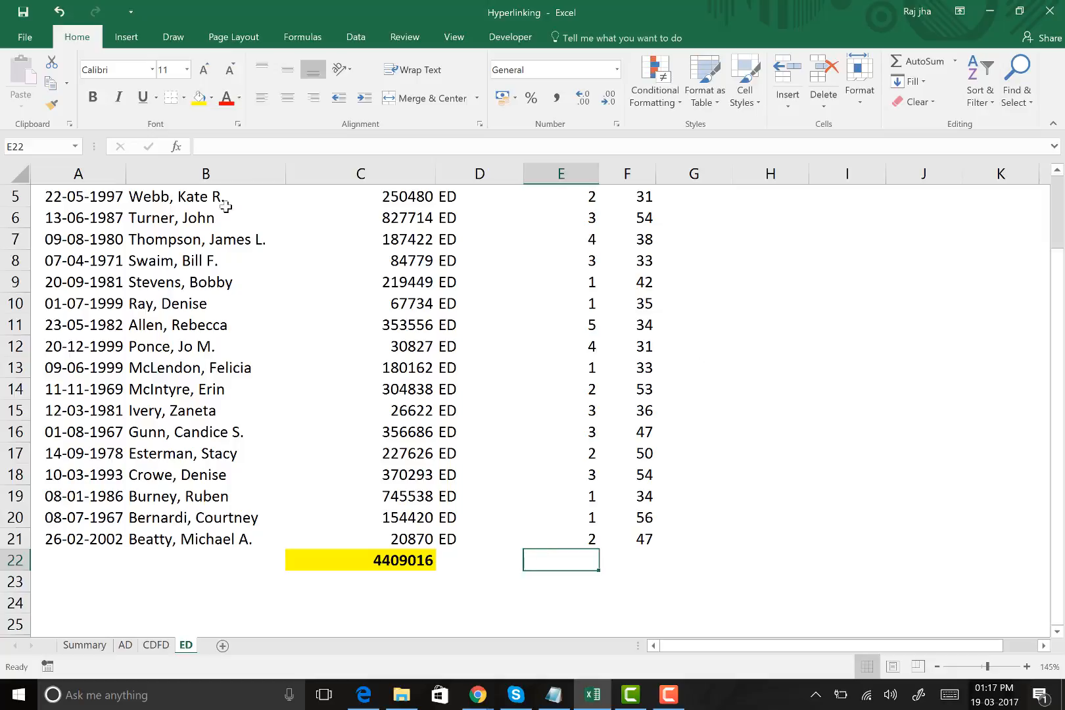
Review the highlighted salary totals below the data on the AD, CDFD and ED sheets
{"action": "left_click", "coordinate": [126, 646]}
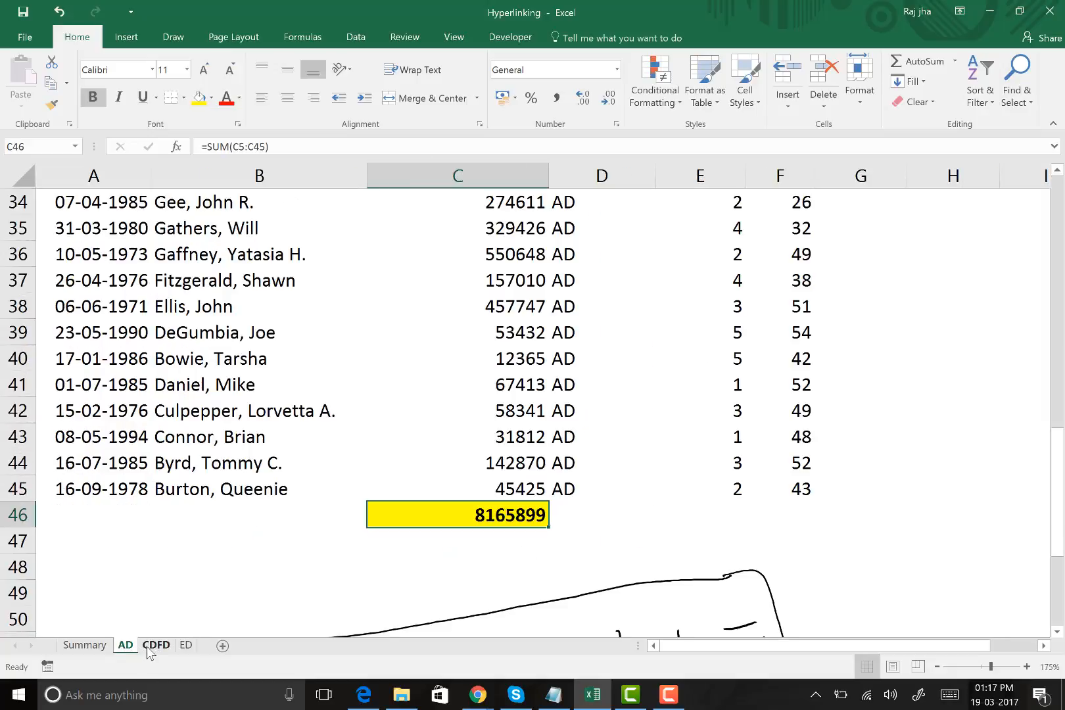
{"action": "left_click", "coordinate": [148, 647]}
{"action": "left_click", "coordinate": [184, 647]}
{"action": "left_click", "coordinate": [124, 647]}
{"action": "left_click", "coordinate": [156, 646]}
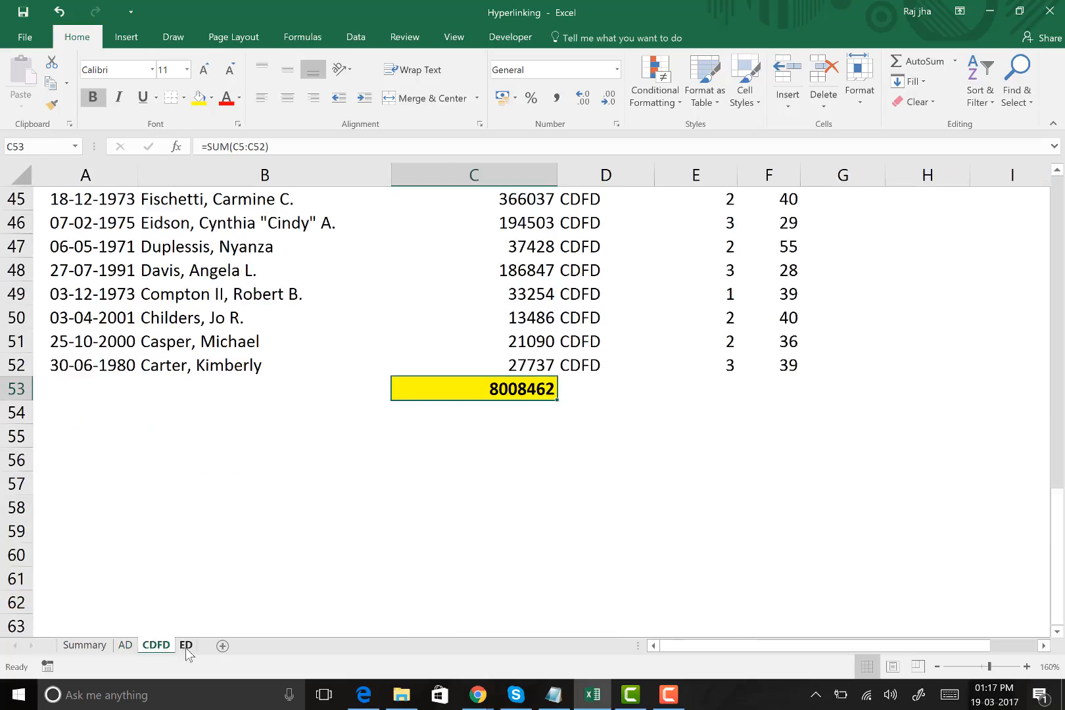
{"action": "left_click", "coordinate": [187, 645]}
{"action": "left_click", "coordinate": [123, 647]}
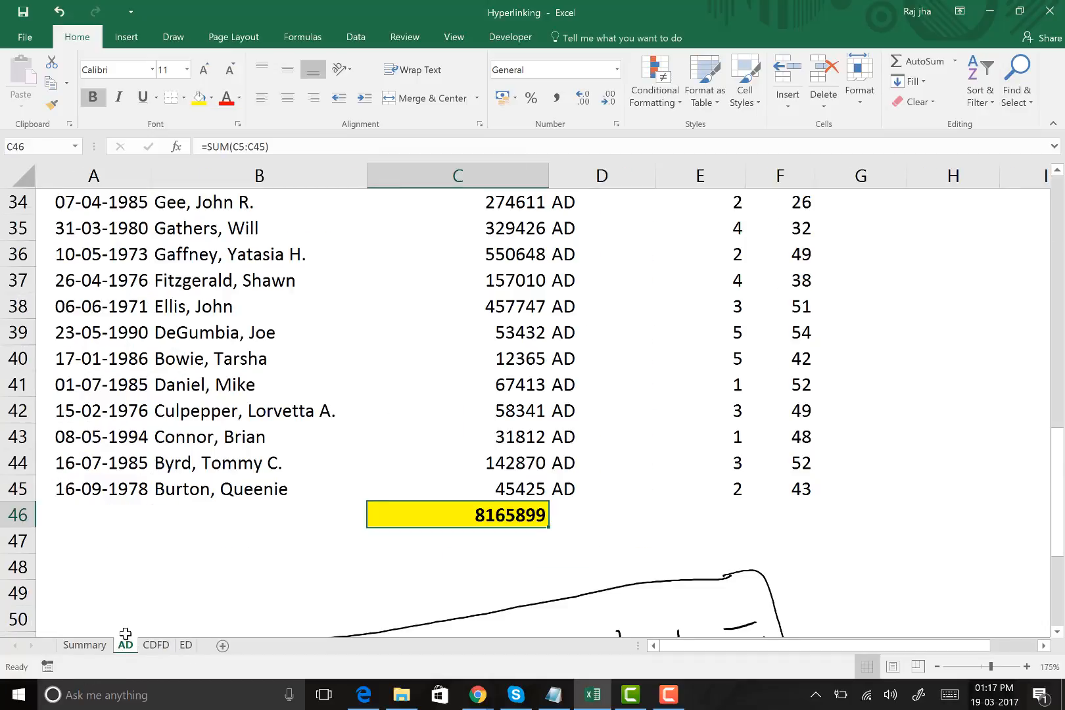
{"action": "scroll", "coordinate": [227, 359], "scroll_direction": "up", "scroll_amount": 11}
{"action": "scroll", "coordinate": [219, 372], "scroll_direction": "down", "scroll_amount": 12}
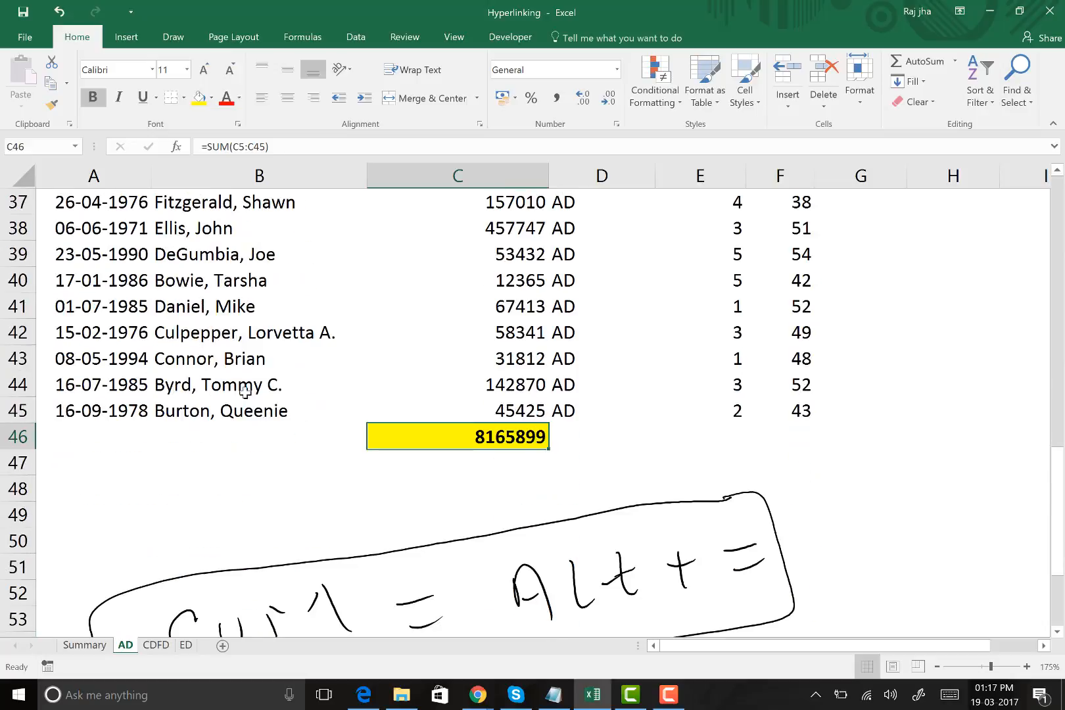
{"action": "left_click", "coordinate": [163, 647]}
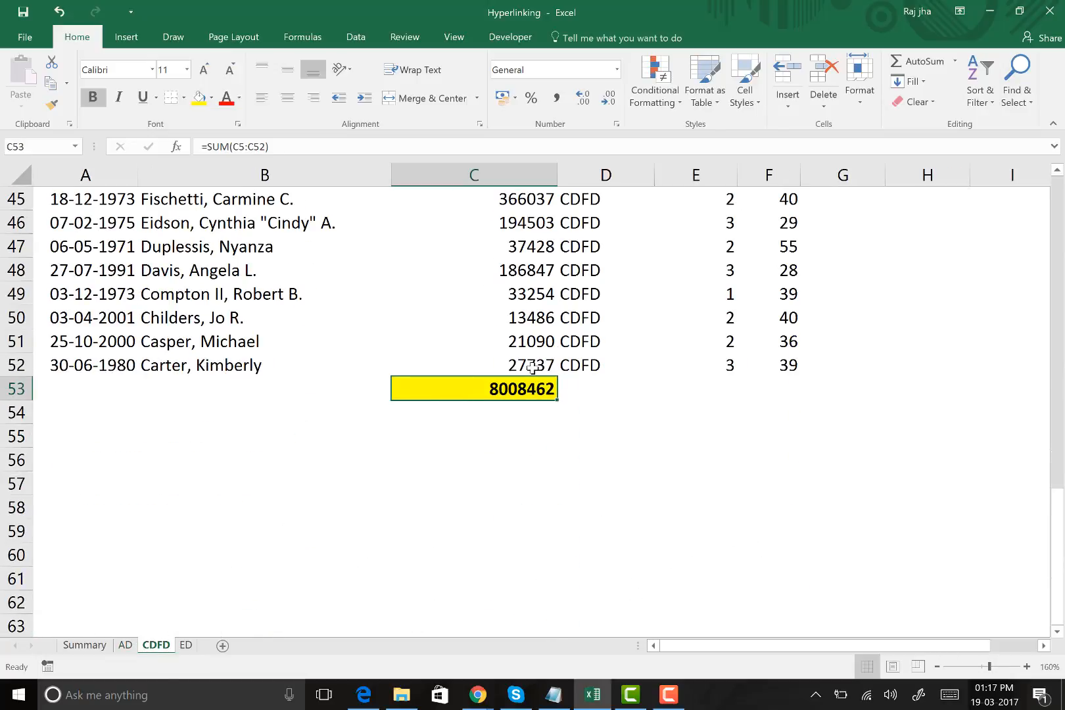
{"action": "left_click", "coordinate": [187, 646]}
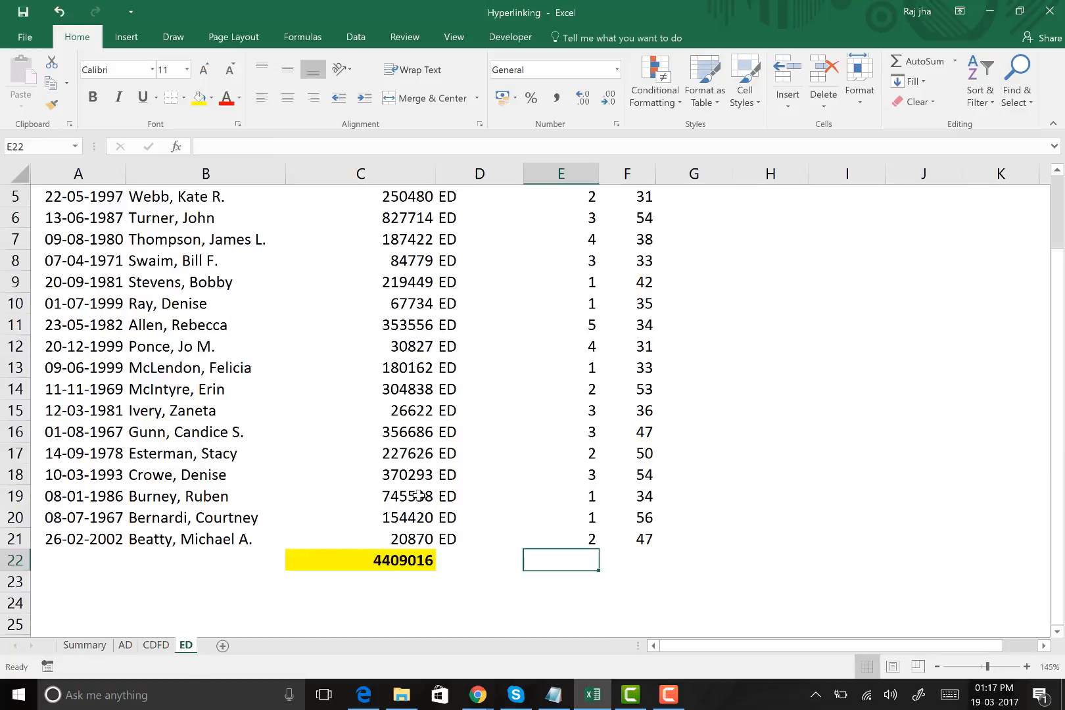
{"action": "left_click", "coordinate": [393, 560]}
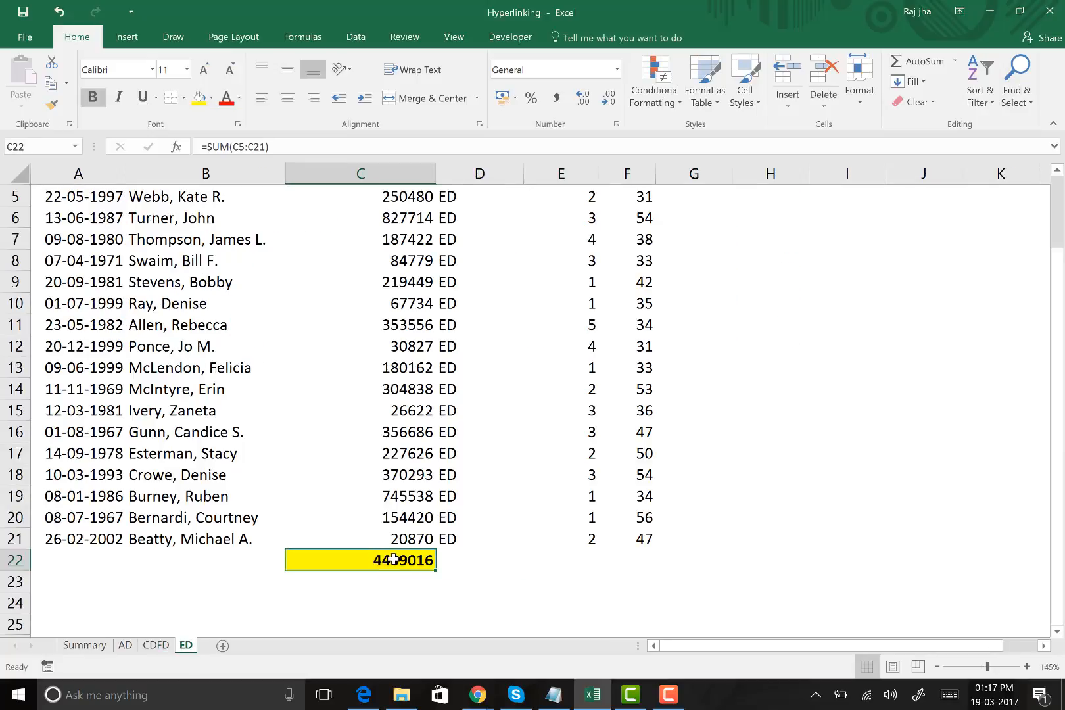
{"action": "left_click", "coordinate": [428, 384]}
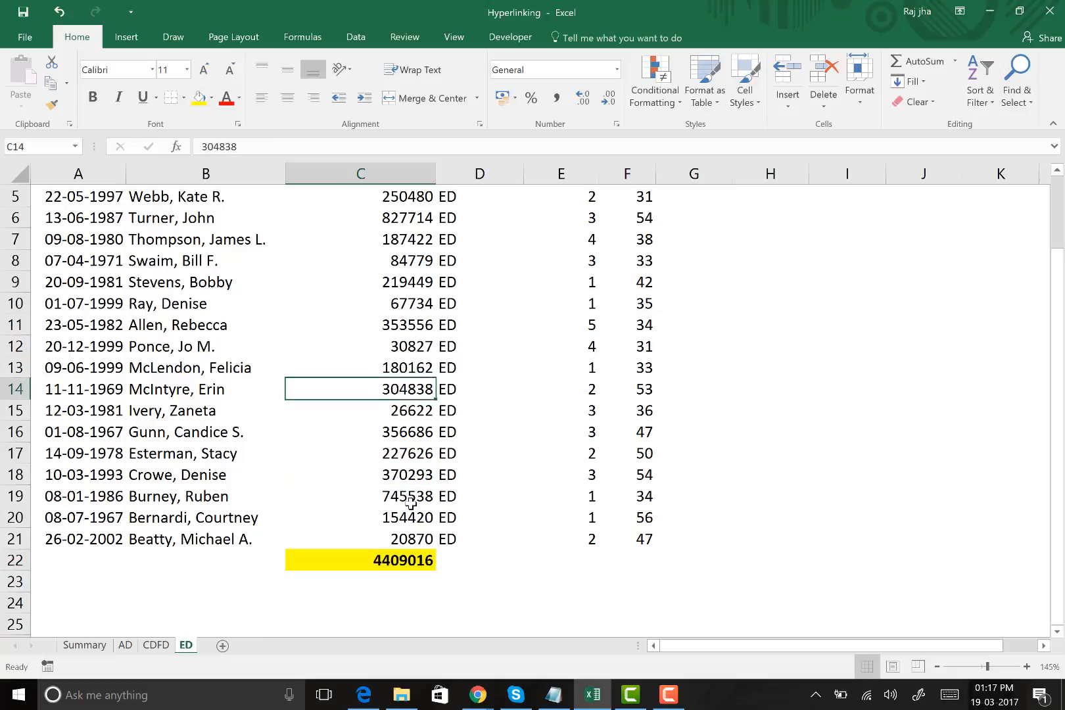
Examine each division name and its salary sum in B5:C7 on the Summary sheet
{"action": "left_click", "coordinate": [84, 645]}
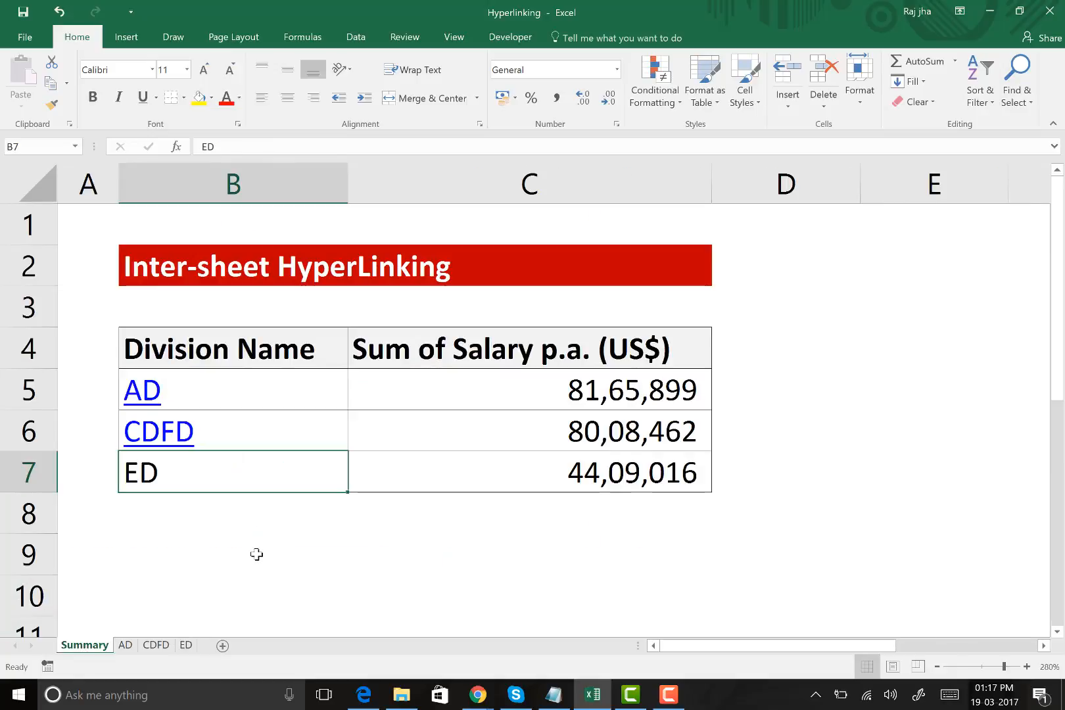
{"action": "left_click", "coordinate": [270, 396]}
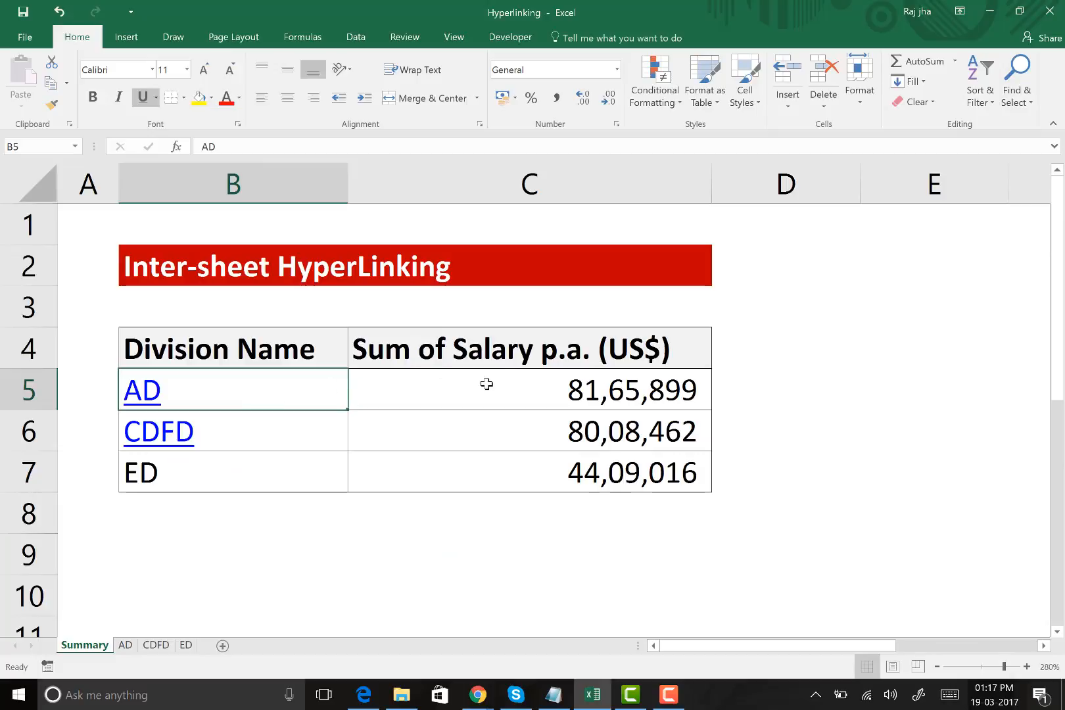
{"action": "left_click", "coordinate": [518, 390]}
{"action": "left_click", "coordinate": [237, 423]}
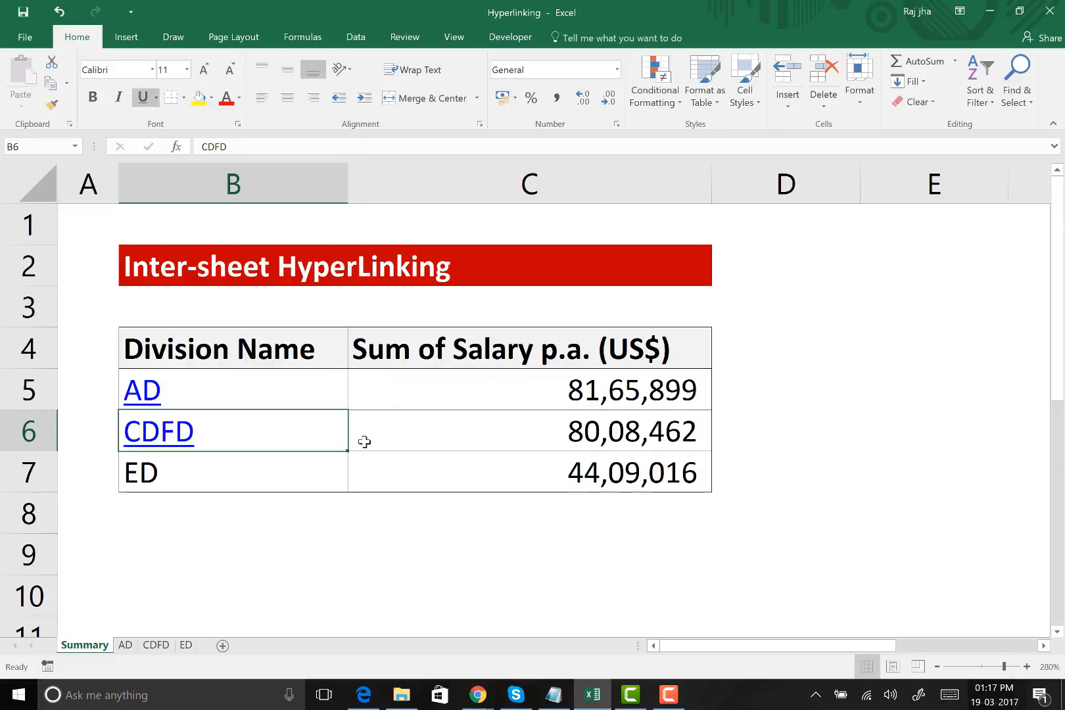
{"action": "left_click", "coordinate": [530, 436]}
{"action": "left_click", "coordinate": [290, 473]}
{"action": "key", "text": "Right"}
{"action": "left_click_drag", "start_coordinate": [271, 397], "coordinate": [549, 472]}
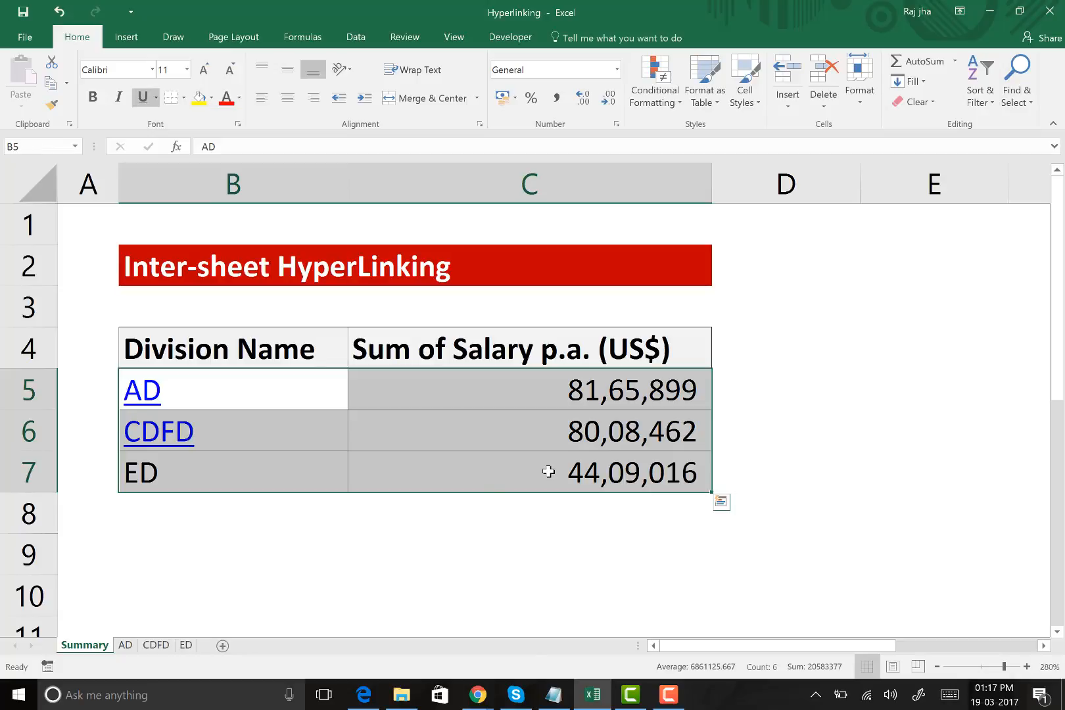
{"action": "left_click", "coordinate": [535, 383]}
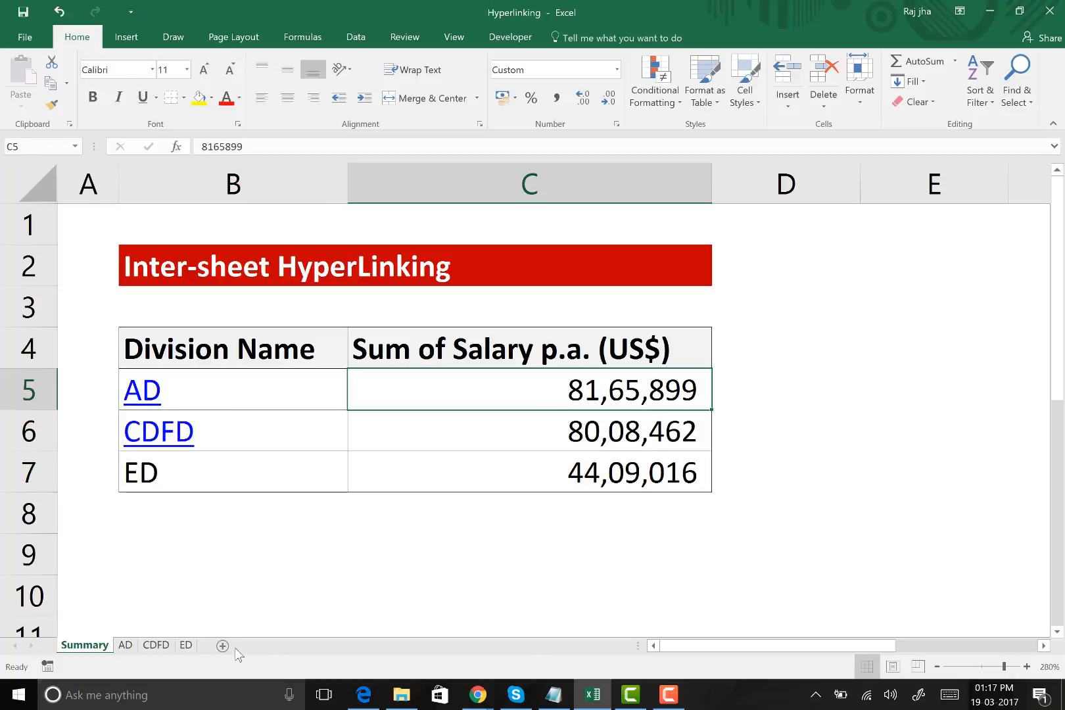
Check the AD sheet's total in C46 against the Summary sheet, highlighting the division names and the salary sums
{"action": "left_click", "coordinate": [125, 645]}
{"action": "scroll", "coordinate": [426, 392], "scroll_direction": "down", "scroll_amount": 2}
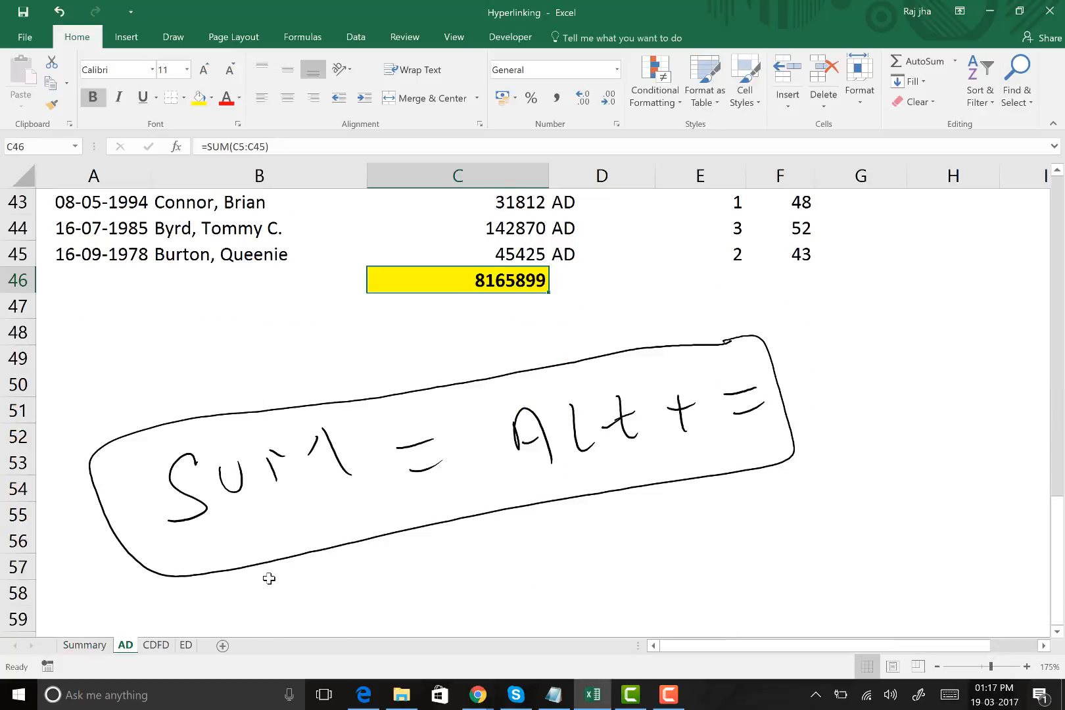
{"action": "left_click", "coordinate": [77, 644]}
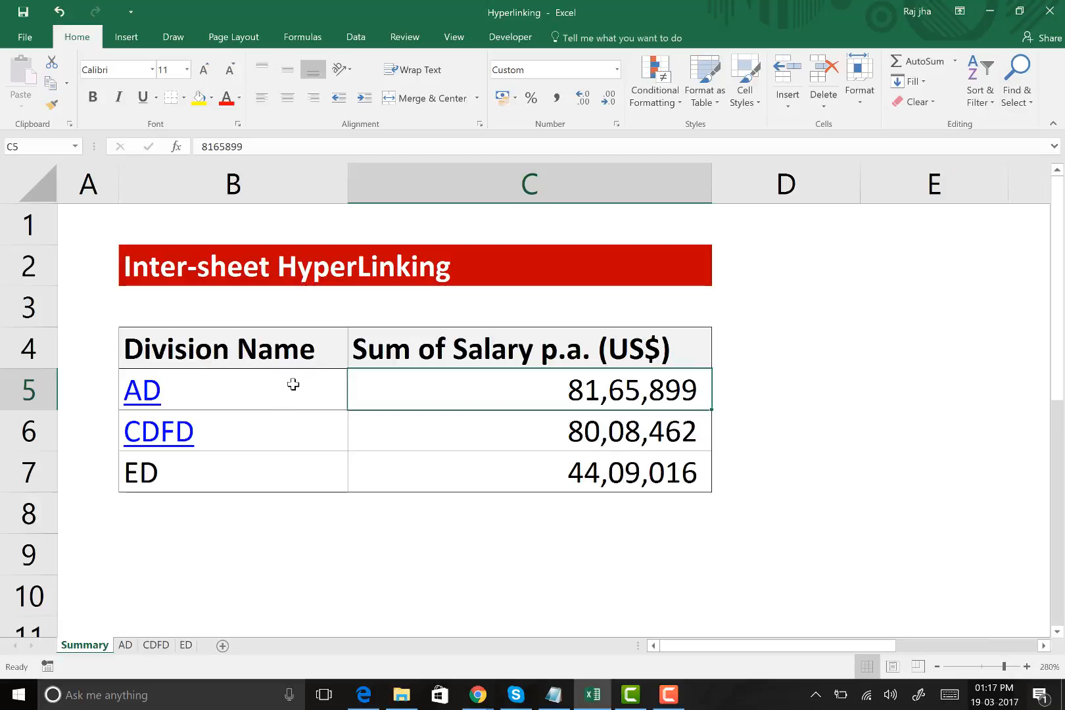
{"action": "left_click_drag", "start_coordinate": [254, 388], "coordinate": [262, 468]}
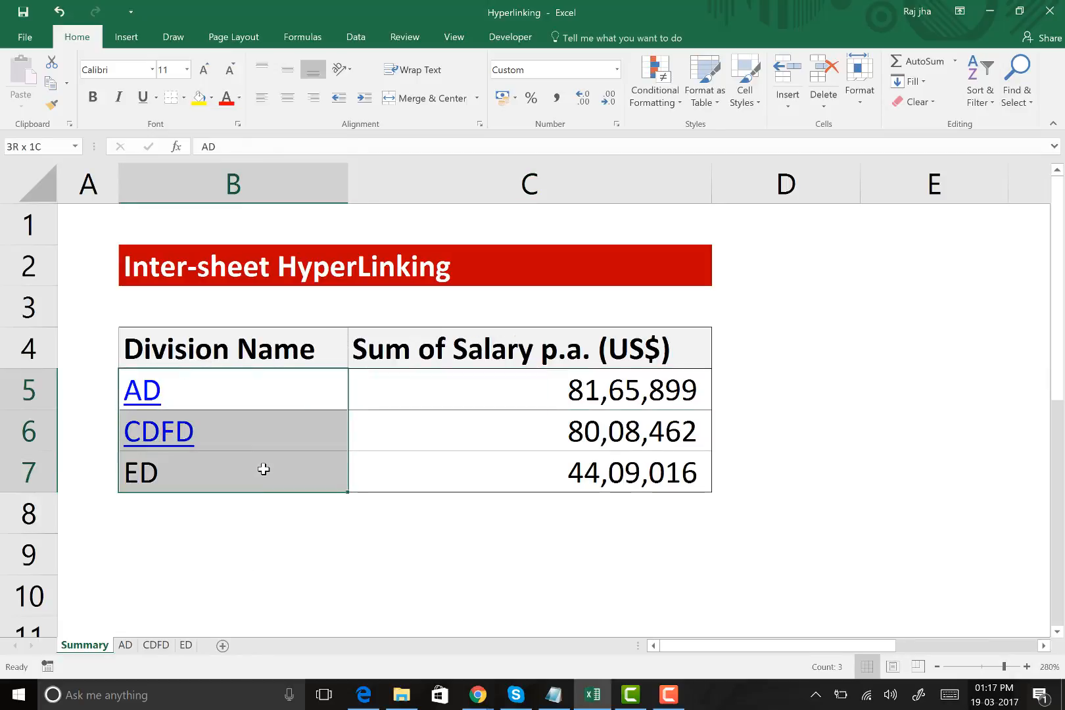
{"action": "left_click_drag", "start_coordinate": [514, 378], "coordinate": [528, 473]}
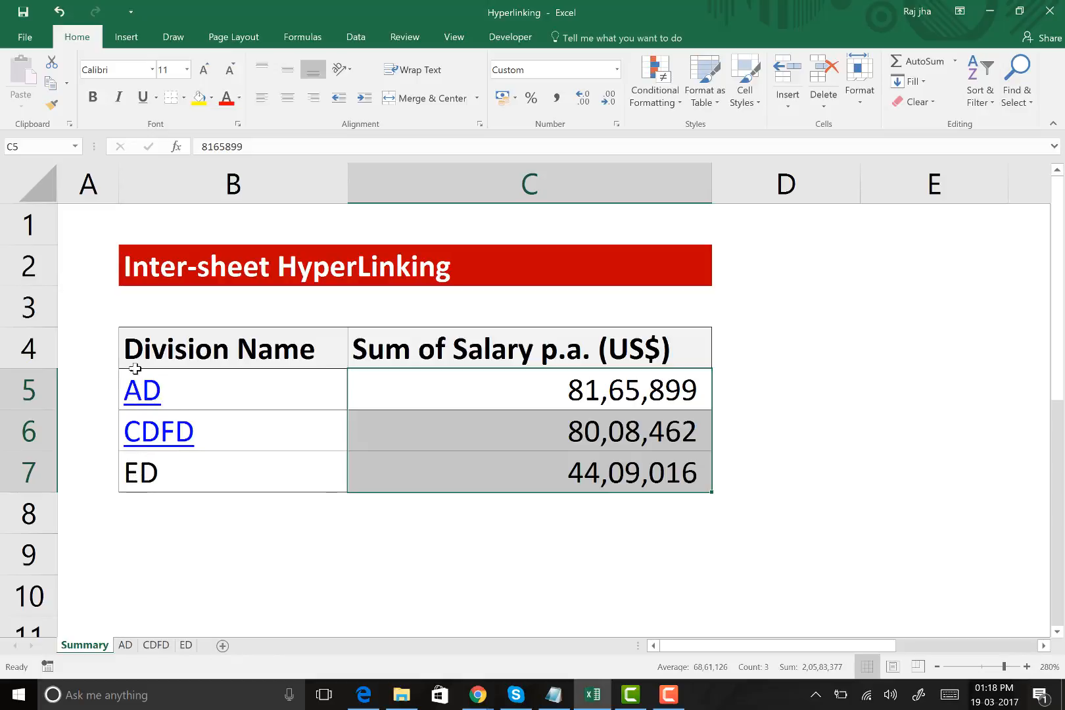
Follow the AD hyperlink in B5 of the Summary sheet and inspect the AD salary total in C46
{"action": "mouse_move", "coordinate": [148, 403]}
{"action": "left_click", "coordinate": [143, 398]}
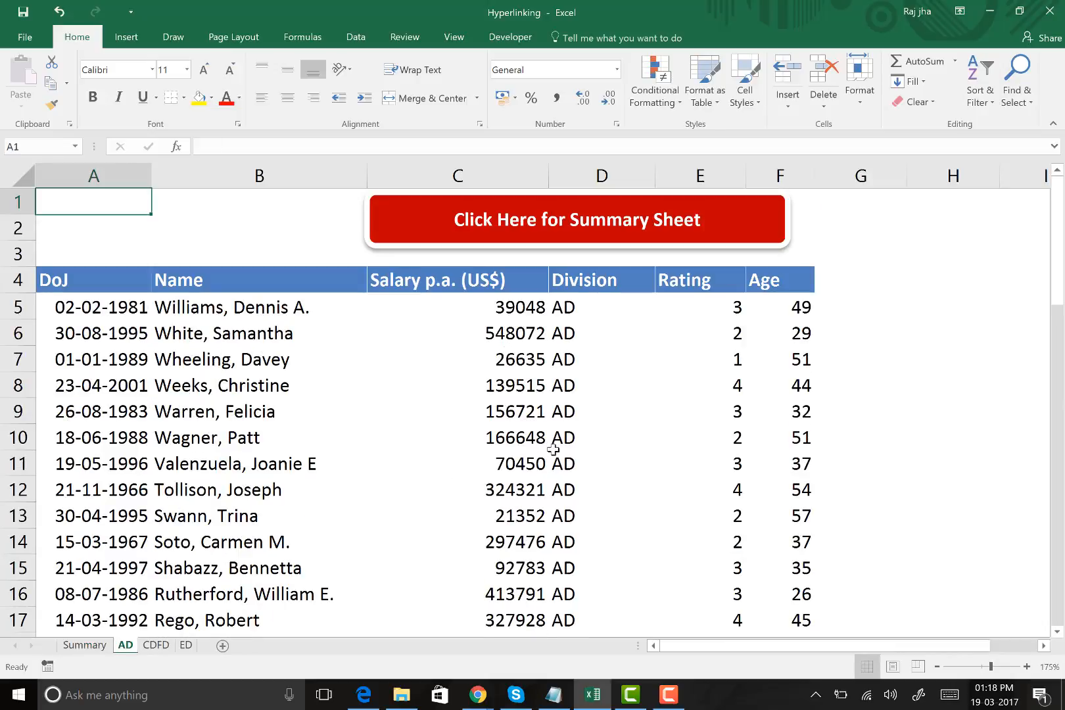
{"action": "scroll", "coordinate": [395, 349], "scroll_direction": "down", "scroll_amount": 4}
{"action": "scroll", "coordinate": [427, 295], "scroll_direction": "down", "scroll_amount": 3}
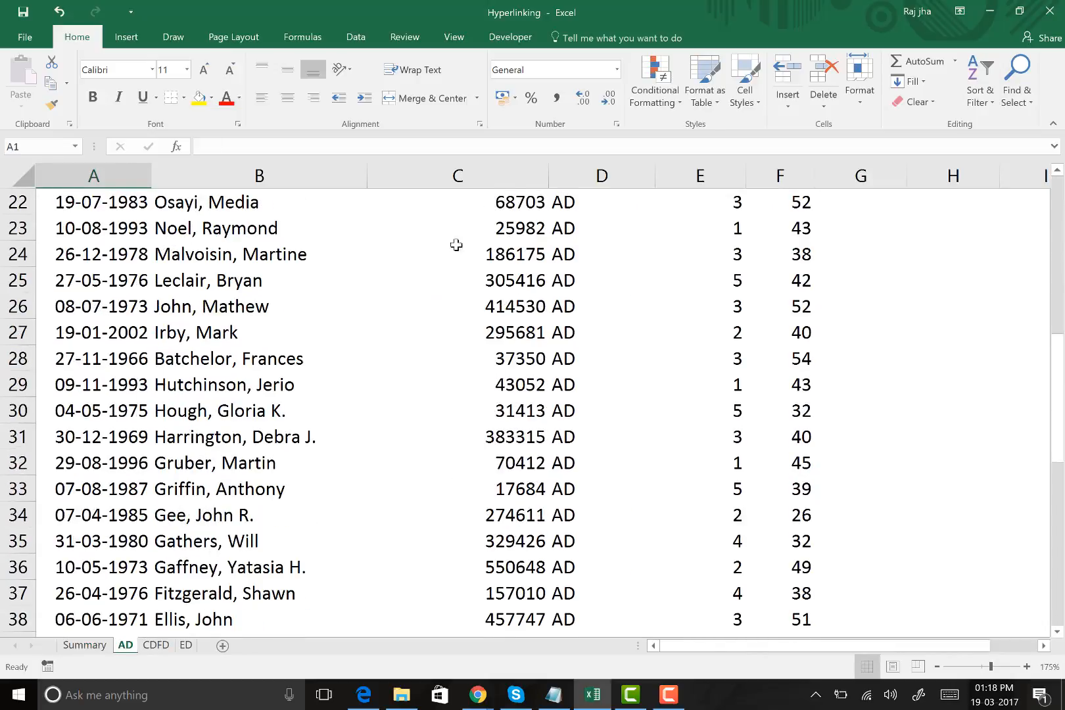
{"action": "left_click_drag", "start_coordinate": [328, 254], "coordinate": [824, 506]}
{"action": "scroll", "coordinate": [497, 467], "scroll_direction": "down", "scroll_amount": 5}
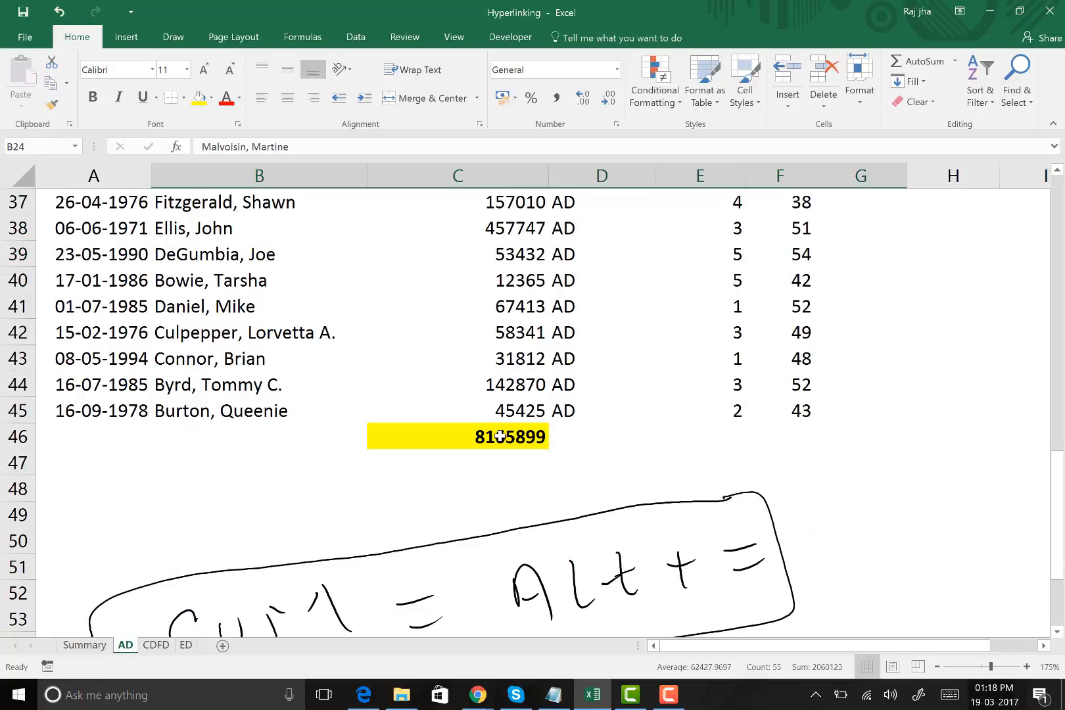
{"action": "left_click", "coordinate": [499, 438]}
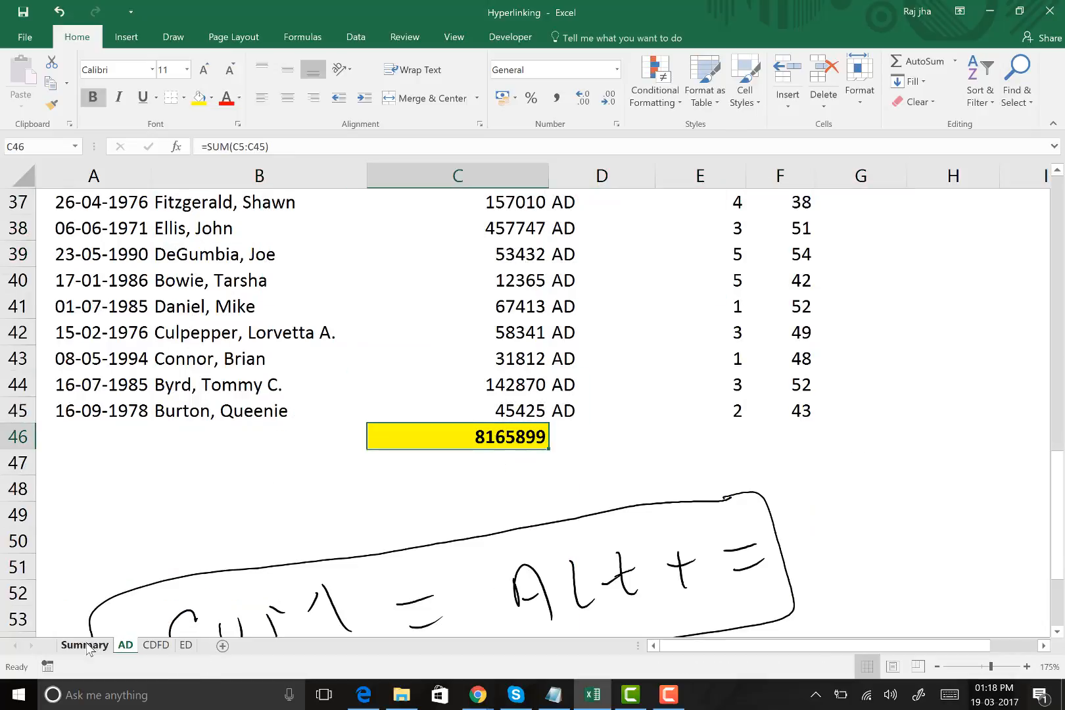
Return to the Summary sheet through the linked "Click Here for Summary Sheet" shape above the AD data
{"action": "scroll", "coordinate": [353, 553], "scroll_direction": "up", "scroll_amount": 5}
{"action": "scroll", "coordinate": [353, 554], "scroll_direction": "up", "scroll_amount": 7}
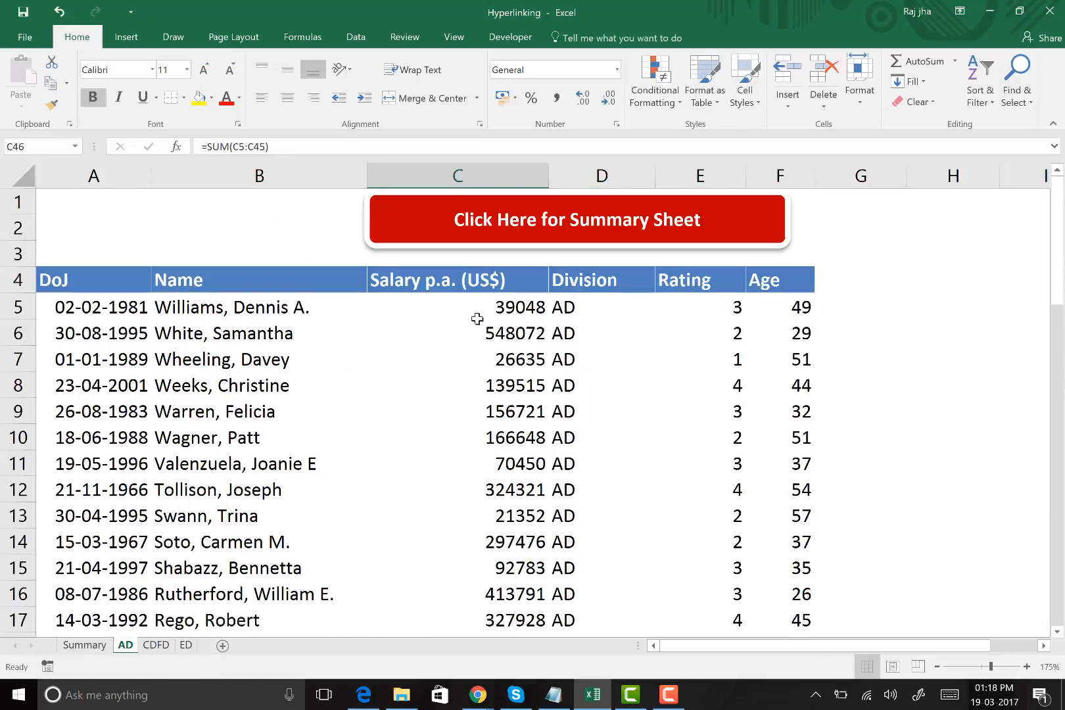
{"action": "left_click", "coordinate": [585, 222]}
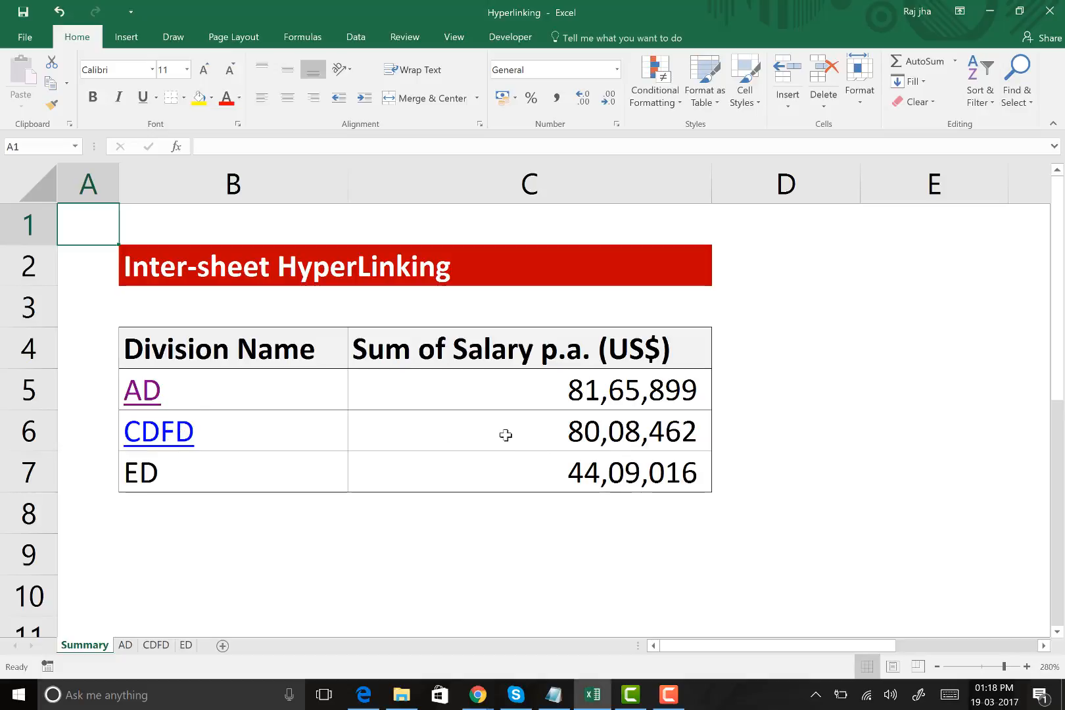
Follow the CDFD hyperlink in B6 of the Summary sheet and return through the linked "Click Here for Summary Sheet" shape
{"action": "left_click", "coordinate": [185, 440]}
{"action": "left_click", "coordinate": [185, 439]}
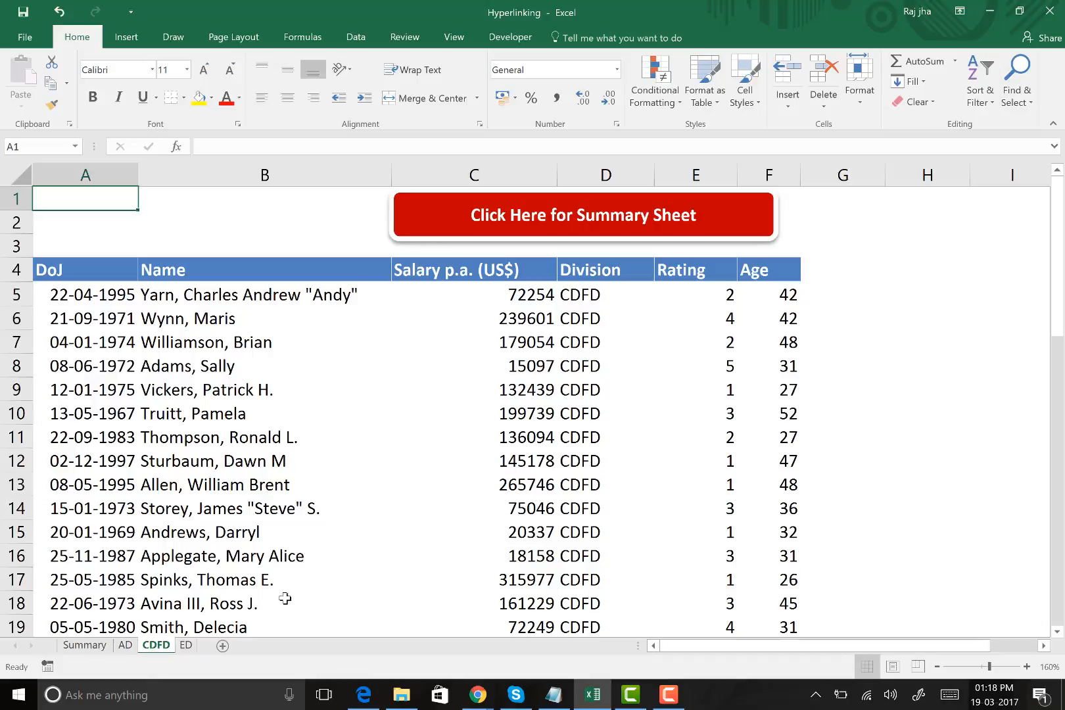
{"action": "left_click", "coordinate": [613, 230]}
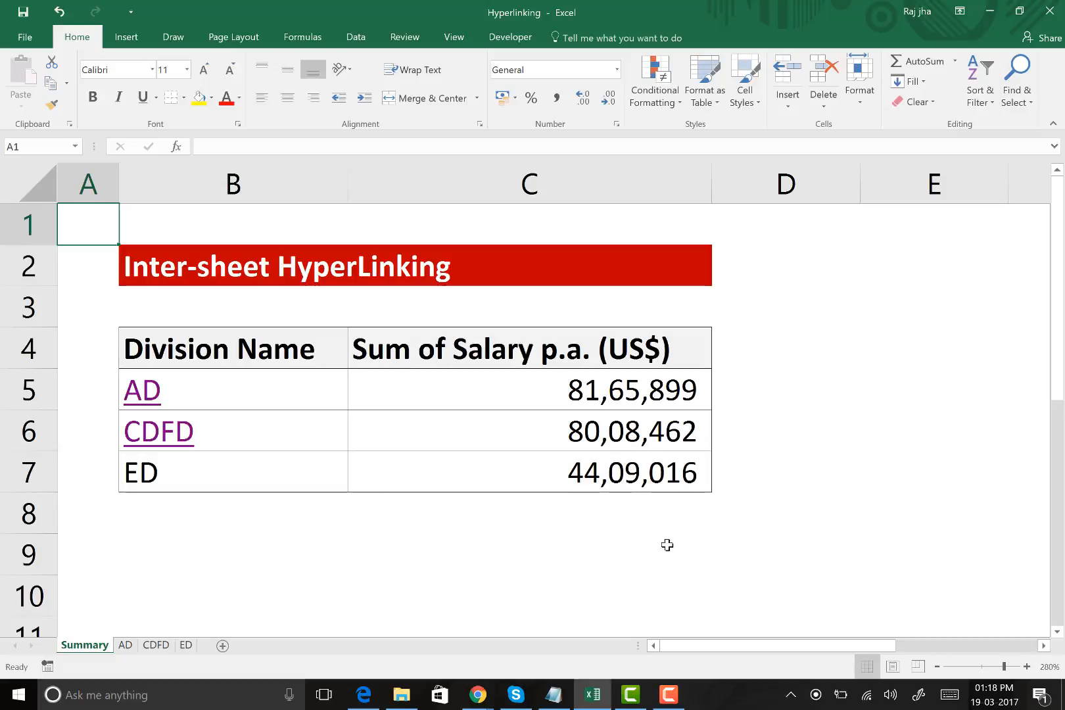
{"action": "left_click", "coordinate": [598, 542]}
{"action": "key", "text": "Left"}
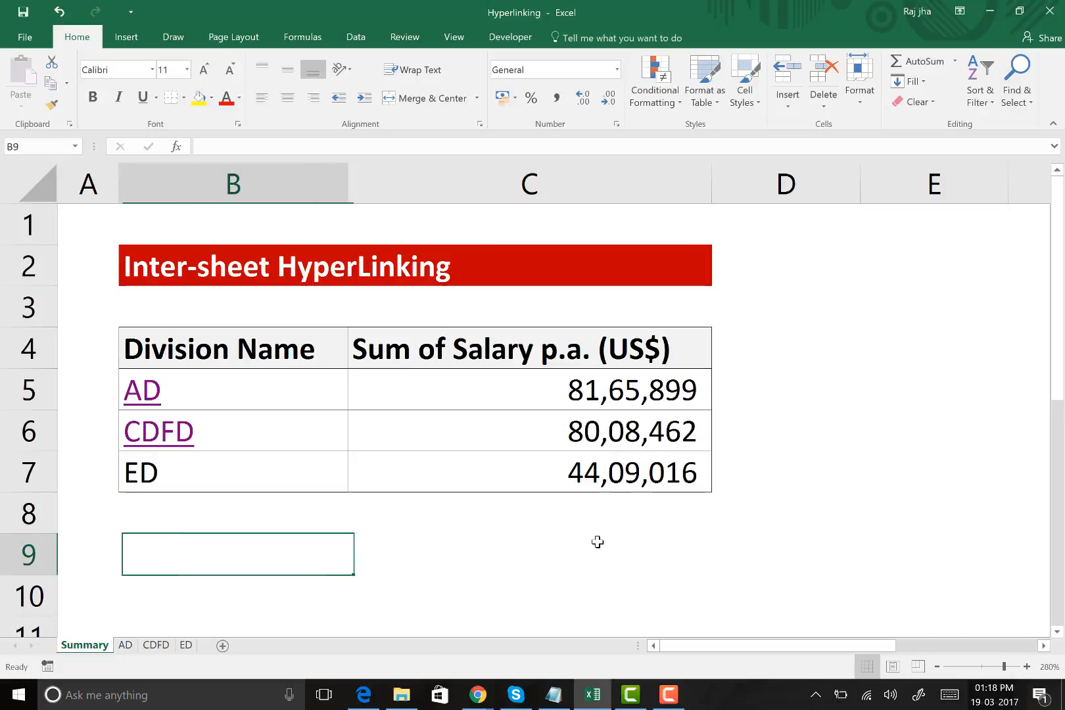
{"action": "key", "text": "Left"}
{"action": "key", "text": "Down"}
{"action": "key", "text": "Right"}
{"action": "key", "text": "Right"}
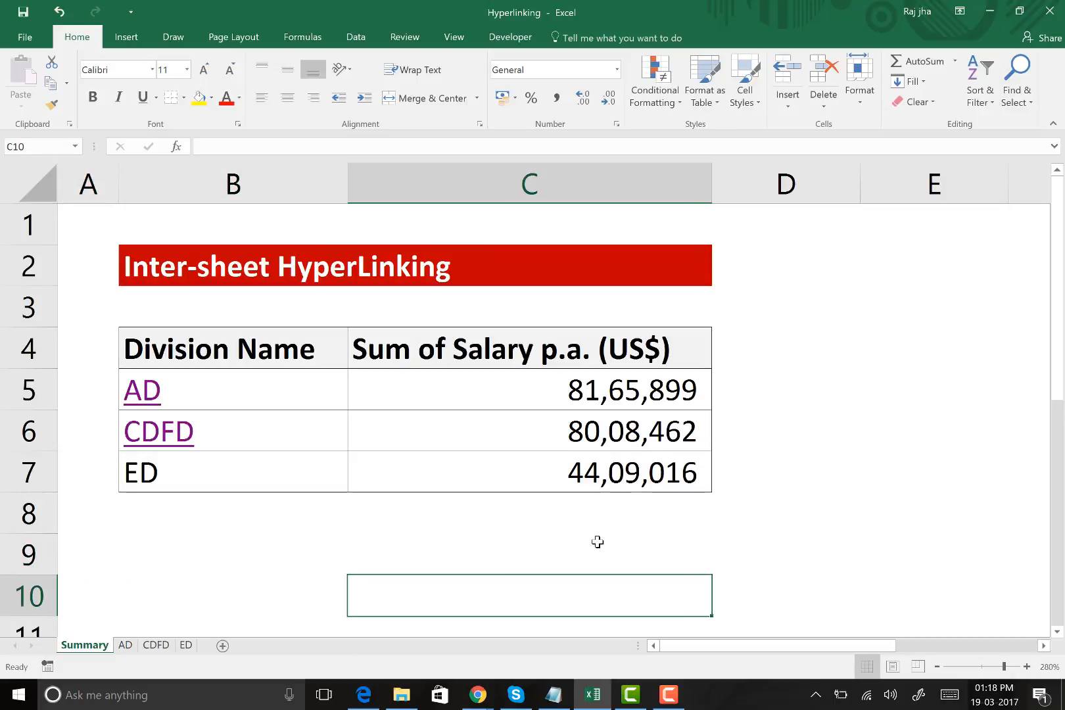
{"action": "right_click", "coordinate": [178, 472]}
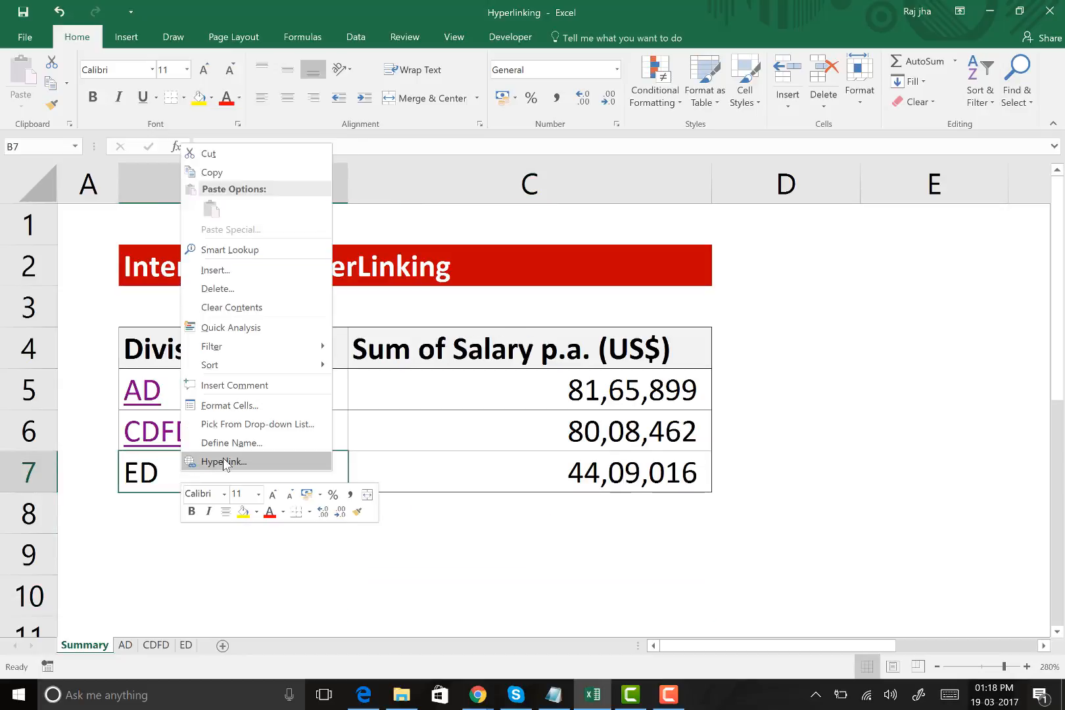
{"action": "key", "text": "Escape"}
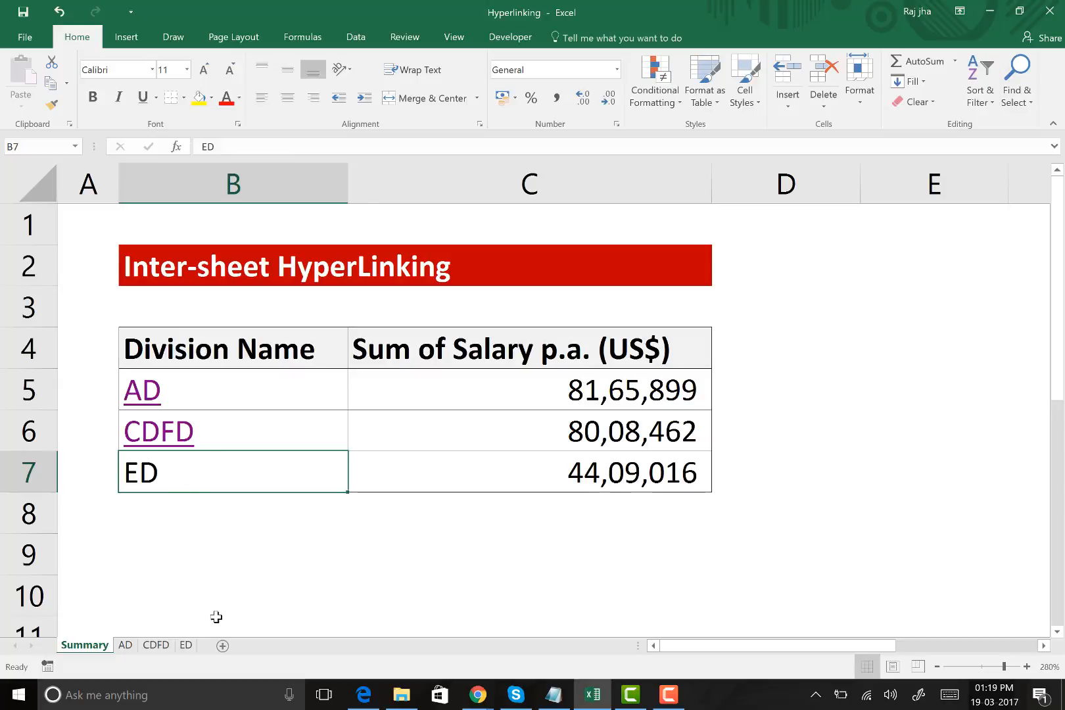
Examine the empty area D1:F3 above the headers on the ED sheet, and go back to the division list on the Summary sheet
{"action": "left_click", "coordinate": [187, 645]}
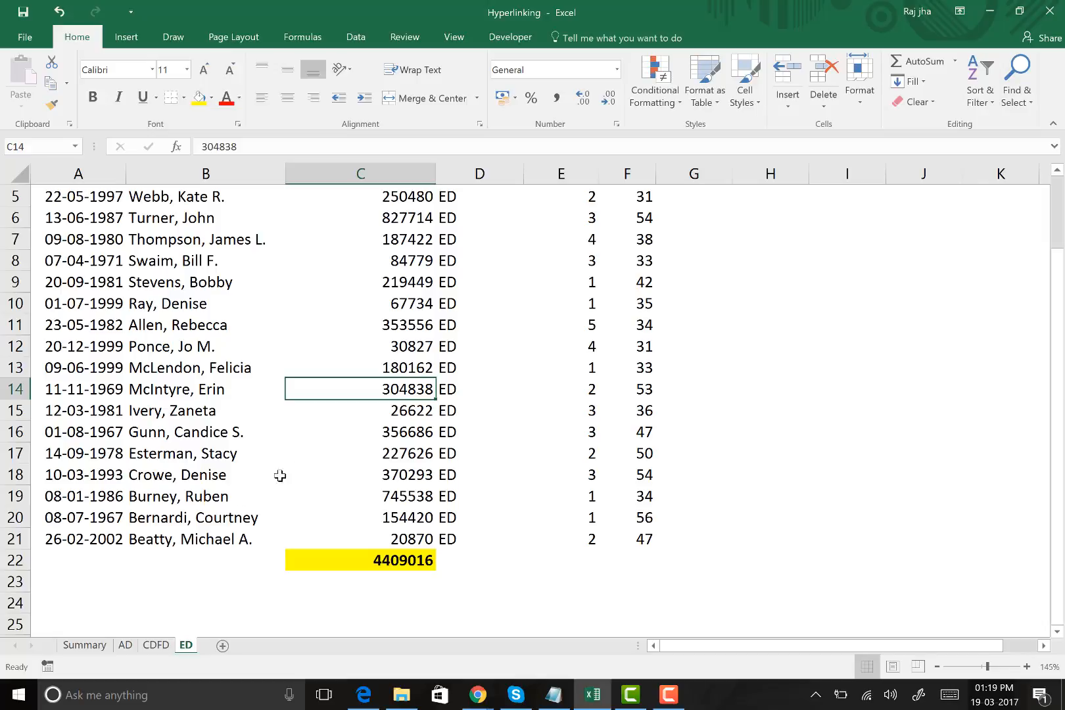
{"action": "scroll", "coordinate": [382, 468], "scroll_direction": "up", "scroll_amount": 2}
{"action": "left_click_drag", "start_coordinate": [490, 196], "coordinate": [648, 233]}
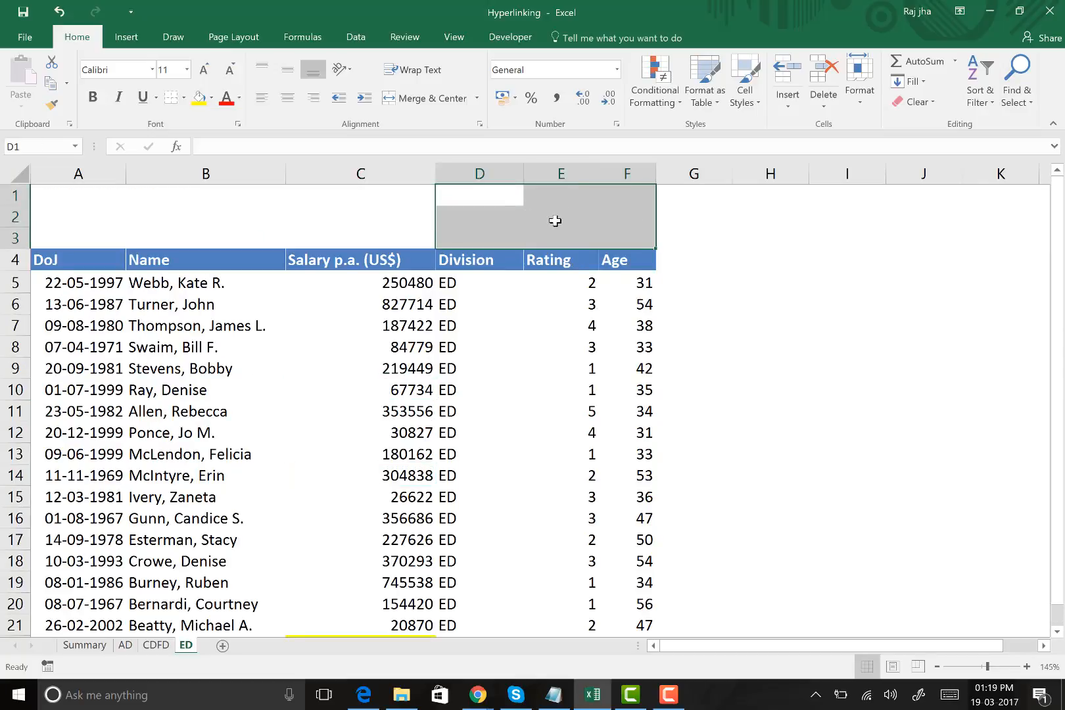
{"action": "left_click", "coordinate": [84, 645]}
{"action": "left_click", "coordinate": [187, 497]}
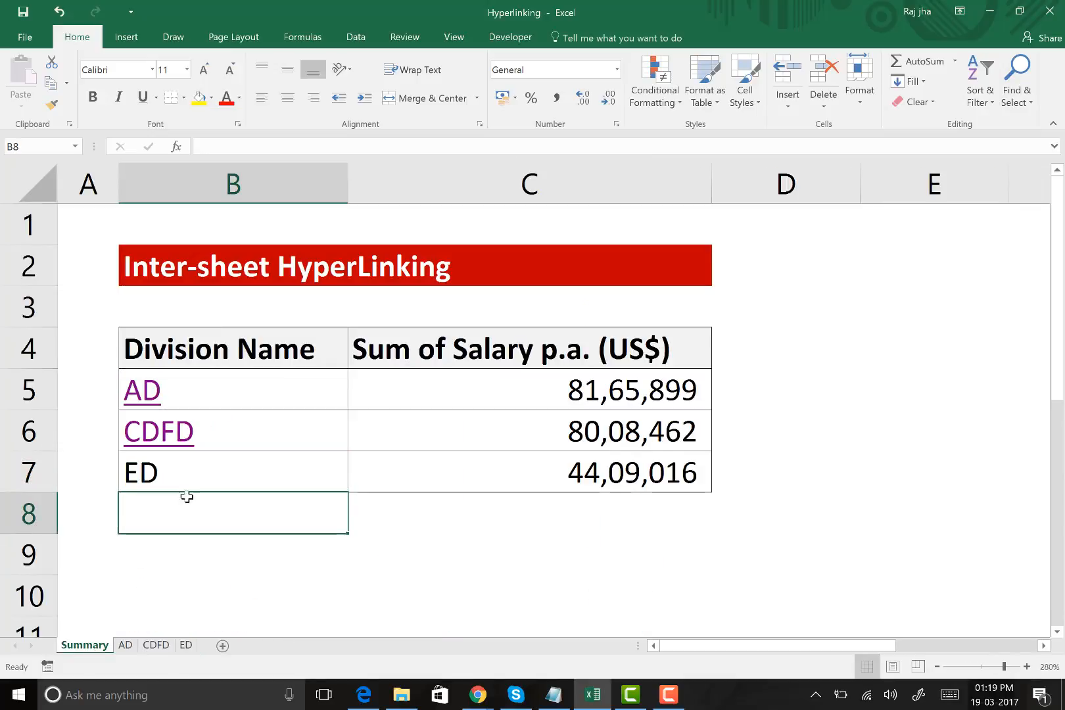
{"action": "left_click_drag", "start_coordinate": [220, 389], "coordinate": [487, 434]}
{"action": "left_click", "coordinate": [280, 551]}
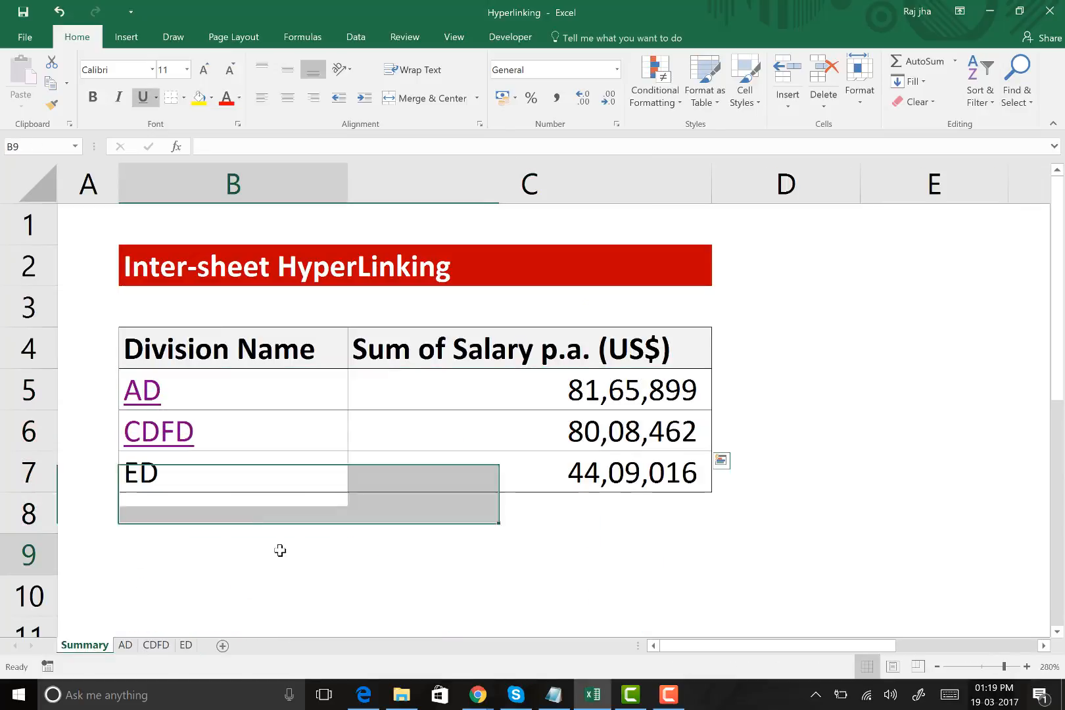
Hyperlink the ED division name in B7 of the Summary sheet to cell A1 of the ED sheet in this document
{"action": "left_click", "coordinate": [240, 478]}
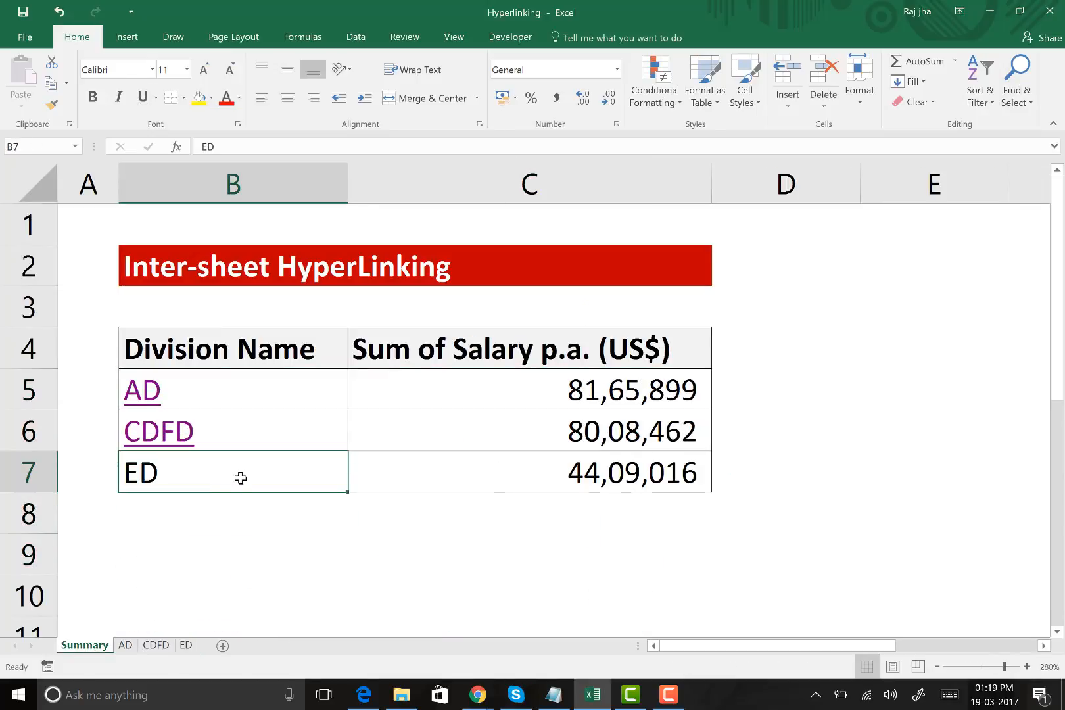
{"action": "right_click", "coordinate": [240, 478]}
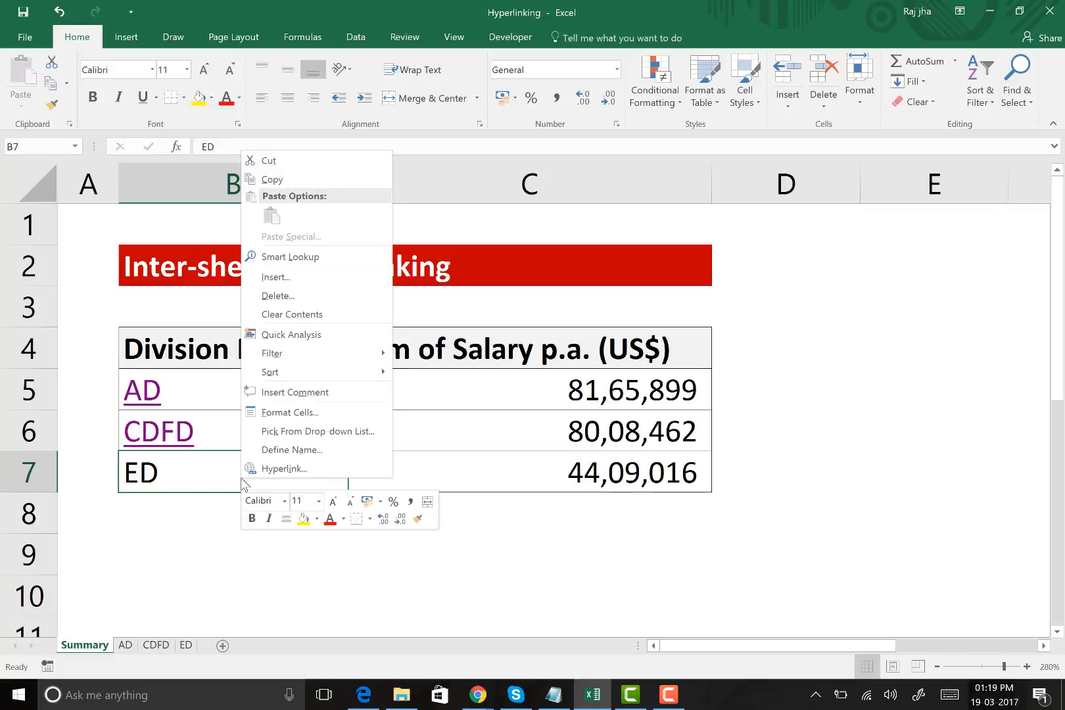
{"action": "left_click", "coordinate": [309, 470]}
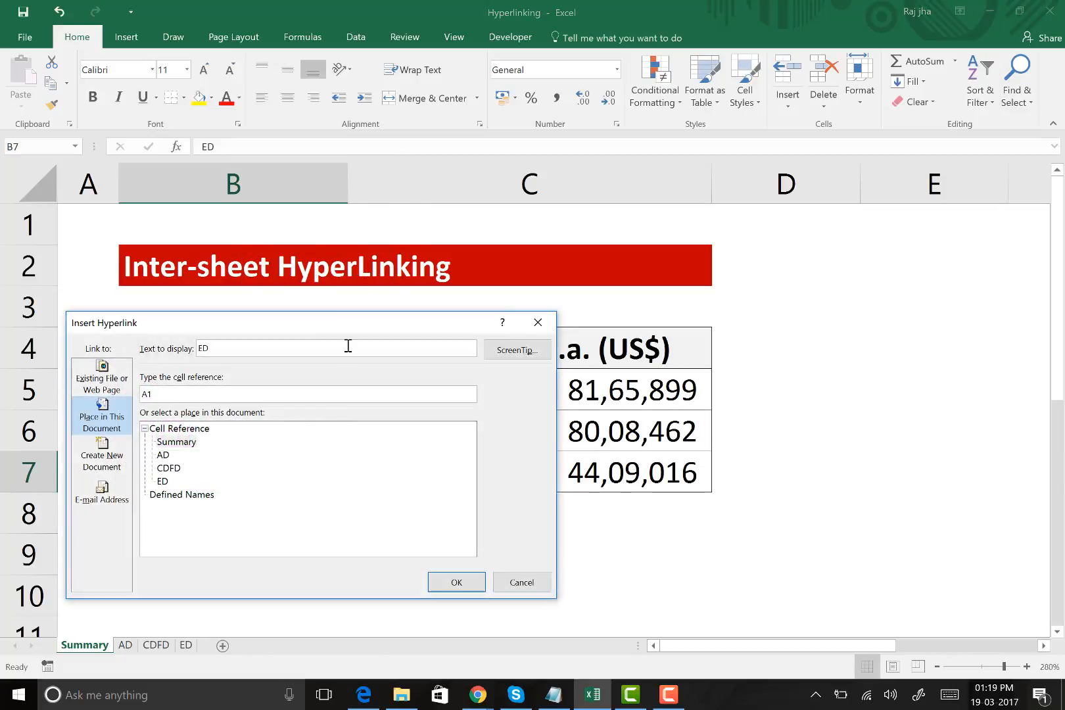
{"action": "left_click_drag", "start_coordinate": [346, 323], "coordinate": [781, 136]}
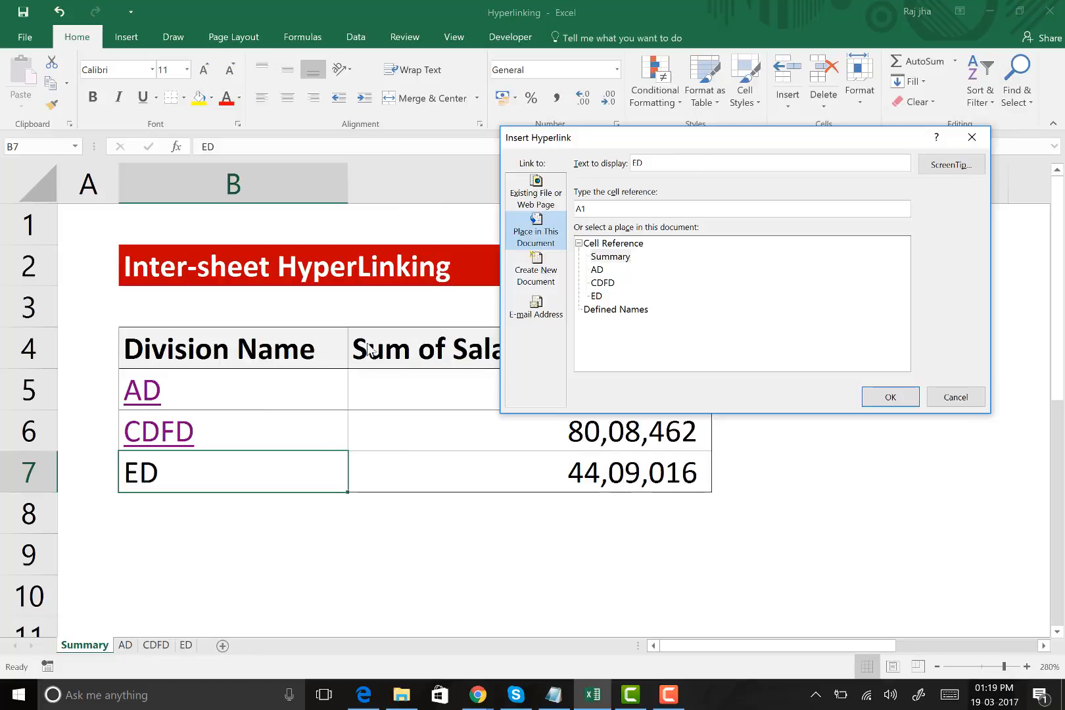
{"action": "left_click", "coordinate": [598, 296]}
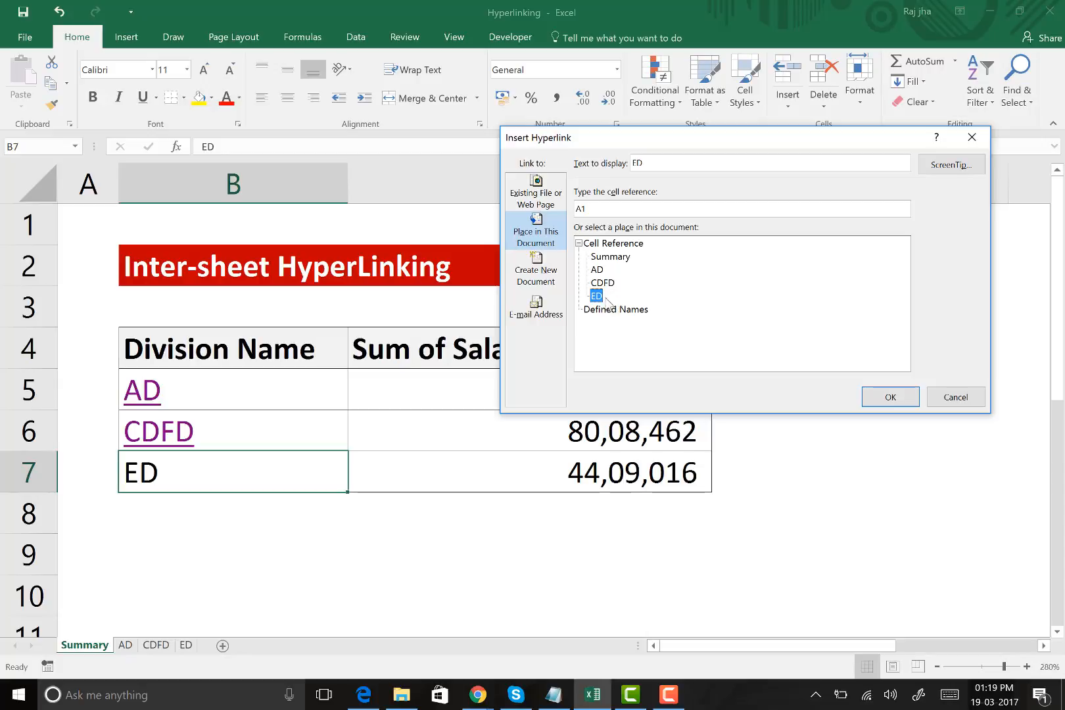
{"action": "left_click", "coordinate": [911, 398]}
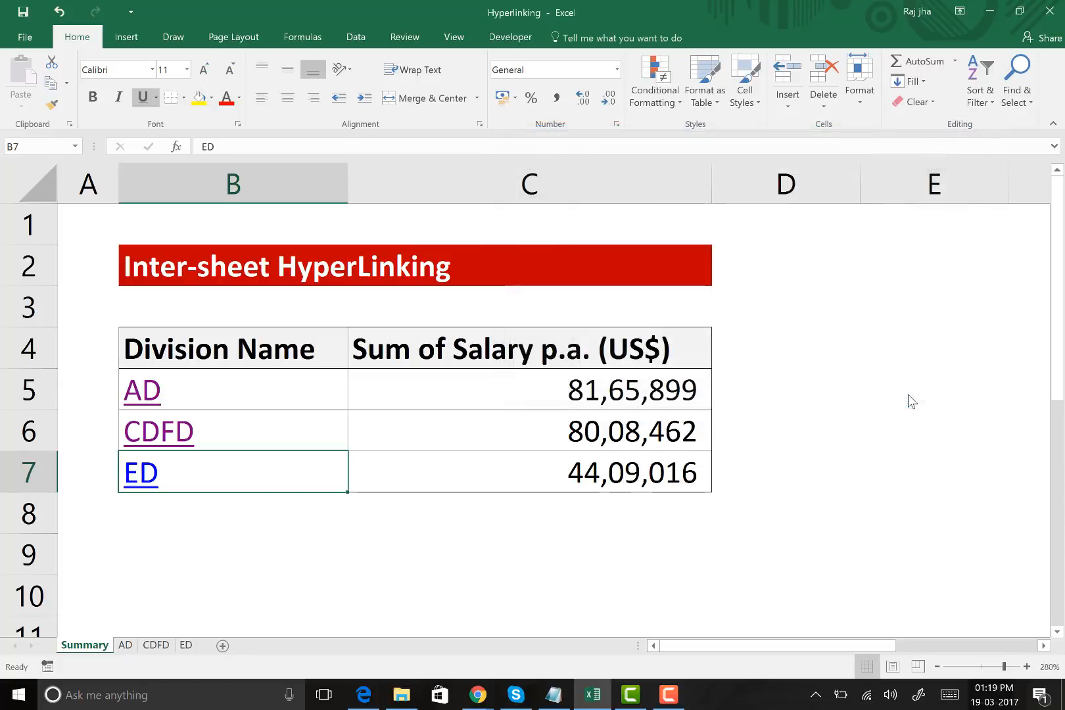
{"action": "left_click", "coordinate": [283, 553]}
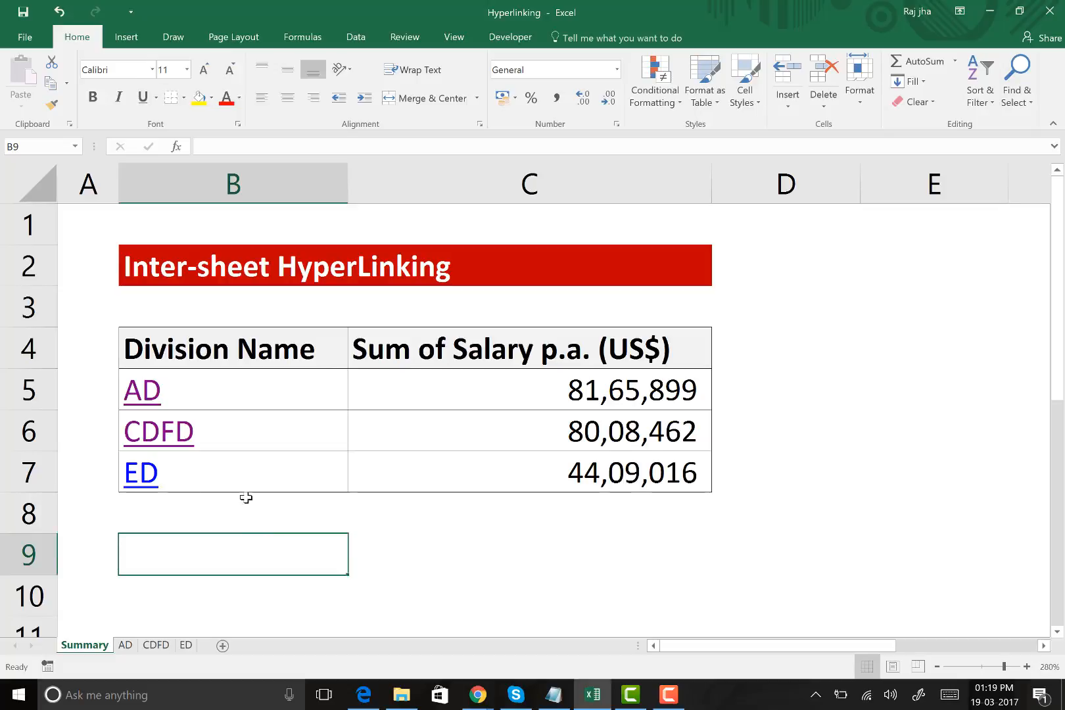
Follow the ED hyperlink in B7, inspect the salary total in C22 of the ED sheet, and return to the Summary sheet
{"action": "left_click", "coordinate": [151, 484]}
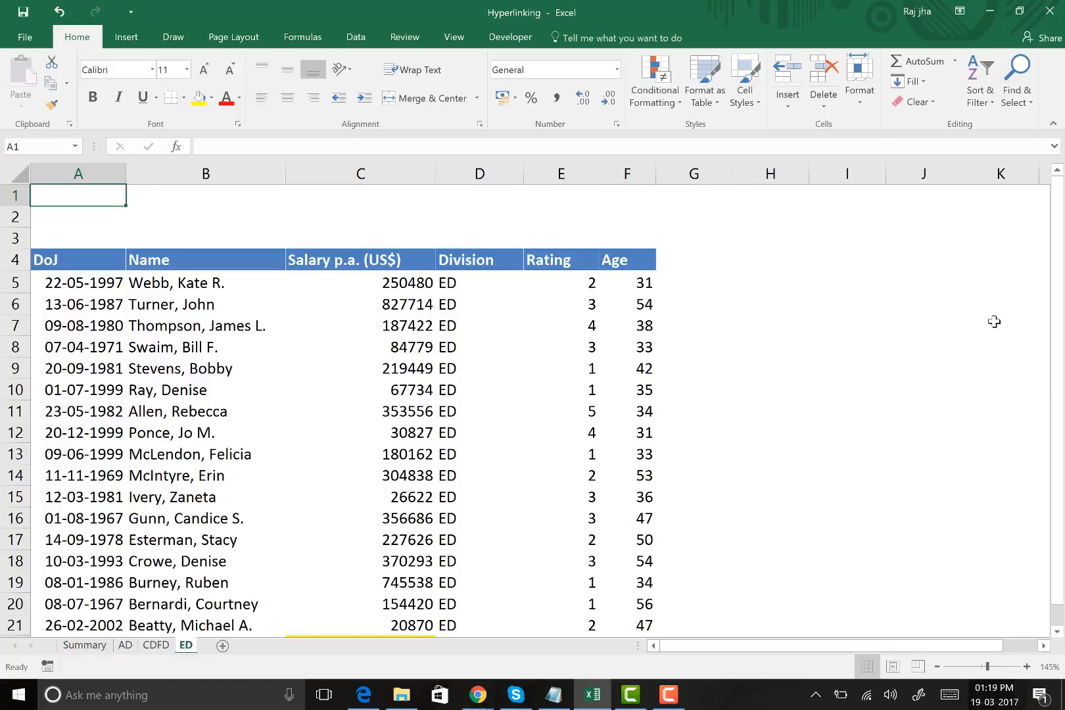
{"action": "scroll", "coordinate": [526, 309], "scroll_direction": "down", "scroll_amount": 3}
{"action": "left_click", "coordinate": [407, 454]}
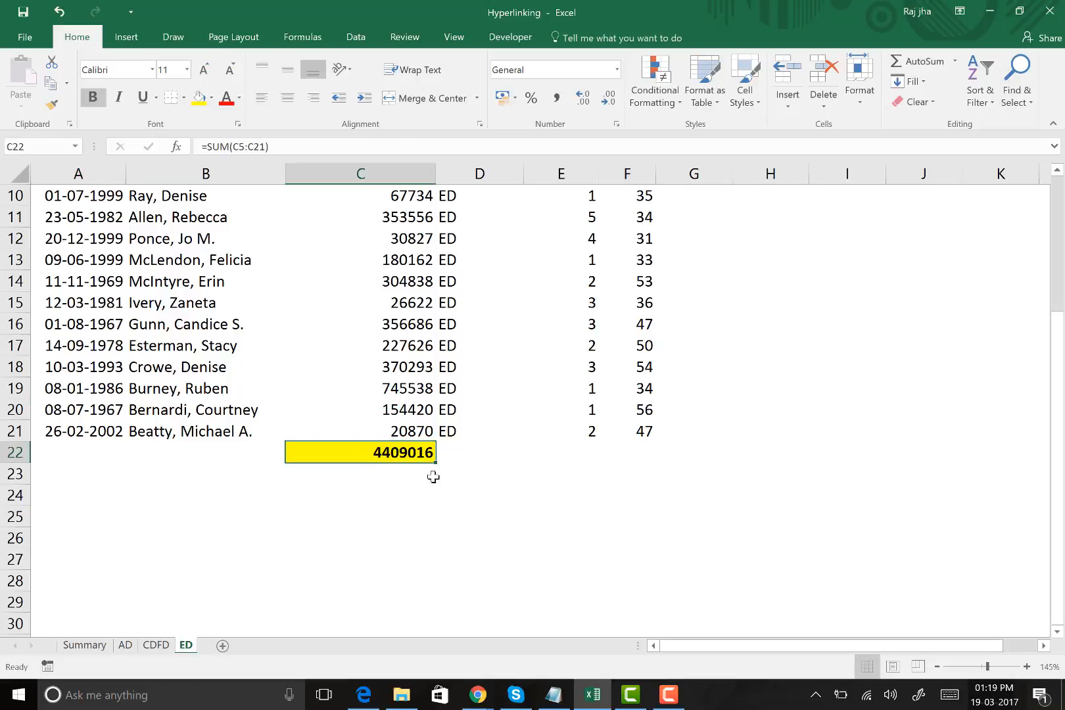
{"action": "scroll", "coordinate": [358, 486], "scroll_direction": "up", "scroll_amount": 3}
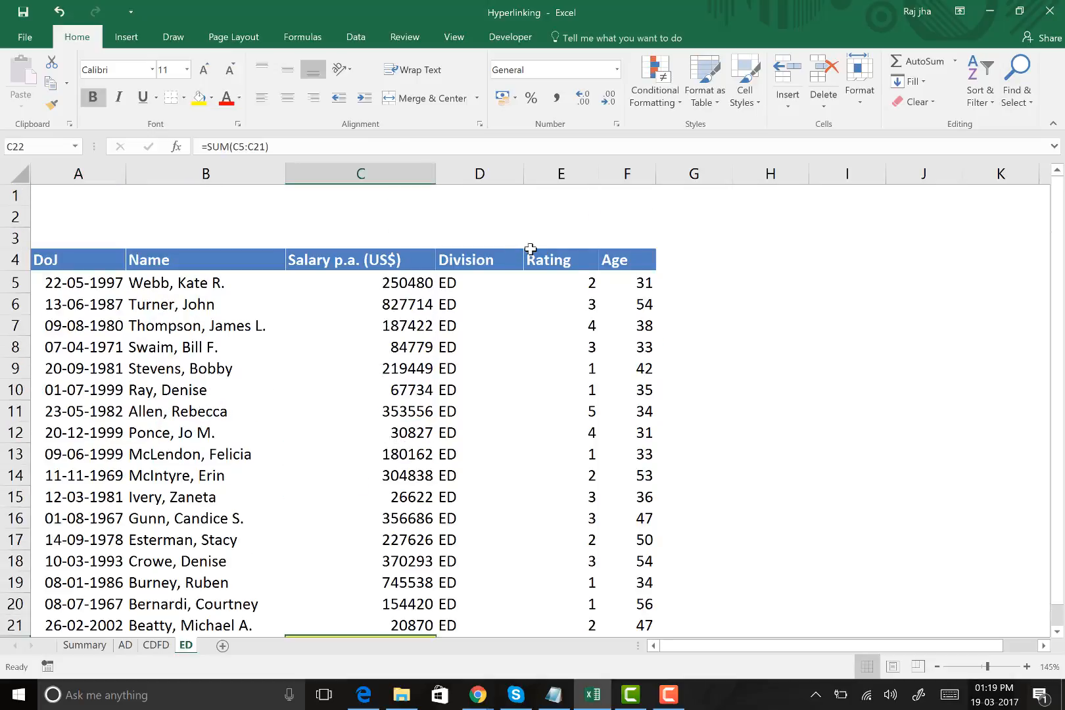
{"action": "left_click", "coordinate": [91, 645]}
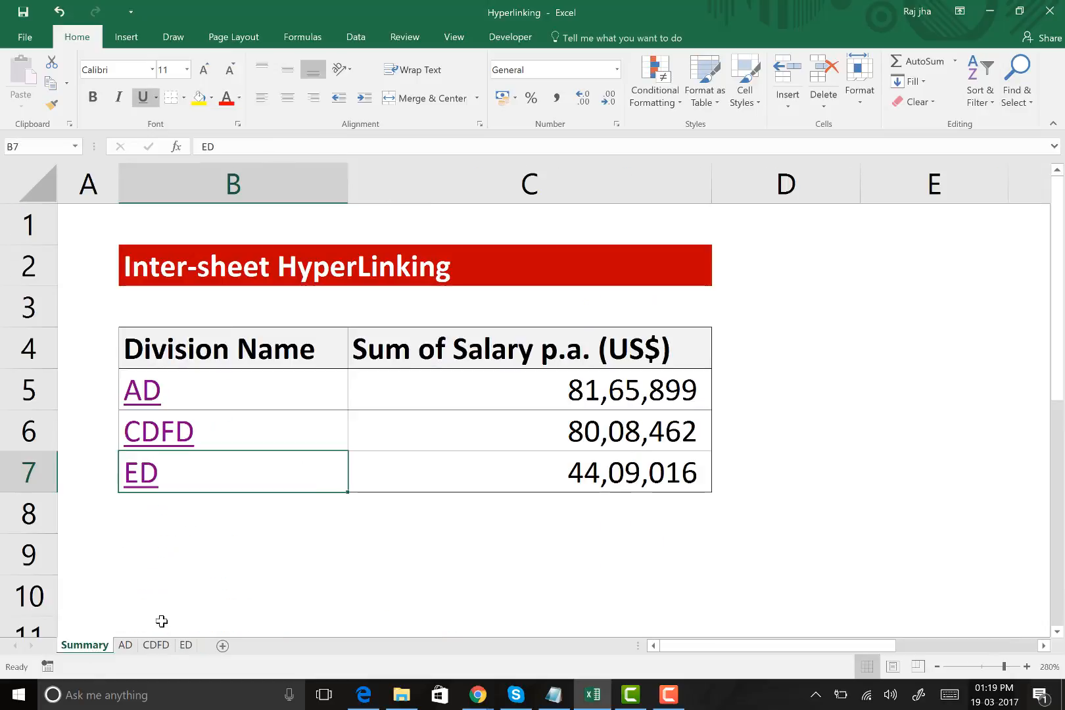
On the ED sheet, draw a rounded rectangle about 1.98 cm high and 8.44 cm wide beside the data, over columns G to K
{"action": "left_click", "coordinate": [150, 485]}
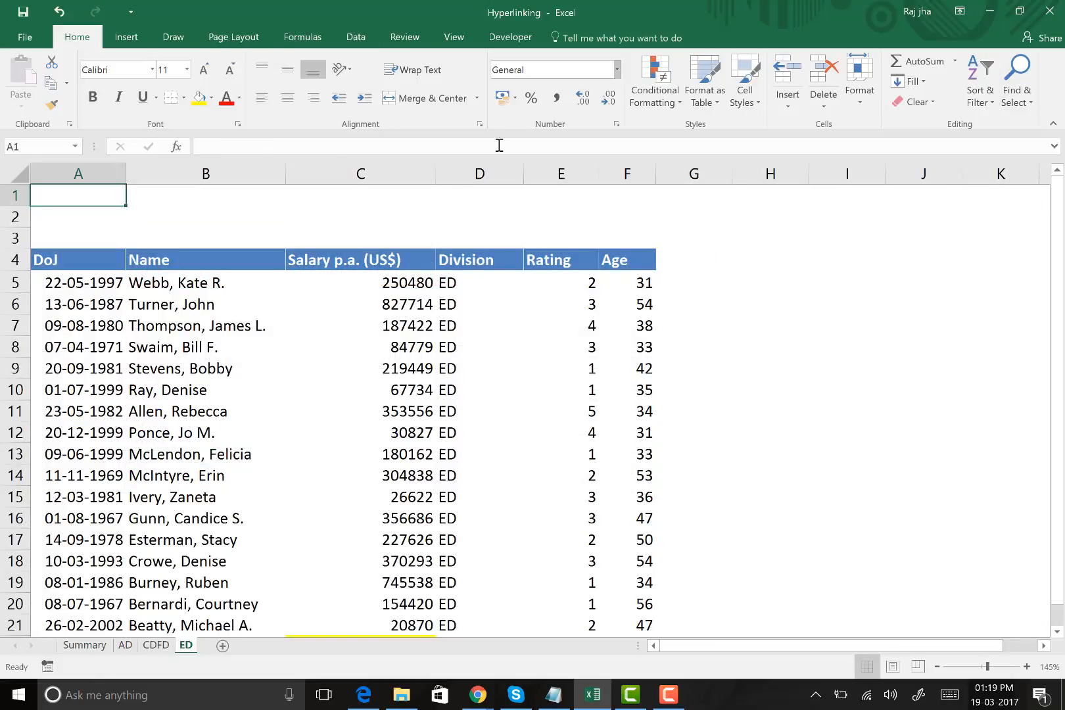
{"action": "left_click", "coordinate": [137, 41]}
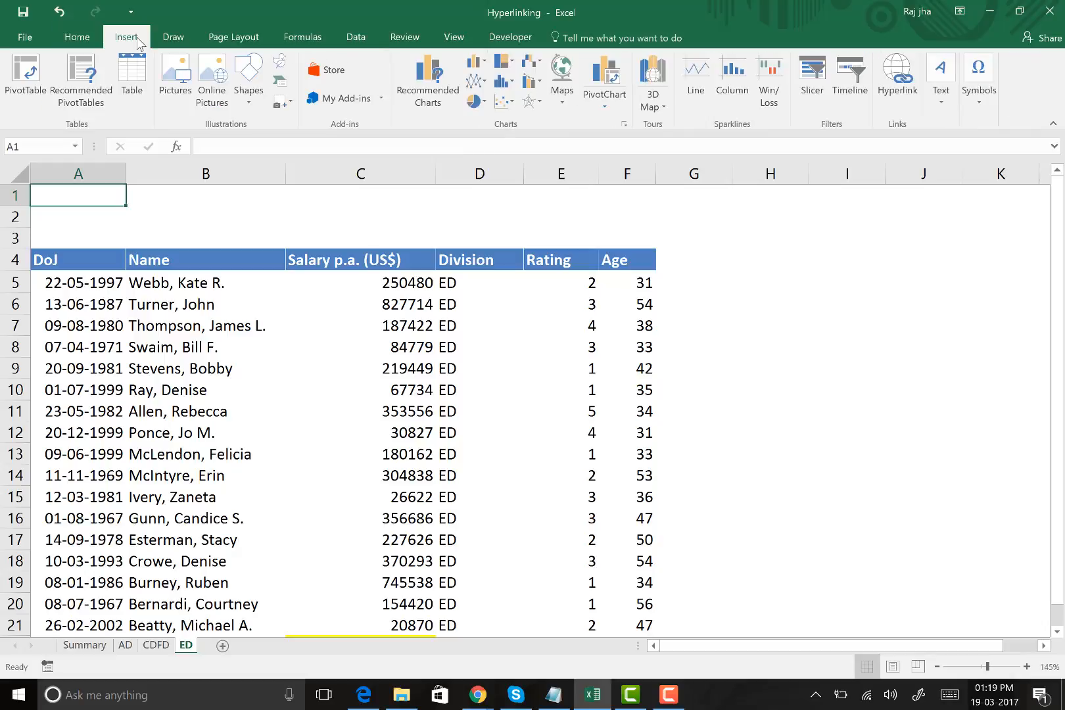
{"action": "left_click", "coordinate": [252, 105]}
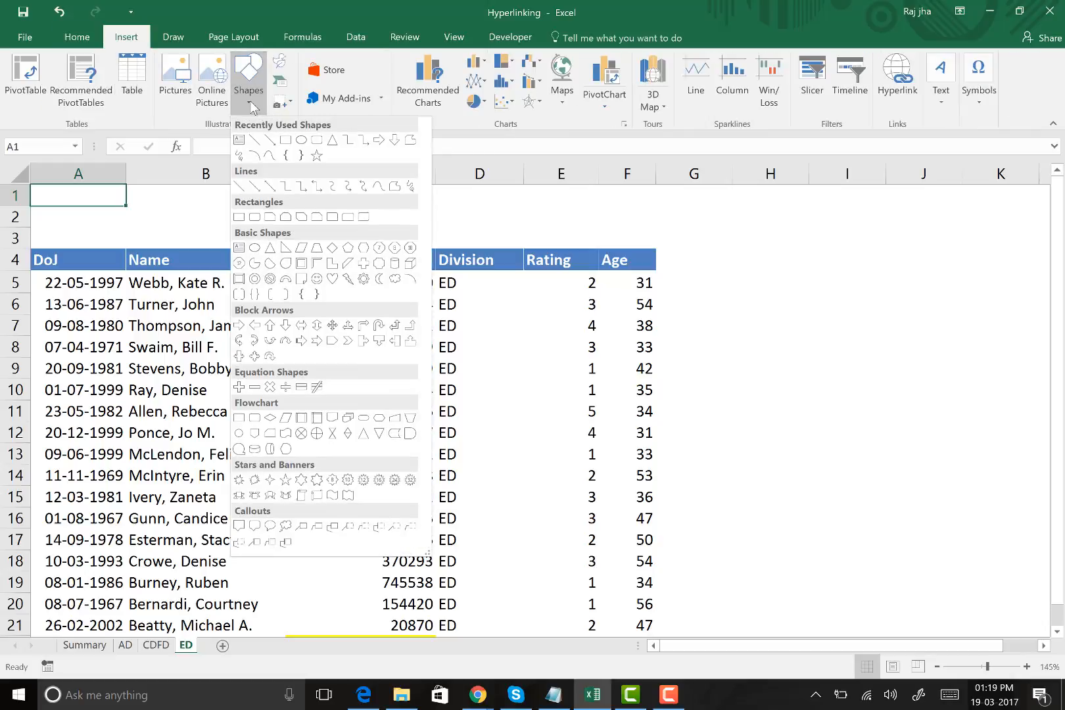
{"action": "left_click", "coordinate": [290, 141]}
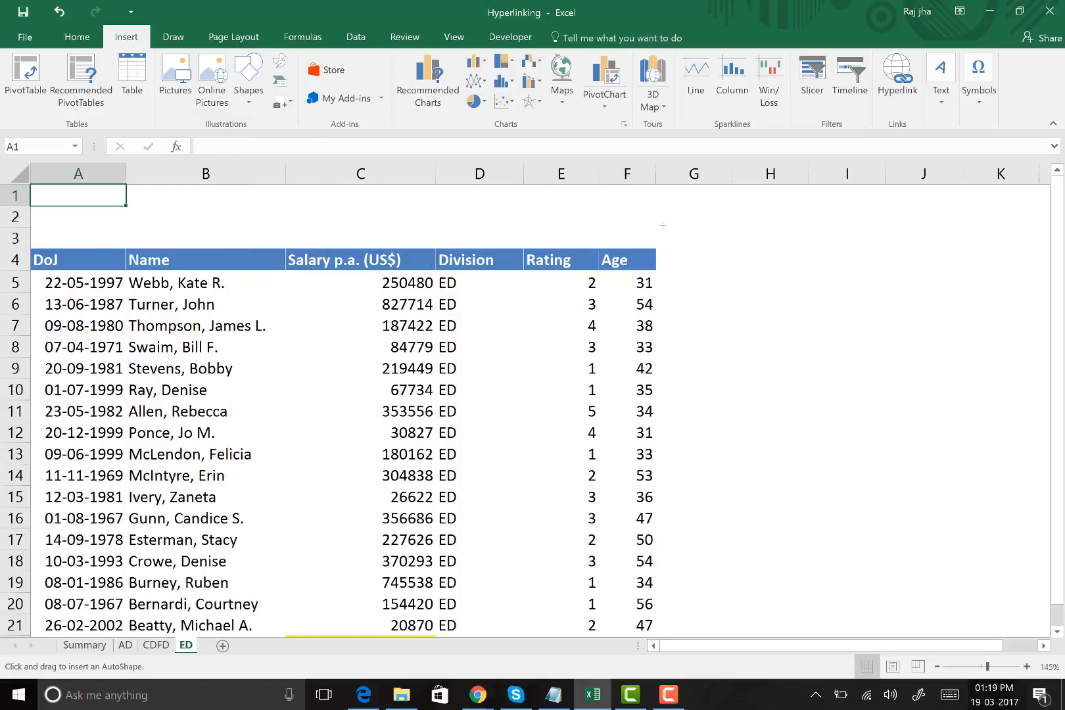
{"action": "mouse_move", "coordinate": [474, 189]}
{"action": "left_mouse_down"}
{"action": "mouse_move", "coordinate": [602, 240]}
{"action": "mouse_move", "coordinate": [865, 255]}
{"action": "mouse_move", "coordinate": [951, 245]}
{"action": "mouse_move", "coordinate": [826, 251]}
{"action": "mouse_move", "coordinate": [744, 240]}
{"action": "mouse_move", "coordinate": [835, 242]}
{"action": "left_mouse_up"}
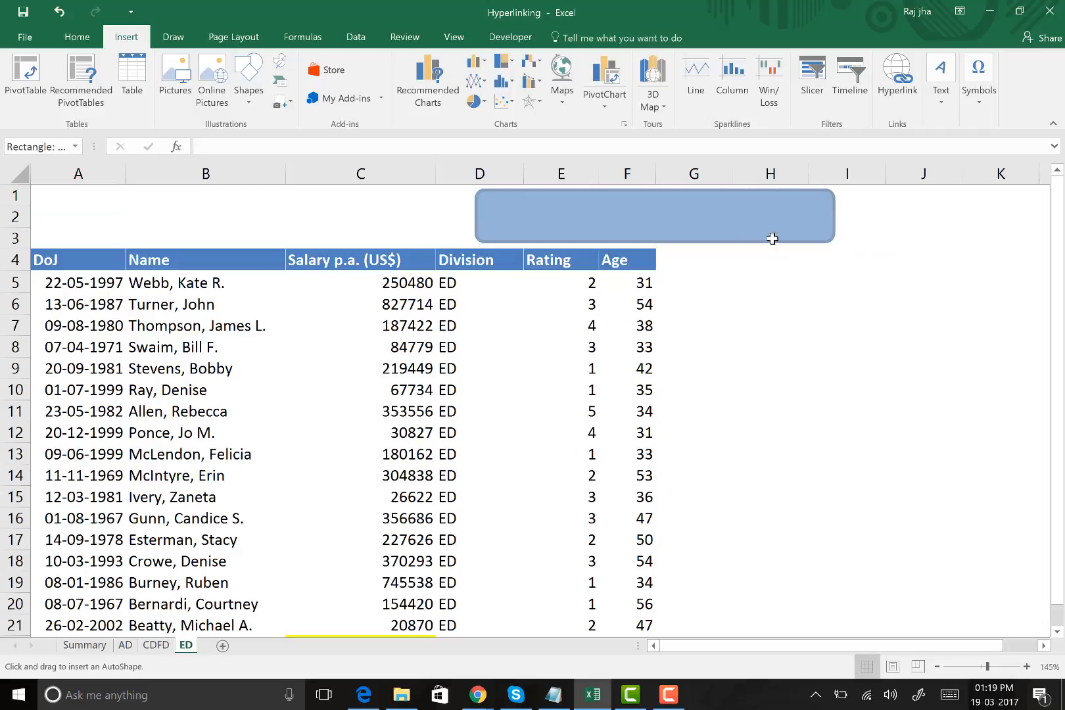
{"action": "left_click_drag", "start_coordinate": [734, 230], "coordinate": [925, 351]}
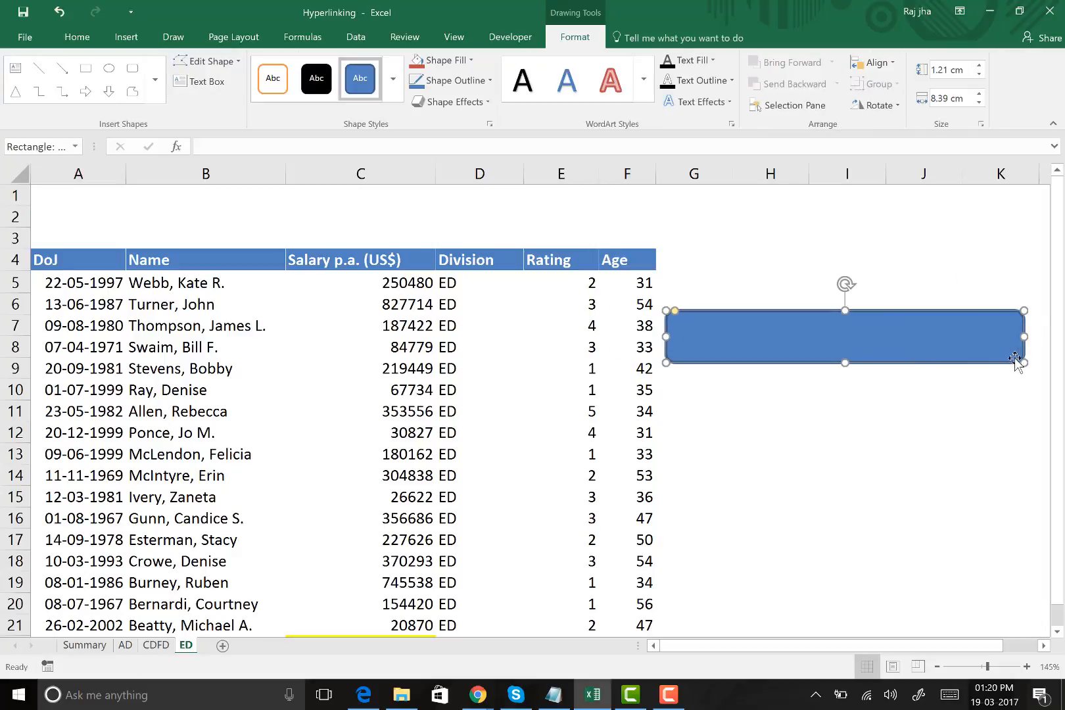
{"action": "left_click_drag", "start_coordinate": [1024, 362], "coordinate": [1027, 395]}
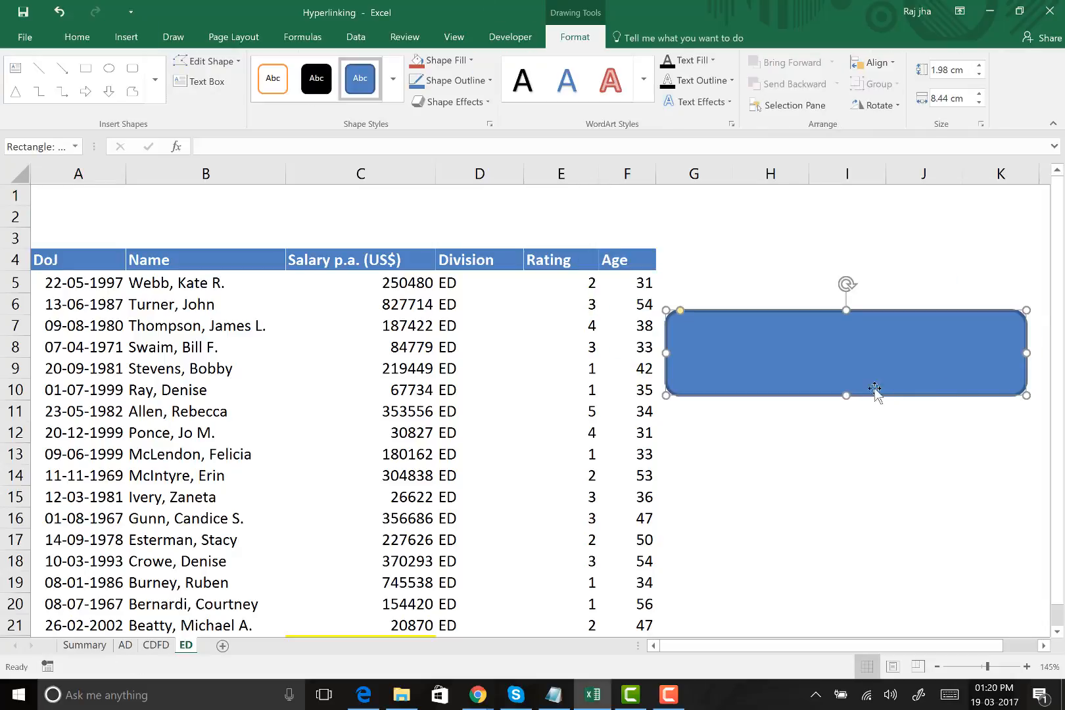
Add the text "BACK TO SUMMARY" to the rounded rectangle and shift the shape slightly away from the ED data
{"action": "right_click", "coordinate": [791, 341]}
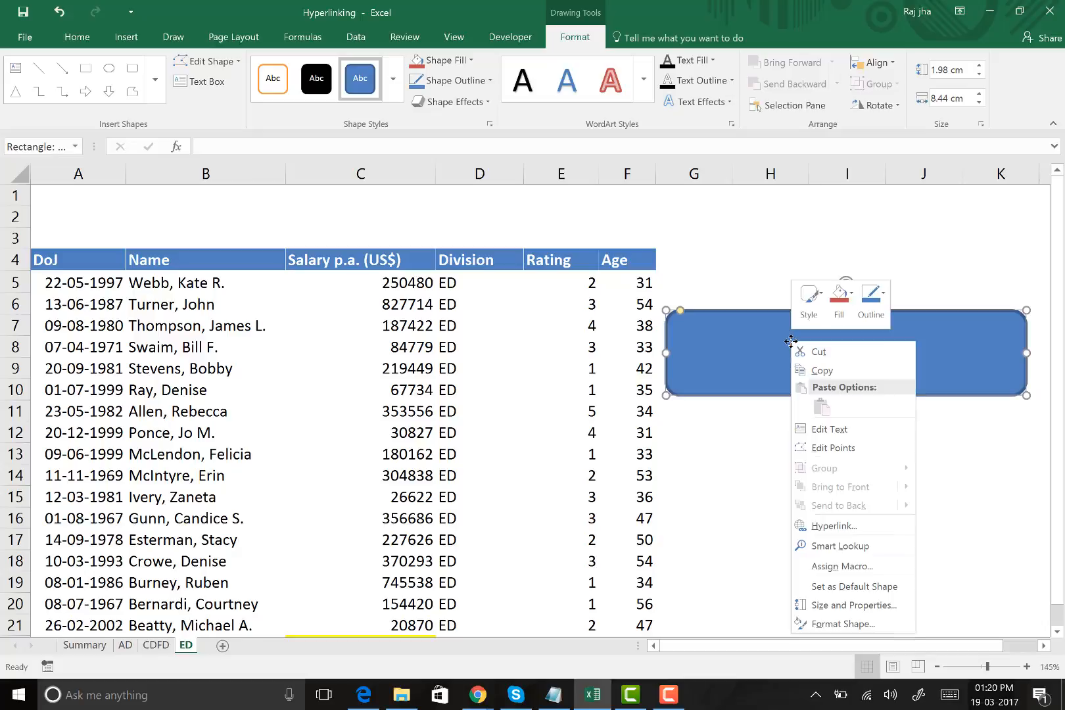
{"action": "left_click", "coordinate": [857, 431]}
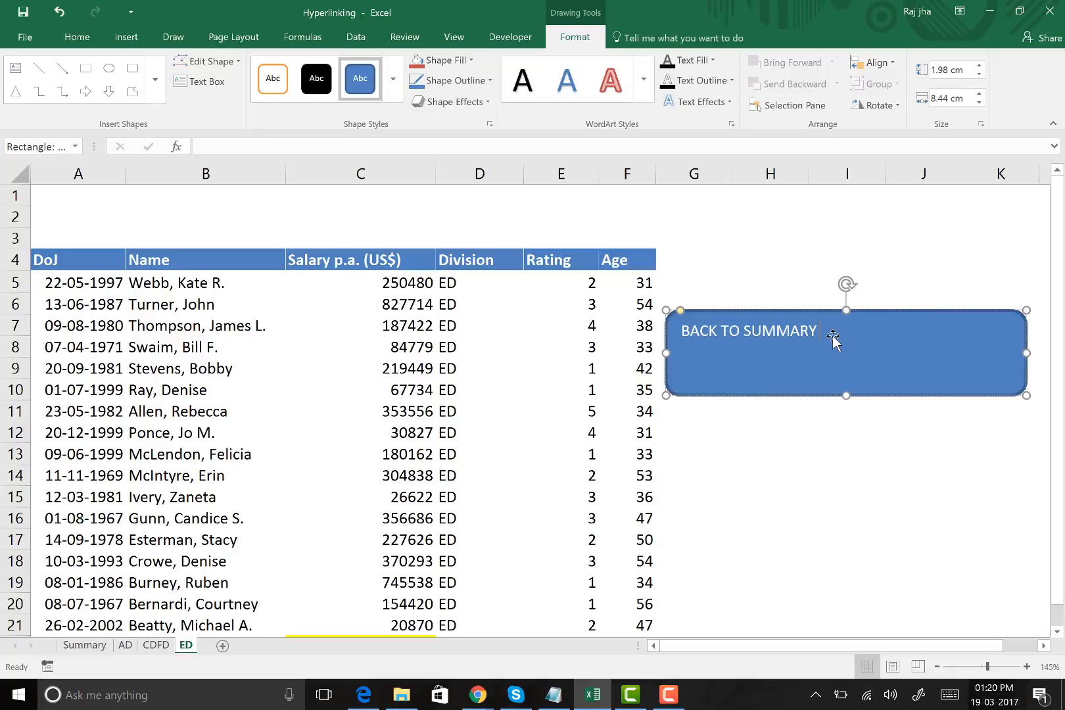
{"action": "mouse_move", "coordinate": [821, 335]}
{"action": "left_mouse_down"}
{"action": "mouse_move", "coordinate": [810, 332]}
{"action": "mouse_move", "coordinate": [836, 342]}
{"action": "left_mouse_up"}
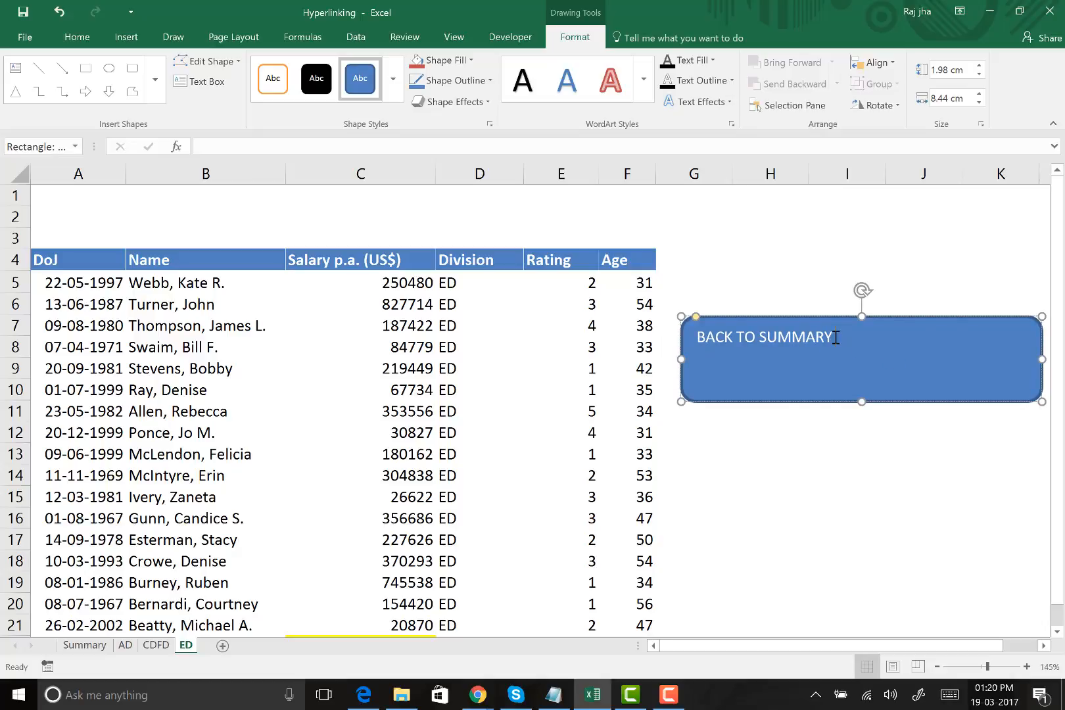
{"action": "key", "text": "shift+Left"}
{"action": "key", "text": "shift+Left"}
{"action": "key", "text": "shift+Left"}
{"action": "key", "text": "shift+Left"}
{"action": "key", "text": "shift+Left"}
{"action": "key", "text": "shift+Left"}
{"action": "key", "text": "shift+Left"}
{"action": "key", "text": "shift+Left"}
{"action": "key", "text": "shift+Left"}
{"action": "key", "text": "shift+Left"}
{"action": "key", "text": "shift+Left"}
{"action": "key", "text": "shift+Left"}
{"action": "key", "text": "shift+Left"}
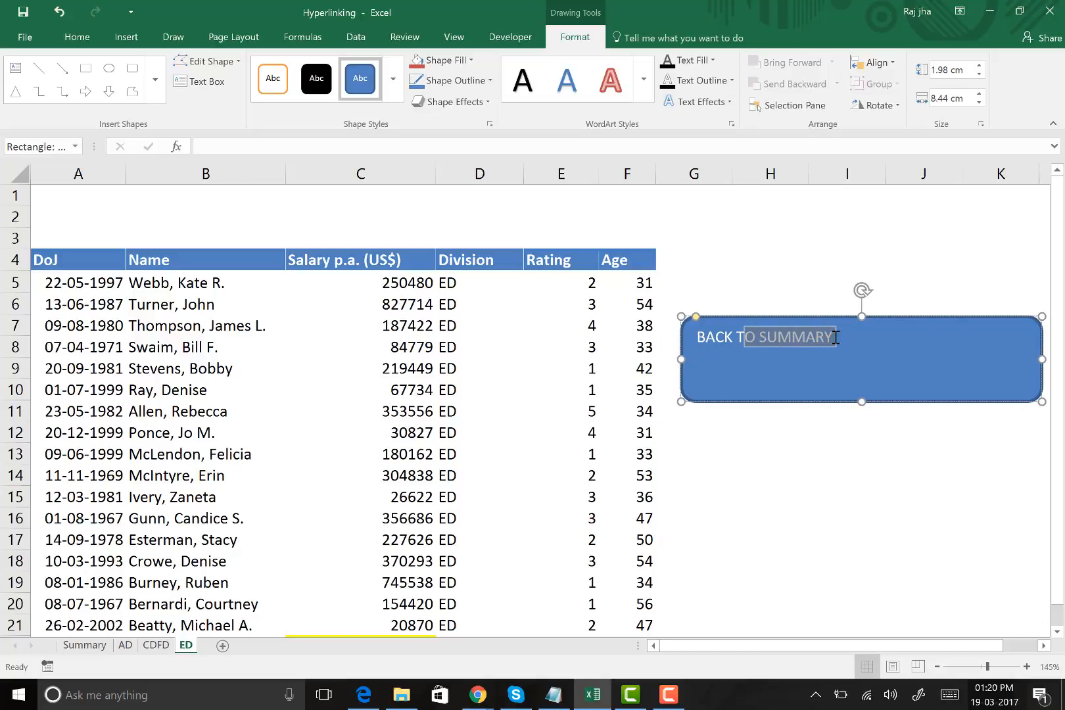
{"action": "key", "text": "shift+Left"}
{"action": "key", "text": "shift+Left"}
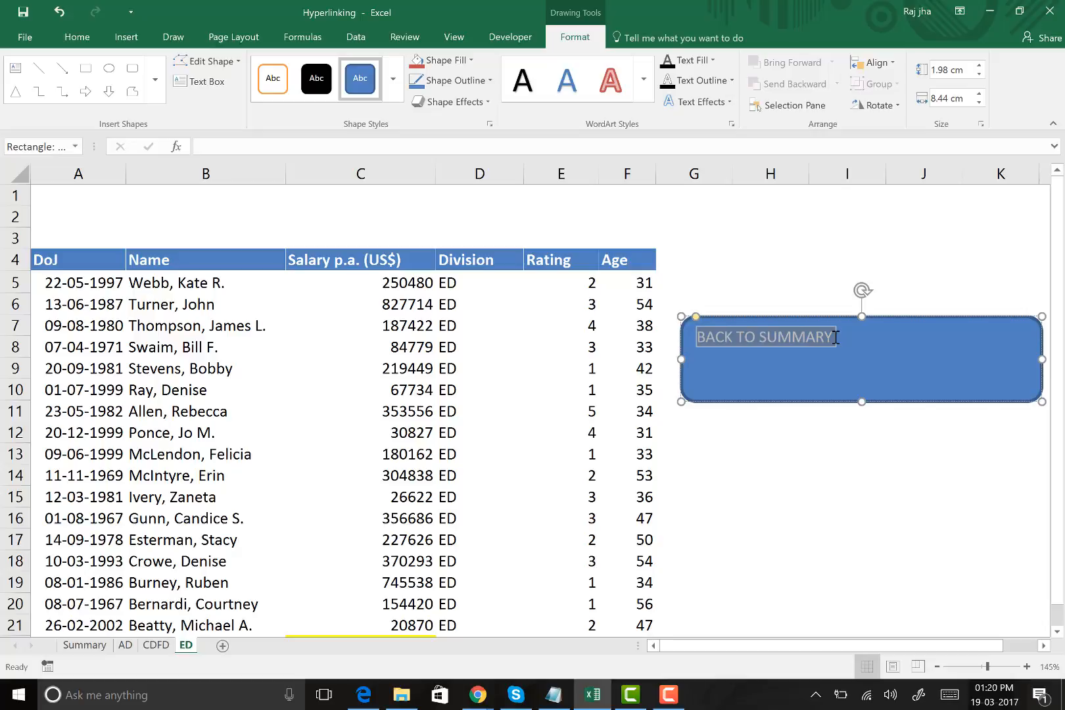
{"action": "left_click", "coordinate": [879, 360]}
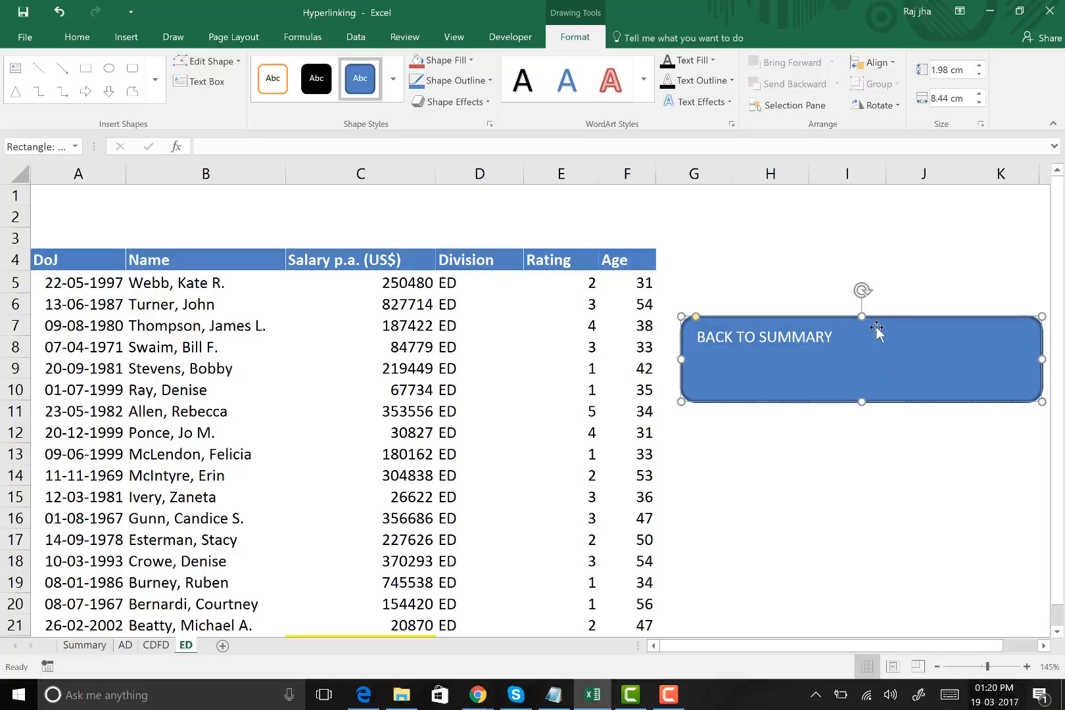
Hyperlink the BACK TO SUMMARY rounded rectangle on the ED sheet to cell A1 of the Summary sheet in this document
{"action": "right_click", "coordinate": [832, 315]}
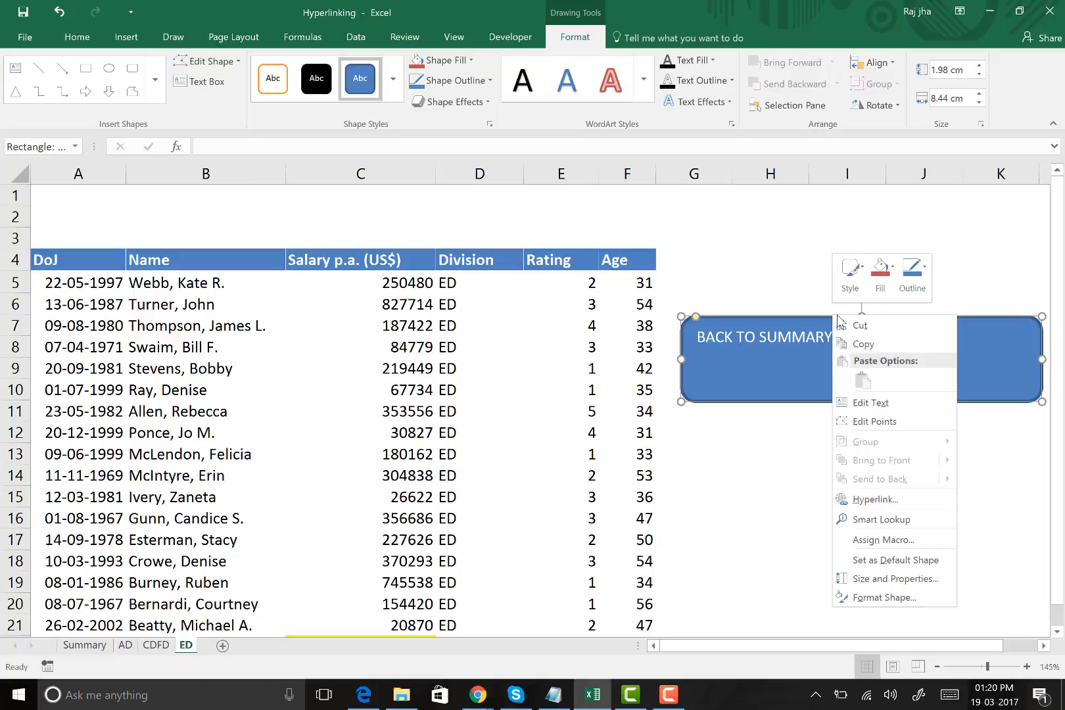
{"action": "left_click", "coordinate": [874, 499]}
{"action": "left_click_drag", "start_coordinate": [751, 363], "coordinate": [357, 186]}
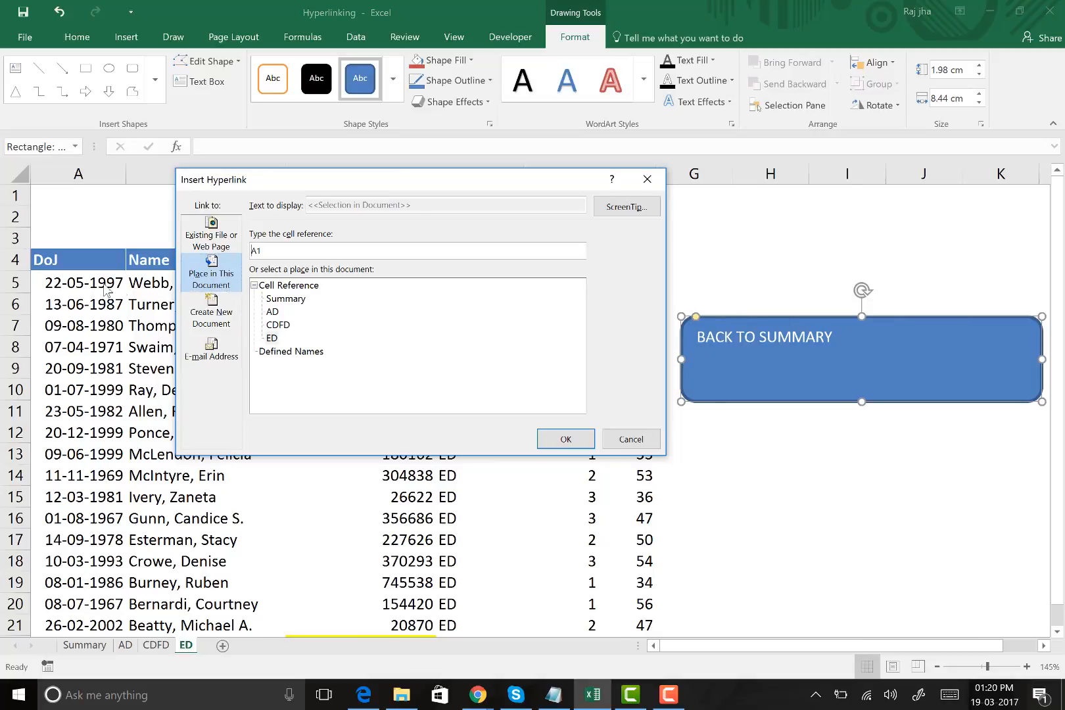
{"action": "left_click", "coordinate": [288, 300]}
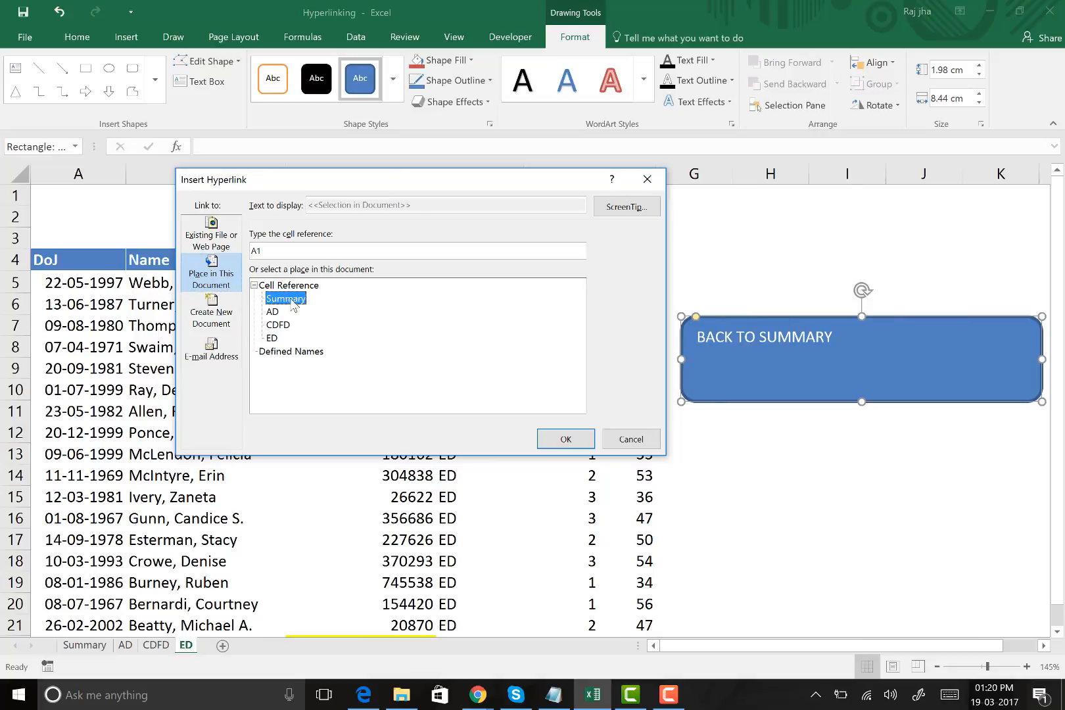
{"action": "left_click", "coordinate": [573, 439]}
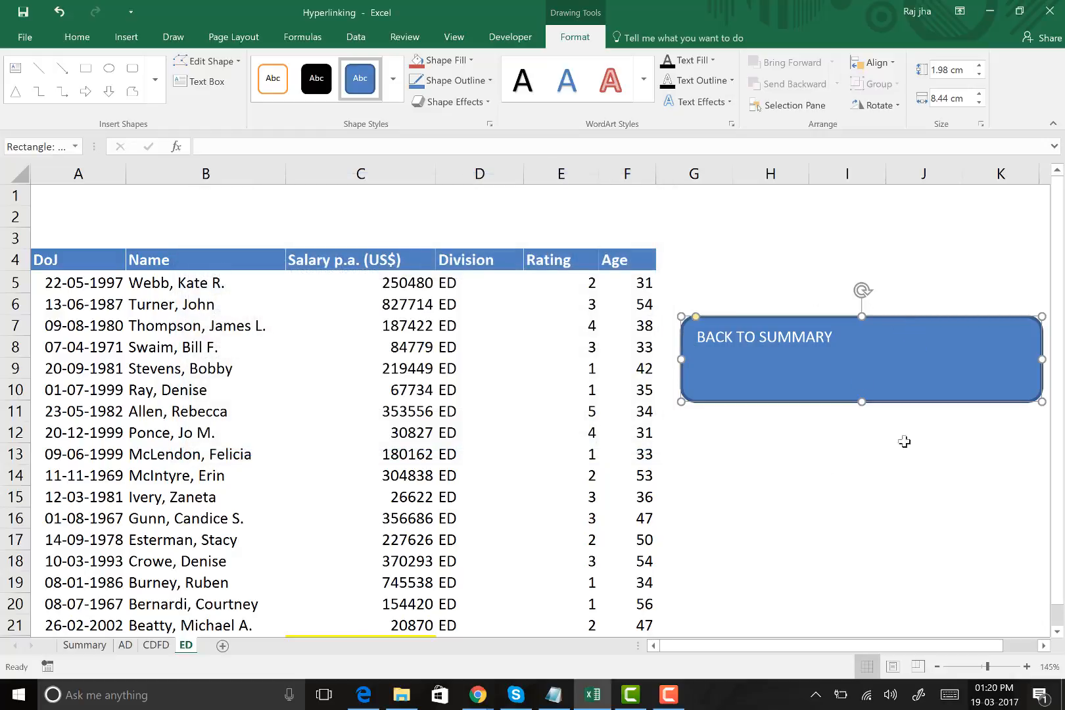
Test the BACK TO SUMMARY shape's link and return to the ED sheet through the ED hyperlink in B7
{"action": "left_click", "coordinate": [922, 492]}
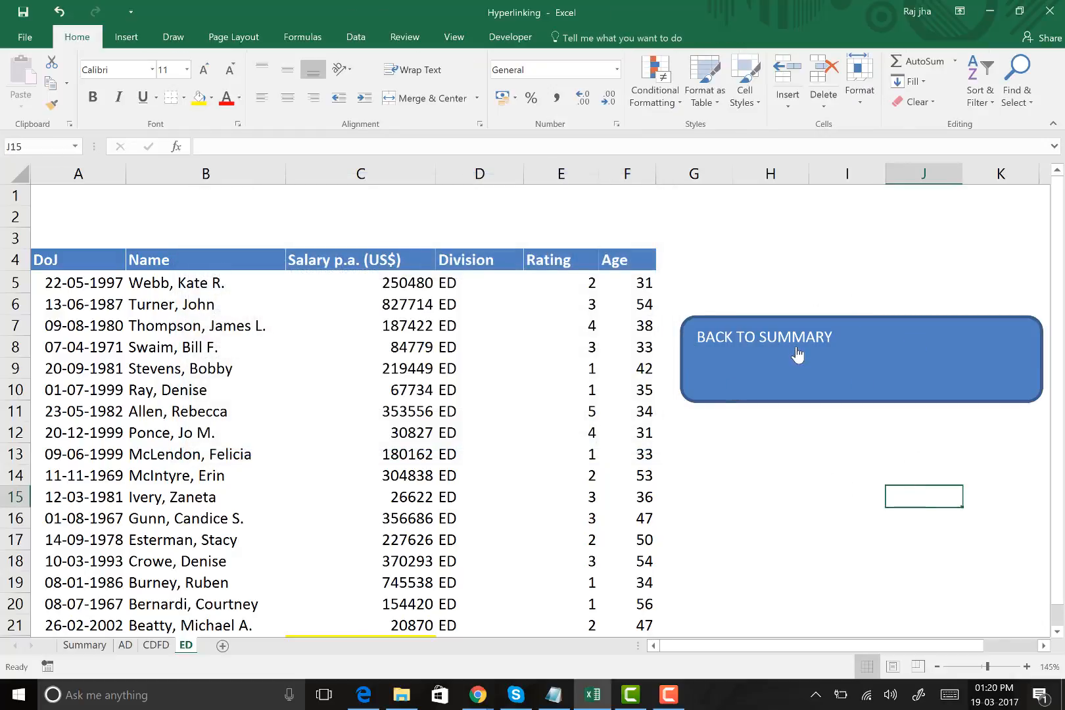
{"action": "left_click", "coordinate": [819, 355]}
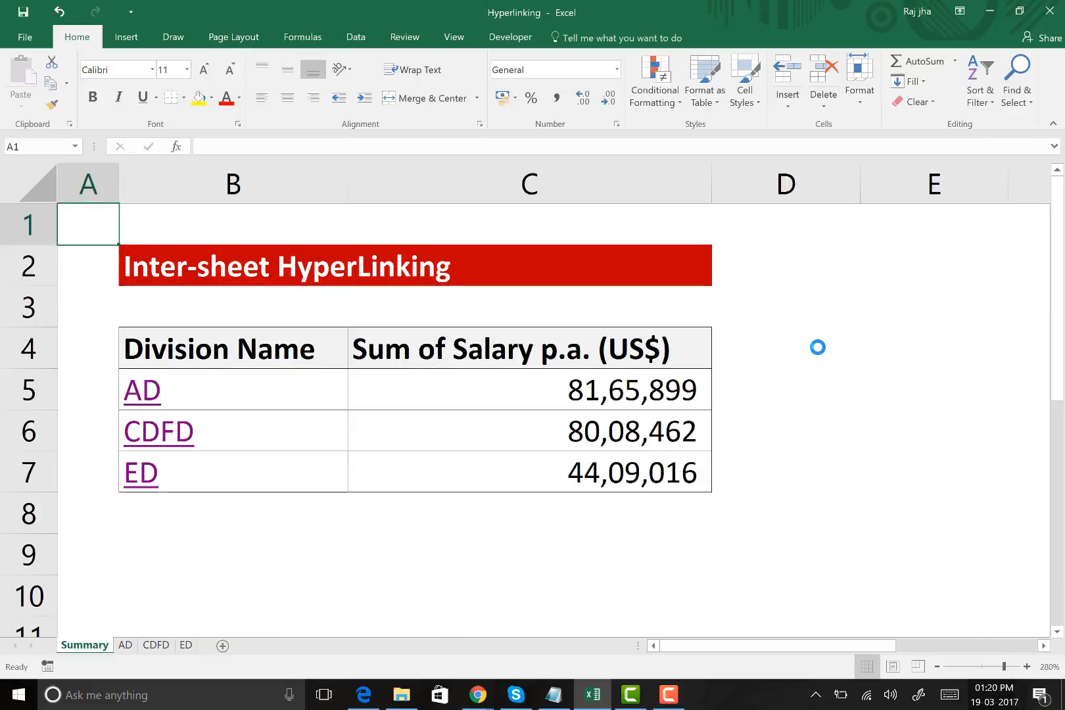
{"action": "left_click", "coordinate": [139, 474]}
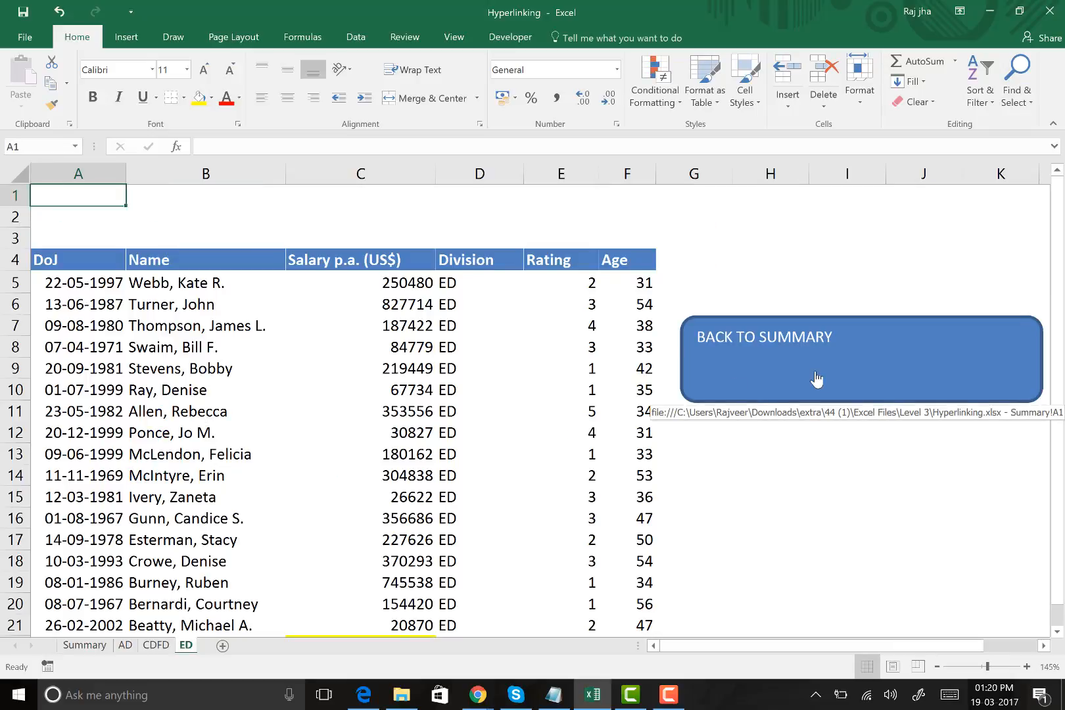
Review the hyperlink settings of the BACK TO SUMMARY shape and close them without saving changes
{"action": "right_click", "coordinate": [856, 343]}
{"action": "key", "text": "Escape"}
{"action": "right_click", "coordinate": [923, 338]}
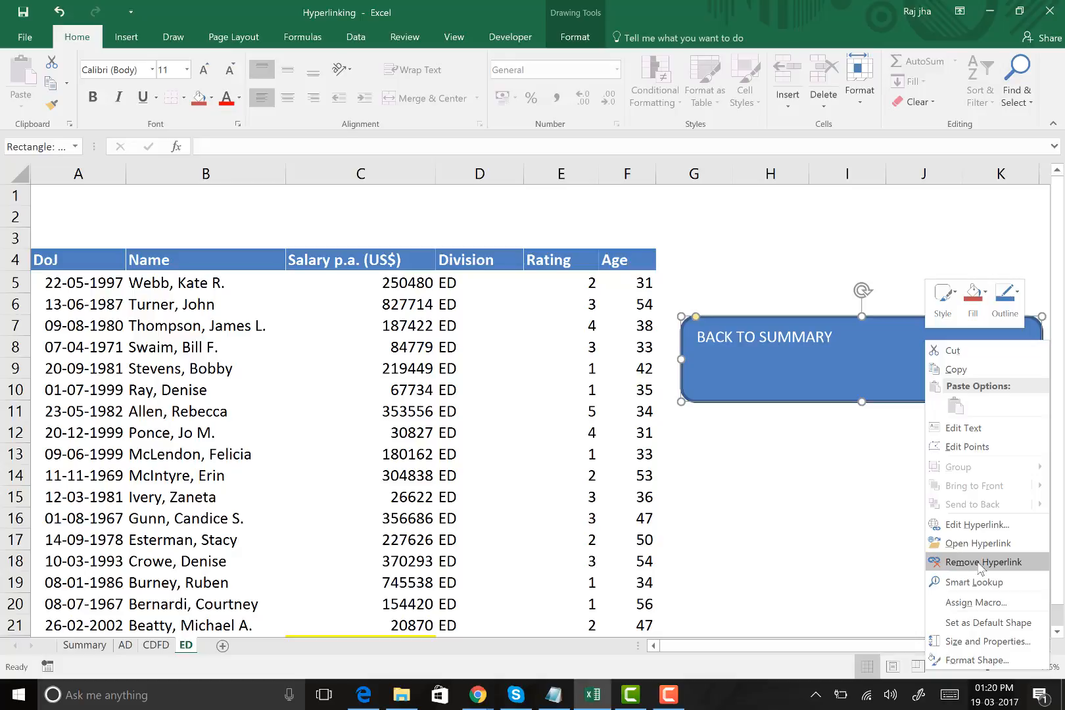
{"action": "left_click", "coordinate": [978, 525]}
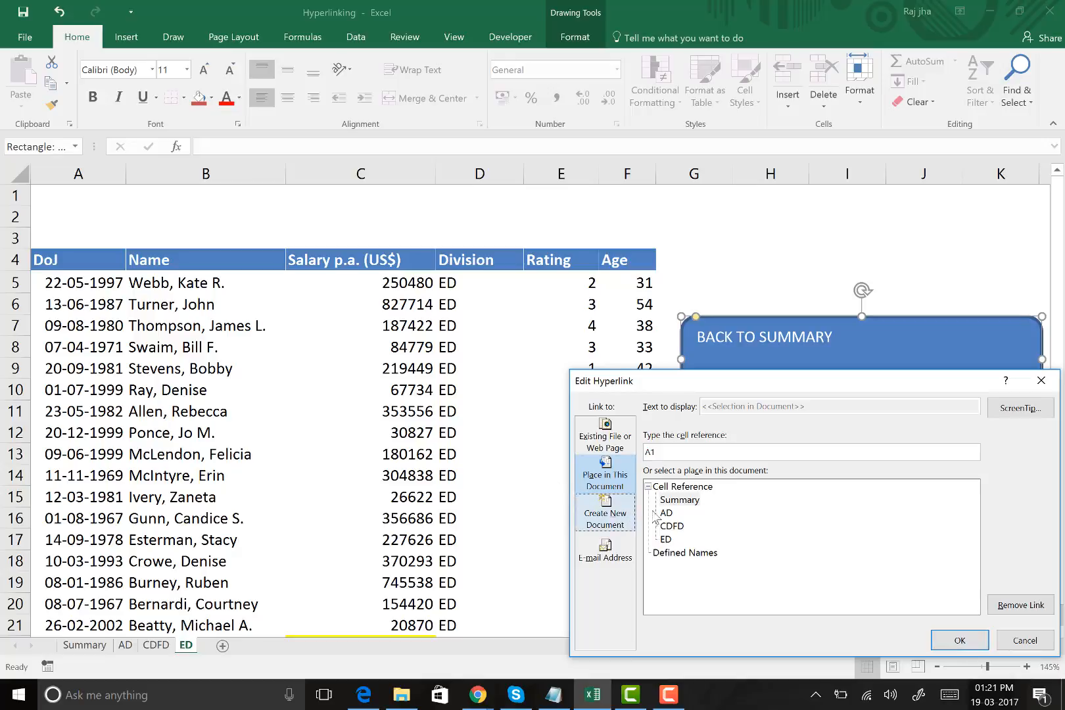
{"action": "left_click", "coordinate": [666, 539]}
{"action": "left_click", "coordinate": [1026, 641]}
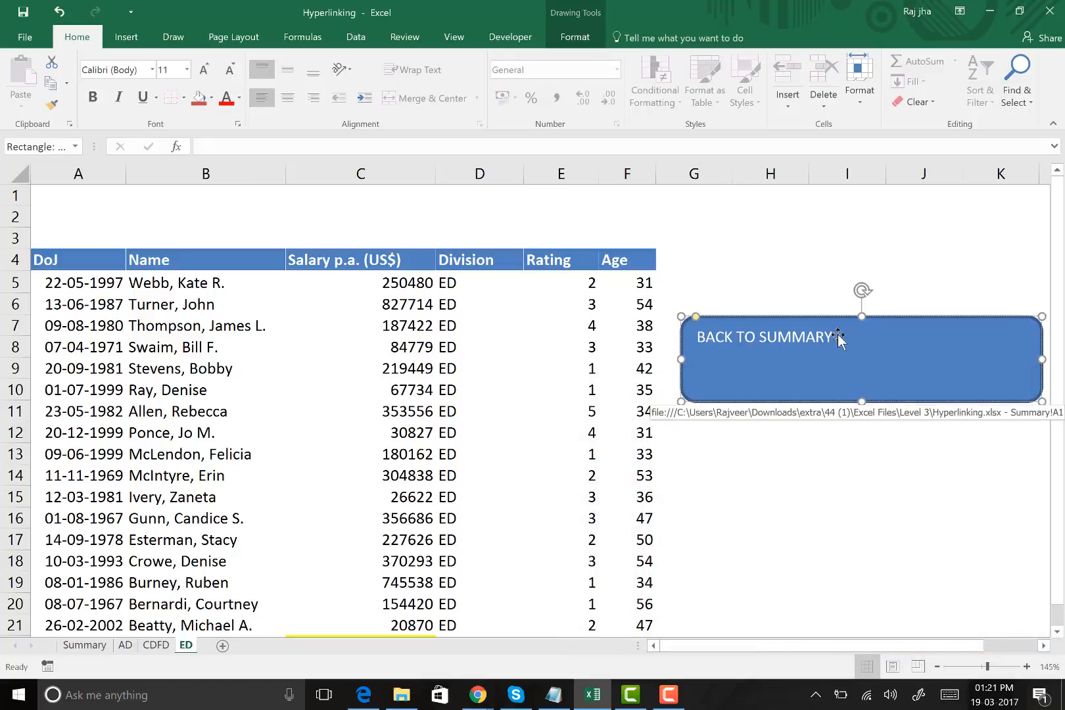
Centre the BACK TO SUMMARY text horizontally and vertically within the rounded rectangle
{"action": "key", "text": "shift+Left"}
{"action": "key", "text": "shift+Left"}
{"action": "key", "text": "shift+Left"}
{"action": "key", "text": "shift+Left"}
{"action": "key", "text": "shift+Left"}
{"action": "key", "text": "shift+Left"}
{"action": "key", "text": "shift+Left"}
{"action": "key", "text": "shift+Left"}
{"action": "key", "text": "shift+Left"}
{"action": "key", "text": "shift+Left"}
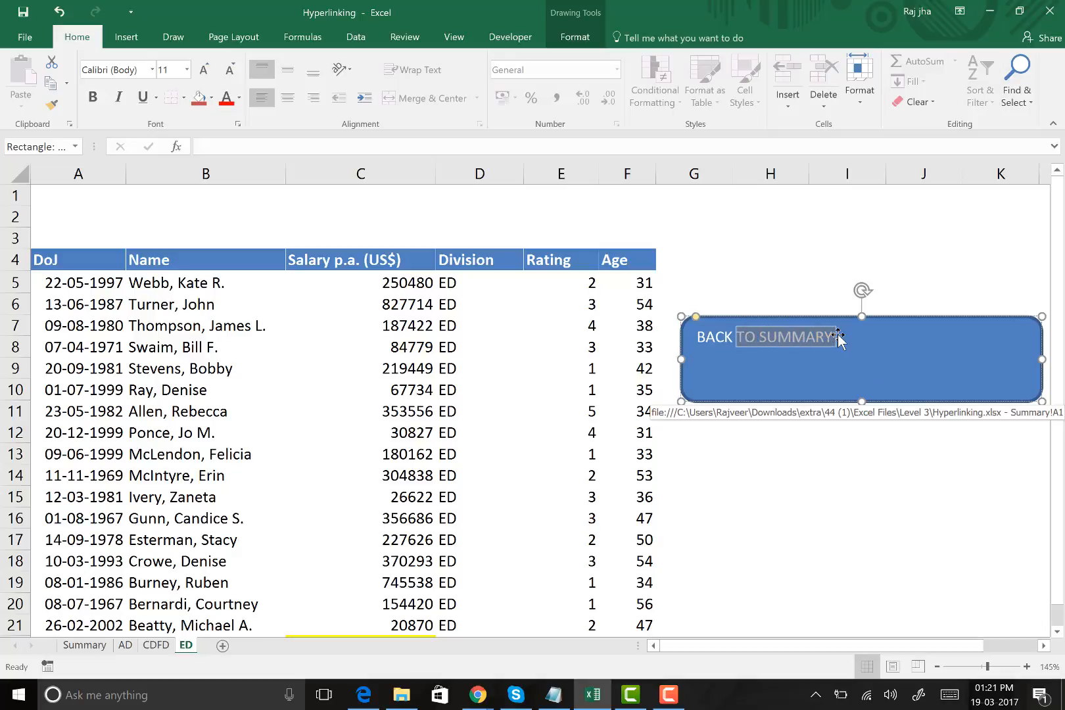
{"action": "key", "text": "shift+Left"}
{"action": "key", "text": "shift+Left"}
{"action": "key", "text": "shift+Left"}
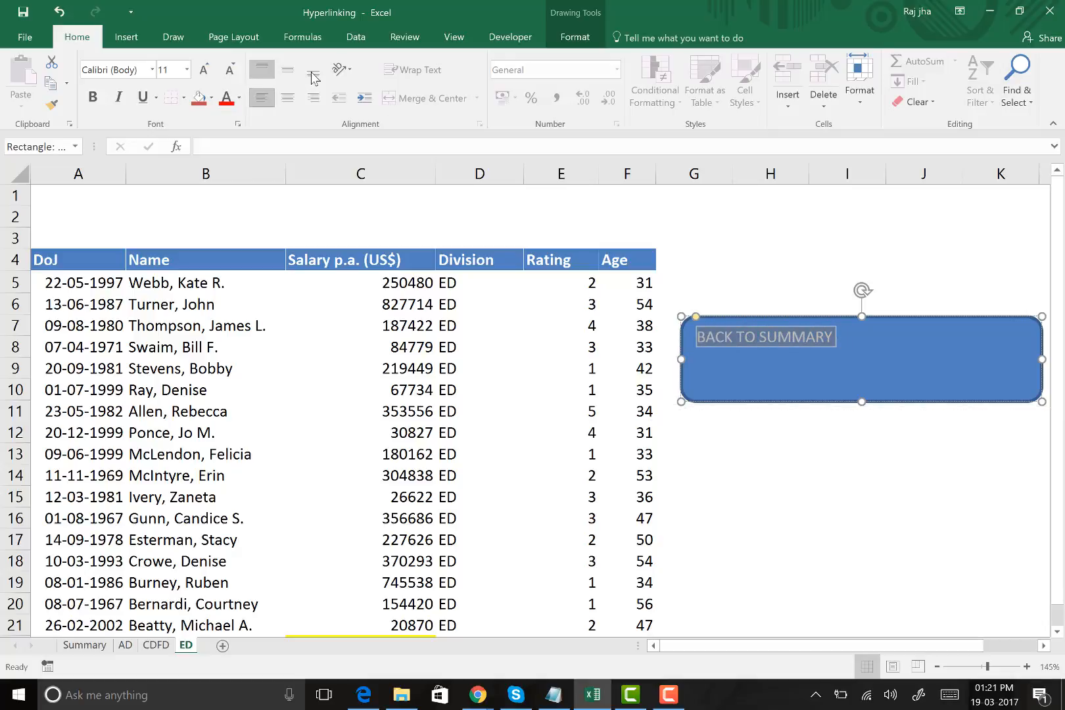
{"action": "left_click", "coordinate": [288, 69]}
{"action": "left_click", "coordinate": [287, 98]}
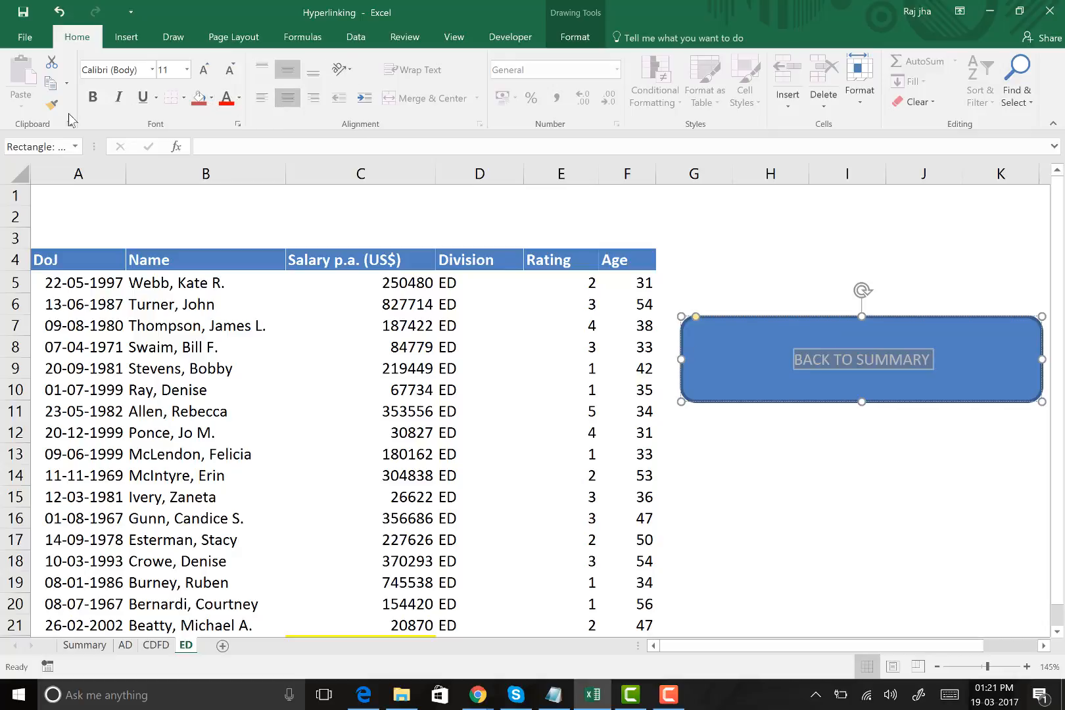
Make the BACK TO SUMMARY text bold, set its font size to 20 and deselect the shape
{"action": "left_click", "coordinate": [93, 97]}
{"action": "left_click", "coordinate": [186, 69]}
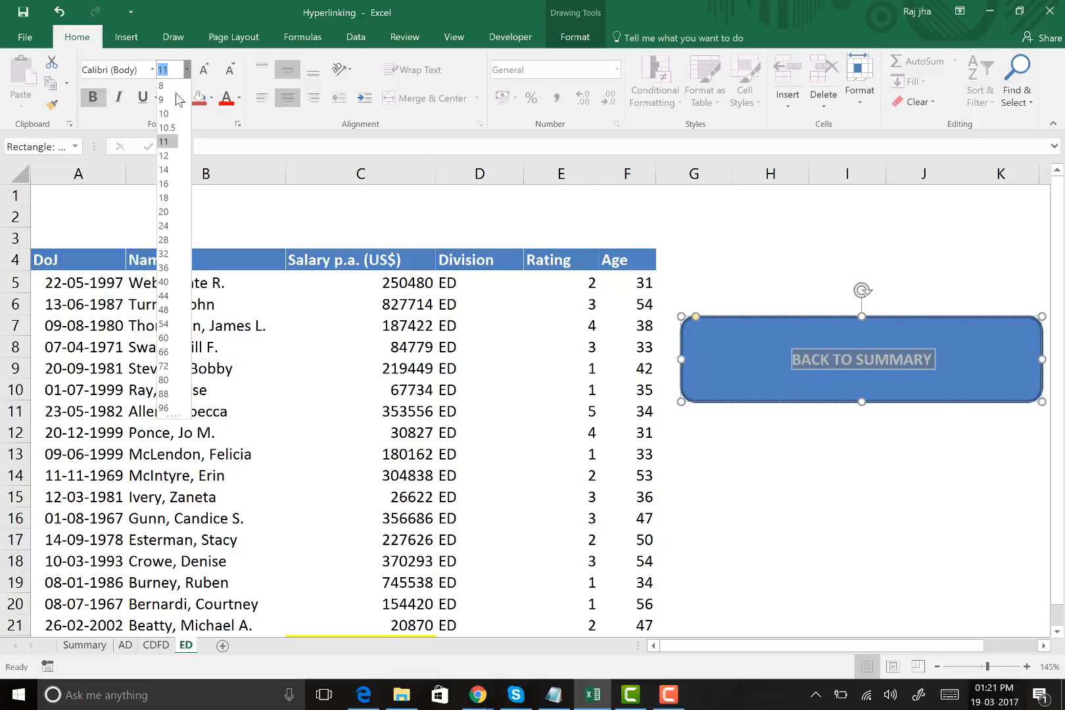
{"action": "left_click", "coordinate": [168, 213]}
{"action": "left_click", "coordinate": [815, 261]}
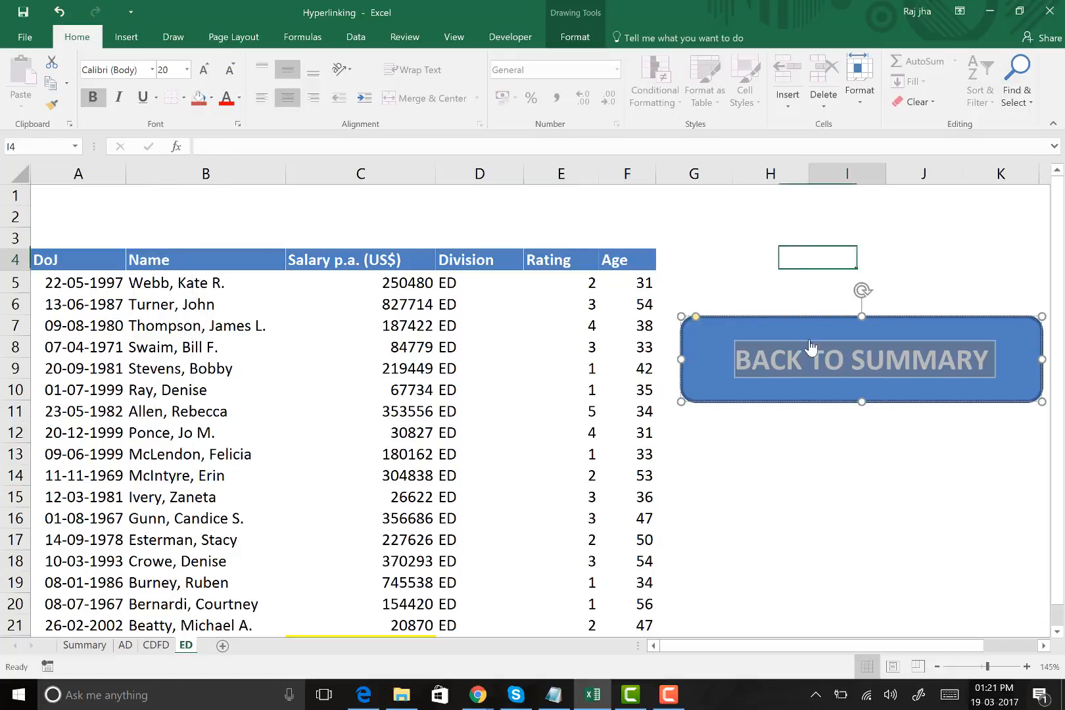
Follow the BACK TO SUMMARY shape's link, test the AD hyperlink in B5 and return to the Summary sheet
{"action": "left_click", "coordinate": [885, 434]}
{"action": "left_click", "coordinate": [880, 362]}
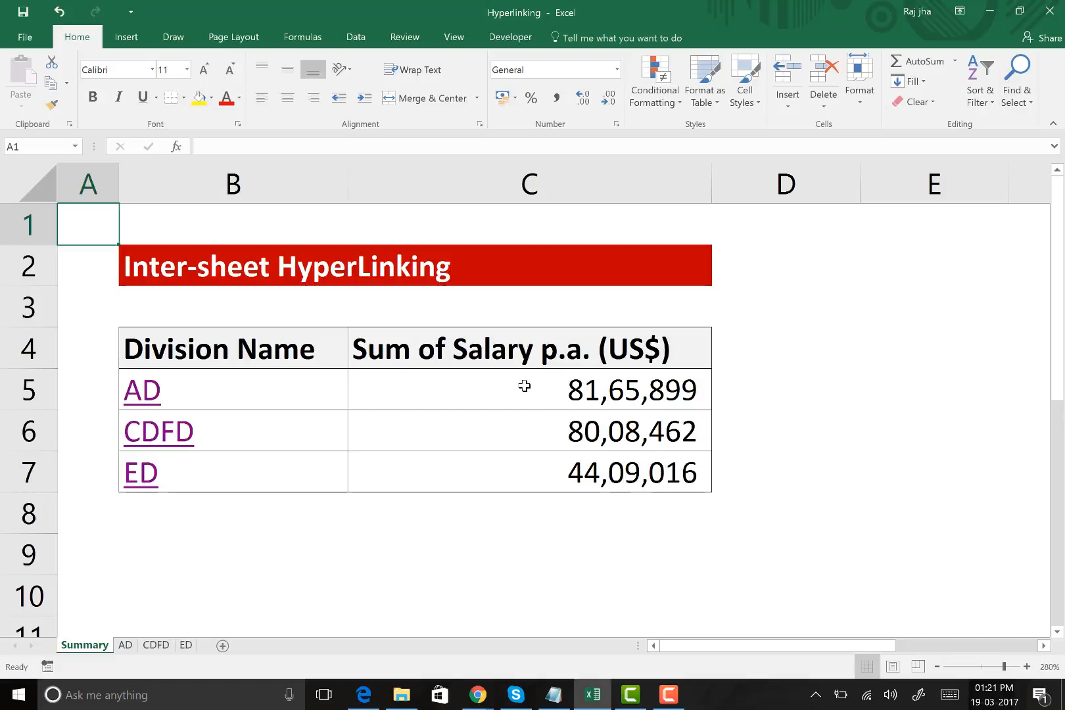
{"action": "left_click", "coordinate": [134, 397]}
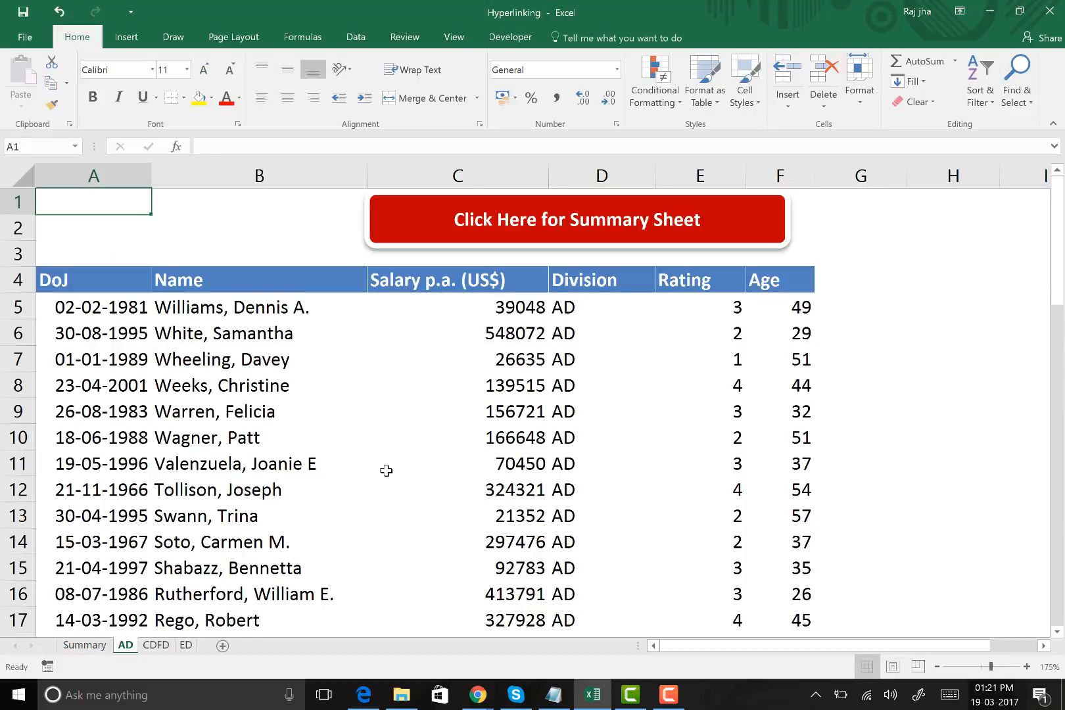
{"action": "left_click", "coordinate": [86, 647]}
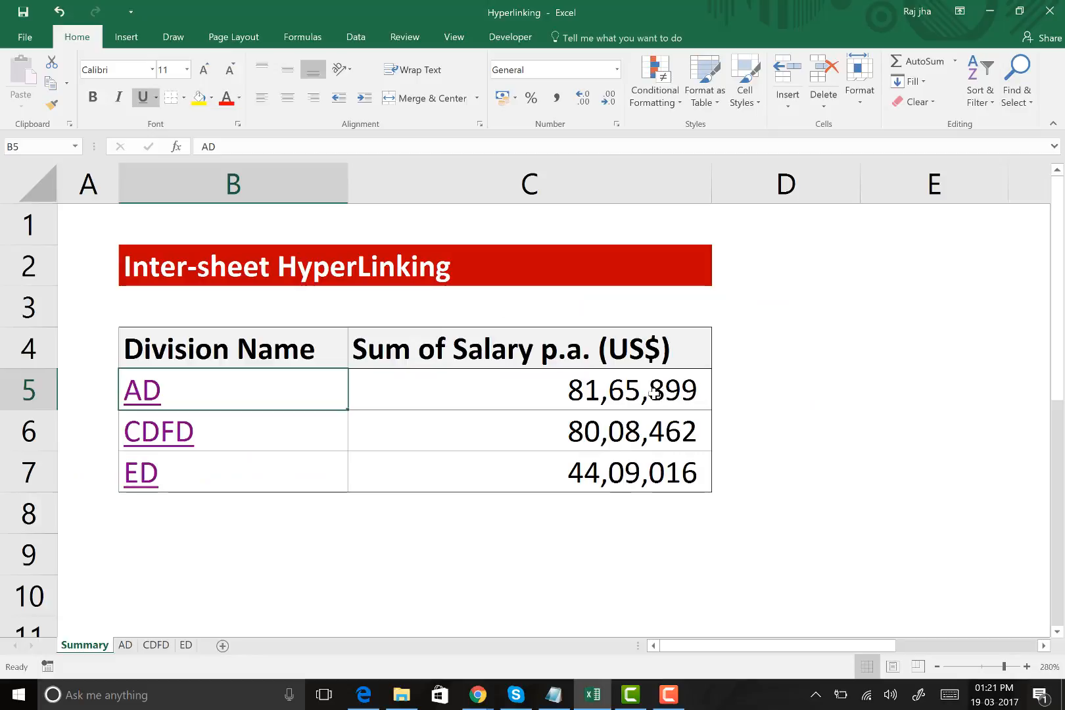
Compare the salary total in C46 of the AD sheet with the AD sum in C5 of the Summary sheet
{"action": "left_click", "coordinate": [126, 647]}
{"action": "scroll", "coordinate": [552, 386], "scroll_direction": "down", "scroll_amount": 15}
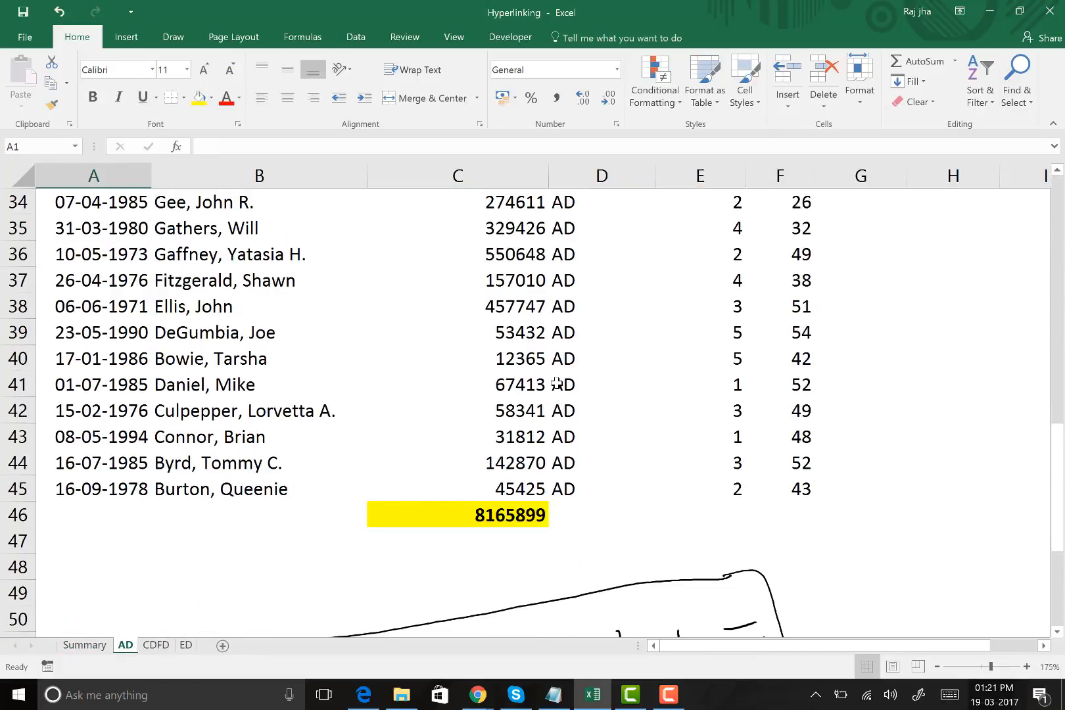
{"action": "left_click", "coordinate": [499, 206]}
{"action": "scroll", "coordinate": [453, 280], "scroll_direction": "up", "scroll_amount": 1}
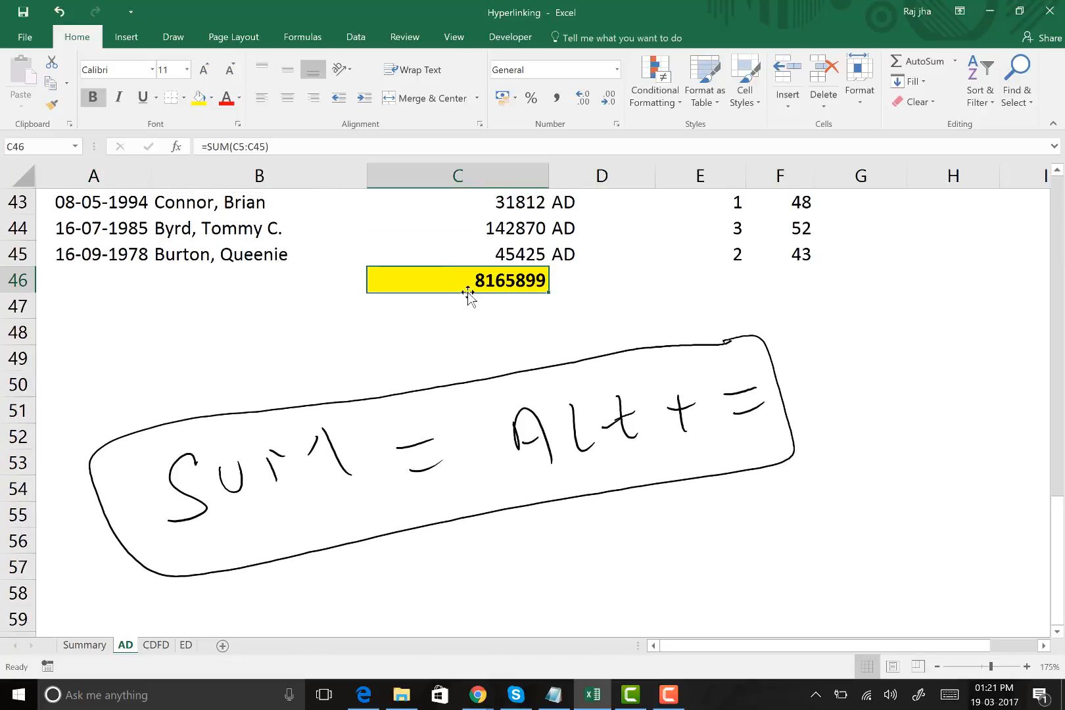
{"action": "left_click", "coordinate": [85, 645]}
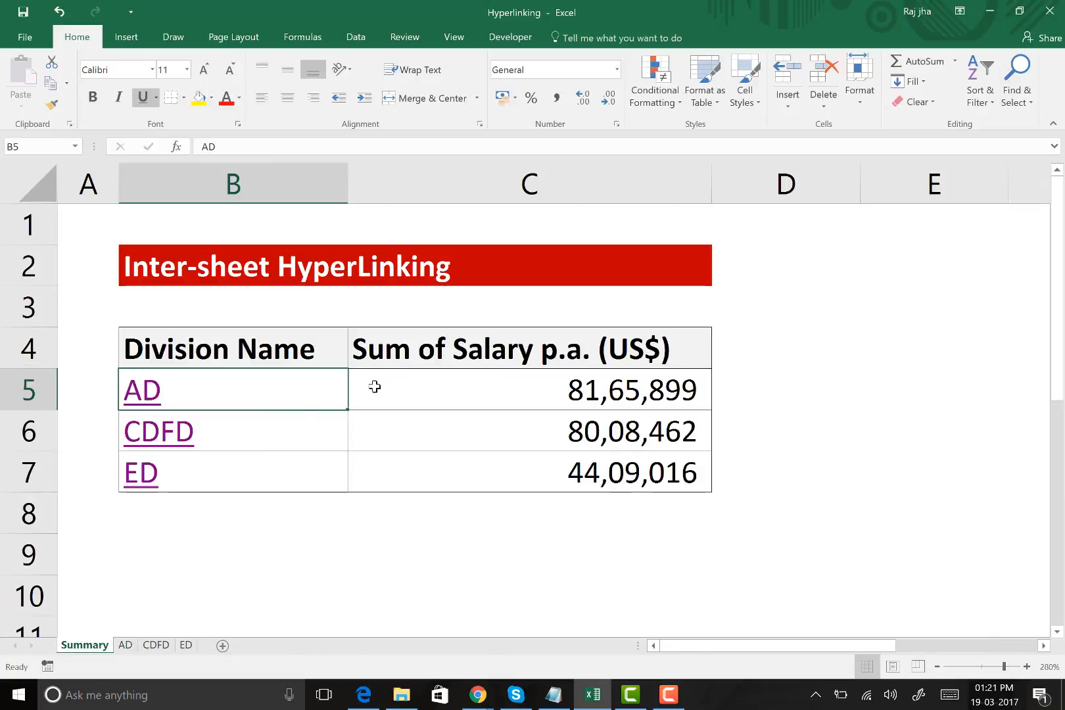
{"action": "left_click", "coordinate": [407, 385]}
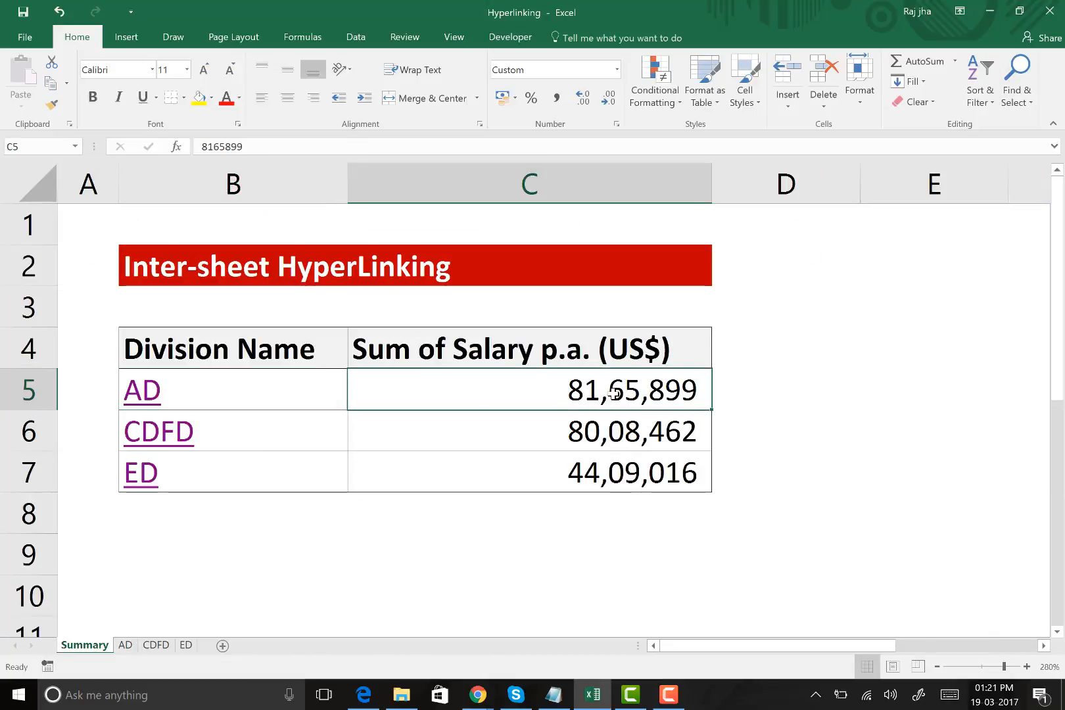
{"action": "left_click", "coordinate": [125, 645]}
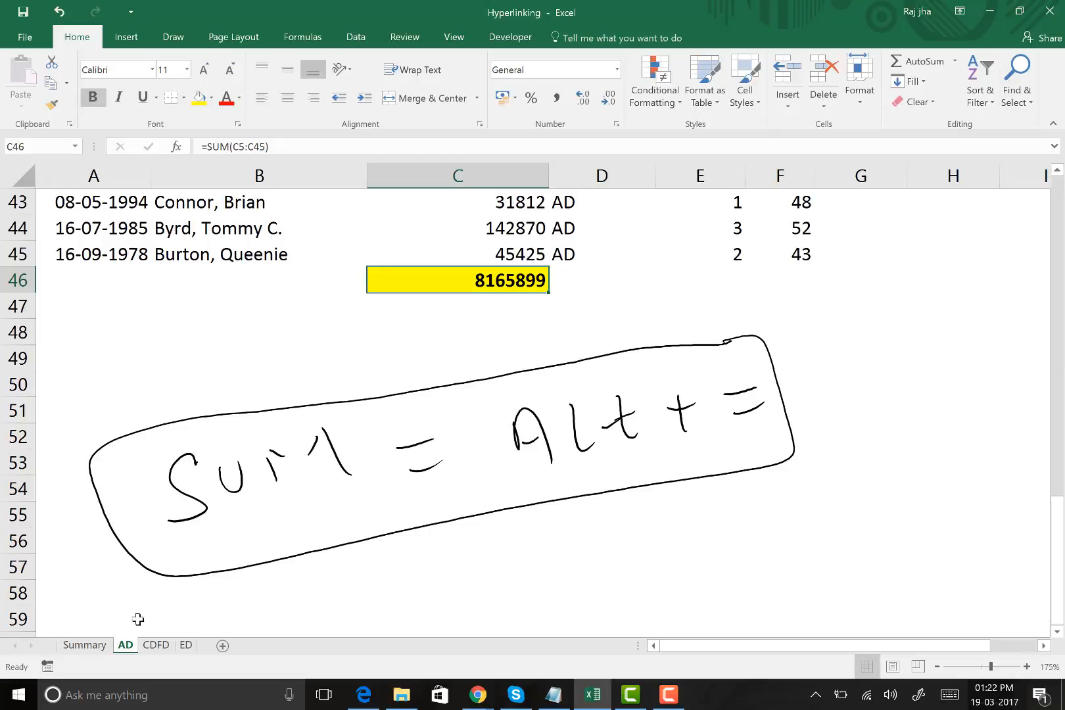
{"action": "left_click", "coordinate": [85, 647]}
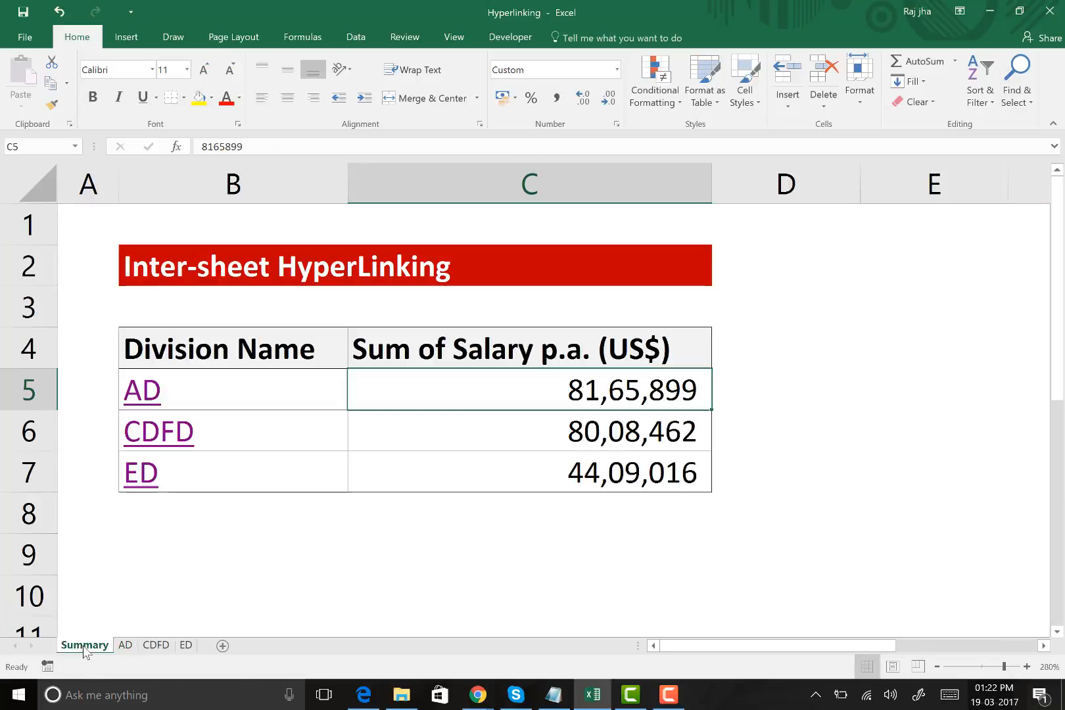
Compare the CDFD sum in C6 of the Summary sheet with the salary total in C53 of the CDFD sheet
{"action": "left_click", "coordinate": [600, 432]}
{"action": "left_click", "coordinate": [156, 645]}
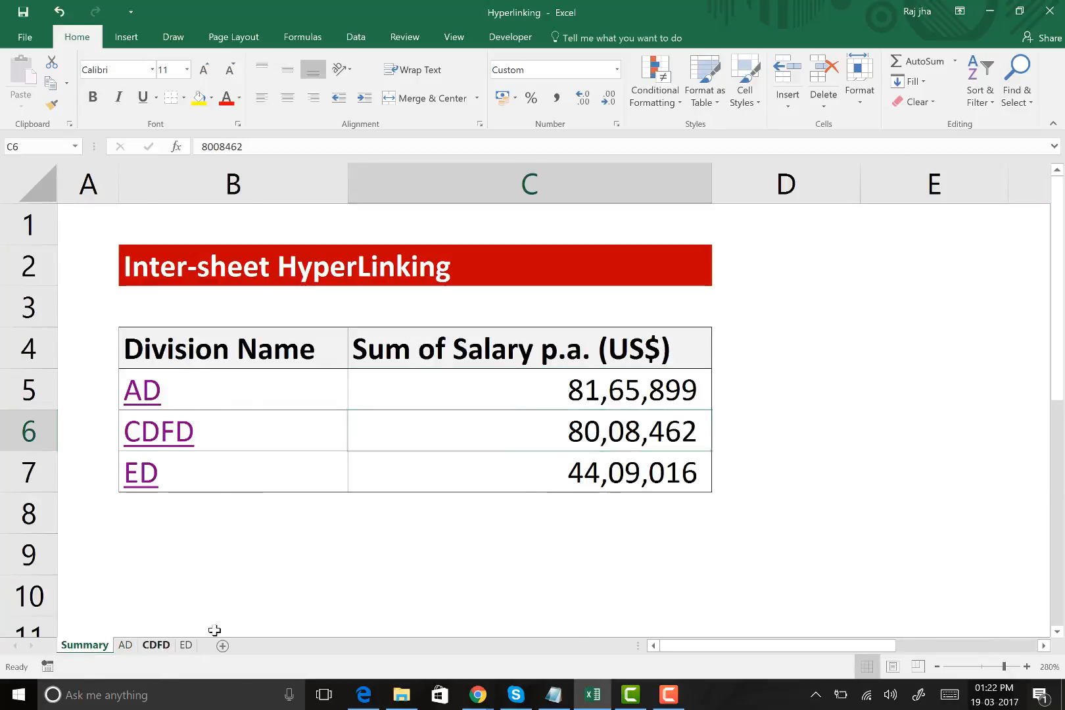
{"action": "scroll", "coordinate": [555, 394], "scroll_direction": "down", "scroll_amount": 15}
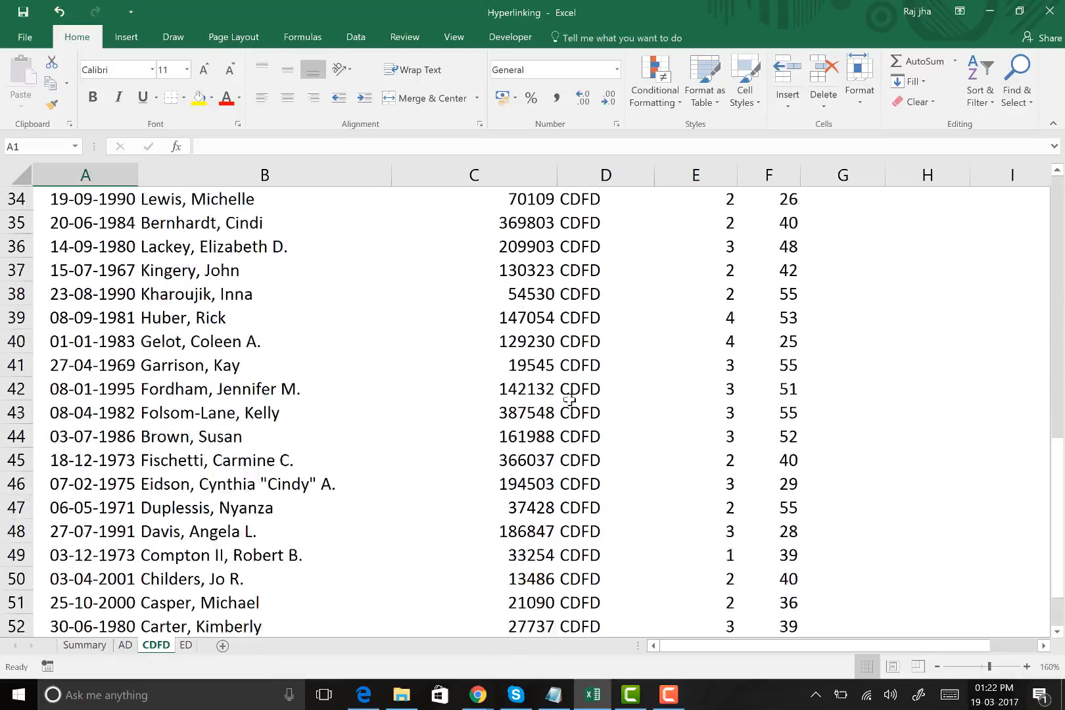
{"action": "left_click", "coordinate": [523, 365]}
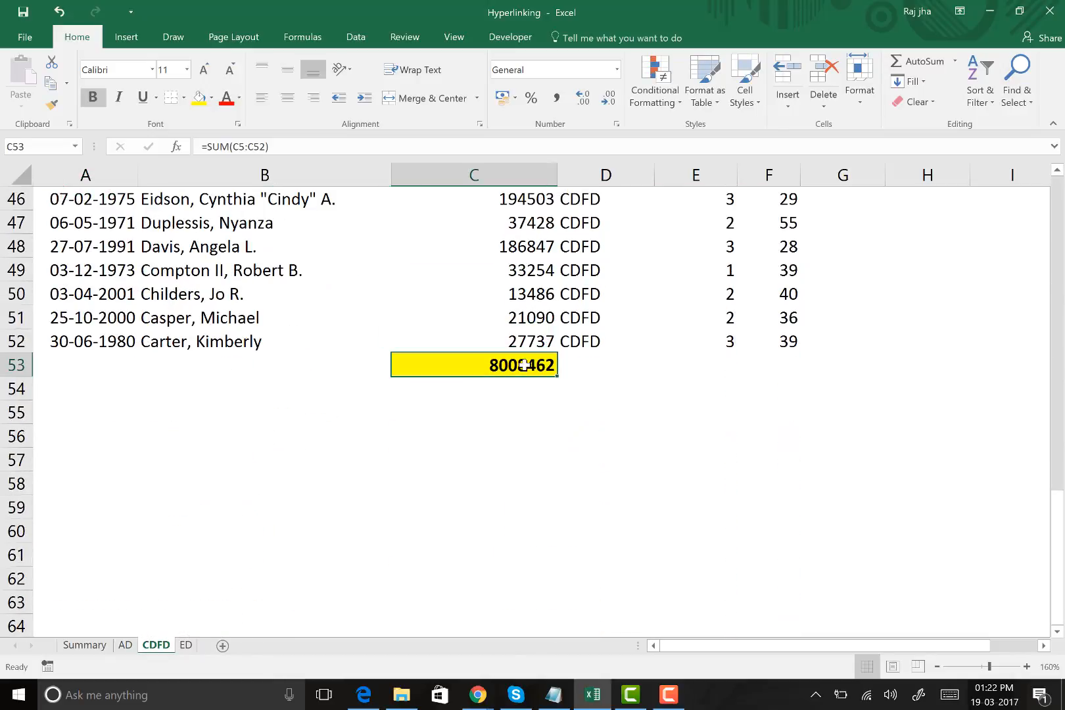
{"action": "left_click", "coordinate": [84, 645]}
Follow the AD hyperlink in B5, locate the salary total in C46 of the AD sheet and return to the Summary sheet
{"action": "left_click", "coordinate": [153, 400]}
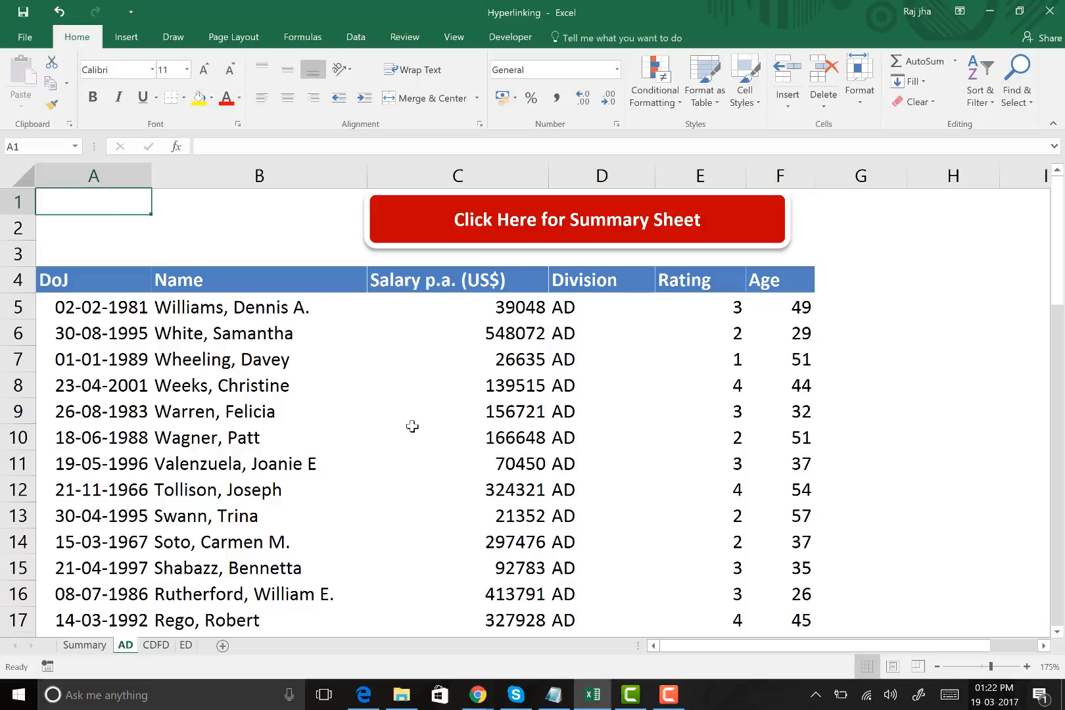
{"action": "scroll", "coordinate": [415, 426], "scroll_direction": "down", "scroll_amount": 1}
{"action": "scroll", "coordinate": [415, 426], "scroll_direction": "down", "scroll_amount": 13}
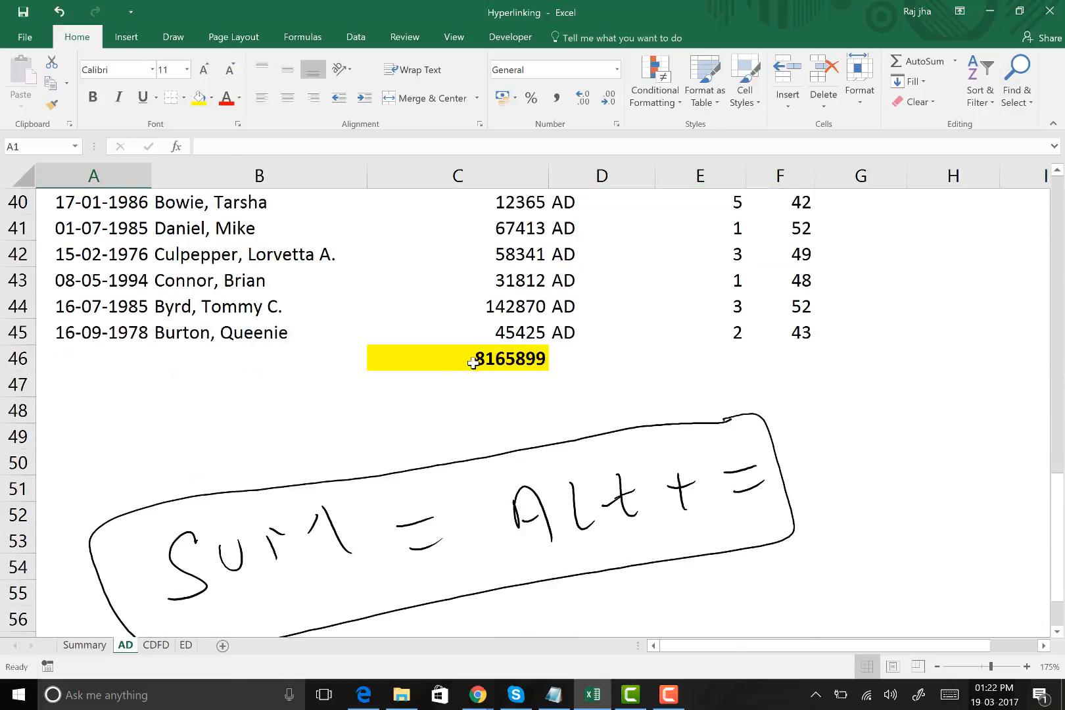
{"action": "left_click", "coordinate": [470, 358]}
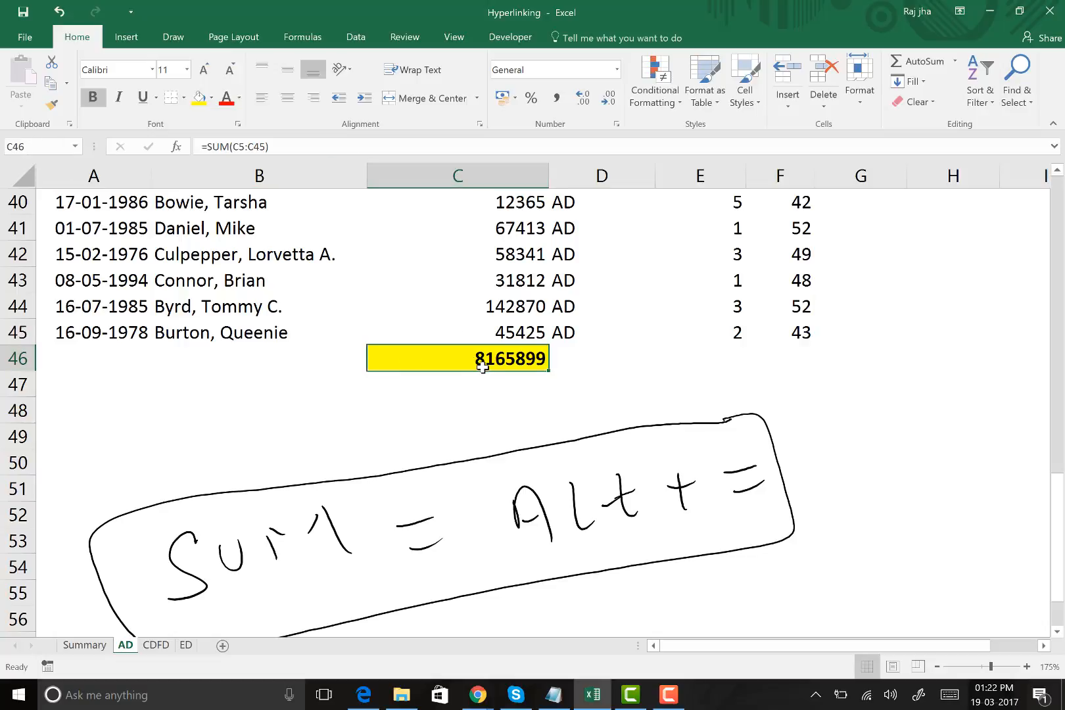
{"action": "left_click", "coordinate": [105, 647]}
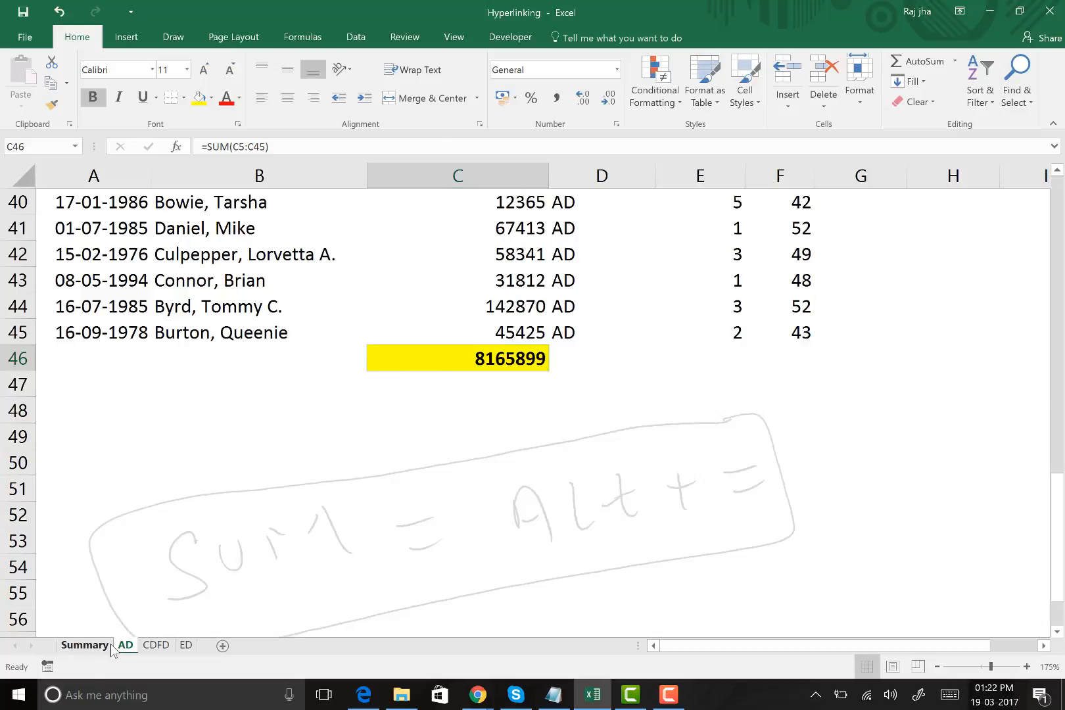
Hyperlink the AD salary sum in C5 of the Summary sheet to cell C46 of the AD sheet
{"action": "left_click", "coordinate": [523, 395]}
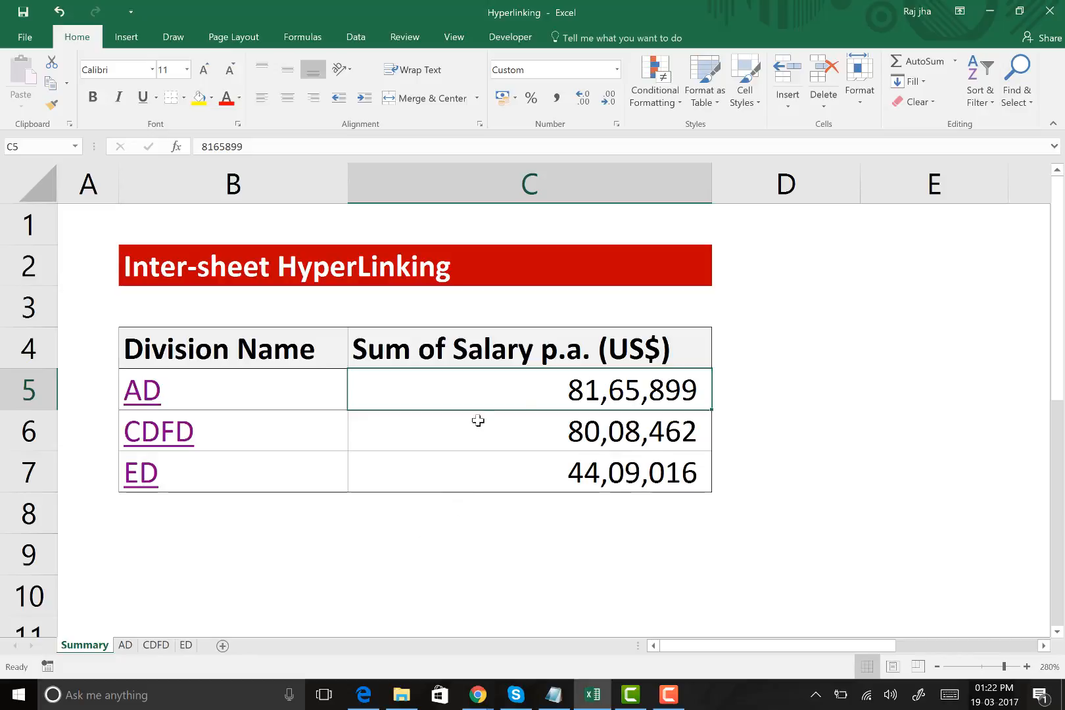
{"action": "right_click", "coordinate": [541, 387]}
{"action": "left_click", "coordinate": [572, 385]}
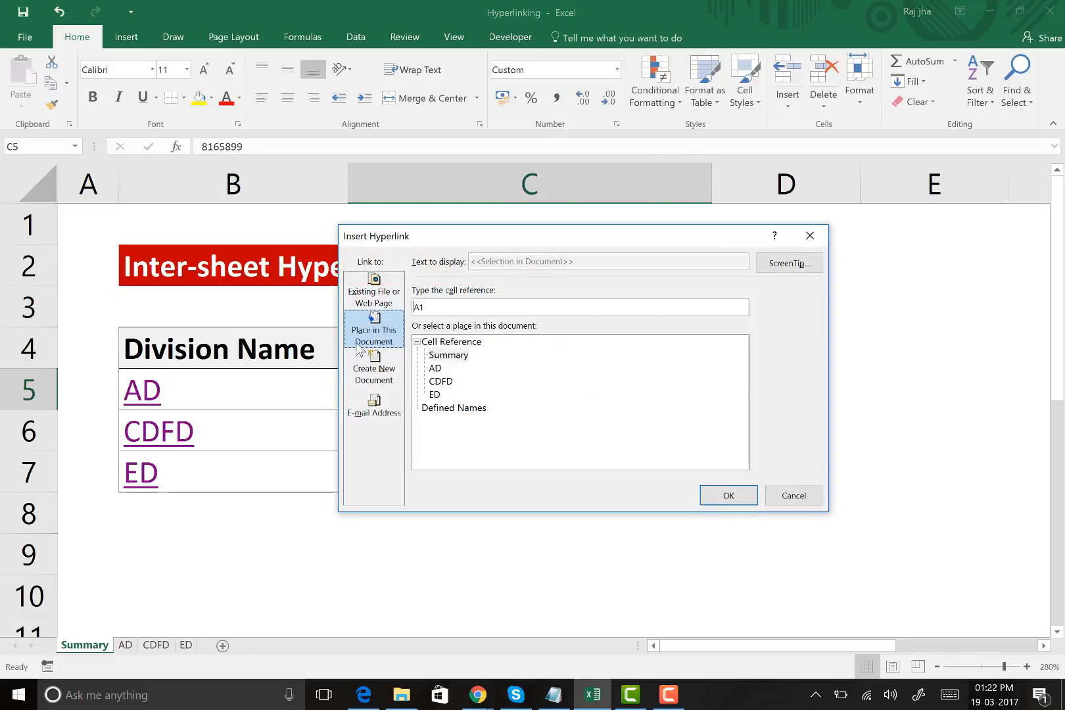
{"action": "left_click_drag", "start_coordinate": [506, 242], "coordinate": [712, 187]}
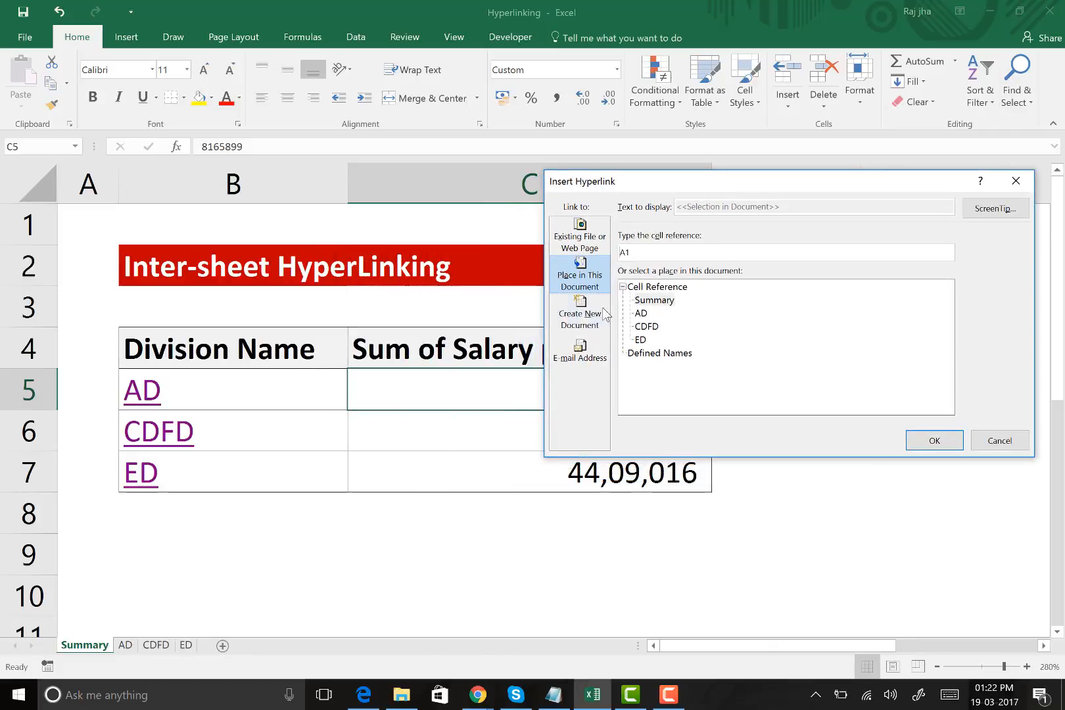
{"action": "left_click", "coordinate": [642, 315]}
{"action": "left_click", "coordinate": [660, 256]}
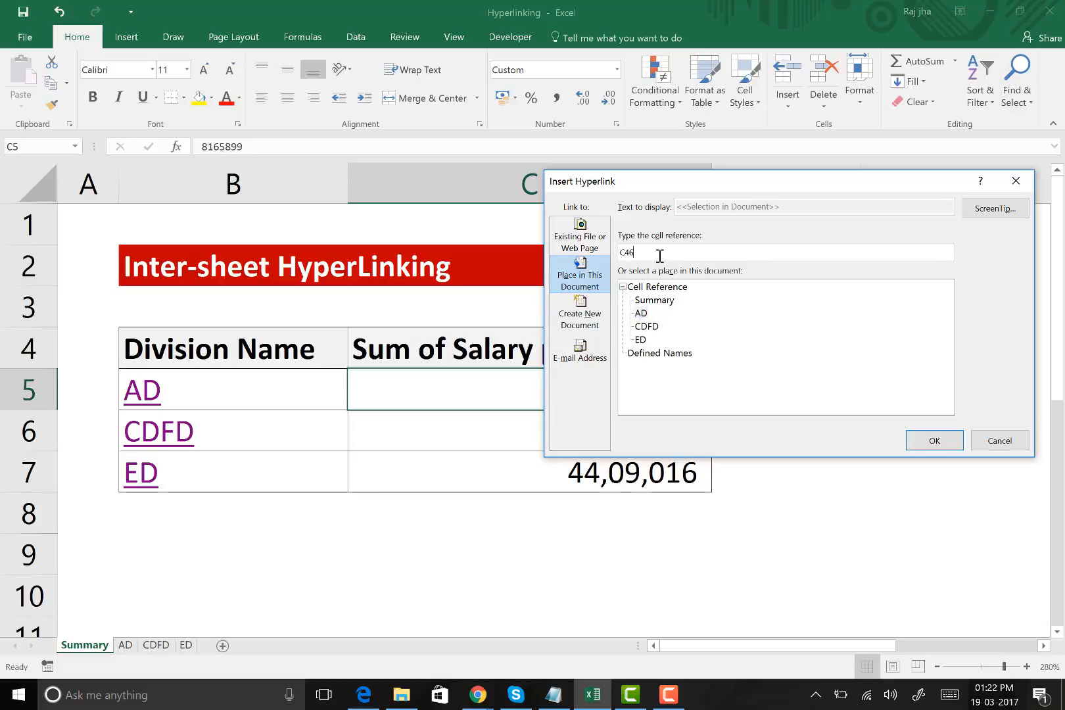
{"action": "left_click", "coordinate": [947, 442]}
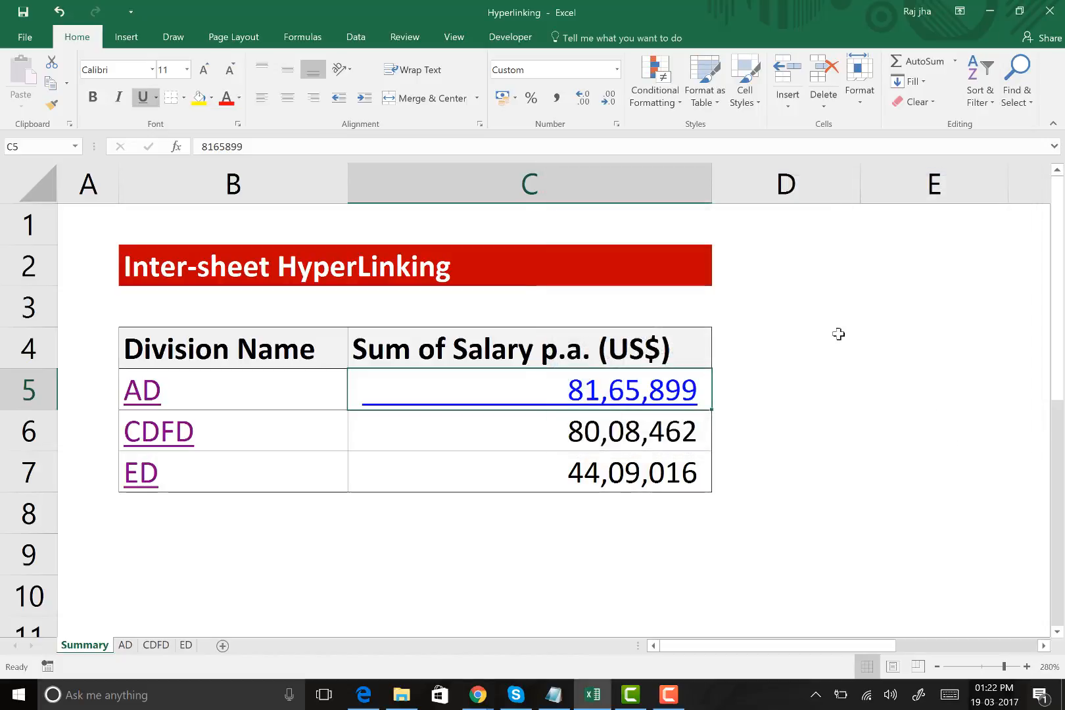
{"action": "left_click", "coordinate": [838, 334]}
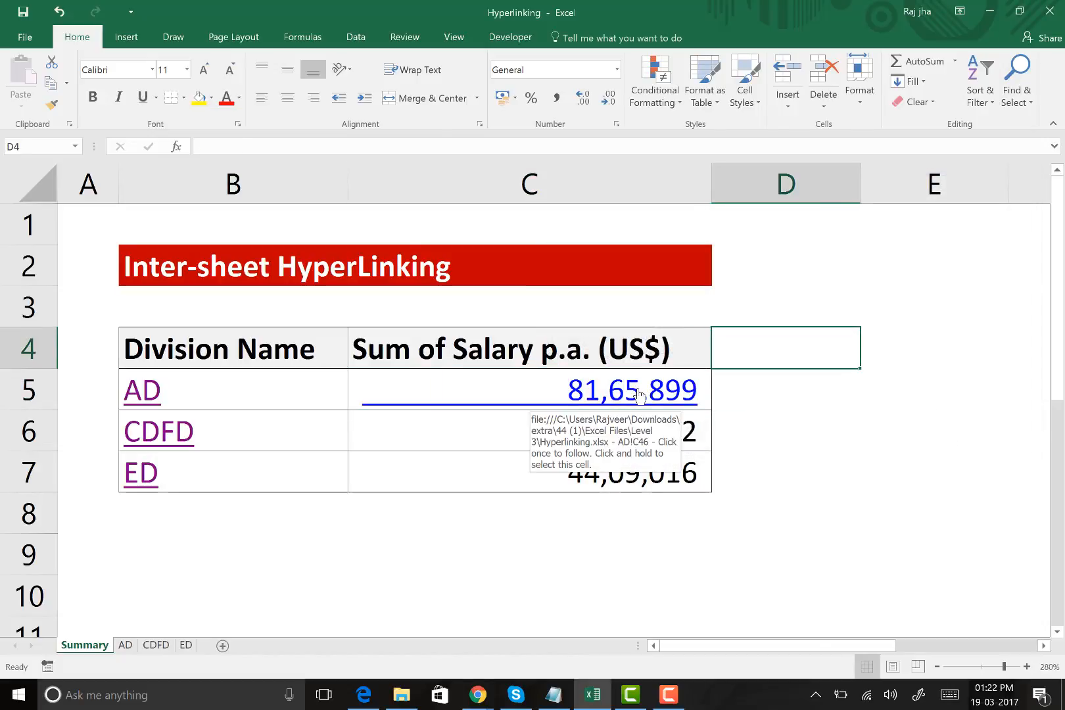
Follow the hyperlink in C5 to the salary total in C46 of the AD sheet and return to the Summary sheet
{"action": "left_click", "coordinate": [633, 388]}
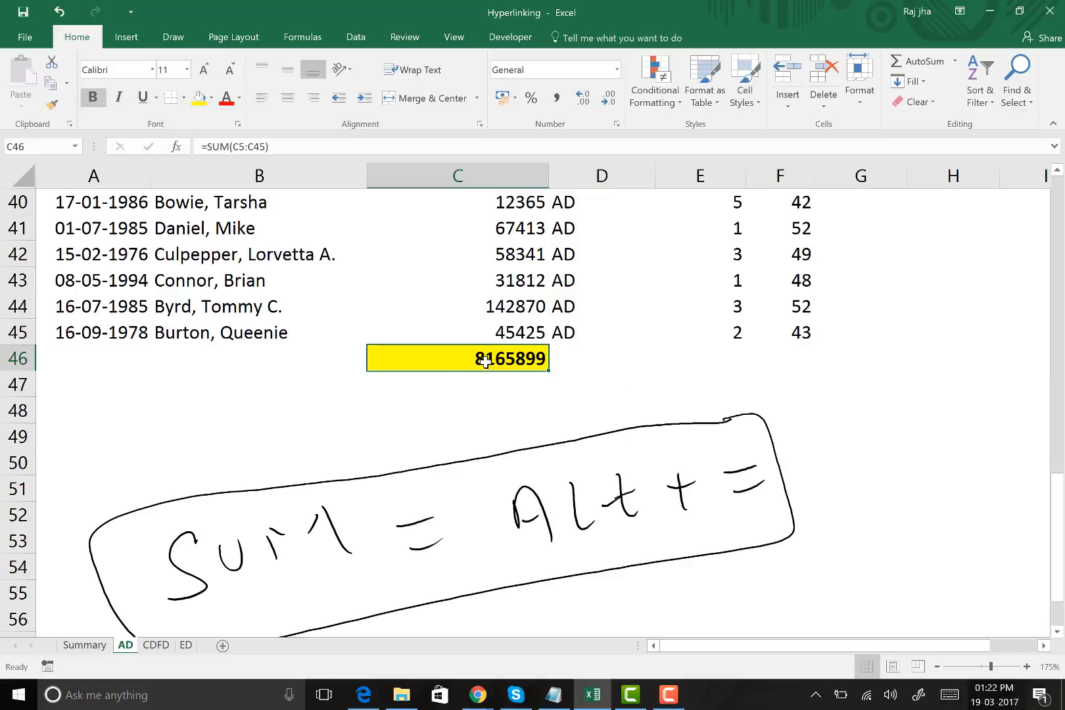
{"action": "left_click", "coordinate": [409, 403]}
{"action": "left_click", "coordinate": [516, 360]}
{"action": "right_click", "coordinate": [505, 362]}
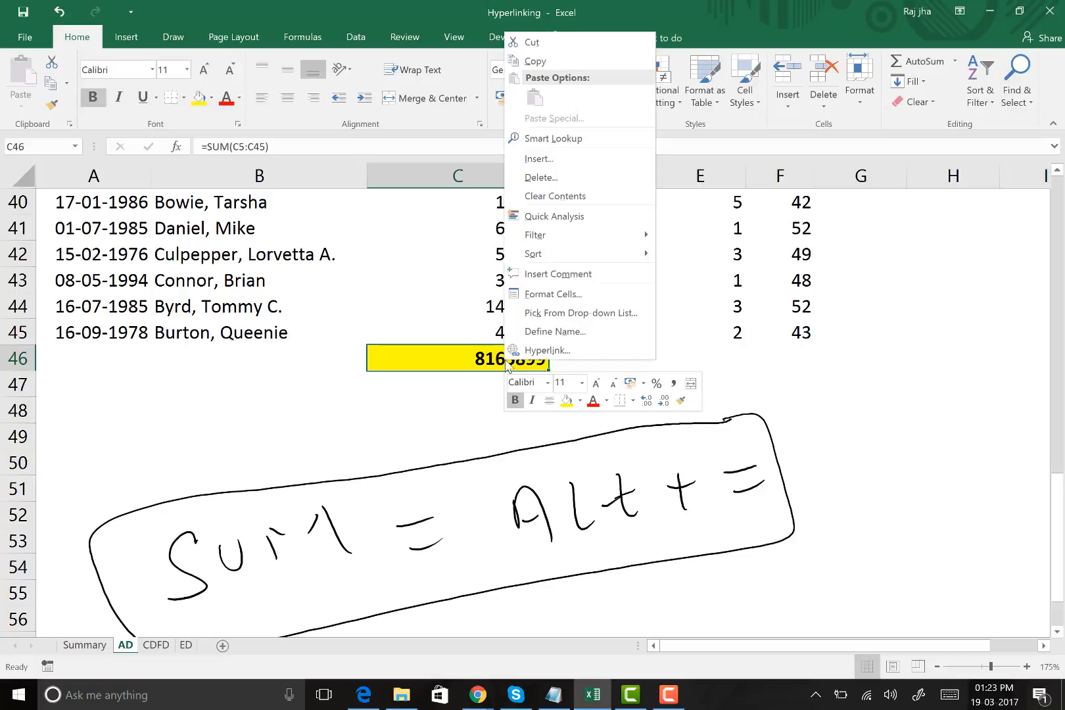
{"action": "key", "text": "Escape"}
{"action": "left_click", "coordinate": [66, 647]}
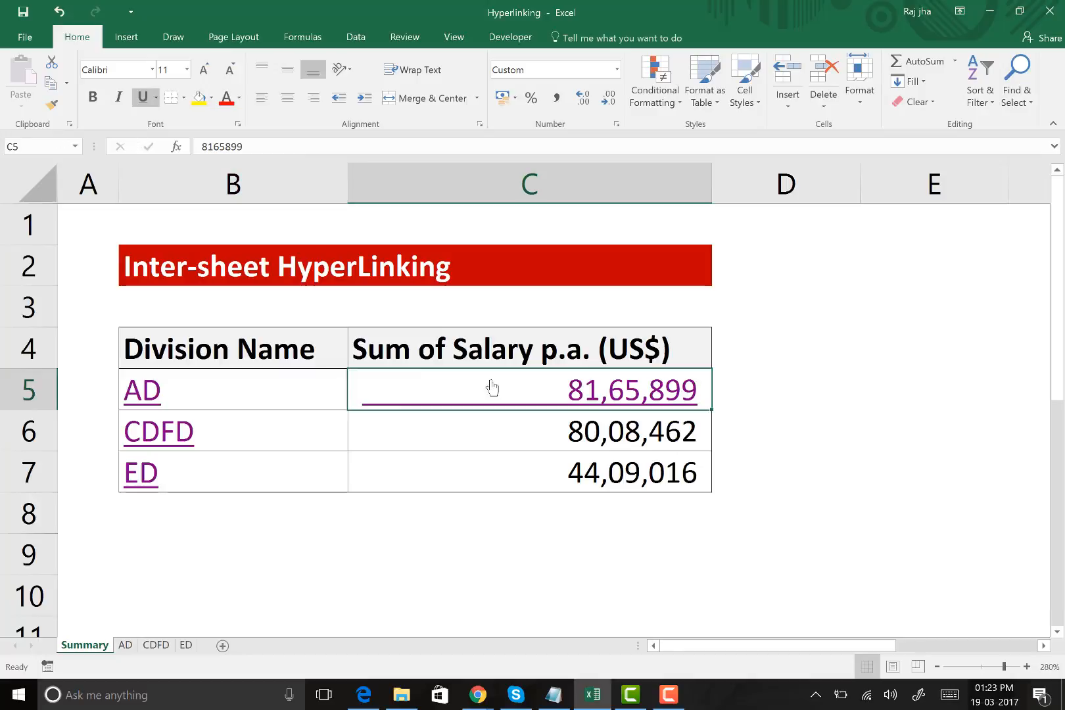
Hyperlink the salary total in C46 of the AD sheet to cell C5 of the Summary sheet and test the link
{"action": "left_click", "coordinate": [126, 645]}
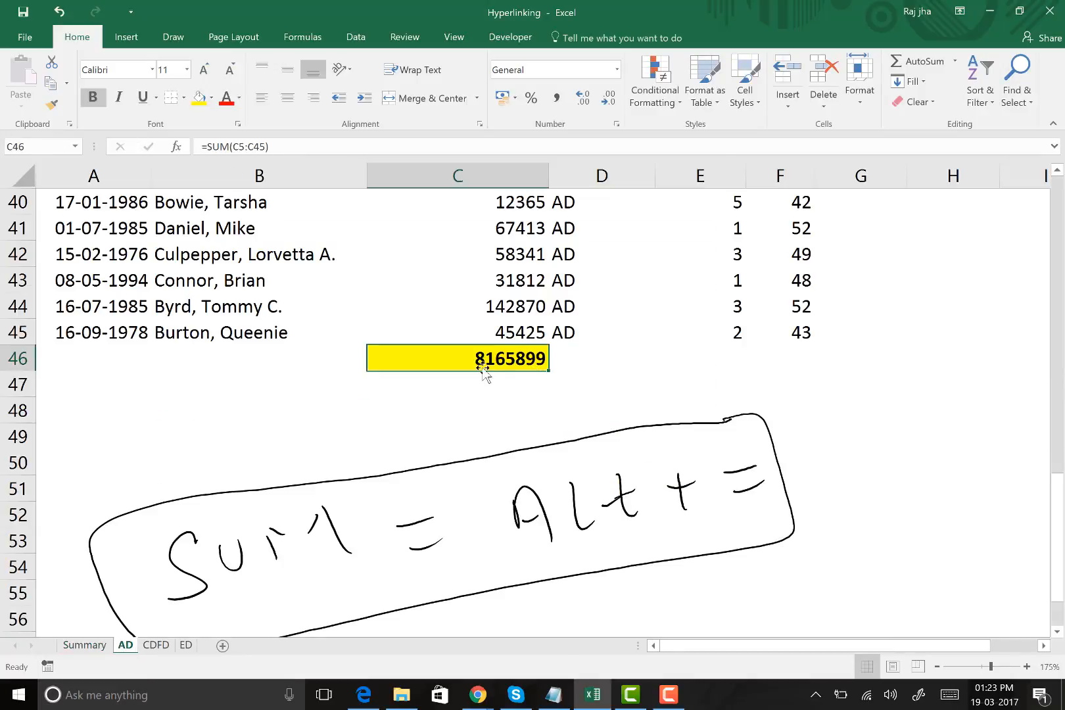
{"action": "right_click", "coordinate": [483, 368]}
{"action": "left_click", "coordinate": [532, 346]}
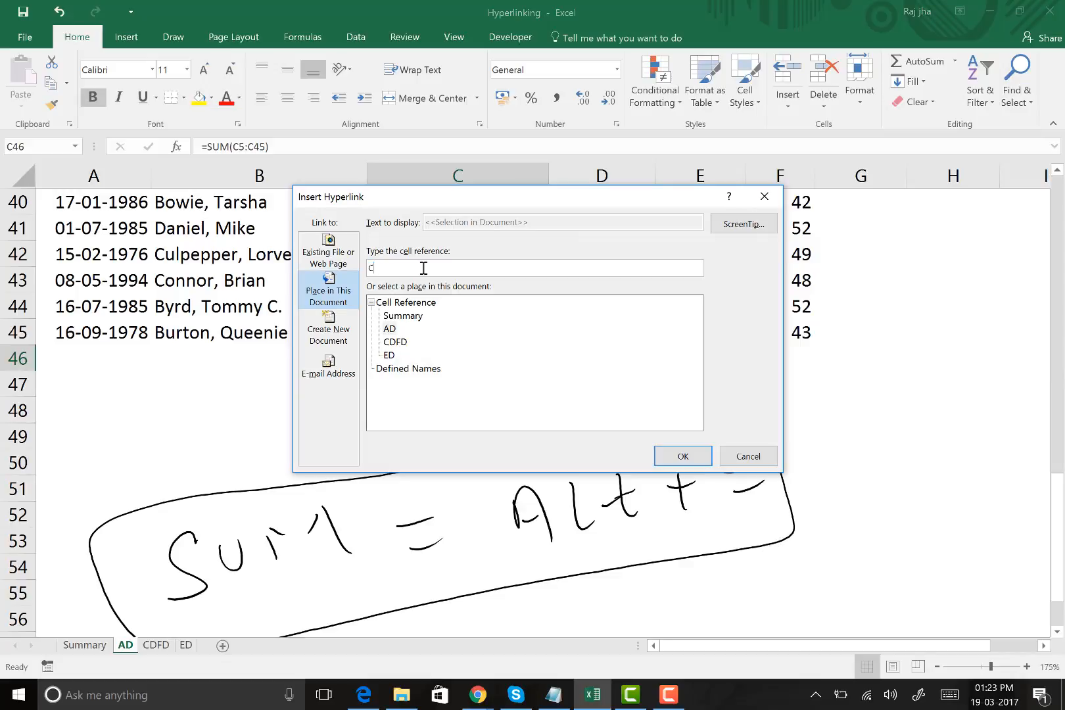
{"action": "left_click", "coordinate": [399, 318]}
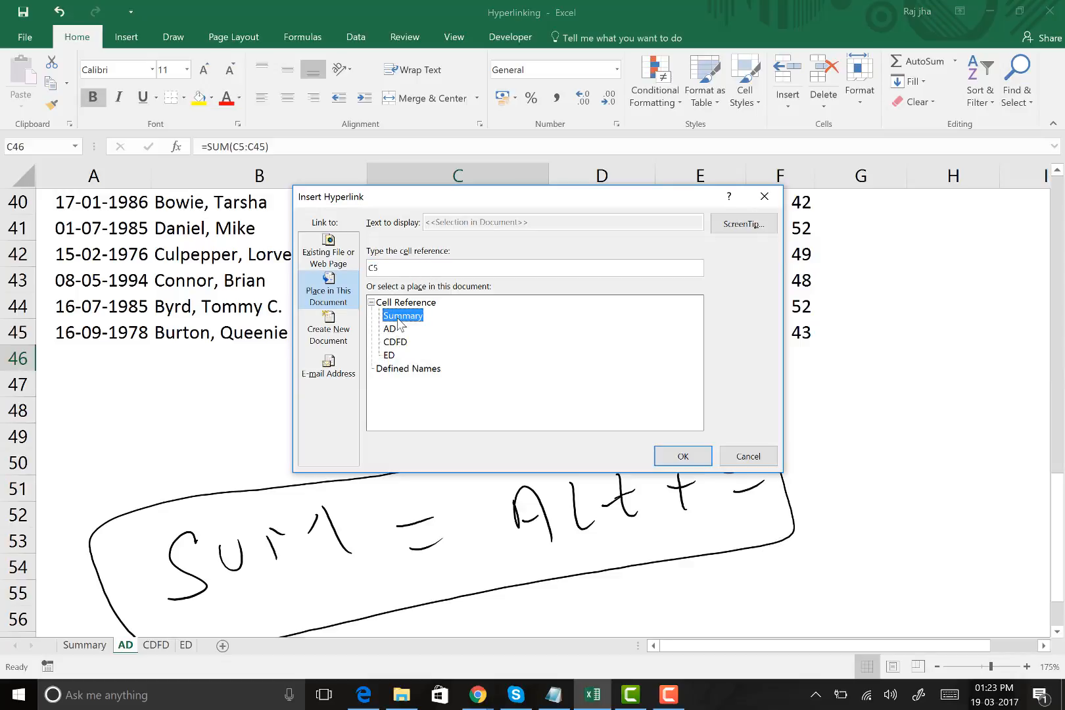
{"action": "left_click", "coordinate": [680, 456]}
{"action": "key", "text": "Down"}
{"action": "key", "text": "Down"}
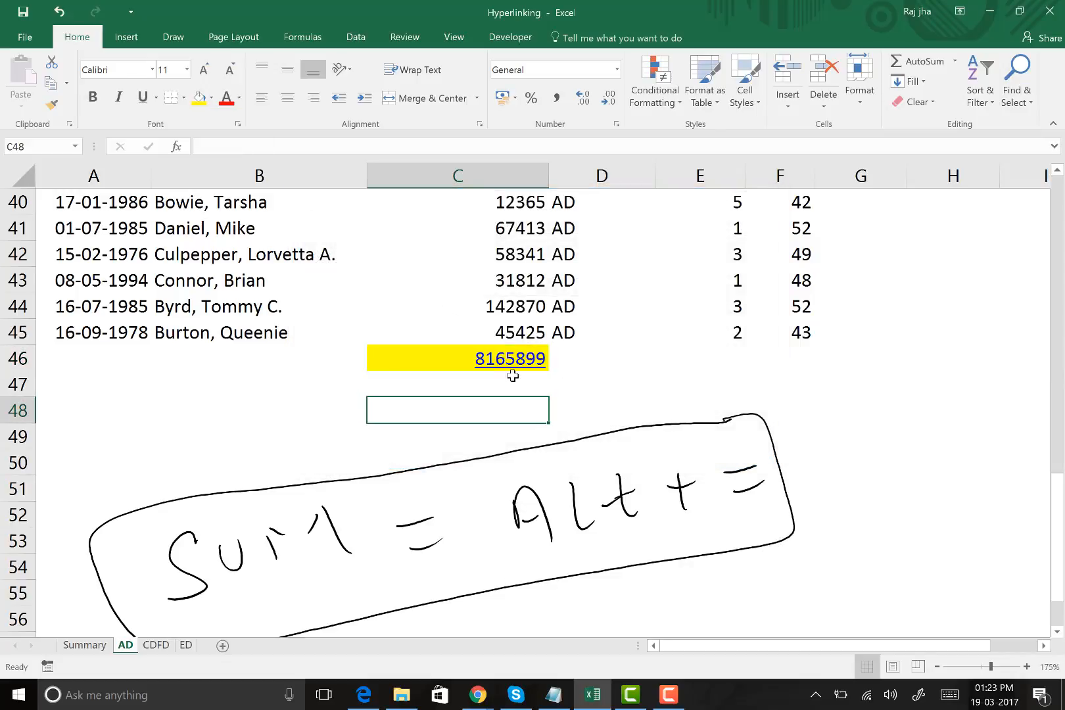
{"action": "left_click", "coordinate": [512, 367]}
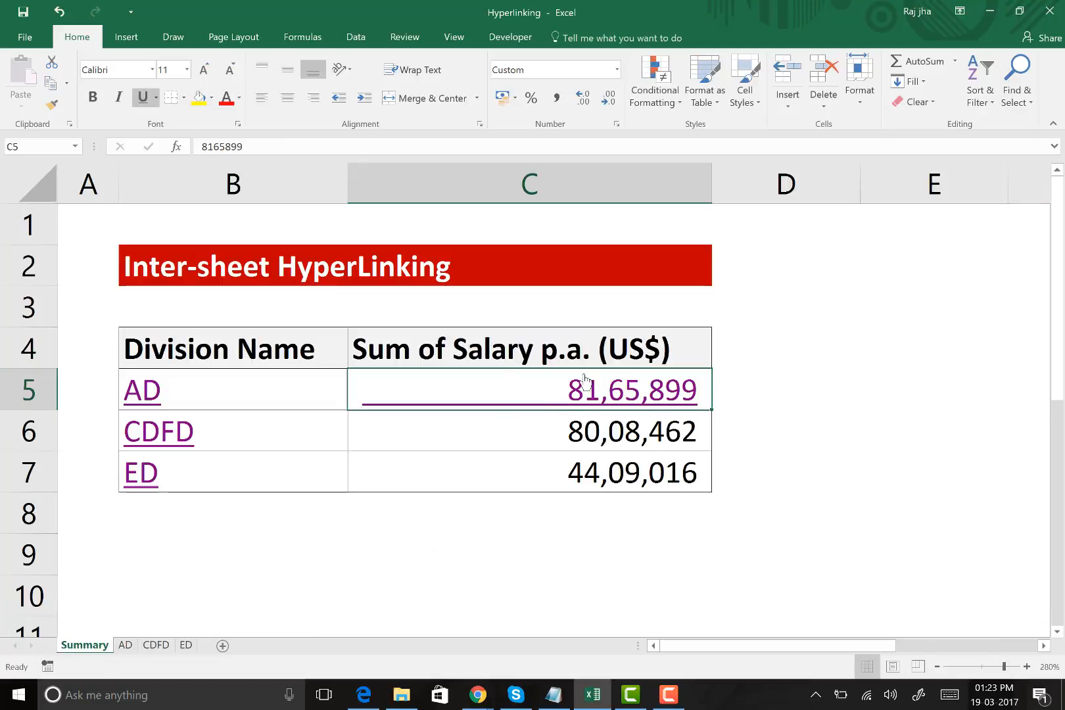
{"action": "left_click", "coordinate": [802, 403]}
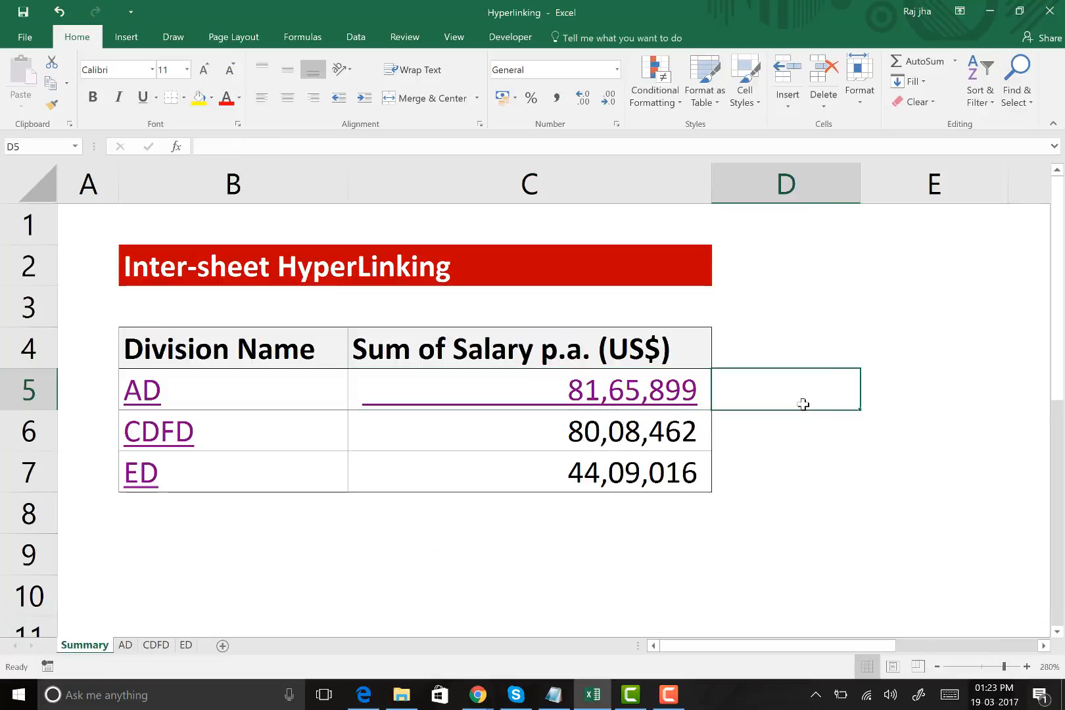
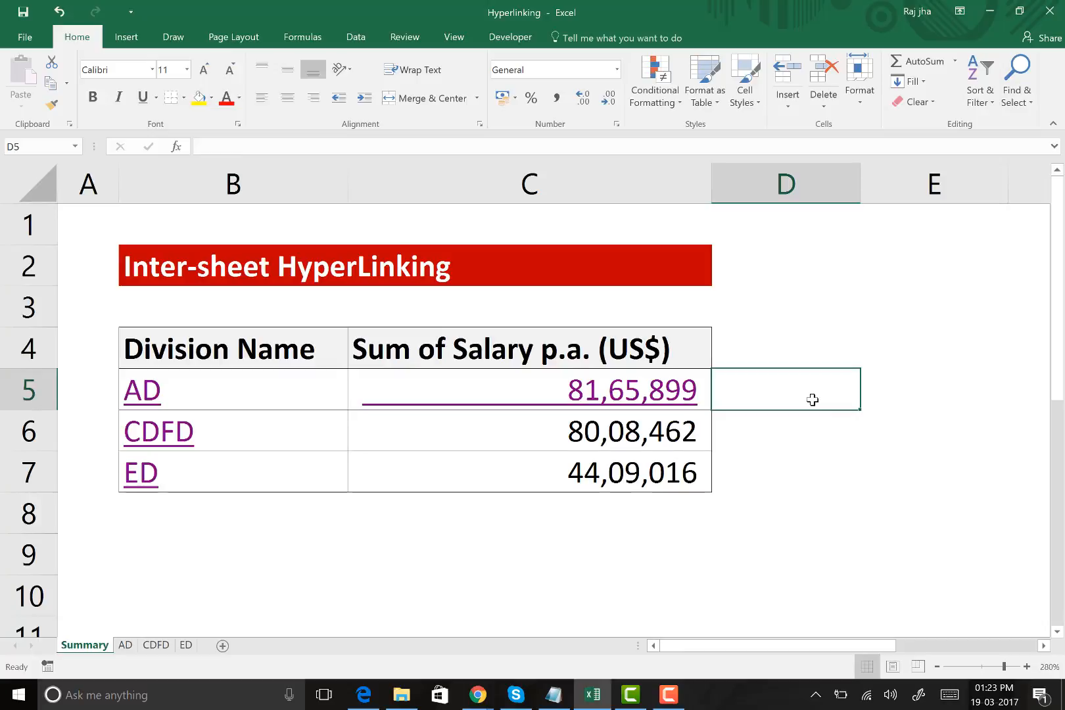
Add a new worksheet after Summary and enter the text WEBSITE in cell H10
{"action": "left_click", "coordinate": [222, 645]}
{"action": "left_click", "coordinate": [313, 306]}
{"action": "left_click", "coordinate": [397, 320]}
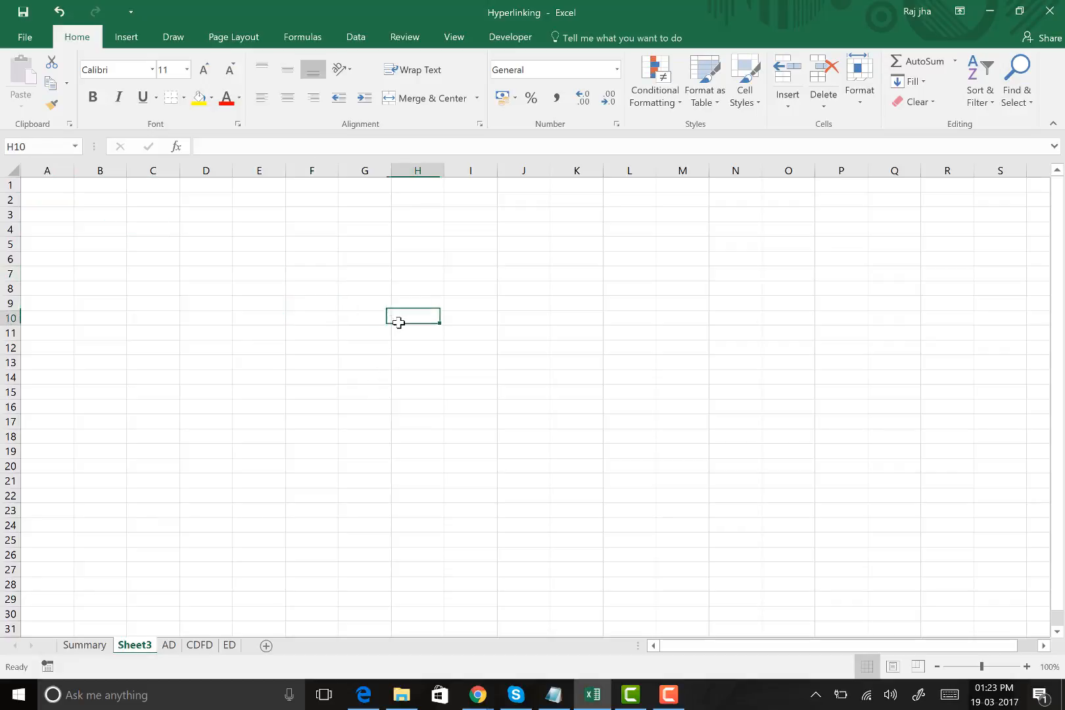
{"action": "type", "text": "WWW"}
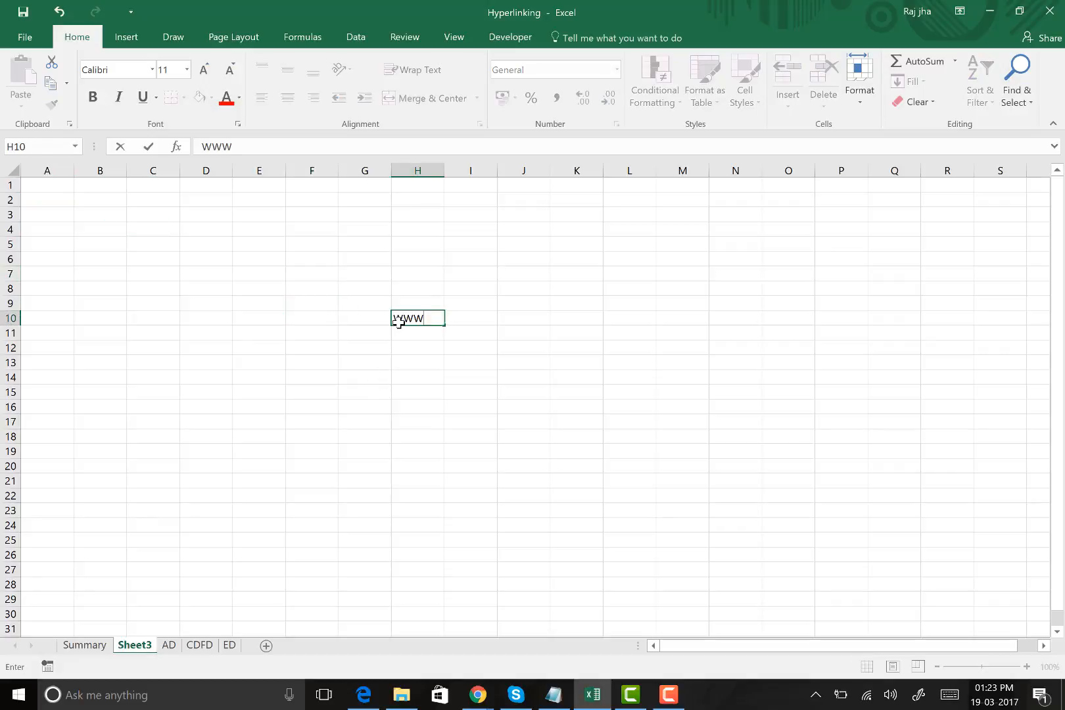
{"action": "type", "text": ".RSAPEX"}
{"action": "key", "text": "BackSpace"}
{"action": "key", "text": "BackSpace"}
{"action": "key", "text": "BackSpace"}
{"action": "key", "text": "BackSpace"}
{"action": "key", "text": "BackSpace"}
{"action": "key", "text": "BackSpace"}
{"action": "key", "text": "BackSpace"}
{"action": "key", "text": "BackSpace"}
{"action": "key", "text": "BackSpace"}
{"action": "type", "text": "WE"}
{"action": "key", "text": "Return"}
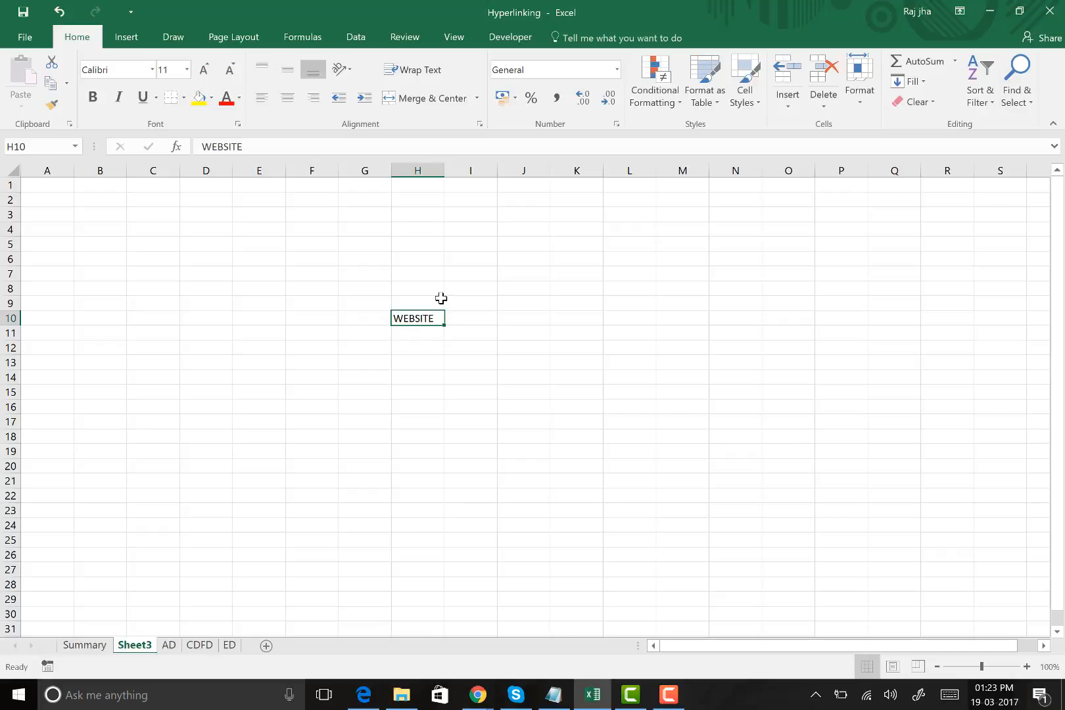
{"action": "left_click", "coordinate": [455, 376]}
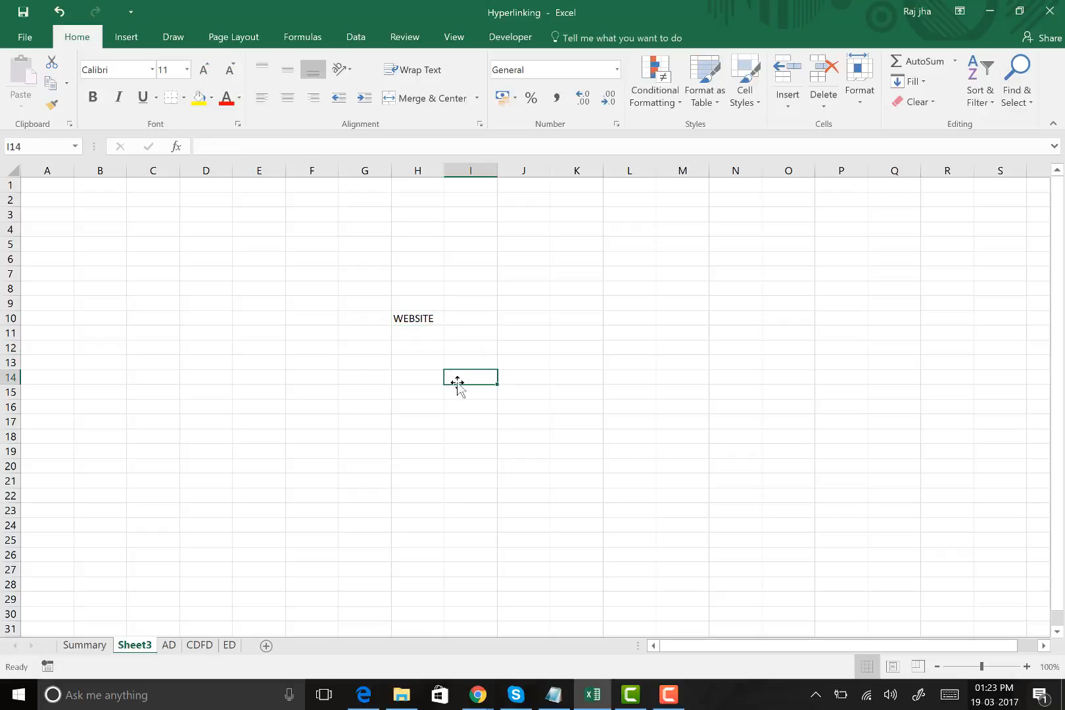
{"action": "scroll", "coordinate": [451, 380], "scroll_direction": "up", "scroll_amount": 6, "text": "ctrl"}
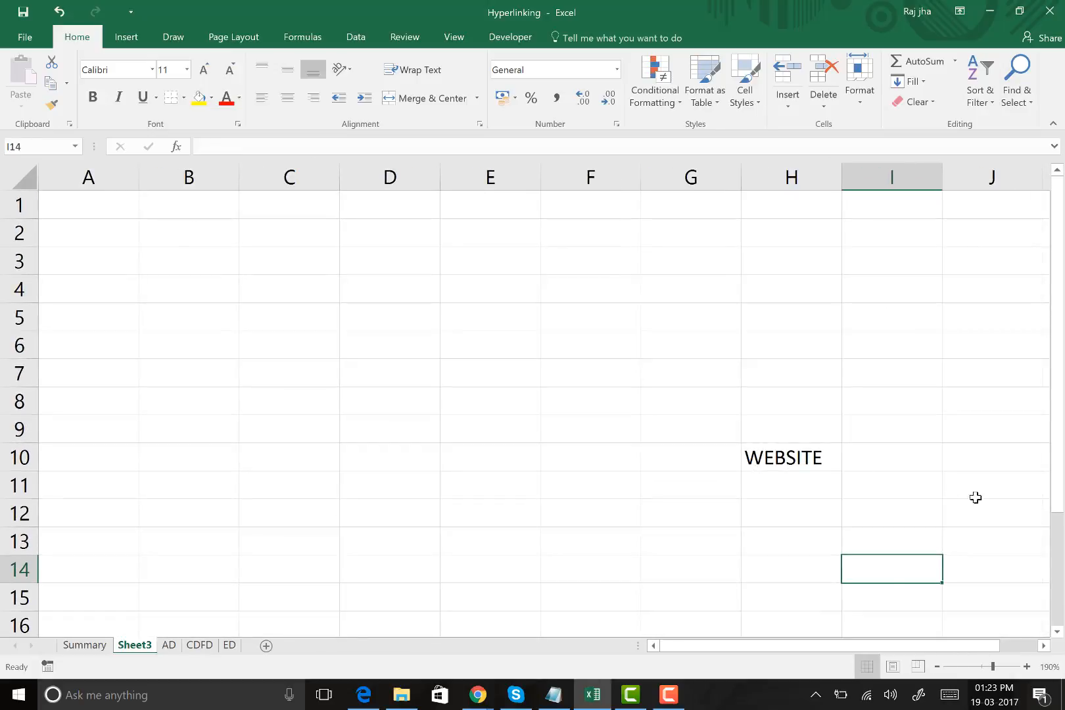
{"action": "left_click_drag", "start_coordinate": [887, 646], "coordinate": [923, 645]}
{"action": "scroll", "coordinate": [776, 480], "scroll_direction": "down", "scroll_amount": 4}
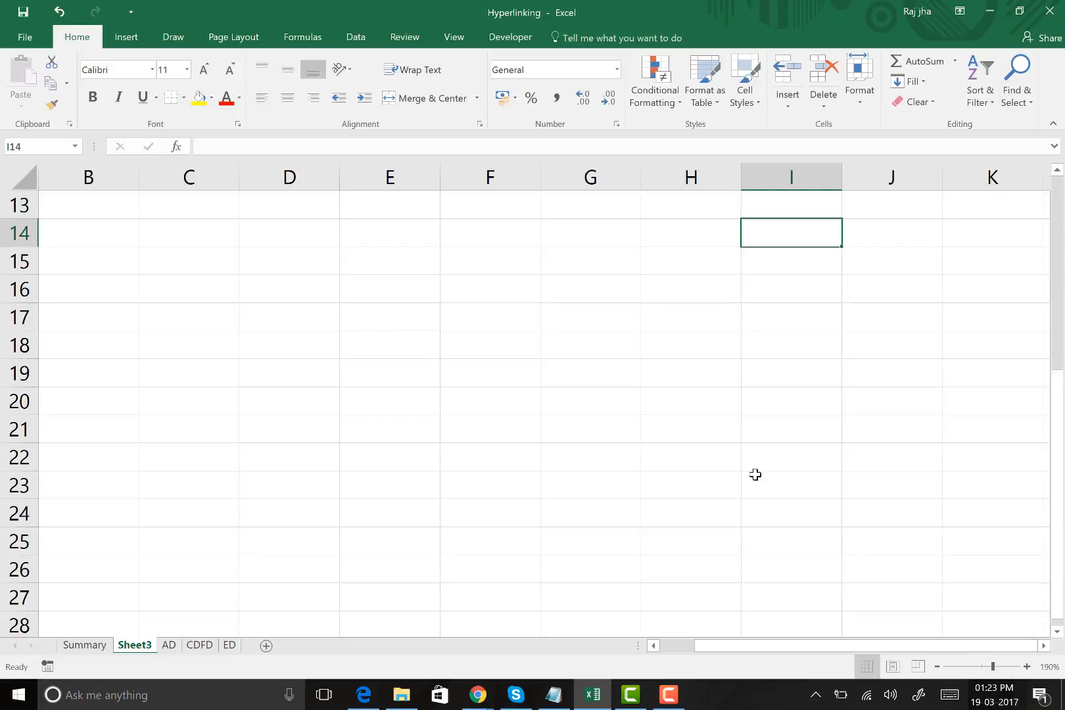
{"action": "scroll", "coordinate": [868, 526], "scroll_direction": "up", "scroll_amount": 2}
{"action": "left_click", "coordinate": [629, 338]}
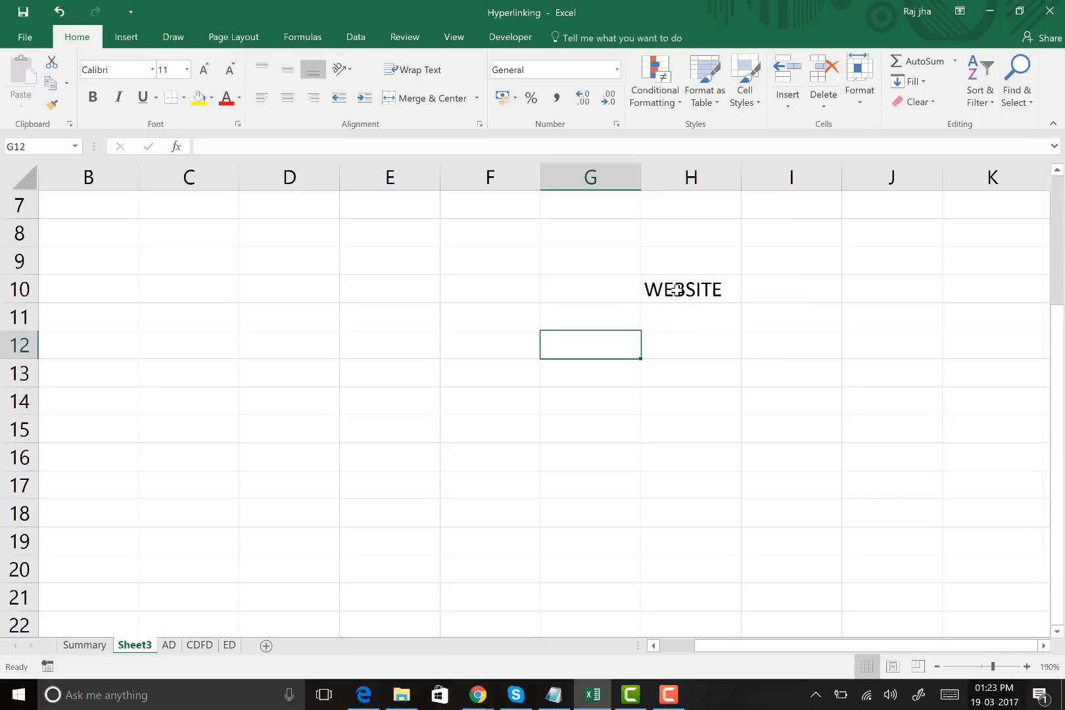
{"action": "left_click", "coordinate": [680, 288]}
{"action": "right_click", "coordinate": [680, 289]}
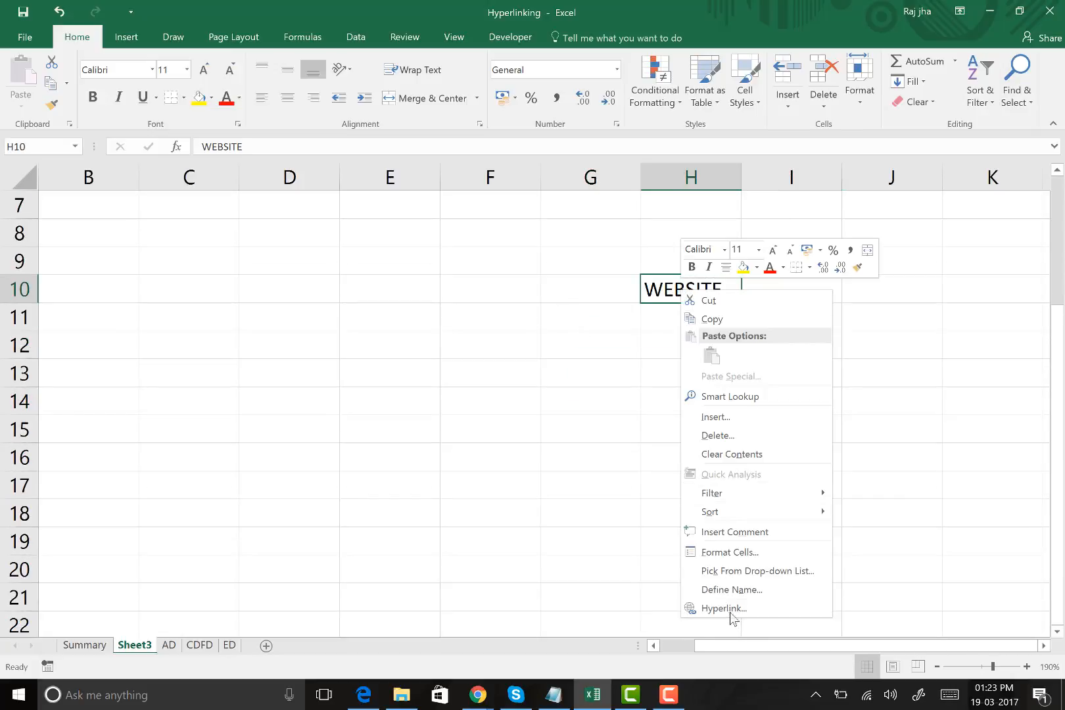
{"action": "left_click", "coordinate": [726, 610]}
{"action": "left_click_drag", "start_coordinate": [393, 265], "coordinate": [254, 133]}
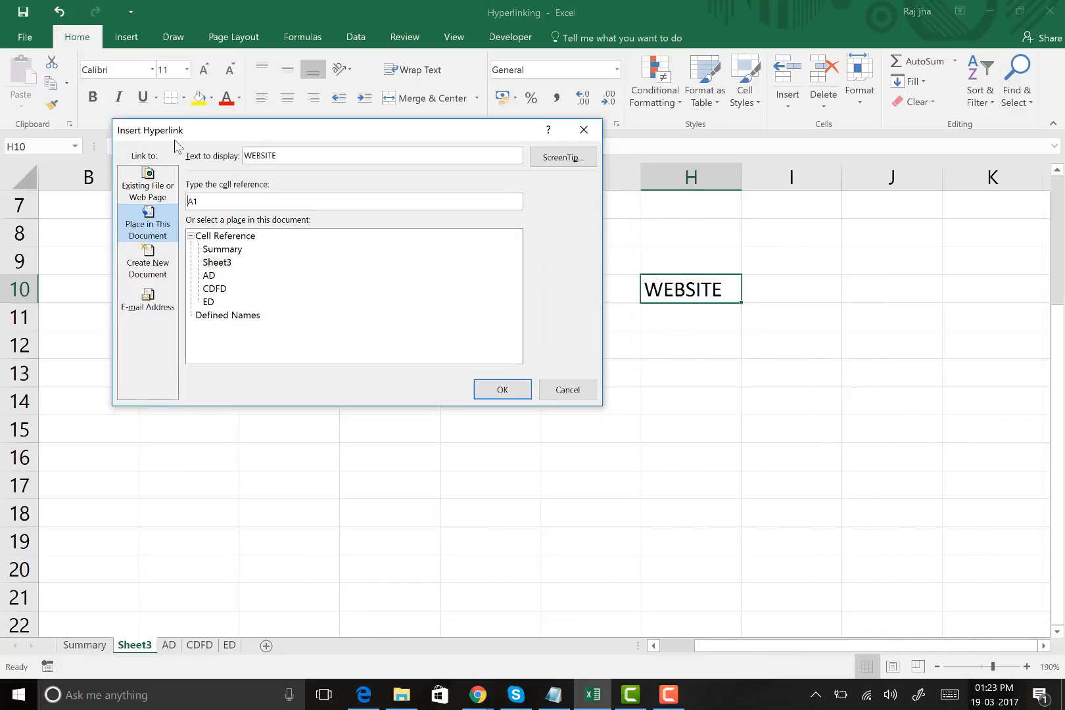
{"action": "left_click", "coordinate": [152, 191]}
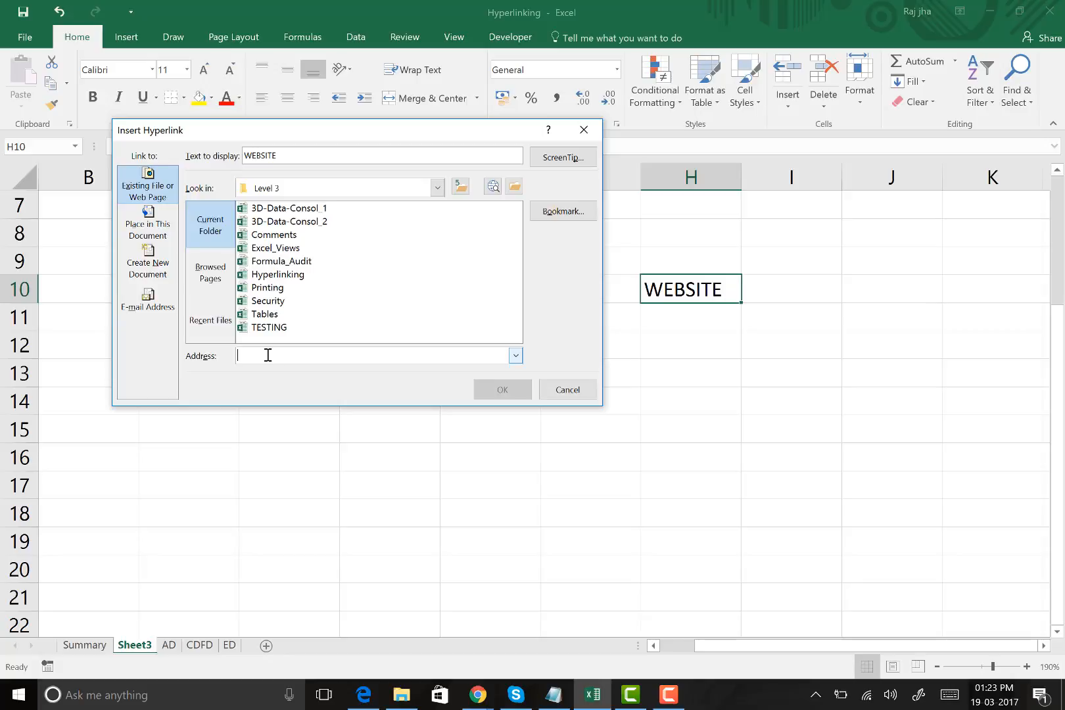
{"action": "type", "text": "wwW."}
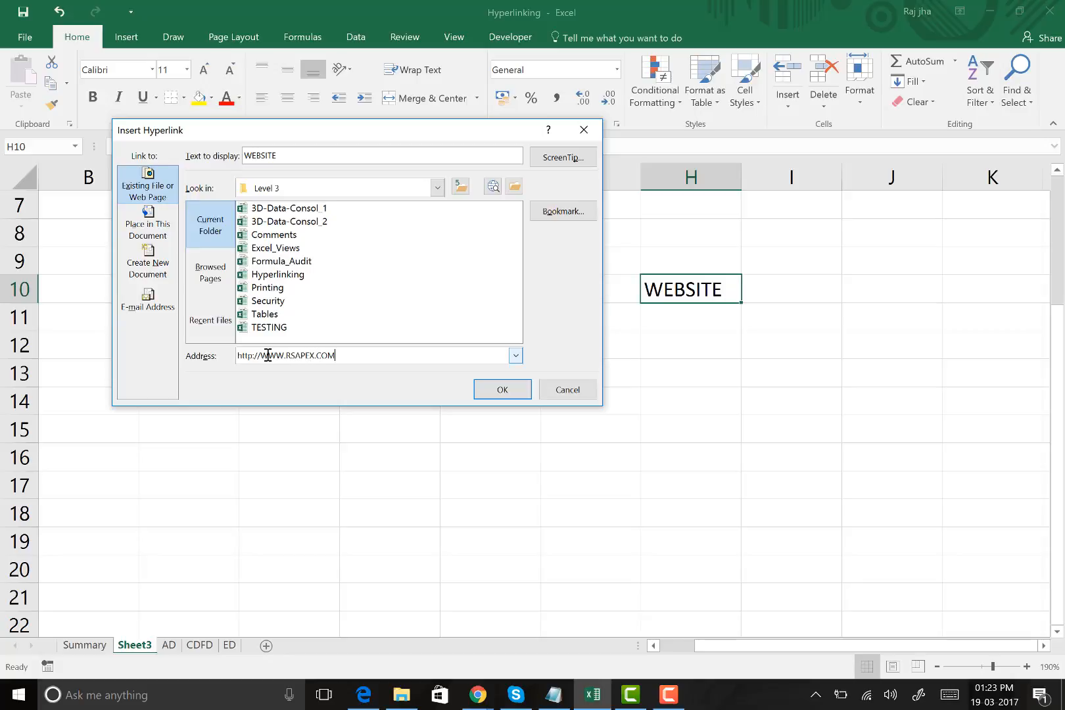
{"action": "left_click", "coordinate": [502, 389]}
{"action": "left_click", "coordinate": [684, 398]}
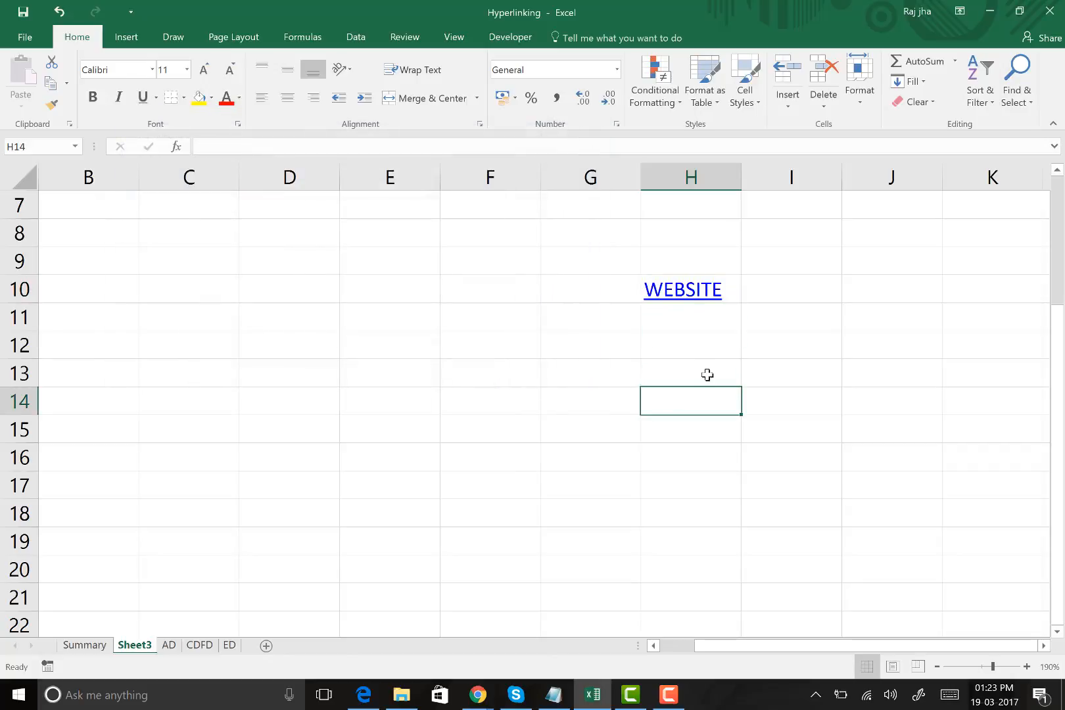
Follow the WEBSITE hyperlink in H10, look through the RS Apex home page in the browser and return to the workbook
{"action": "left_click", "coordinate": [688, 293]}
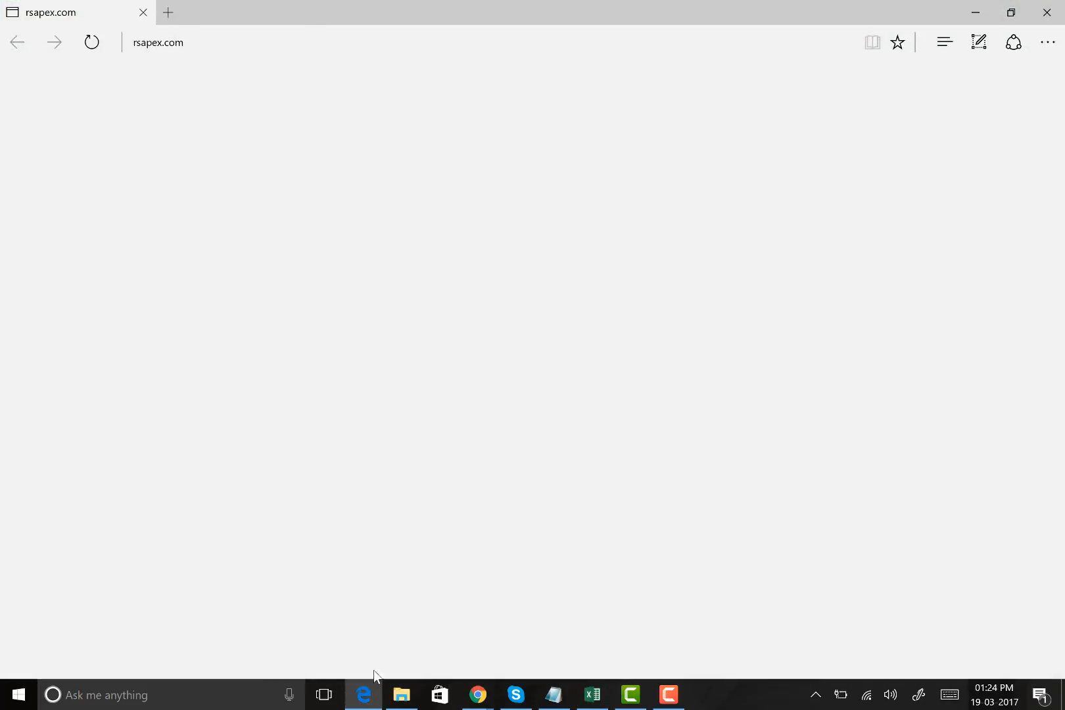
{"action": "left_click", "coordinate": [114, 10]}
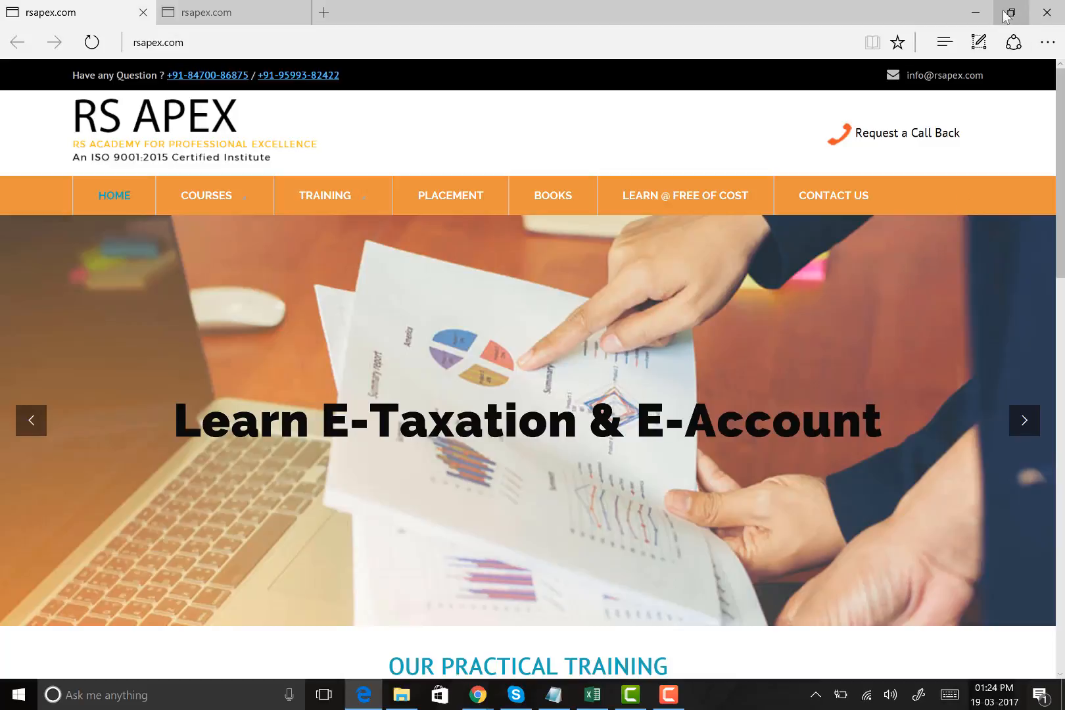
{"action": "scroll", "coordinate": [881, 244], "scroll_direction": "down", "scroll_amount": 3}
{"action": "scroll", "coordinate": [881, 245], "scroll_direction": "down", "scroll_amount": 7}
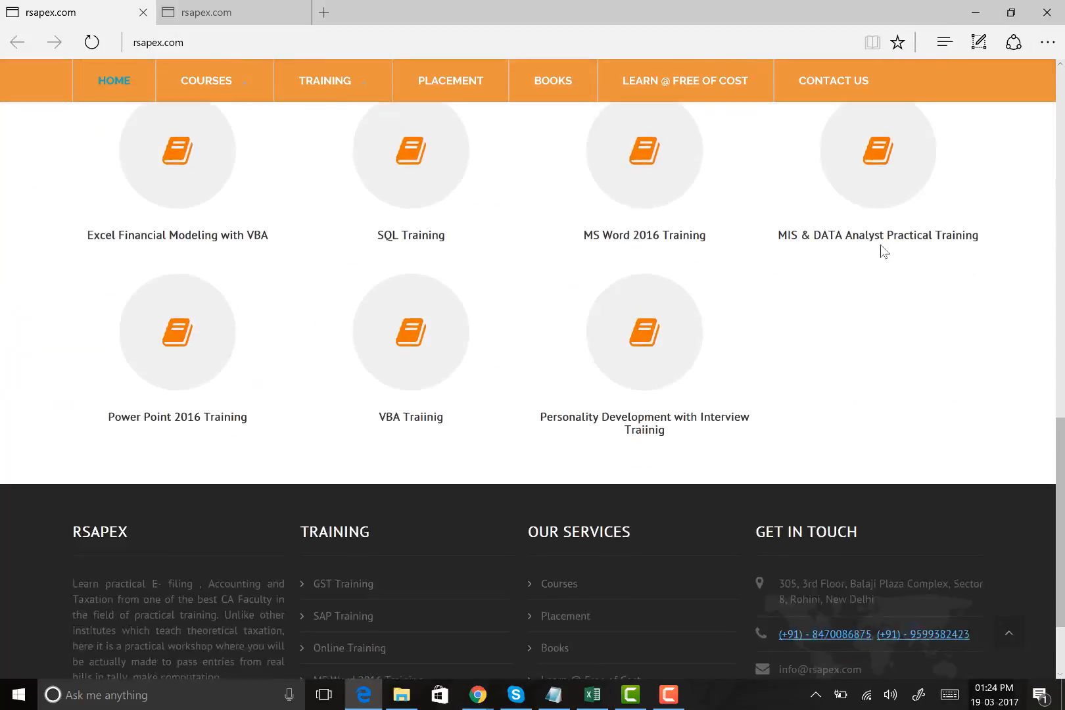
{"action": "scroll", "coordinate": [783, 330], "scroll_direction": "up", "scroll_amount": 10}
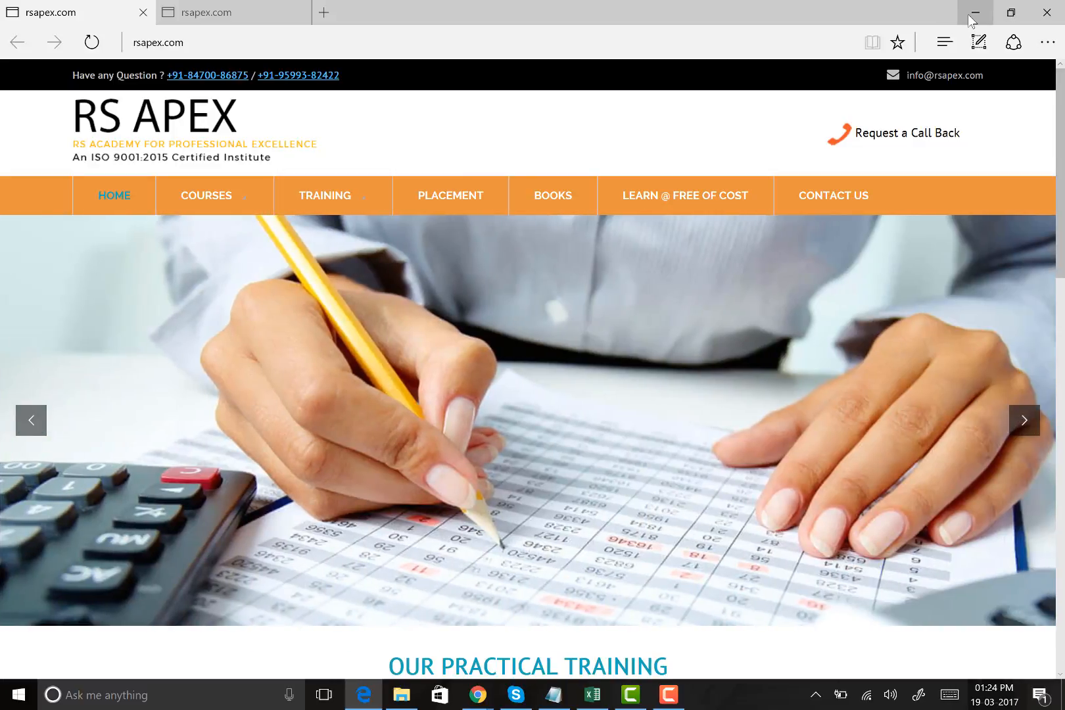
{"action": "left_click", "coordinate": [975, 12]}
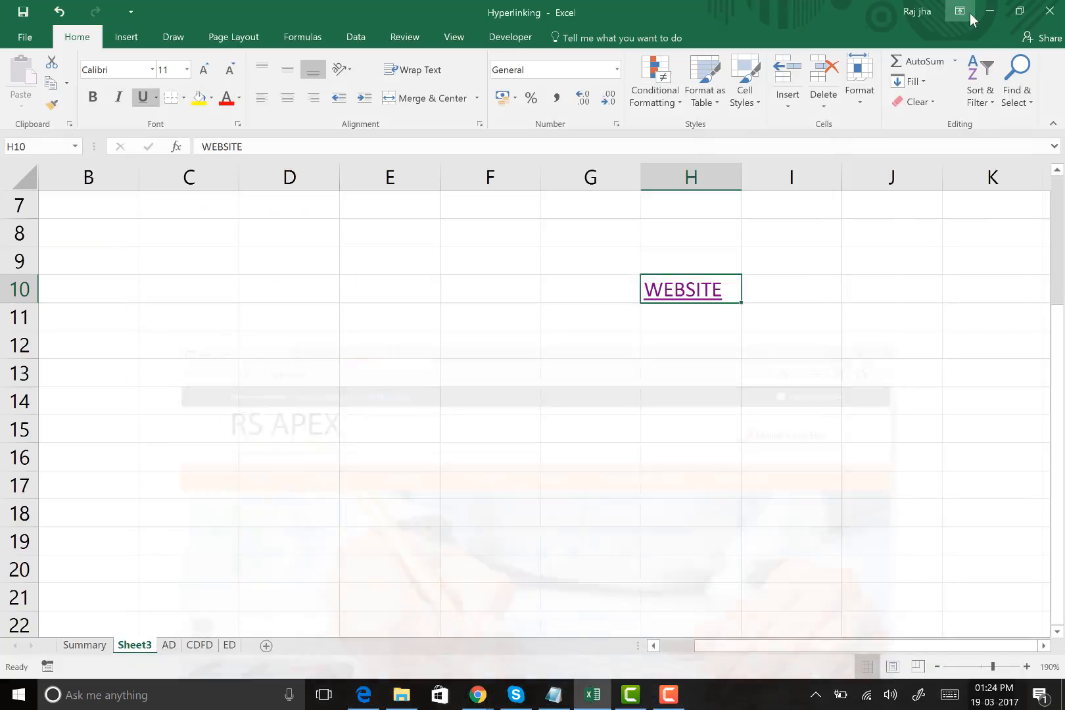
Switch to File Explorer and locate the Security workbook in the Level 3 folder
{"action": "left_click", "coordinate": [509, 319]}
{"action": "left_click", "coordinate": [271, 347]}
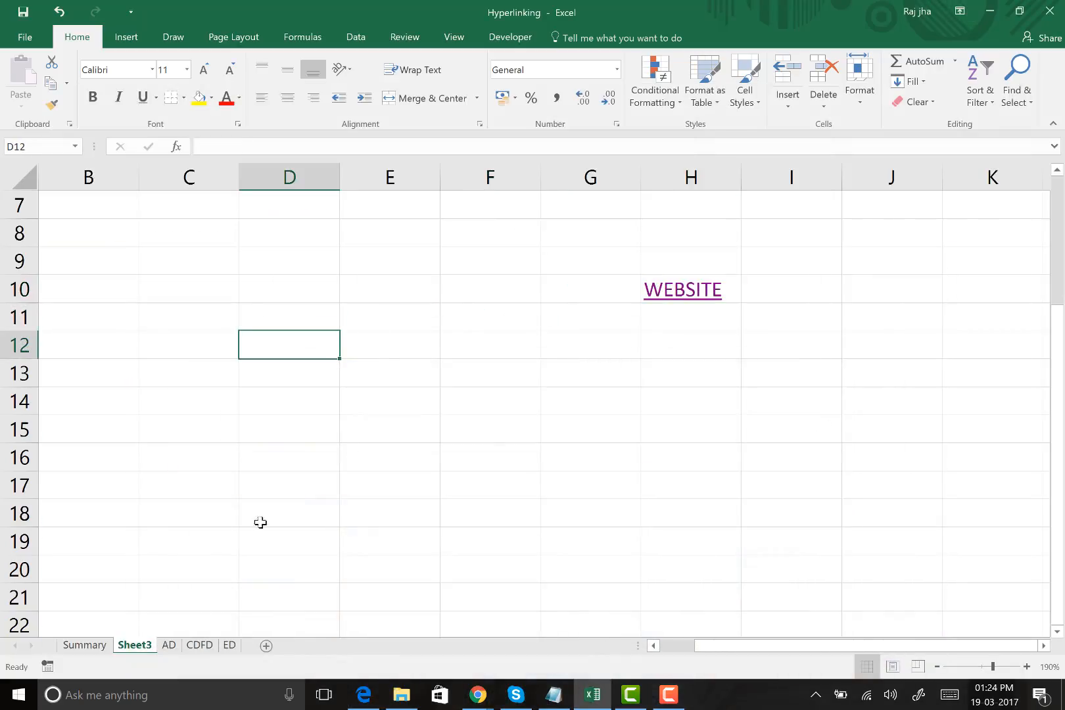
{"action": "left_click", "coordinate": [191, 331]}
{"action": "left_click", "coordinate": [294, 349]}
{"action": "left_click", "coordinate": [405, 698]}
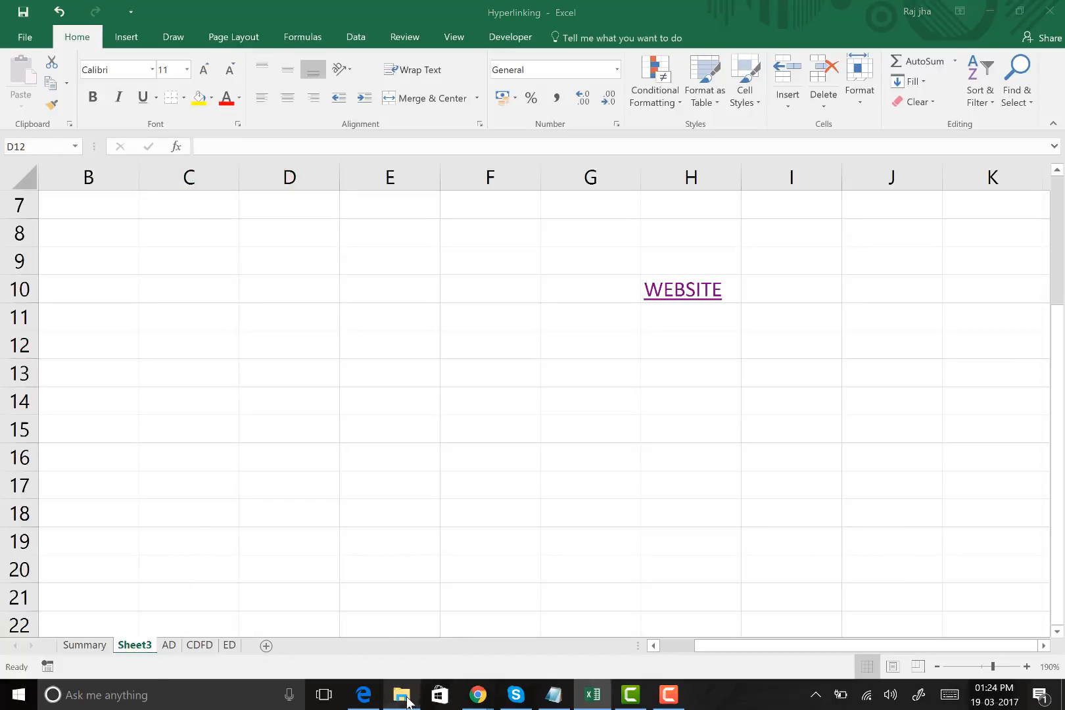
{"action": "left_click", "coordinate": [198, 313]}
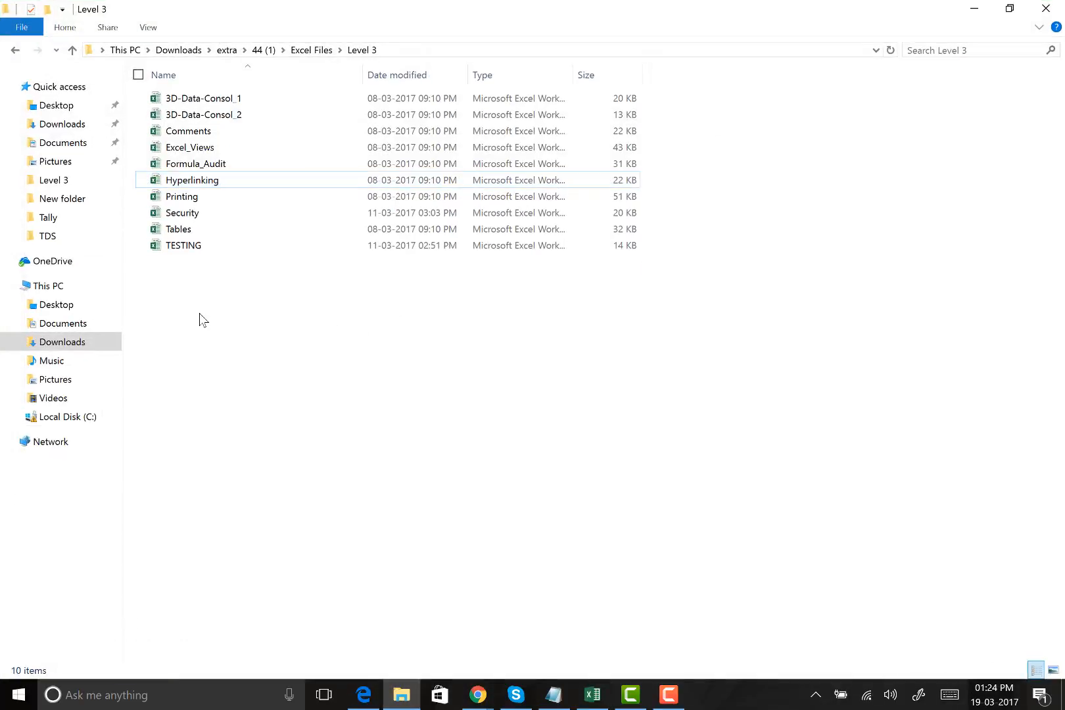
{"action": "left_click", "coordinate": [203, 214]}
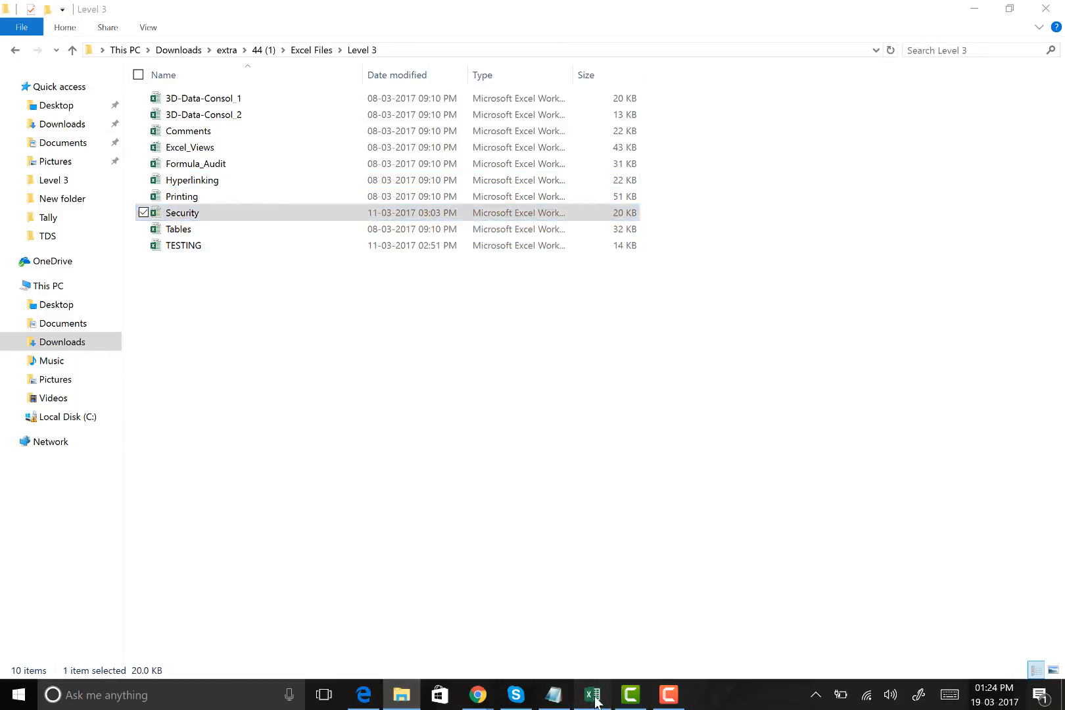
Switch back to Excel and enter the text SECURITY in cell E11 of Sheet3
{"action": "left_click", "coordinate": [592, 695]}
{"action": "left_click", "coordinate": [392, 328]}
{"action": "type", "text": "SECURITY"}
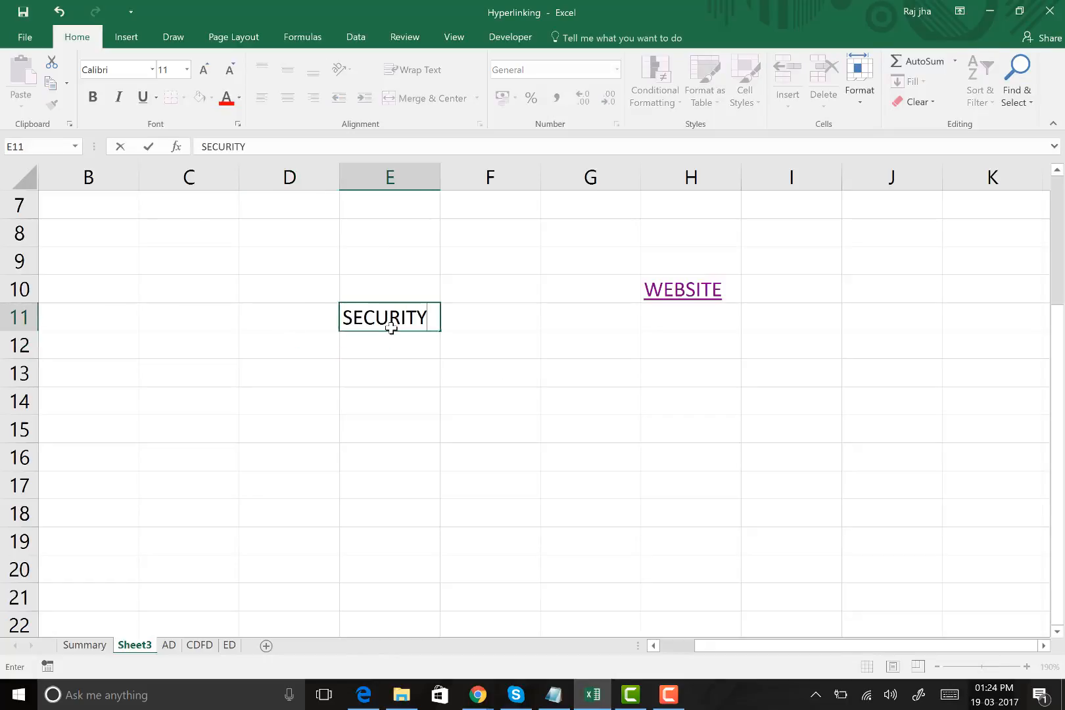
{"action": "key", "text": "Return"}
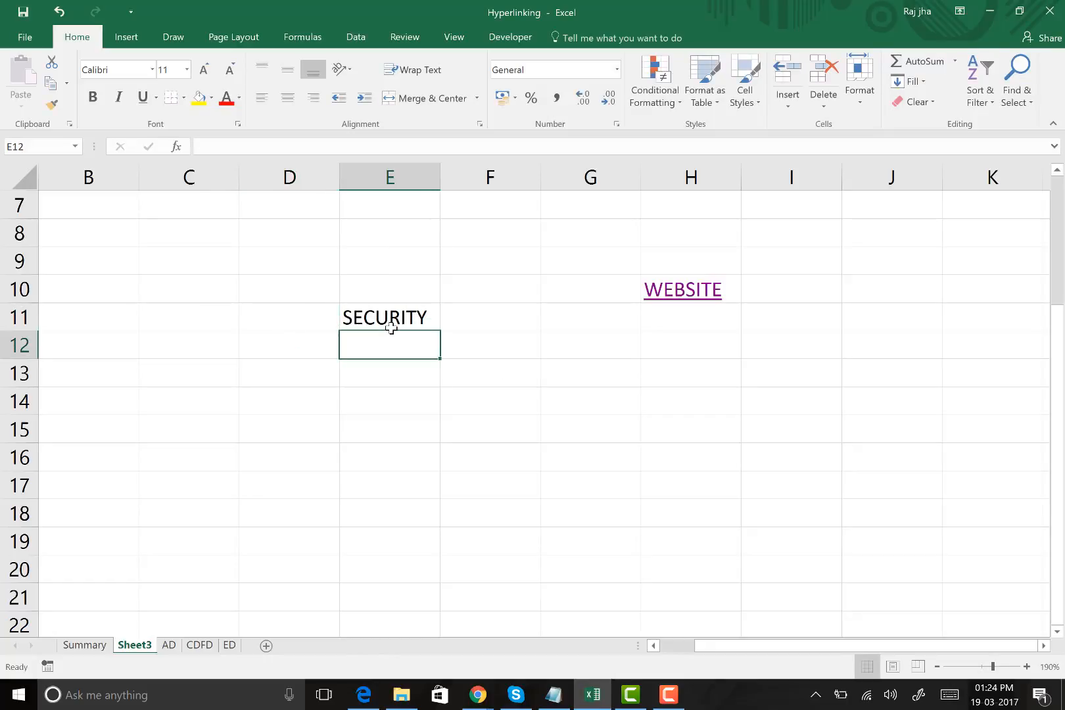
{"action": "left_click", "coordinate": [386, 314]}
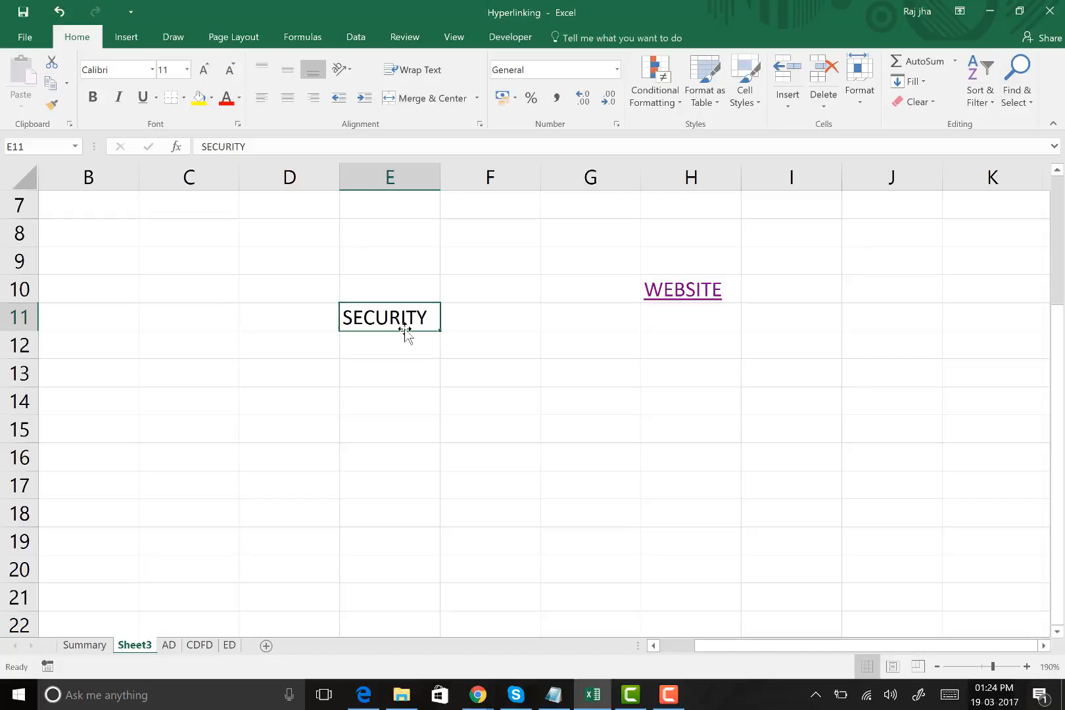
{"action": "left_click", "coordinate": [402, 377]}
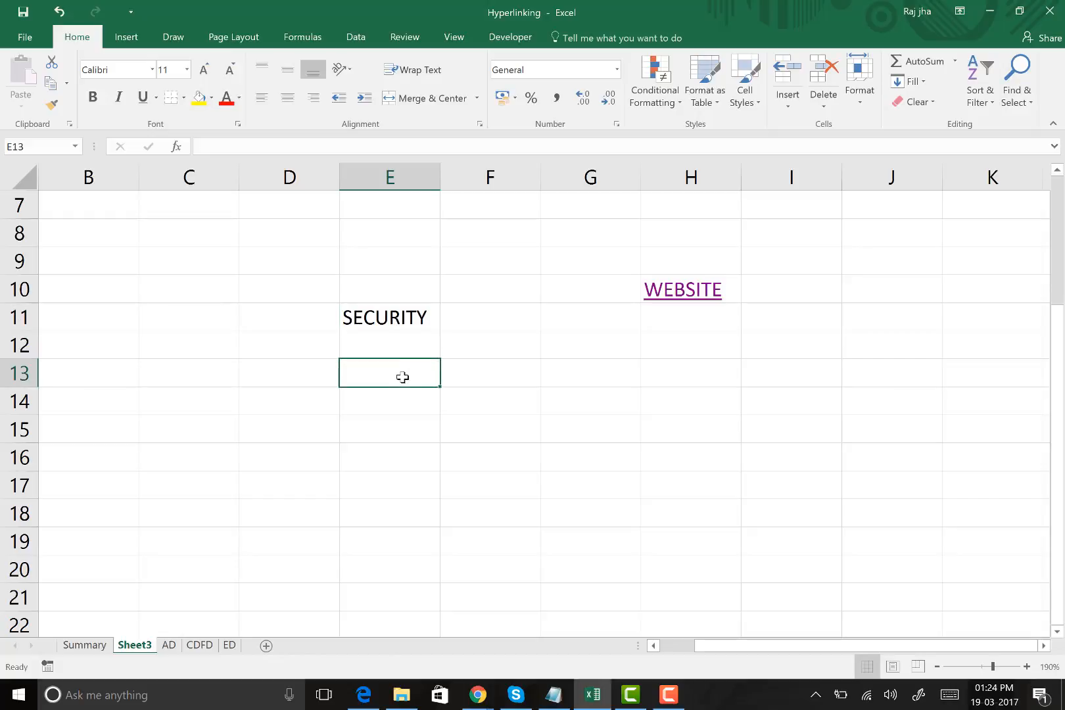
{"action": "left_click", "coordinate": [390, 314]}
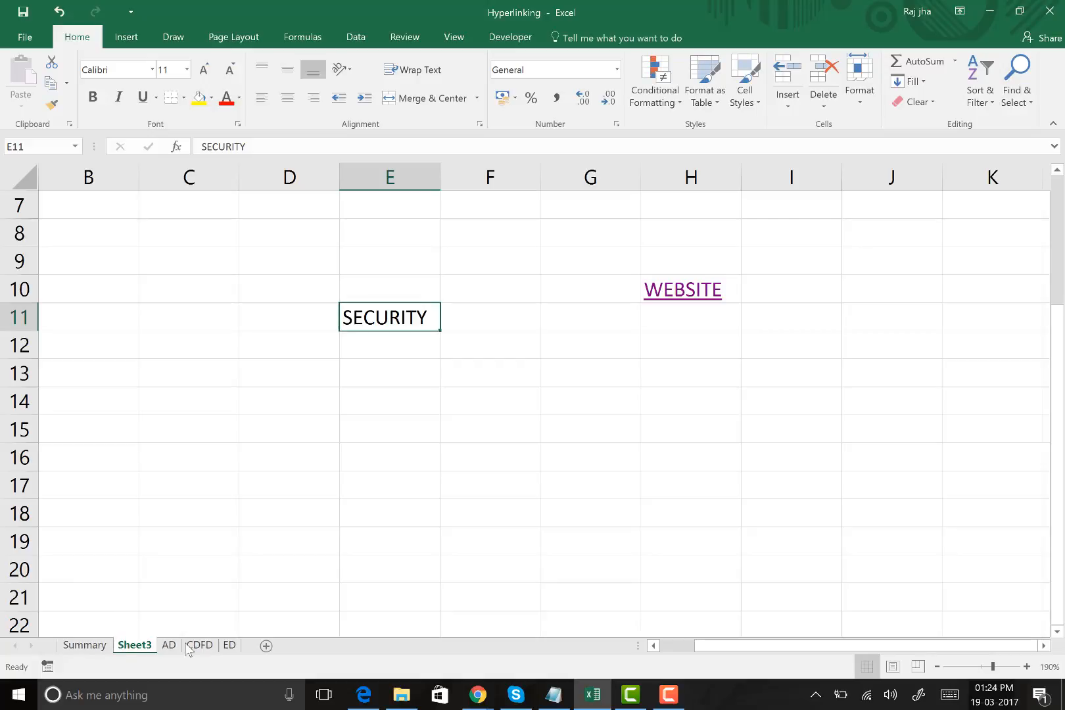
{"action": "left_click", "coordinate": [388, 422]}
{"action": "left_click", "coordinate": [387, 316]}
{"action": "left_click", "coordinate": [387, 402]}
Hyperlink the SECURITY text in E11 to the existing file Security.xlsx in the Level 3 folder
{"action": "right_click", "coordinate": [401, 317]}
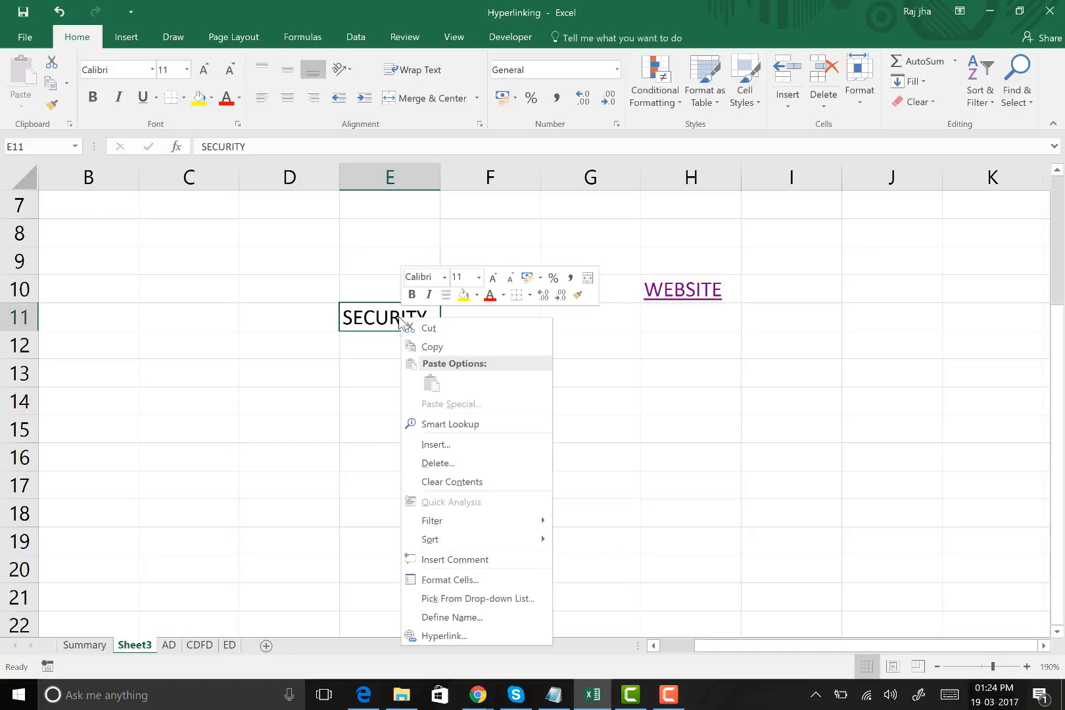
{"action": "left_click", "coordinate": [460, 635]}
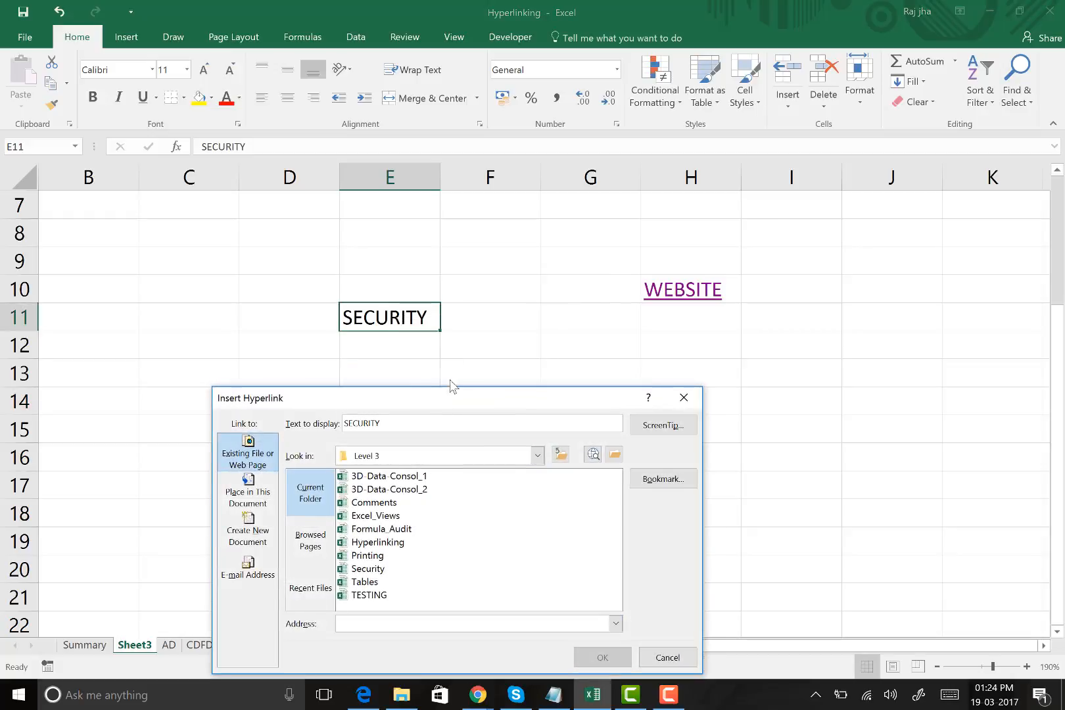
{"action": "left_click_drag", "start_coordinate": [436, 399], "coordinate": [507, 107]}
{"action": "left_click", "coordinate": [297, 162]}
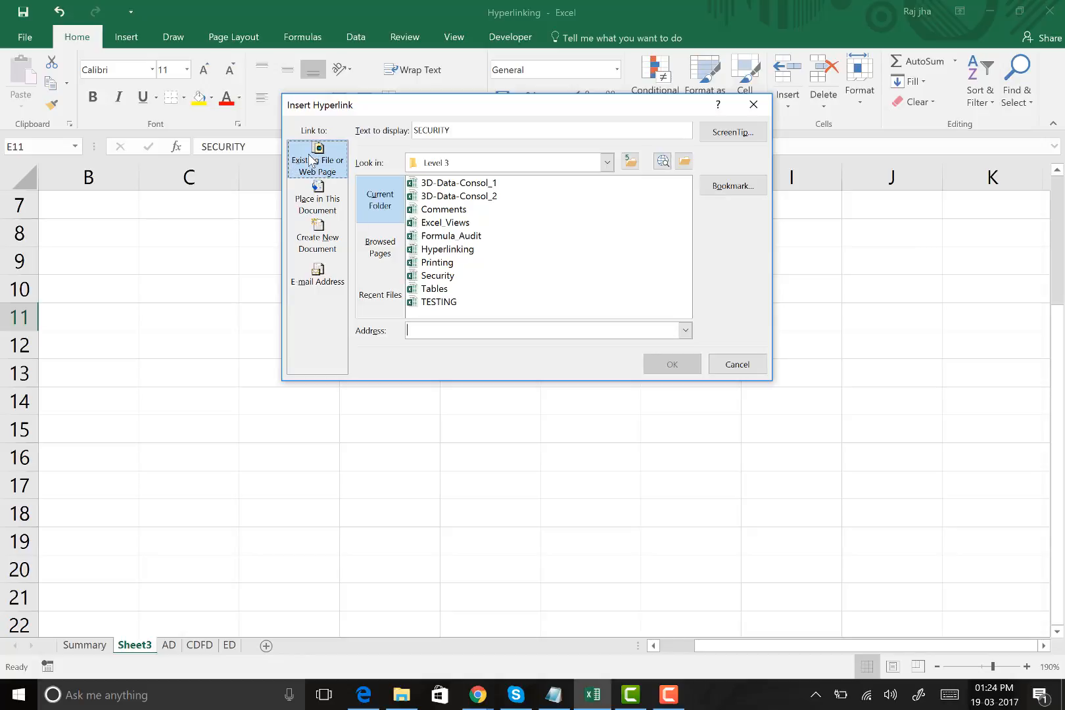
{"action": "left_click", "coordinate": [380, 194]}
{"action": "left_click", "coordinate": [551, 165]}
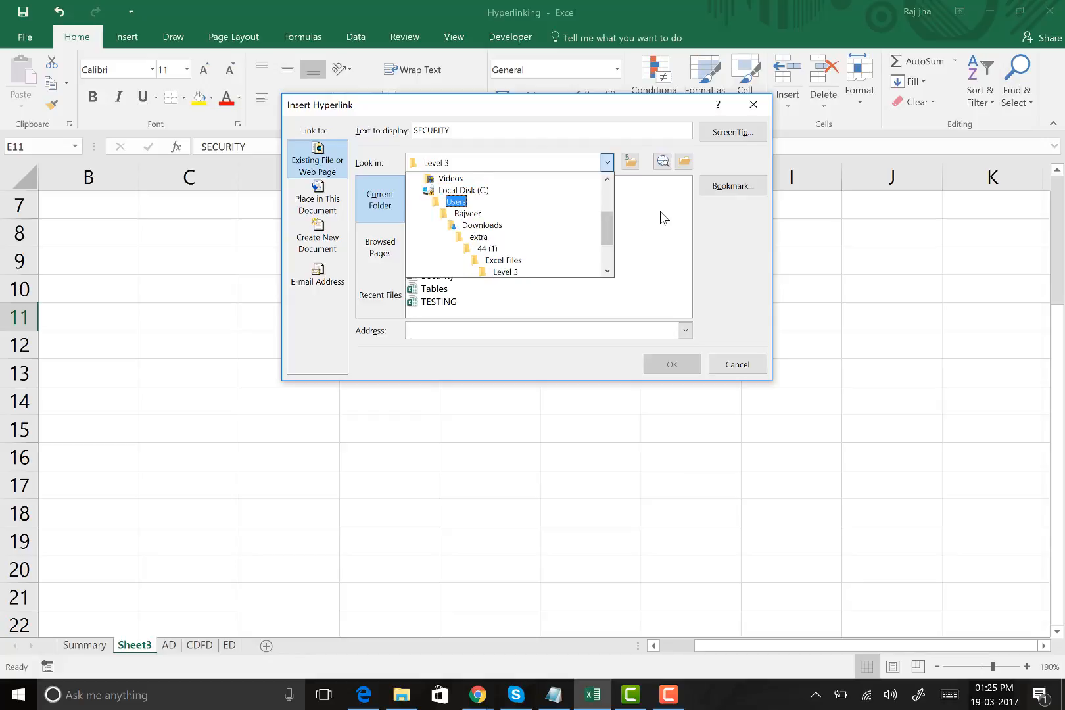
{"action": "left_click", "coordinate": [442, 209]}
{"action": "left_click", "coordinate": [440, 276]}
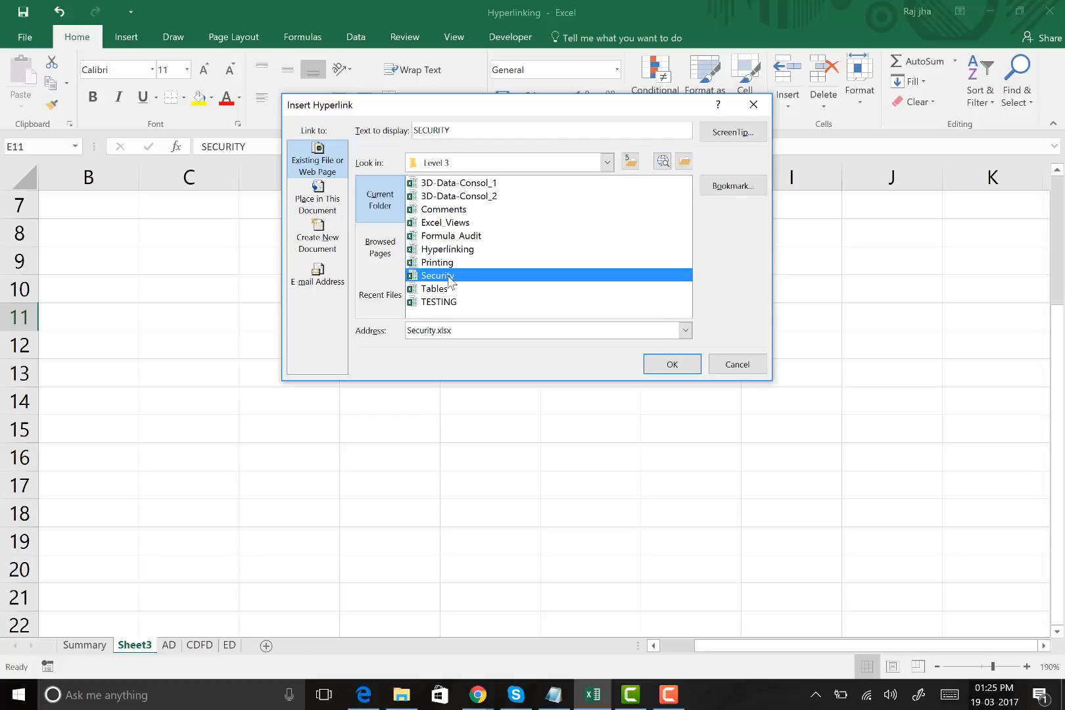
{"action": "left_click", "coordinate": [672, 364]}
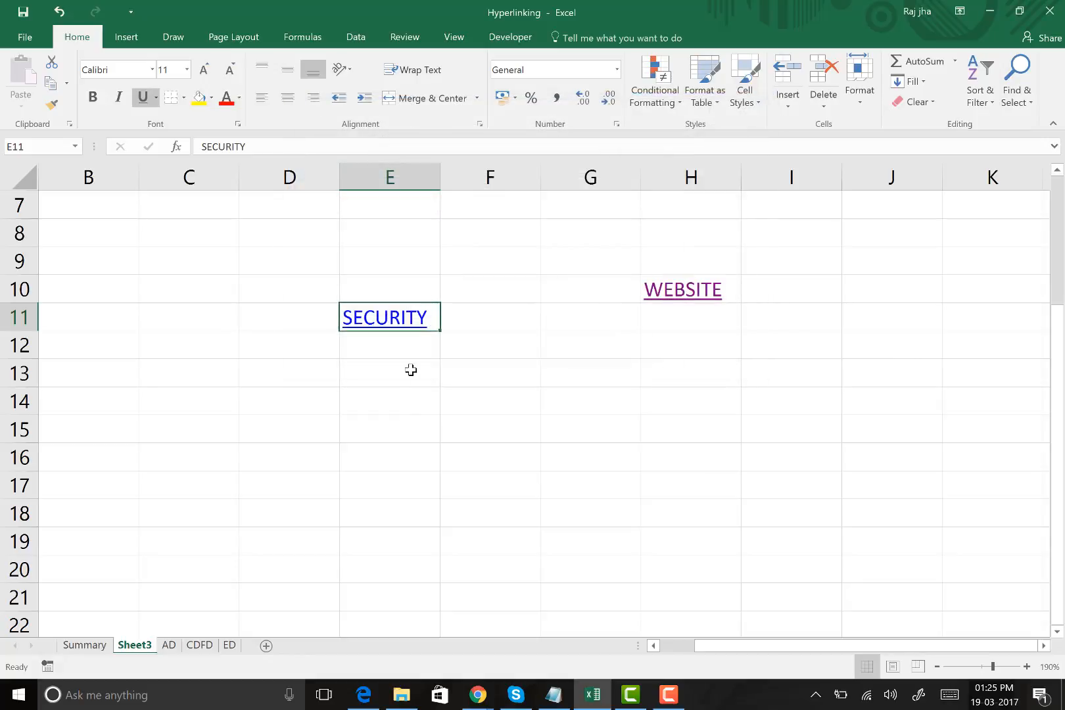
Follow the SECURITY hyperlink in E11 and try to open the protected Security workbook by entering its password
{"action": "key", "text": "Down"}
{"action": "key", "text": "Down"}
{"action": "key", "text": "Down"}
{"action": "left_click", "coordinate": [401, 332]}
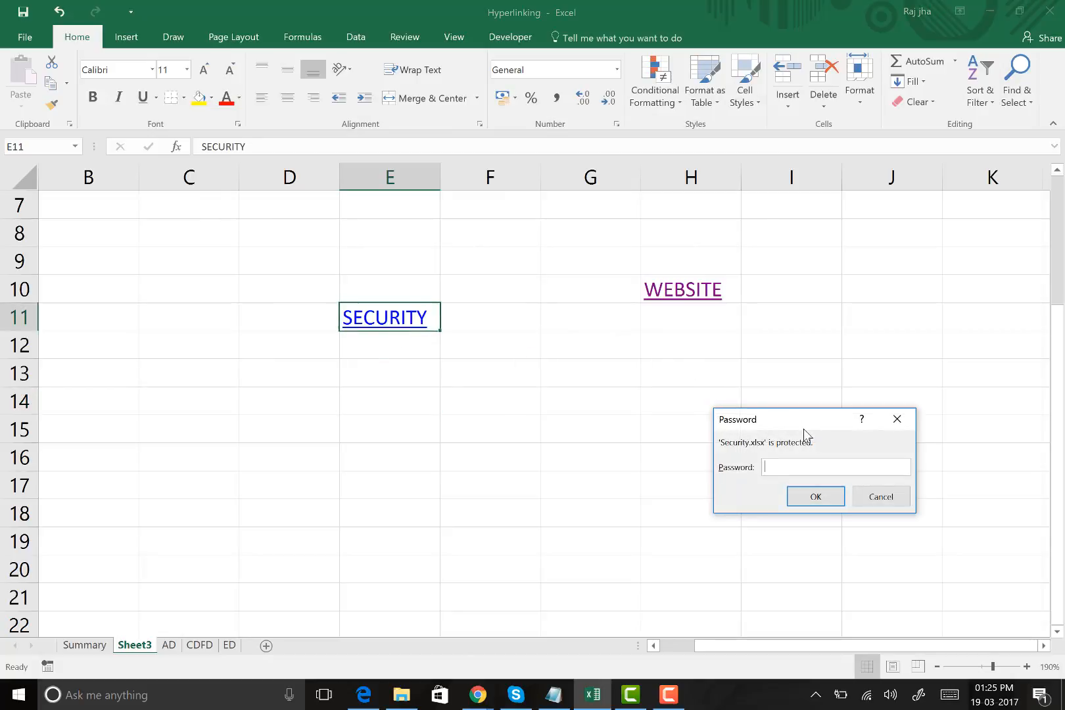
{"action": "type", "text": "123456"}
{"action": "key", "text": "Return"}
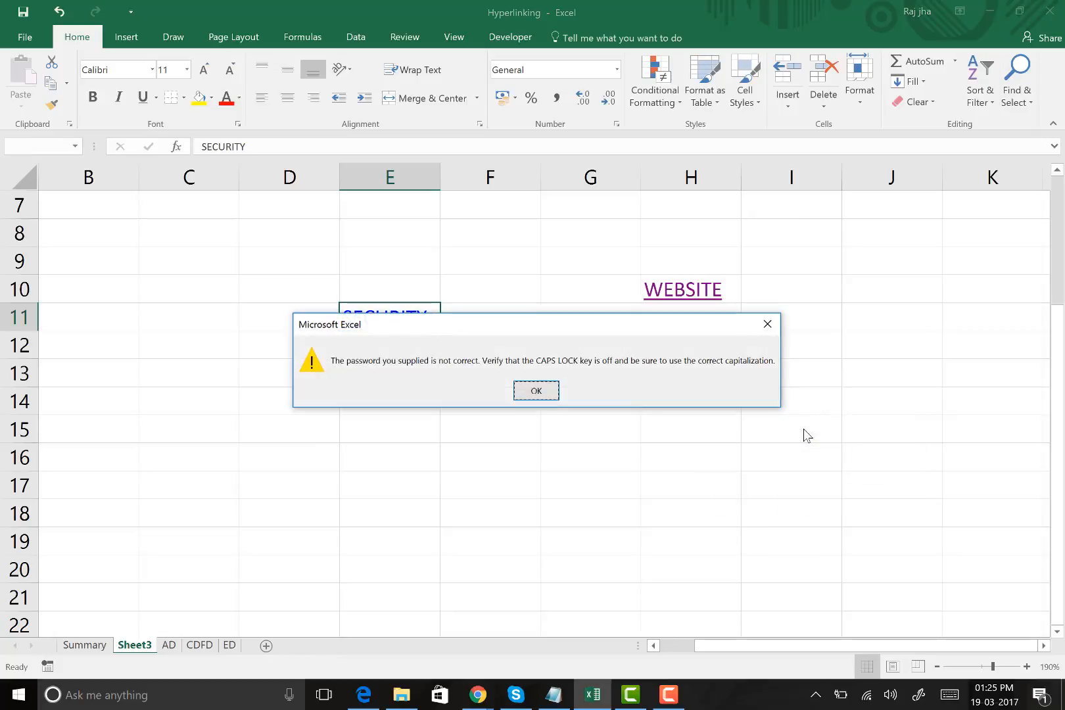
{"action": "left_click", "coordinate": [542, 393]}
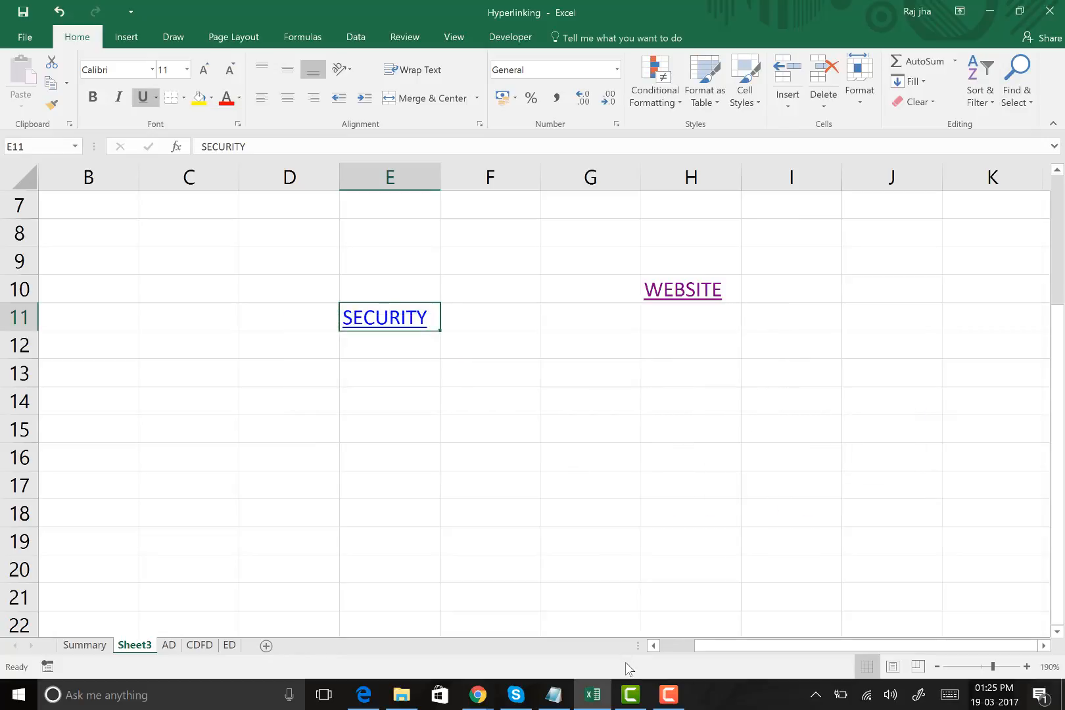
Remove the hyperlink from the SECURITY text in cell E11 of Sheet3
{"action": "left_click", "coordinate": [407, 372]}
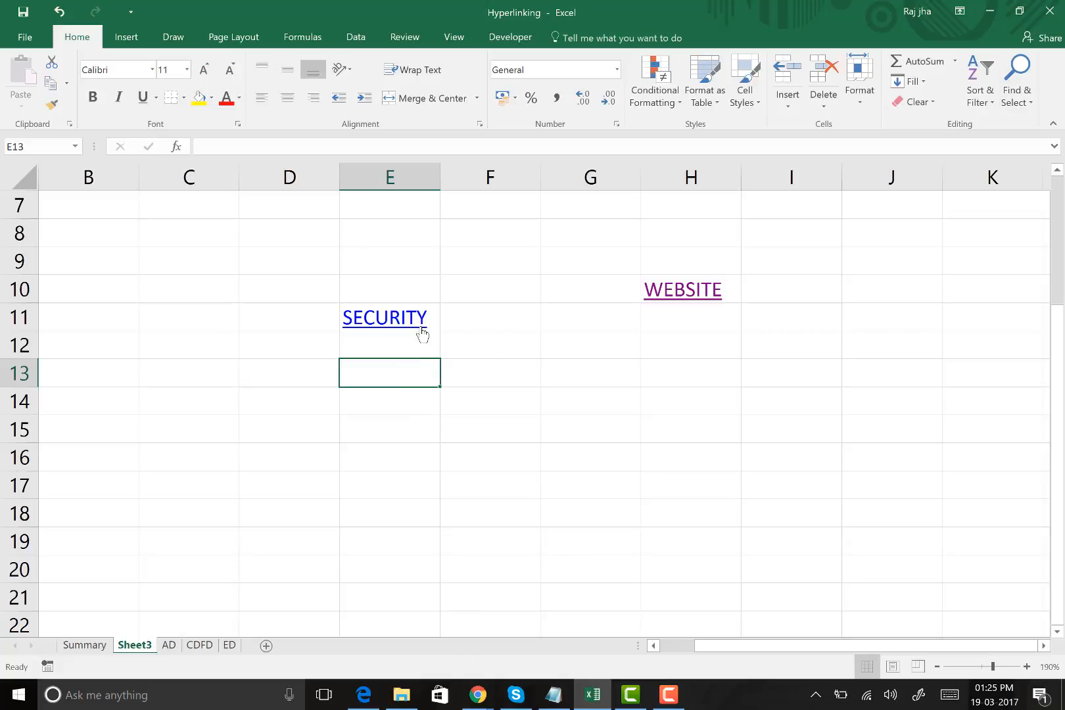
{"action": "right_click", "coordinate": [399, 314]}
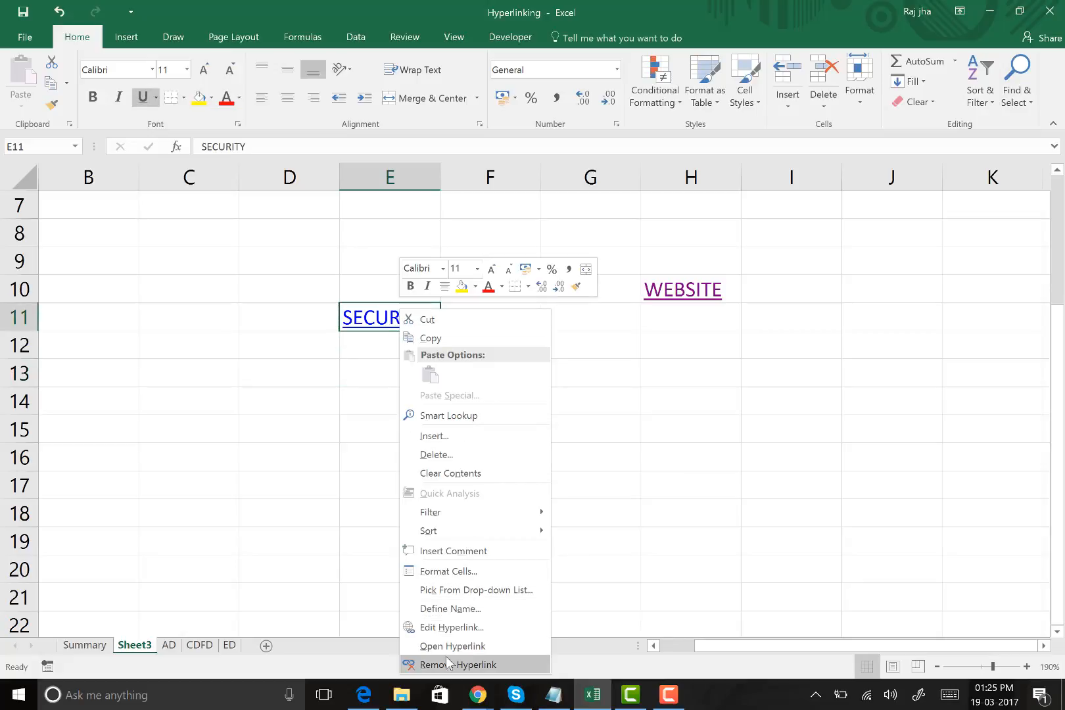
{"action": "left_click", "coordinate": [446, 660]}
{"action": "left_click", "coordinate": [431, 431]}
{"action": "left_click", "coordinate": [394, 320]}
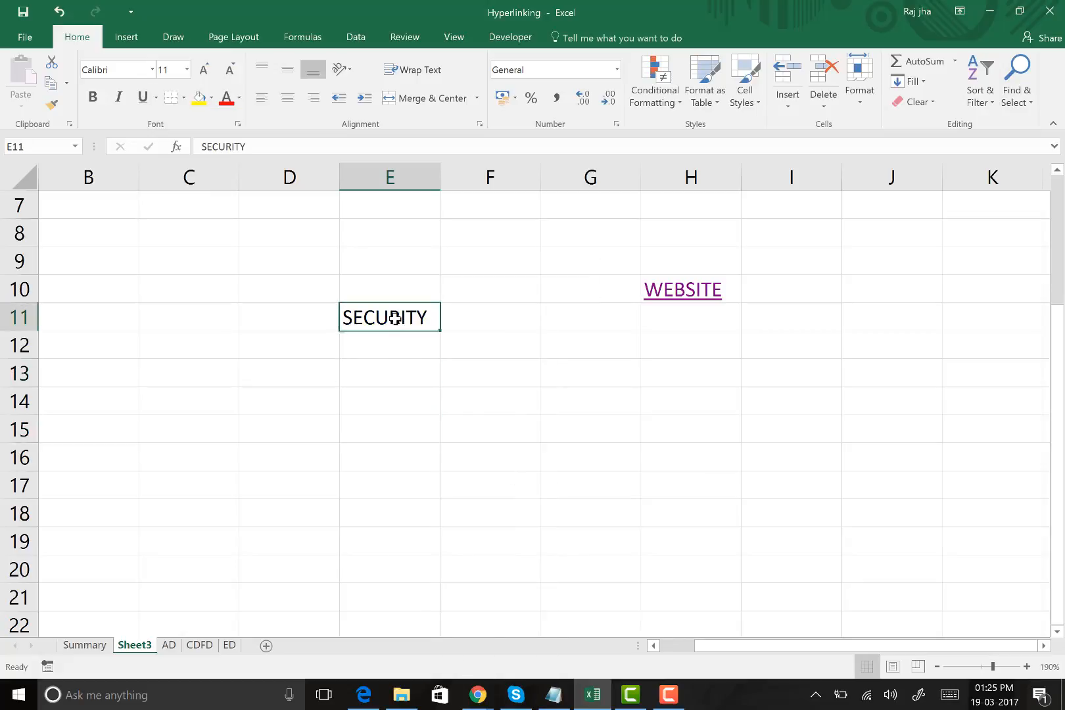
Hyperlink the SECURITY text in E11 to the existing file 3D-Data-Consol_1 in the Level 3 folder
{"action": "right_click", "coordinate": [401, 318]}
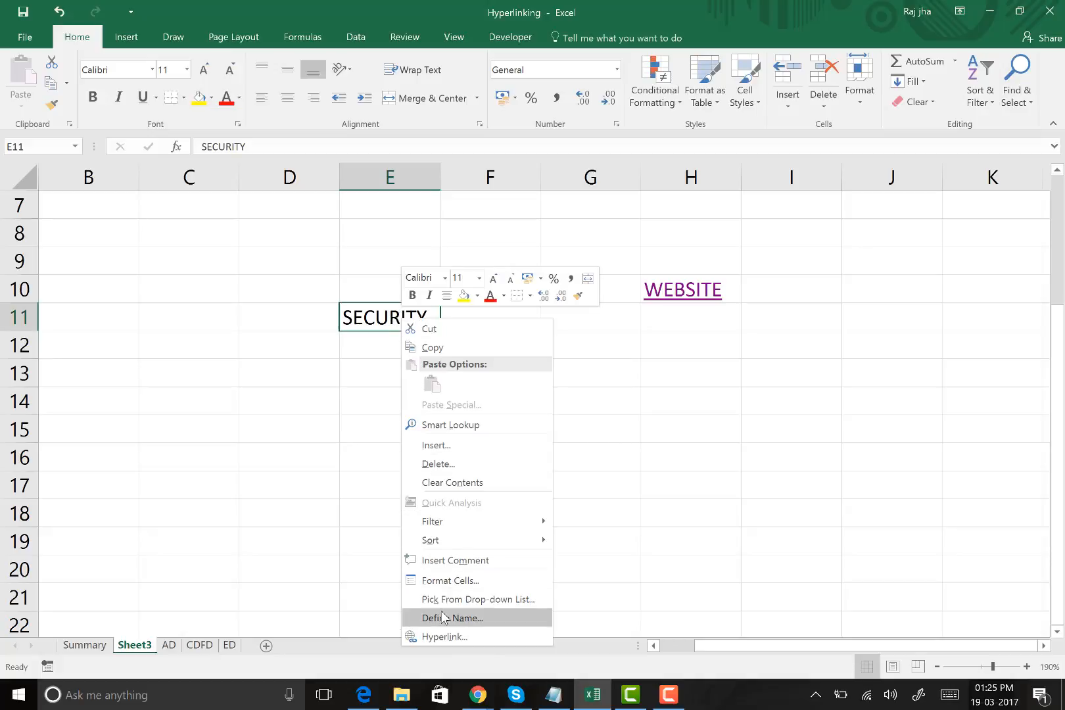
{"action": "left_click", "coordinate": [450, 637]}
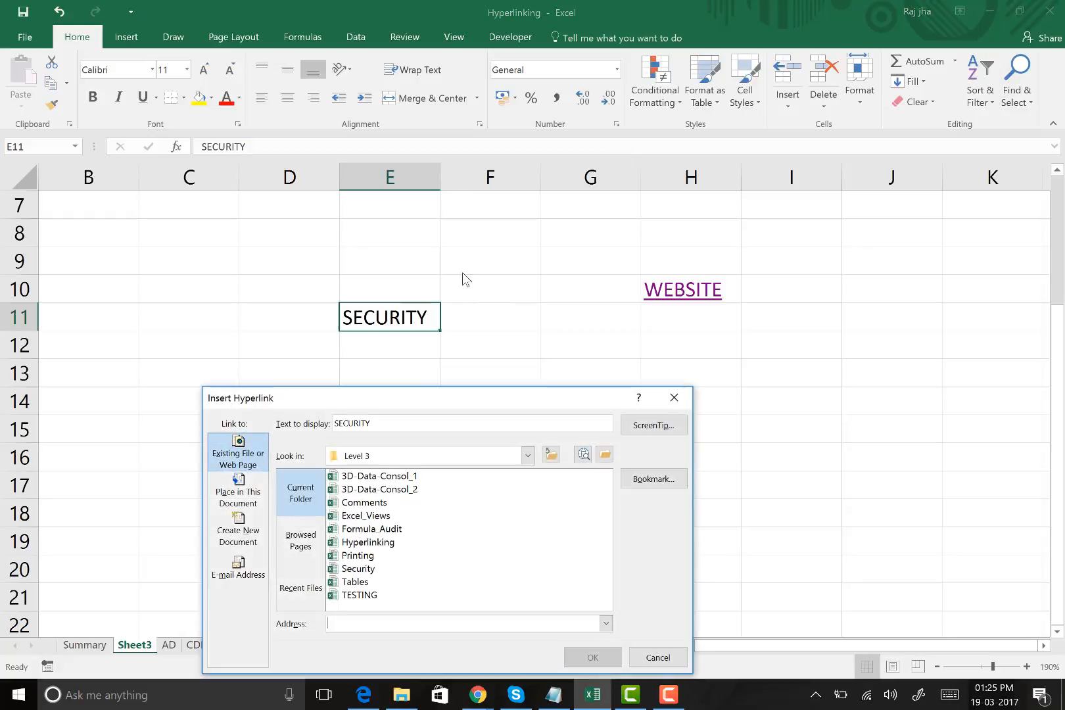
{"action": "left_click_drag", "start_coordinate": [398, 402], "coordinate": [521, 69]}
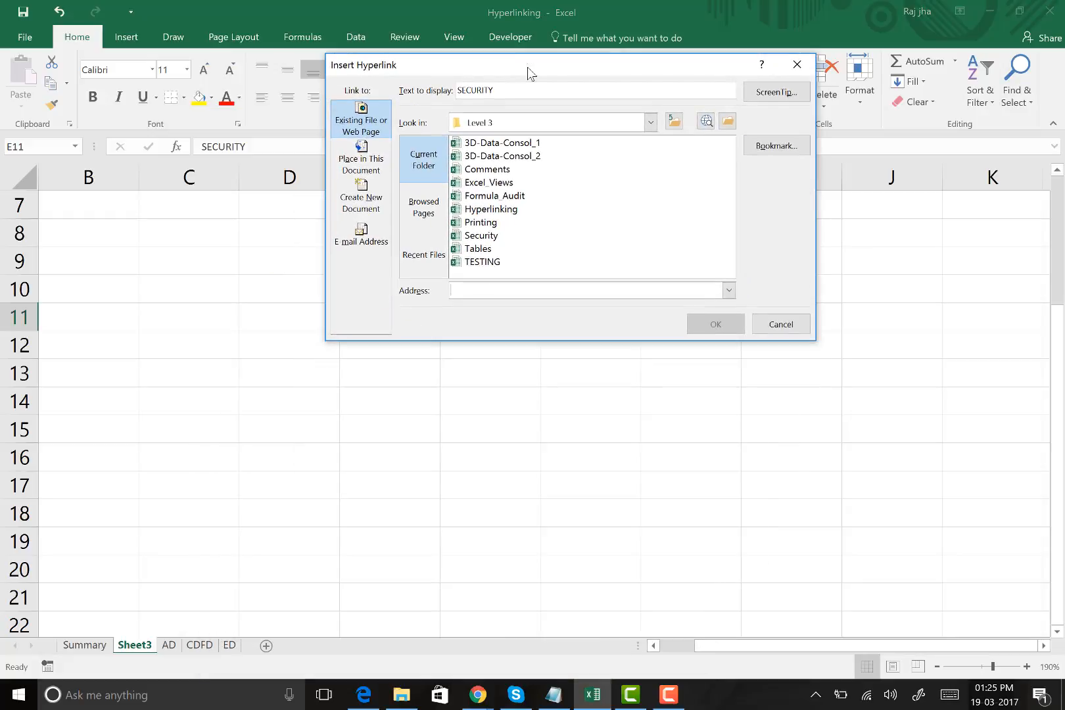
{"action": "left_click", "coordinate": [519, 144]}
{"action": "left_click", "coordinate": [714, 326]}
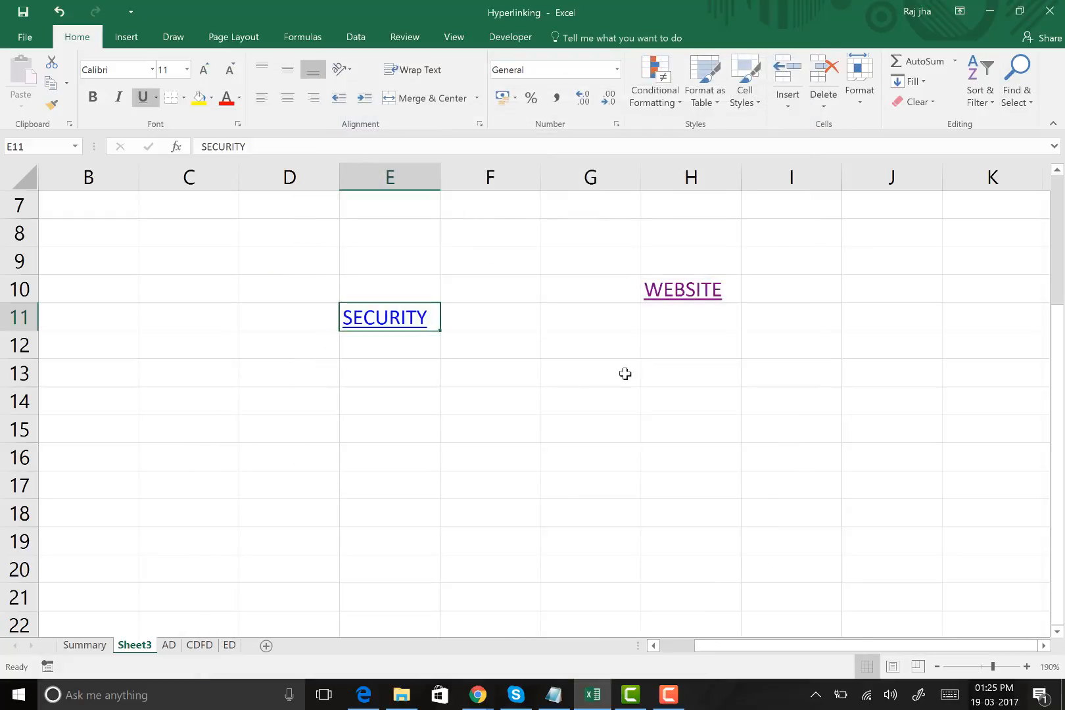
Test the SECURITY hyperlink in E11, enabling content in 3D-Data-Consol_1 without updating its links, and close that workbook without saving
{"action": "left_click", "coordinate": [380, 320]}
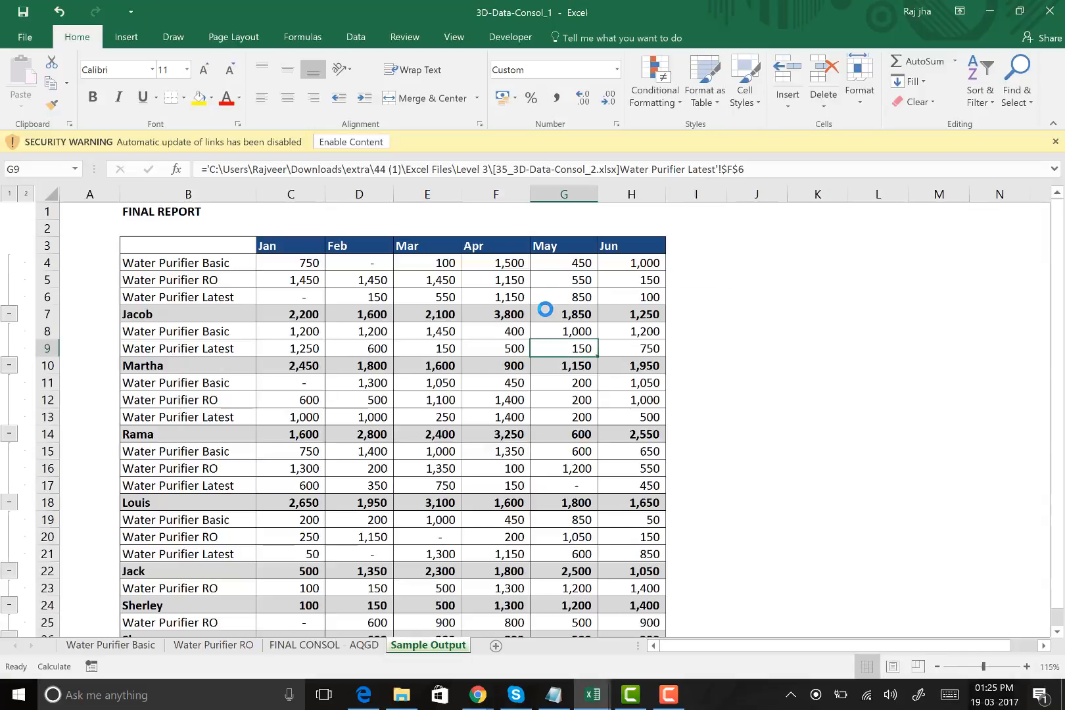
{"action": "left_click", "coordinate": [355, 142]}
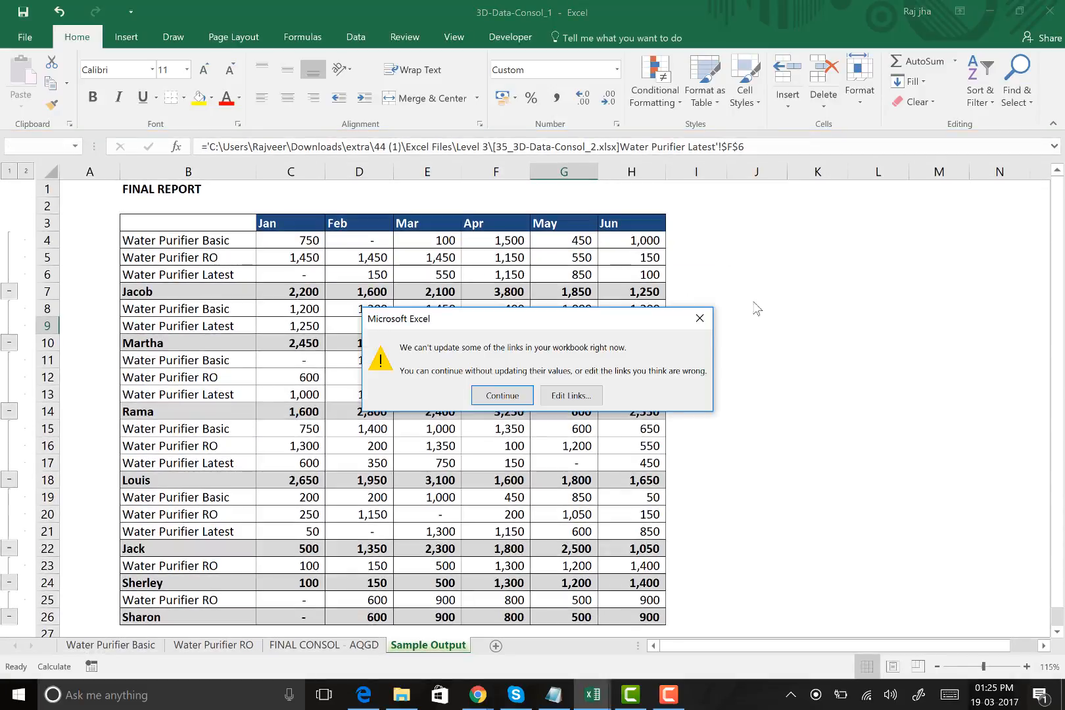
{"action": "left_click", "coordinate": [502, 396]}
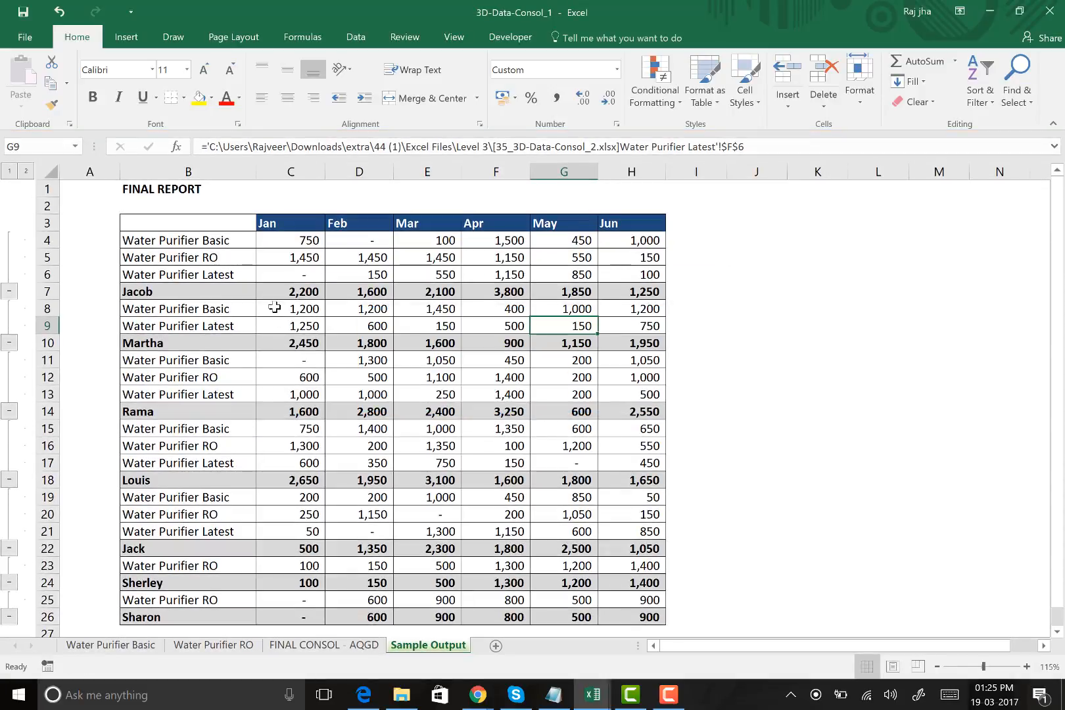
{"action": "left_click", "coordinate": [1049, 11]}
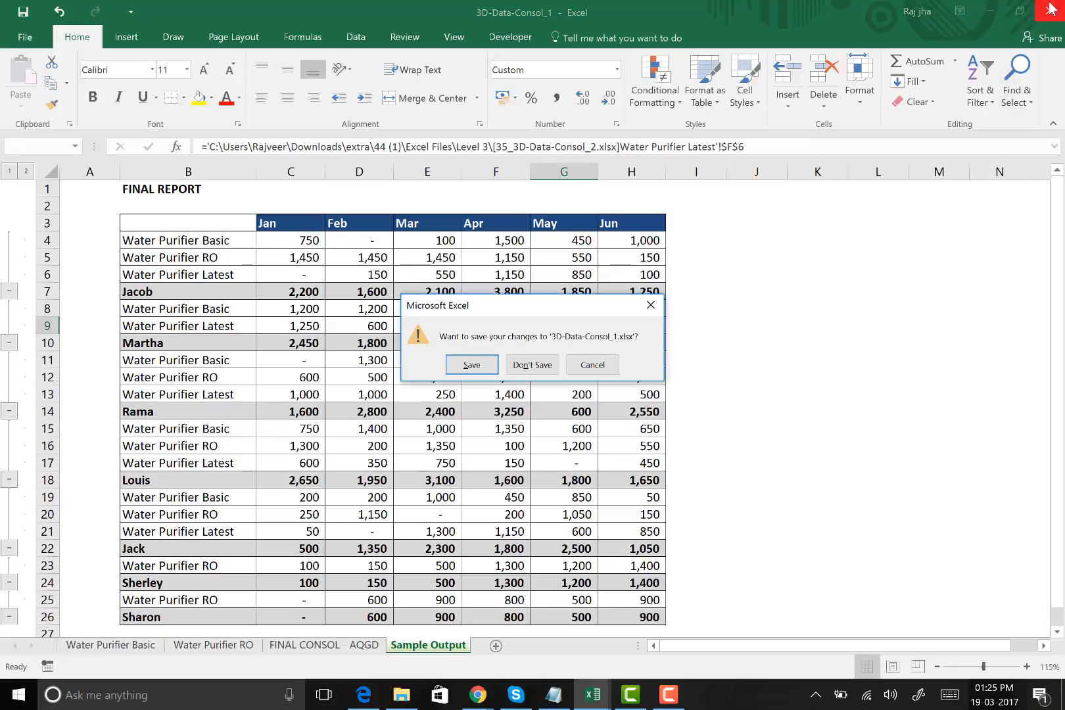
{"action": "left_click", "coordinate": [533, 365]}
Enter the labels assets, lia and income in cells C16 to C18 of Sheet3
{"action": "left_click", "coordinate": [447, 459]}
{"action": "scroll", "coordinate": [346, 389], "scroll_direction": "down", "scroll_amount": 2}
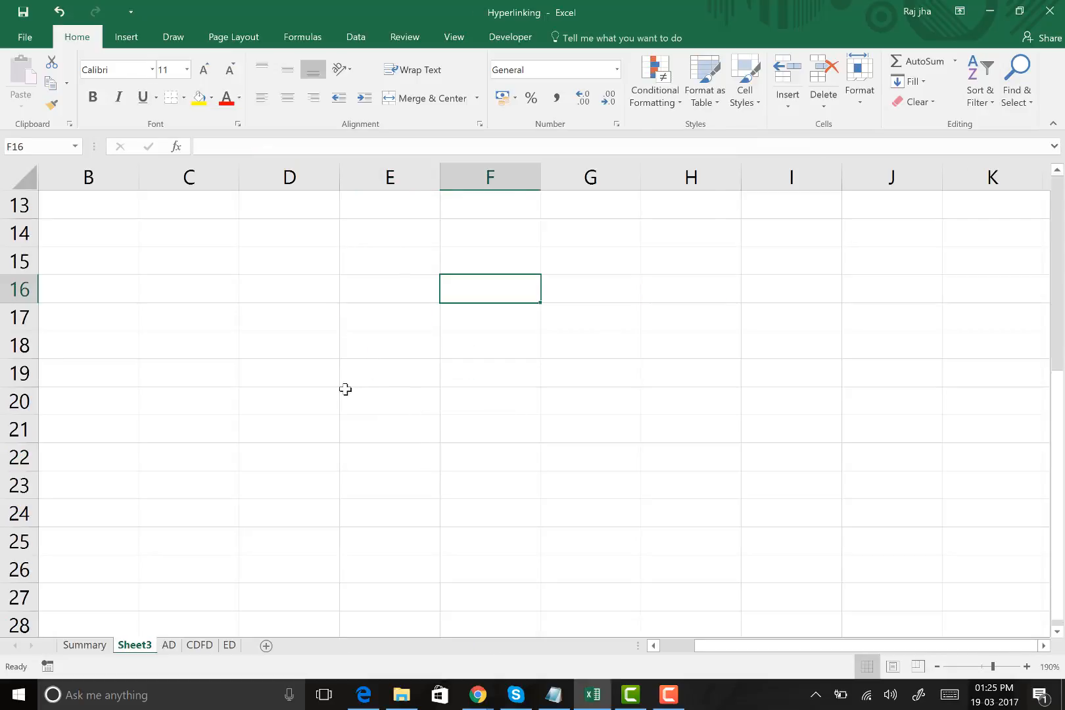
{"action": "left_click", "coordinate": [189, 294]}
{"action": "type", "text": "asse"}
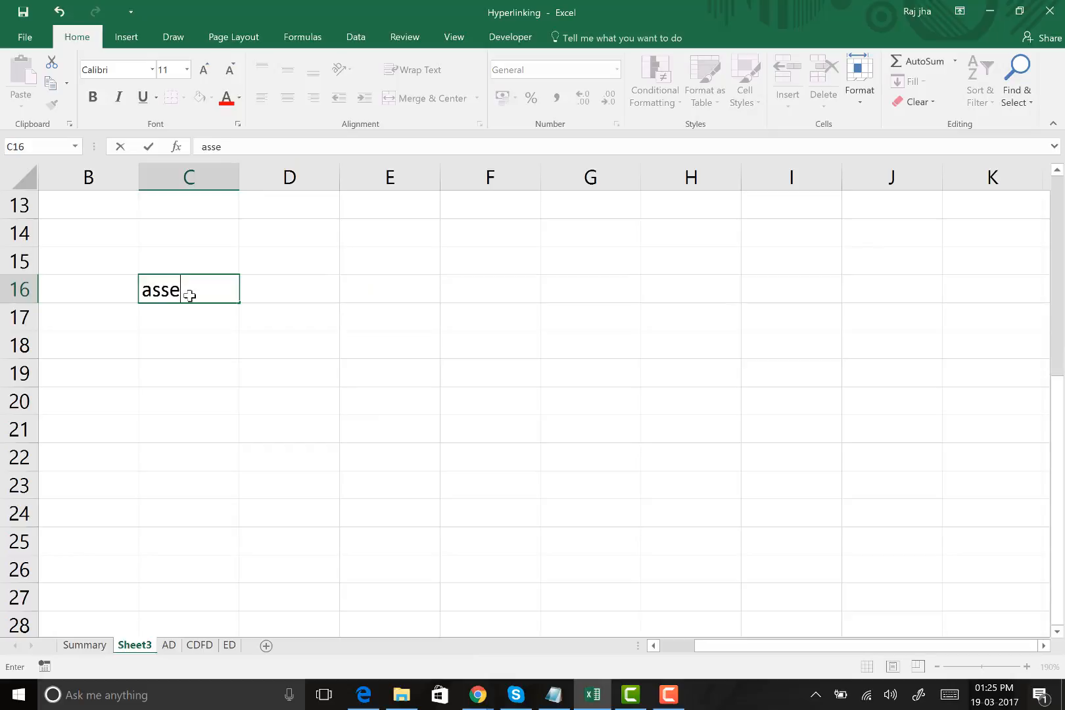
{"action": "type", "text": "ts"}
{"action": "key", "text": "Return"}
{"action": "type", "text": "lia"}
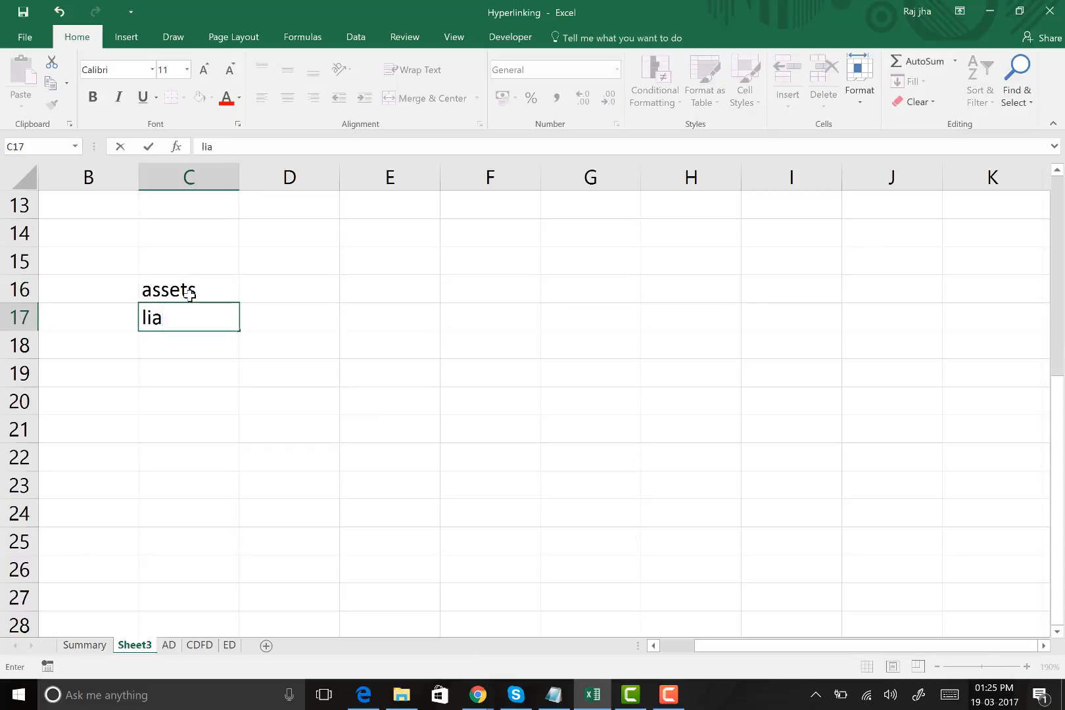
{"action": "key", "text": "Return"}
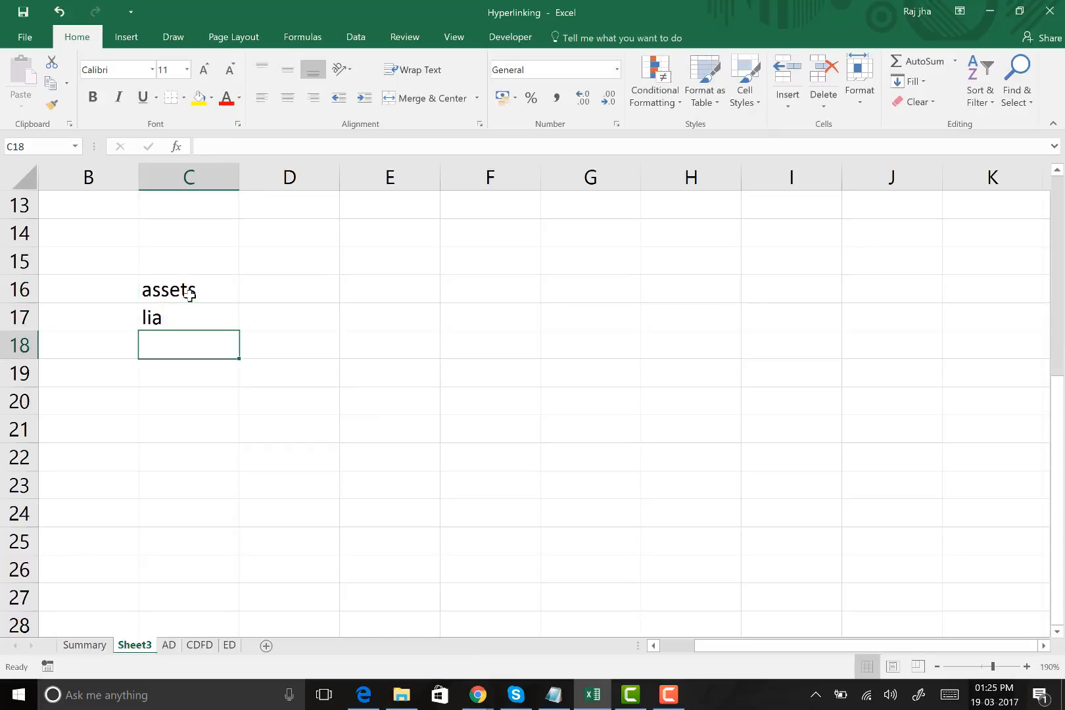
{"action": "type", "text": "income"}
{"action": "key", "text": "Return"}
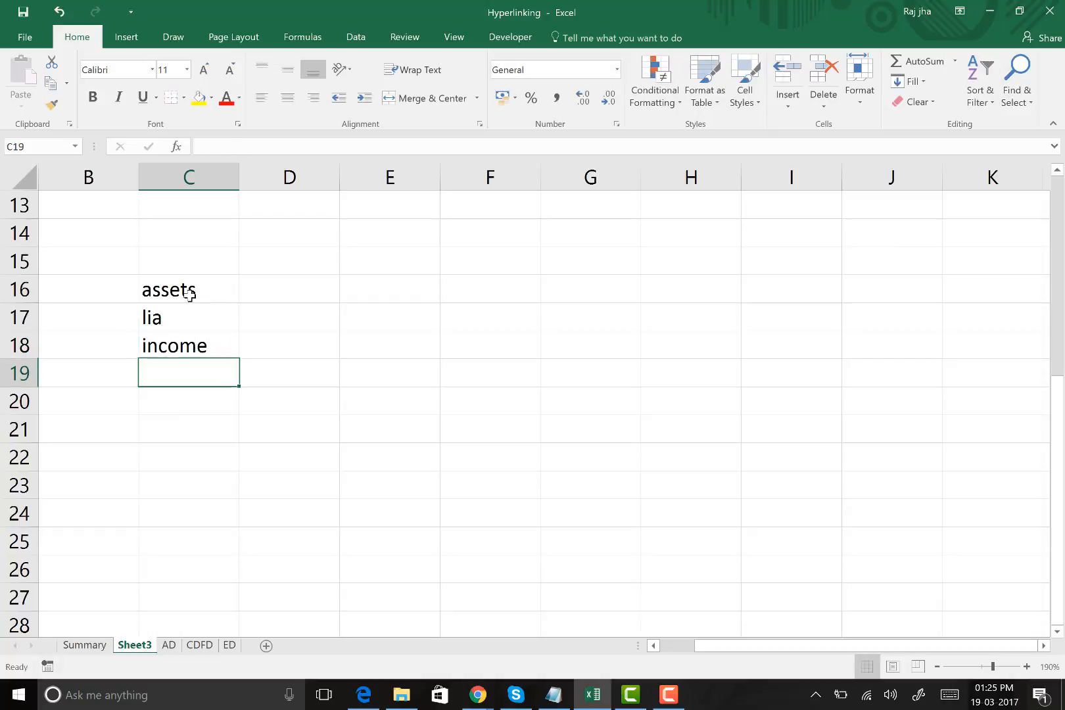
Enter the amounts 40, 45 and 45 beside the labels in cells D16 to D18
{"action": "left_click", "coordinate": [315, 295]}
{"action": "type", "text": "40"}
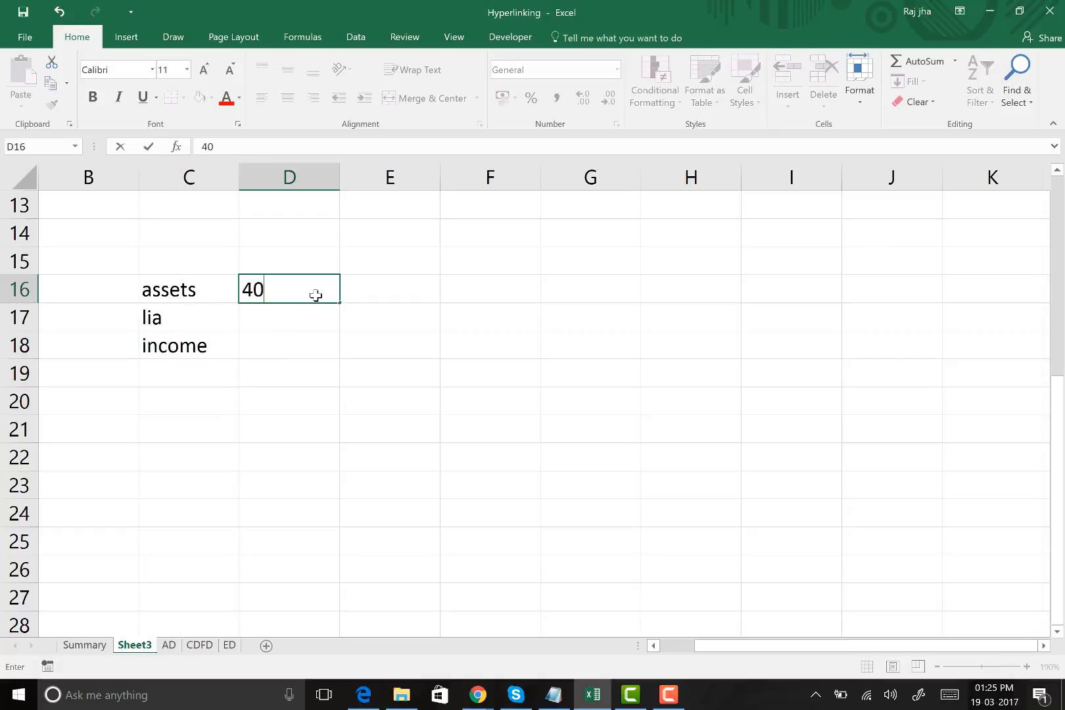
{"action": "key", "text": "Return"}
{"action": "type", "text": "45"}
{"action": "key", "text": "Return"}
{"action": "type", "text": "45"}
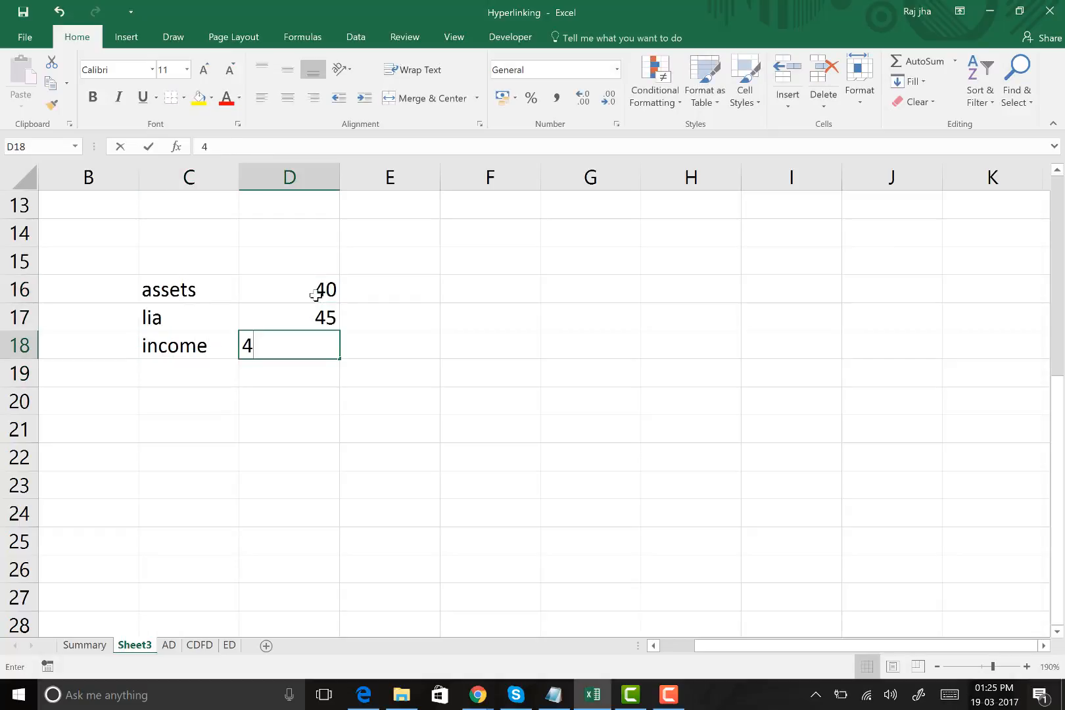
{"action": "key", "text": "Return"}
Change the assets amount in cell D16 to 40000
{"action": "left_click", "coordinate": [209, 289]}
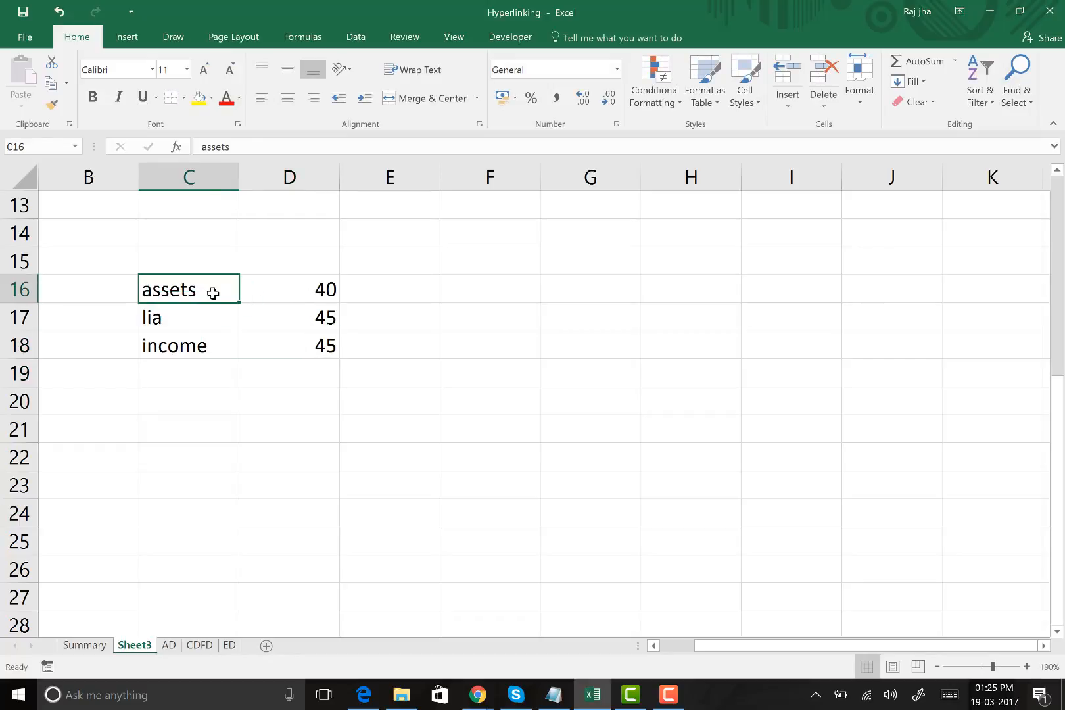
{"action": "left_click", "coordinate": [280, 288]}
{"action": "type", "text": "40000"}
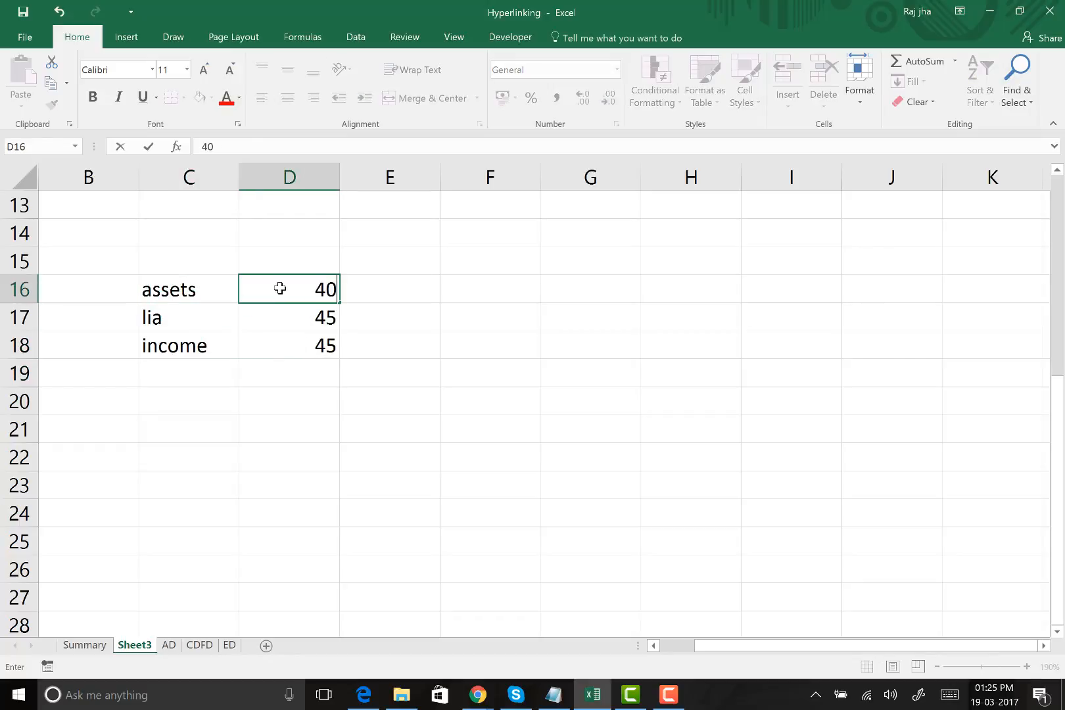
{"action": "key", "text": "Return"}
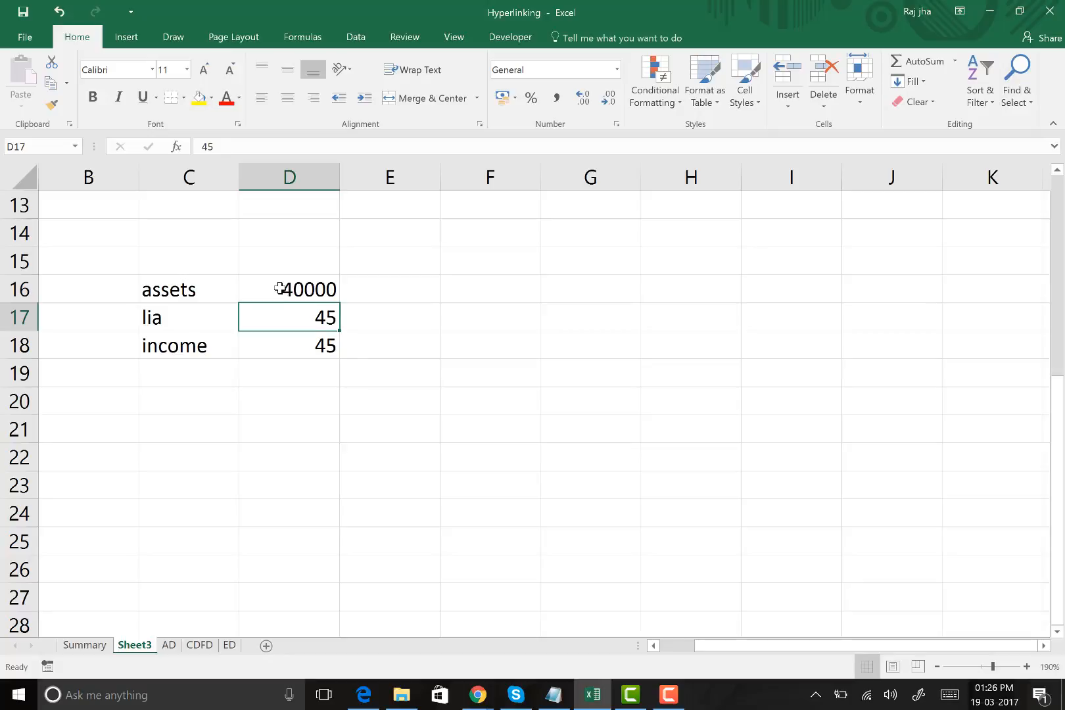
Add an exp row below income, with the label in C19 and the amount 50000 in D19
{"action": "left_click", "coordinate": [196, 366]}
{"action": "type", "text": "exp"}
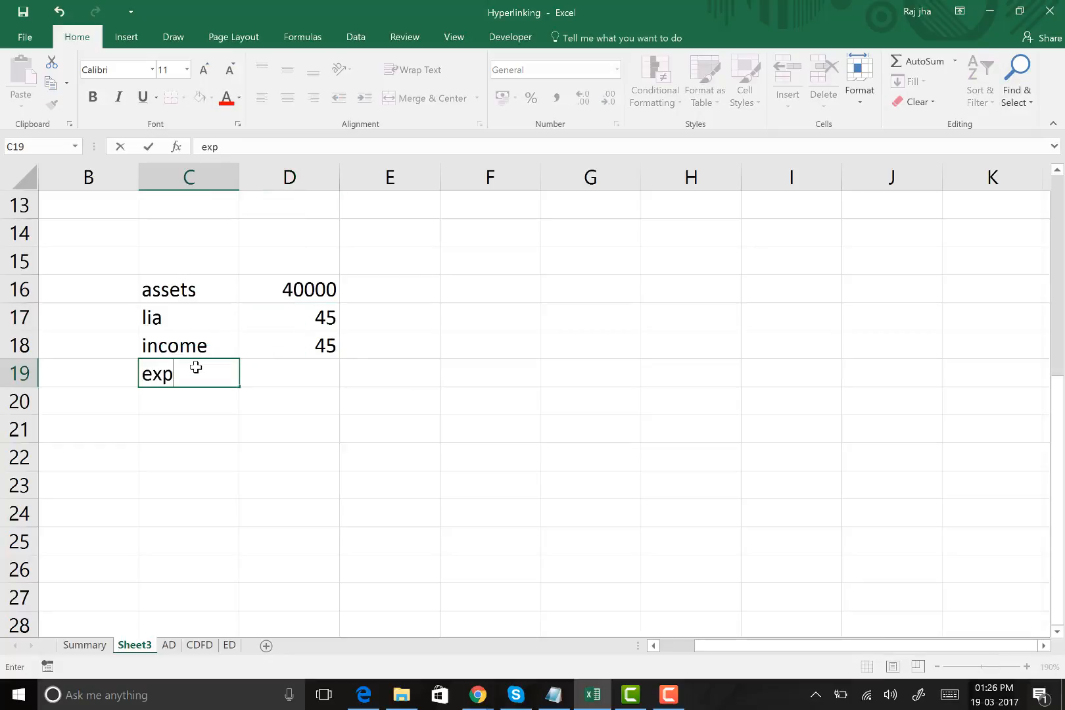
{"action": "key", "text": "Tab"}
{"action": "type", "text": "50000"}
{"action": "key", "text": "Return"}
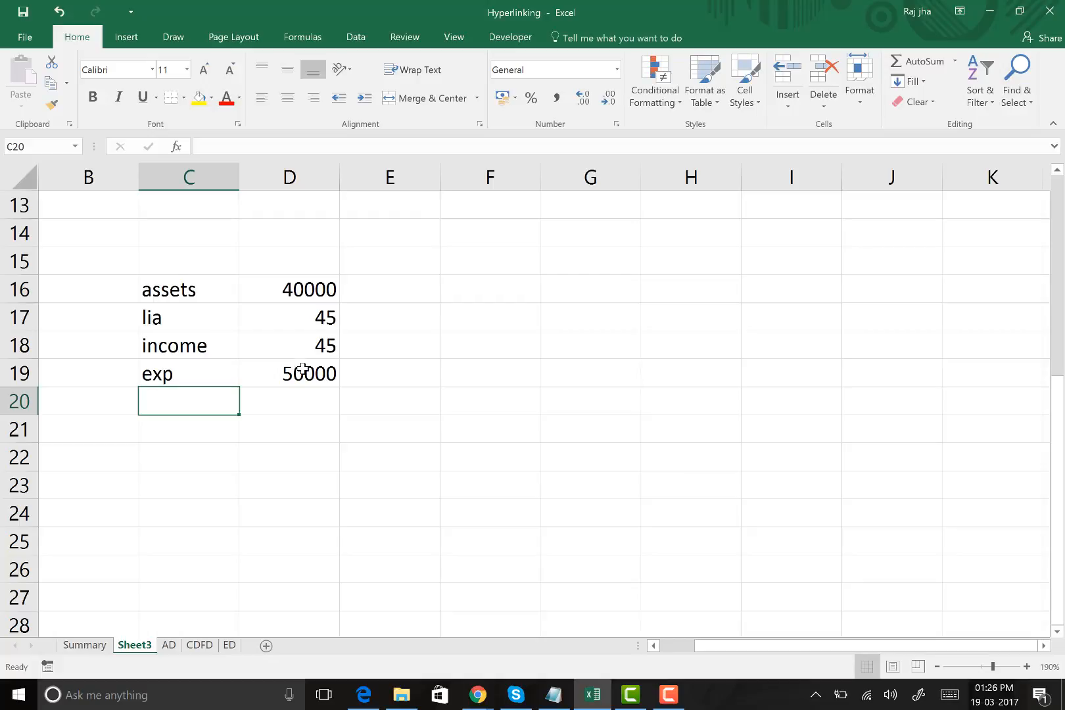
{"action": "left_click", "coordinate": [211, 375]}
{"action": "left_click", "coordinate": [285, 374]}
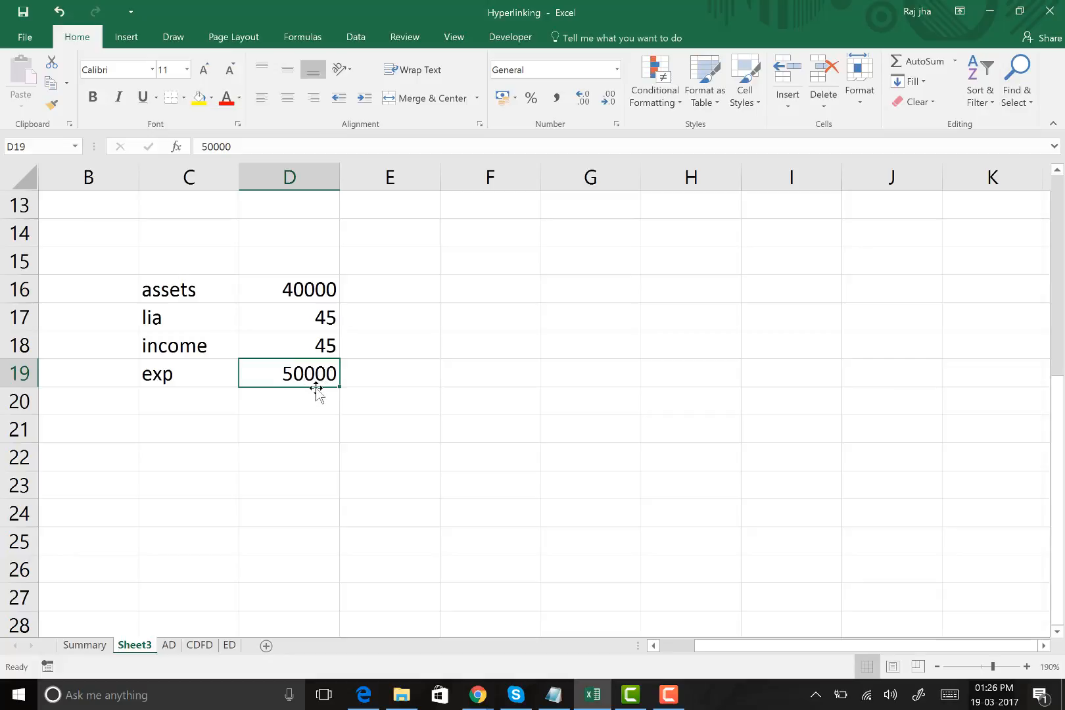
Insert a new worksheet after Sheet3 and rename it exp
{"action": "left_click", "coordinate": [266, 645]}
{"action": "right_click", "coordinate": [183, 645]}
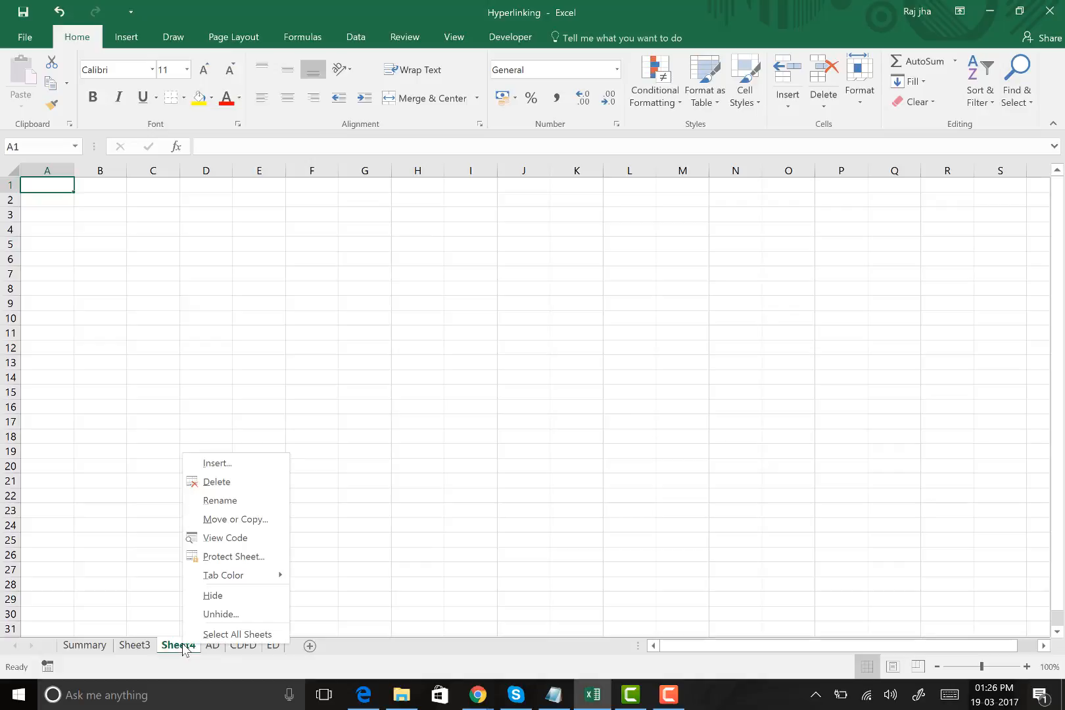
{"action": "left_click", "coordinate": [220, 500]}
{"action": "type", "text": "exp"}
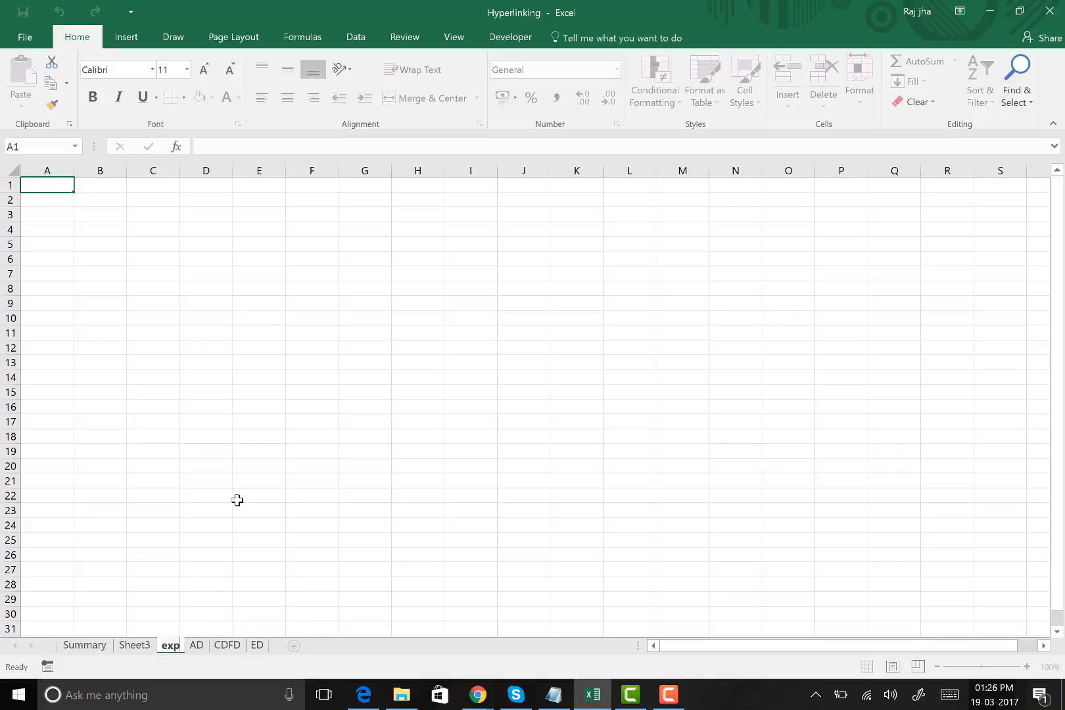
{"action": "key", "text": "Return"}
On the exp sheet, enter tel in F7 with the amount 43 in G7, and con in F8
{"action": "left_click", "coordinate": [297, 278]}
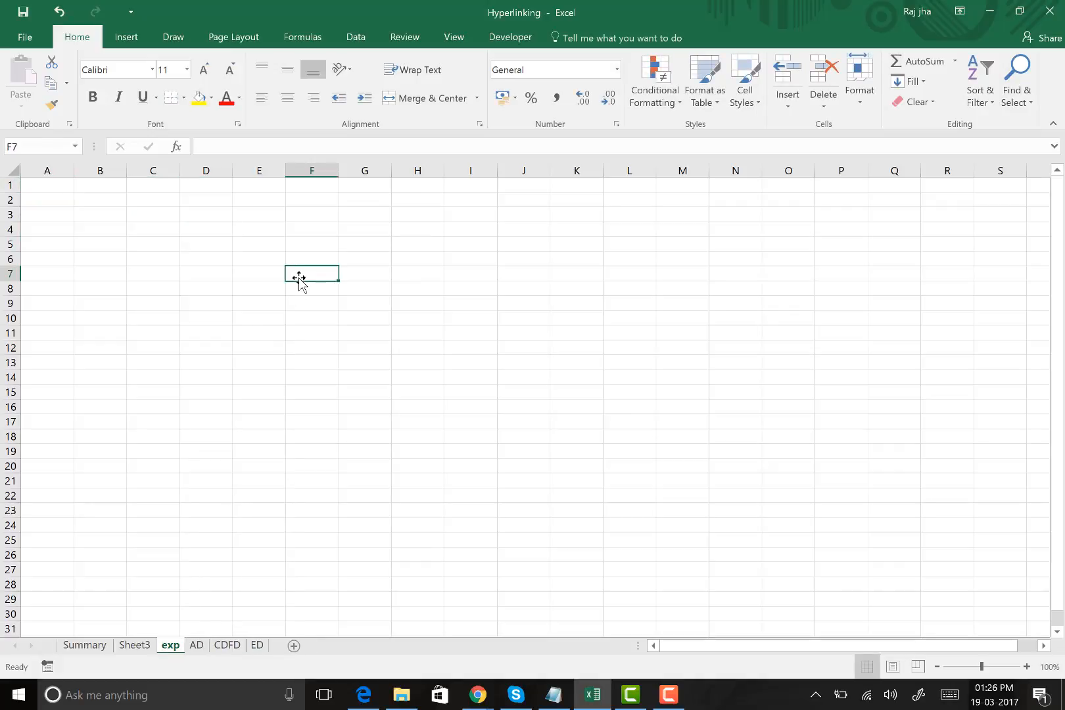
{"action": "type", "text": "tel"}
{"action": "key", "text": "Tab"}
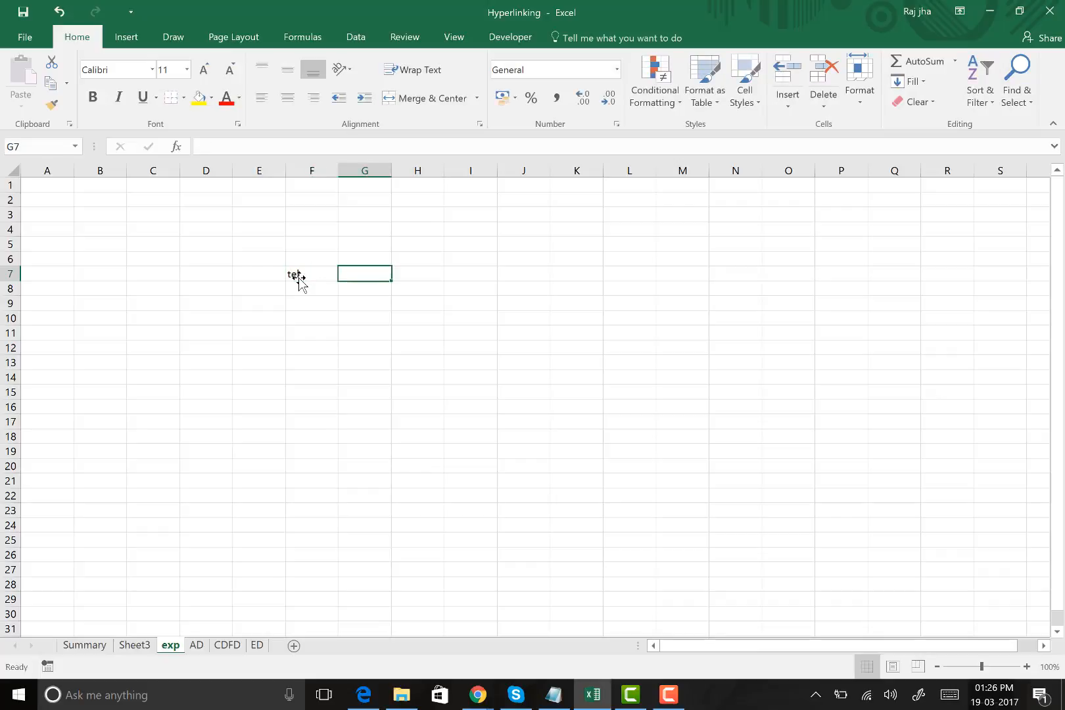
{"action": "type", "text": "43"}
{"action": "key", "text": "Left"}
{"action": "key", "text": "Left"}
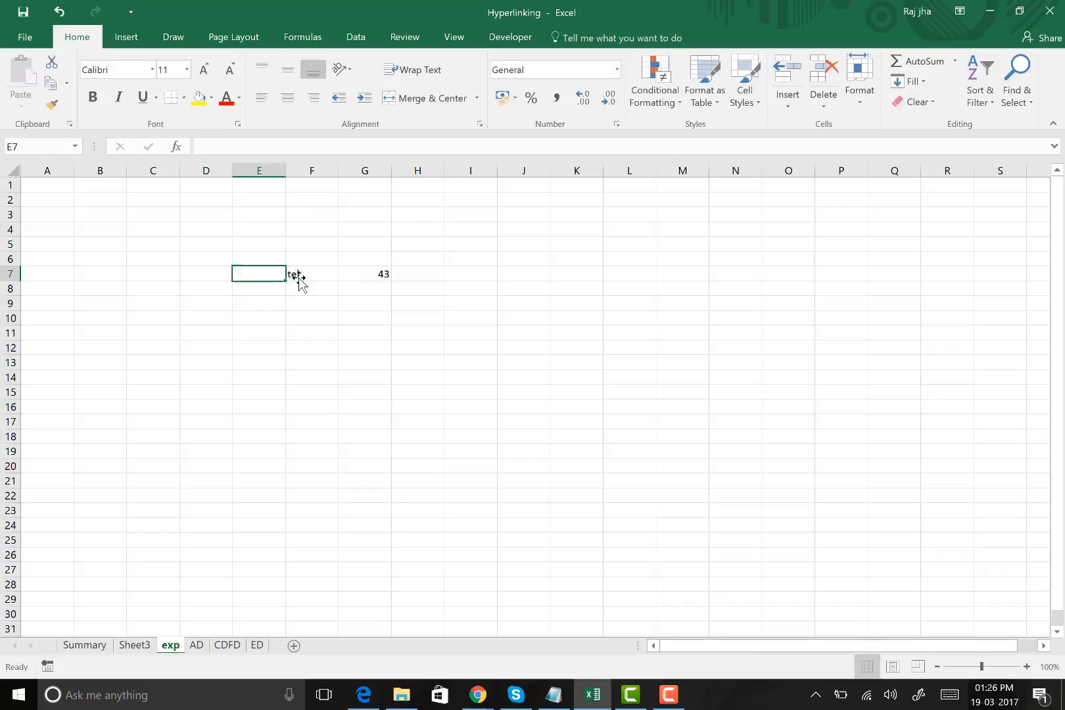
{"action": "key", "text": "Down"}
{"action": "key", "text": "Right"}
{"action": "type", "text": "con"}
{"action": "key", "text": "Tab"}
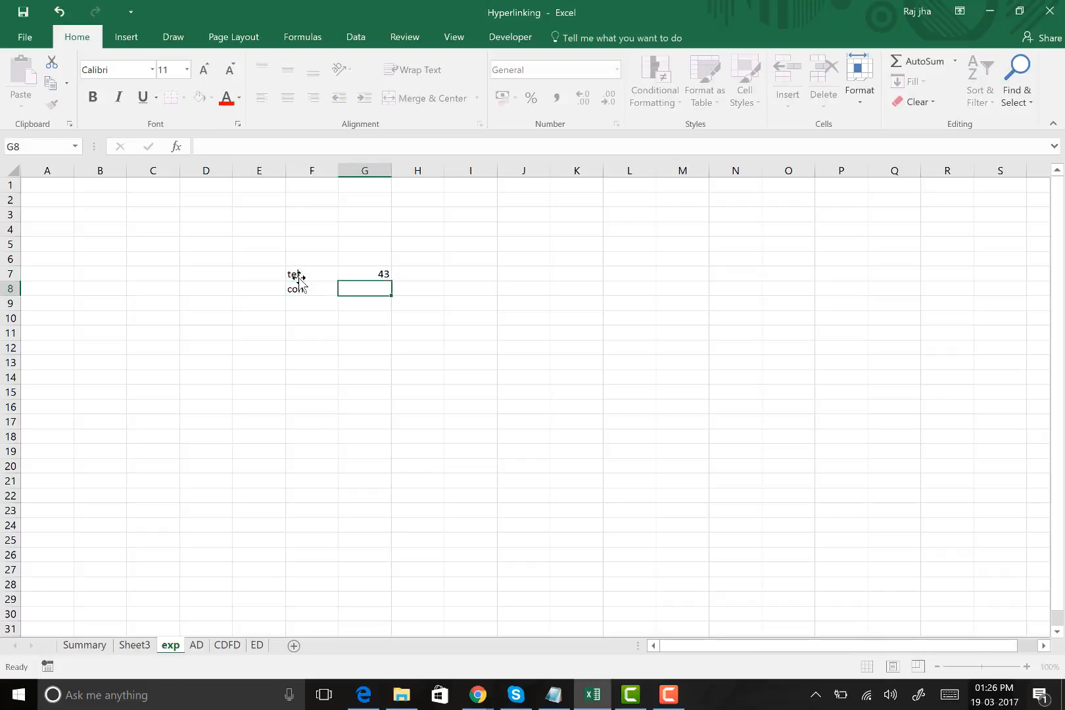
{"action": "left_click", "coordinate": [231, 499]}
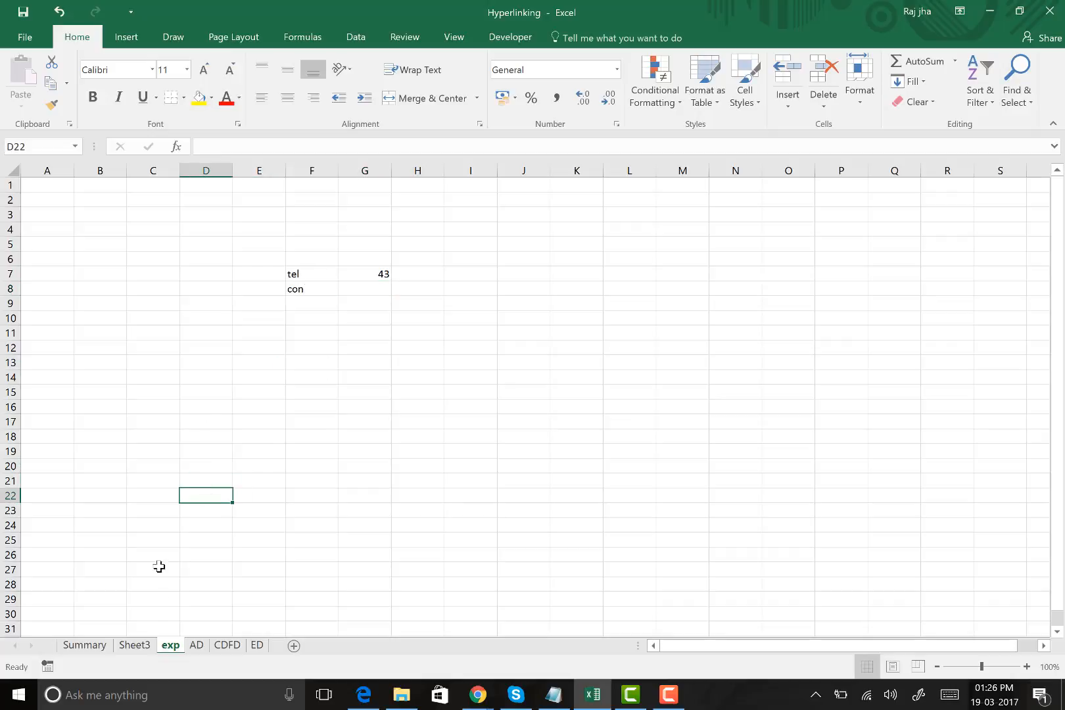
Review the exp amount in D19 on Sheet3 and its detail entries on the exp sheet, ending back on Sheet3
{"action": "left_click", "coordinate": [137, 646]}
{"action": "left_click", "coordinate": [275, 444]}
{"action": "left_click", "coordinate": [304, 374]}
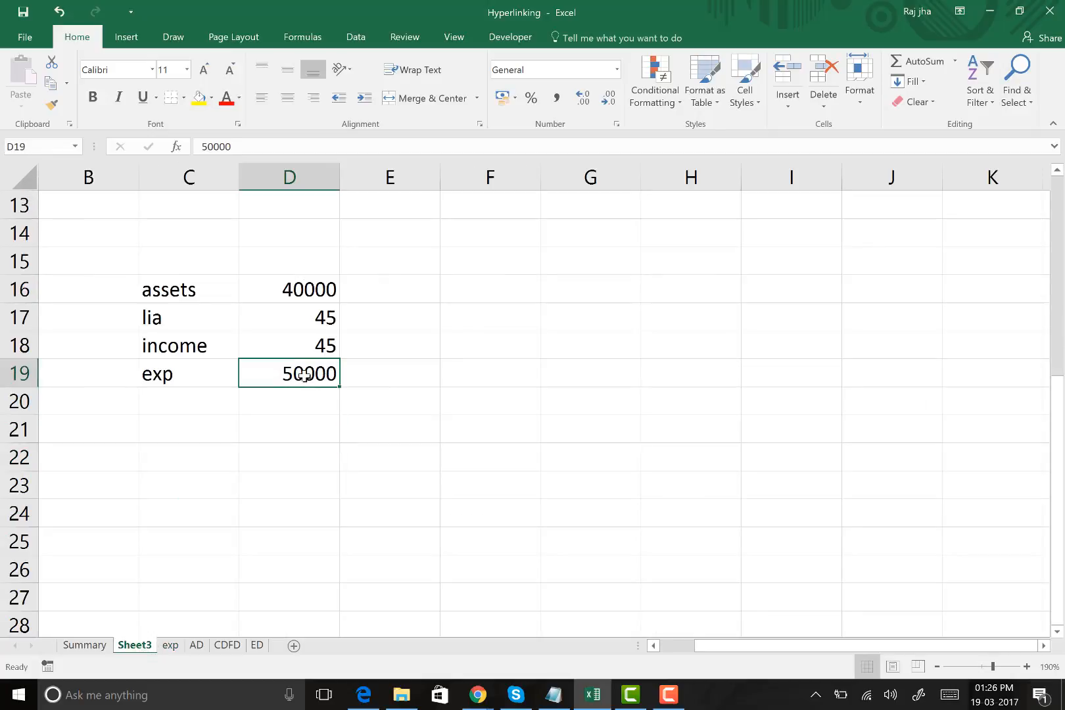
{"action": "left_click", "coordinate": [170, 646]}
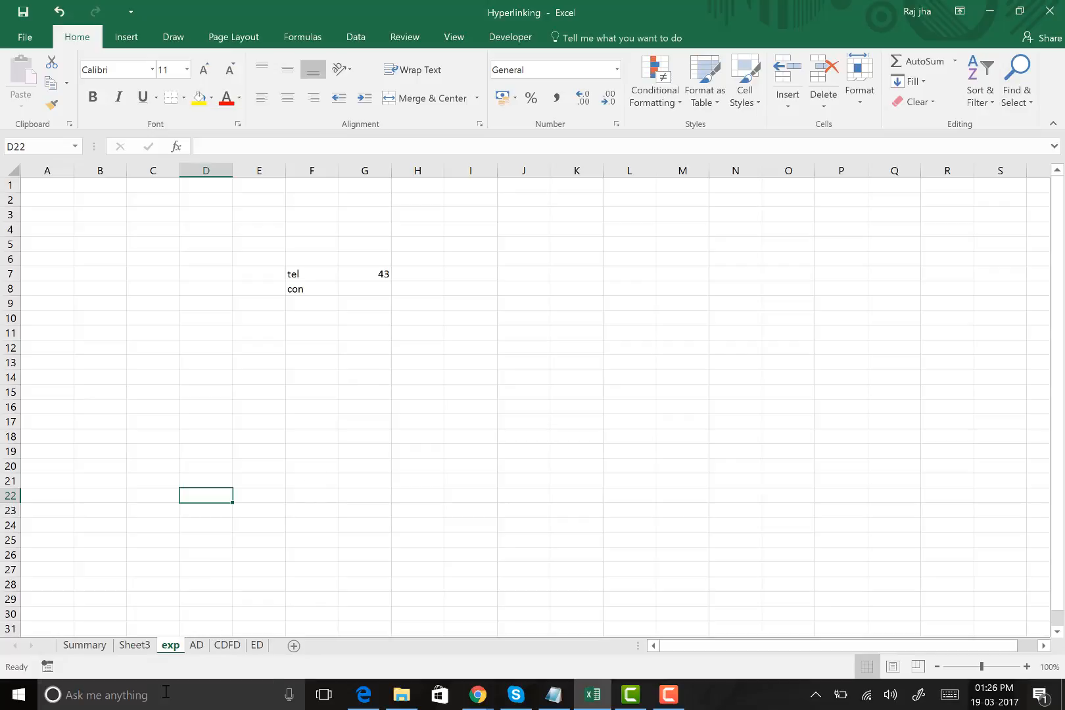
{"action": "left_click", "coordinate": [134, 646]}
{"action": "left_click", "coordinate": [329, 435]}
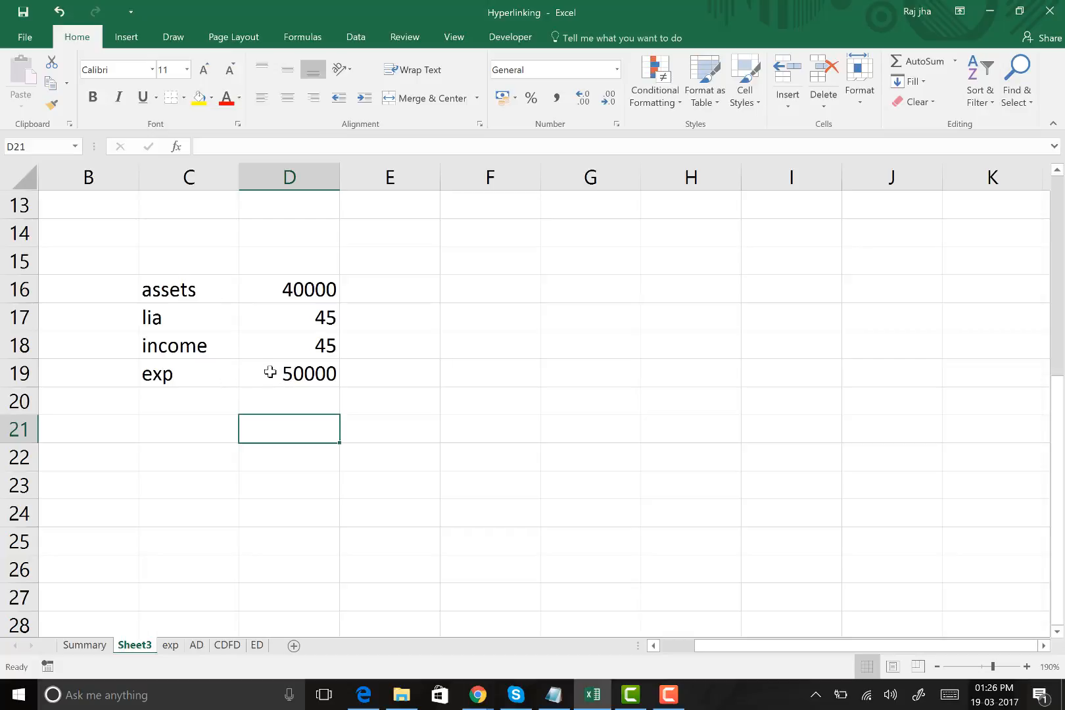
Hyperlink the exp label in C19 on Sheet3 to the exp sheet as a place in this document
{"action": "right_click", "coordinate": [206, 372]}
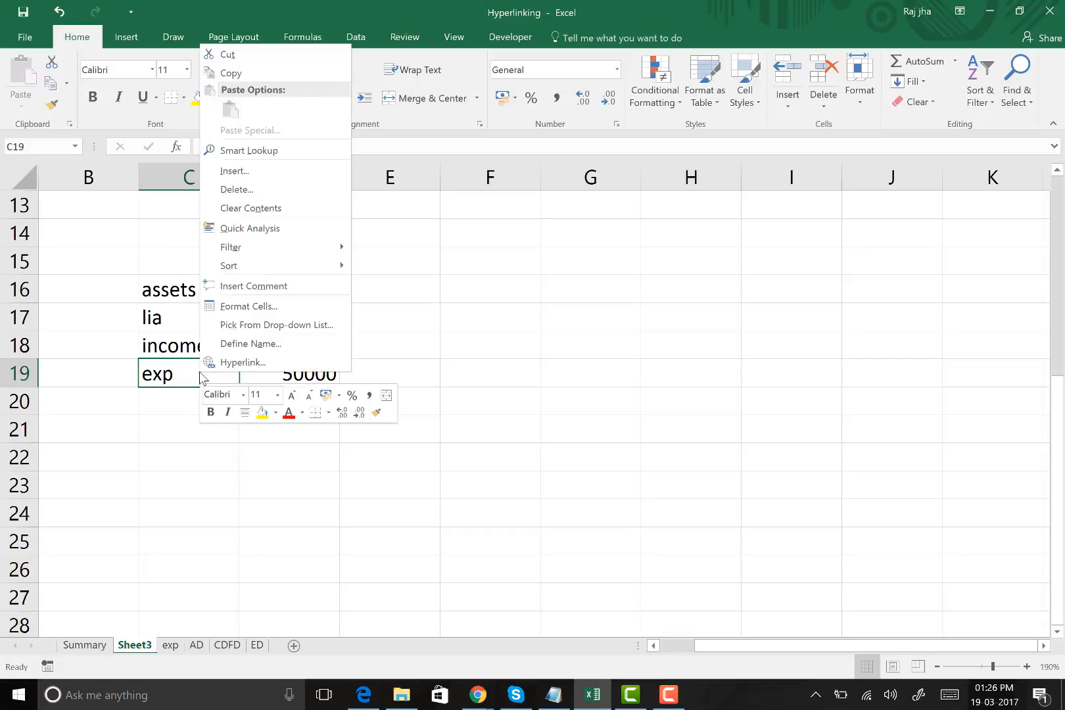
{"action": "left_click", "coordinate": [246, 362]}
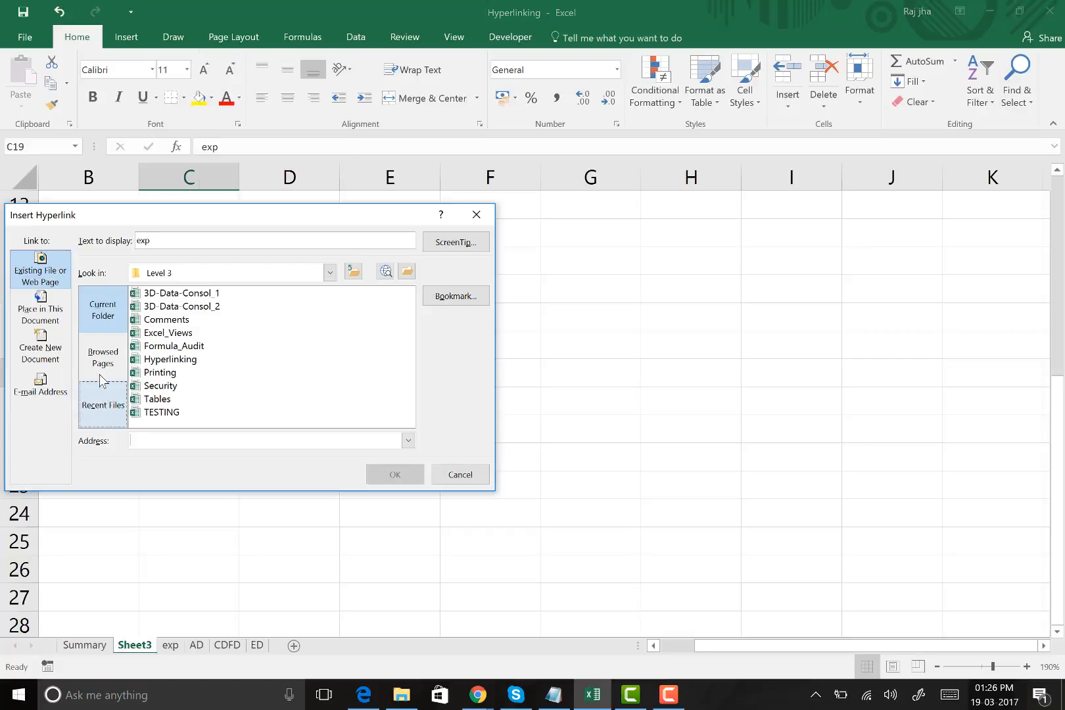
{"action": "left_click", "coordinate": [40, 308]}
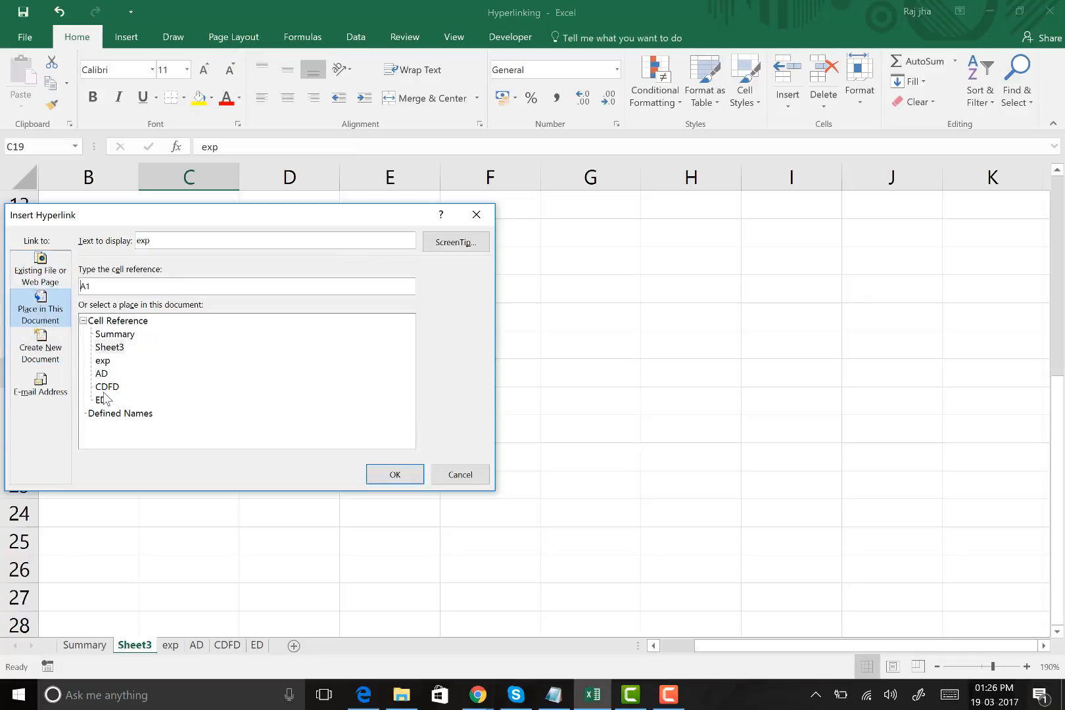
{"action": "left_click", "coordinate": [104, 361]}
{"action": "left_click", "coordinate": [388, 473]}
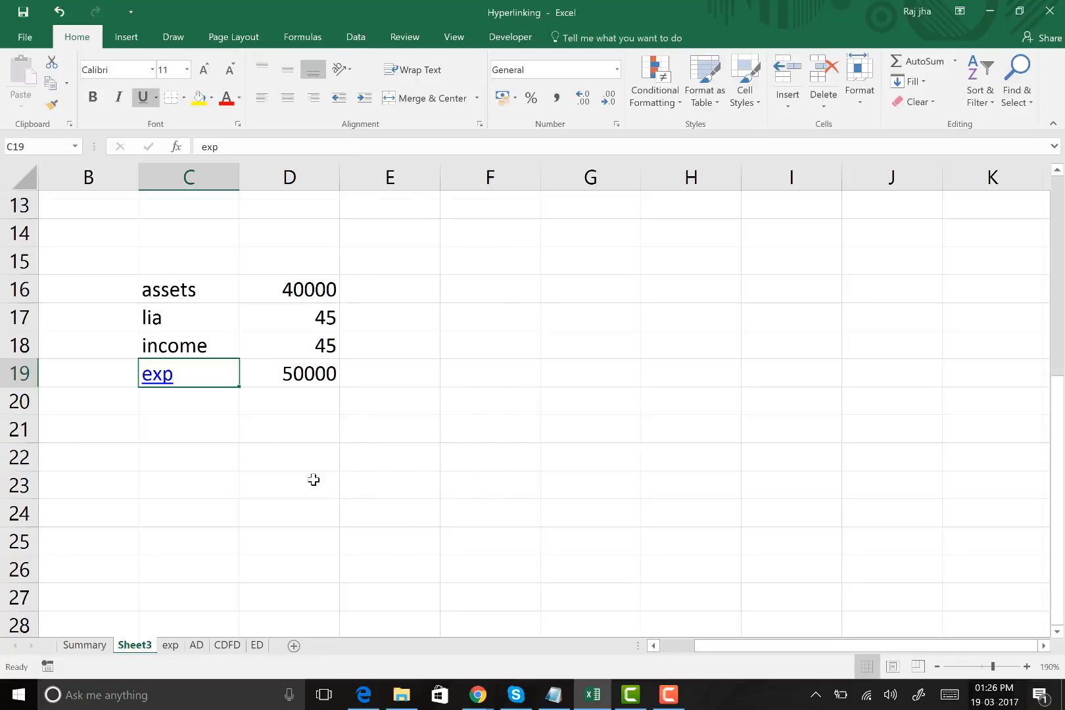
Follow the exp hyperlink in C19, examine the tel and con detail entries on the exp sheet, and return to Sheet3
{"action": "key", "text": "Down"}
{"action": "key", "text": "Down"}
{"action": "key", "text": "Down"}
{"action": "left_click", "coordinate": [160, 382]}
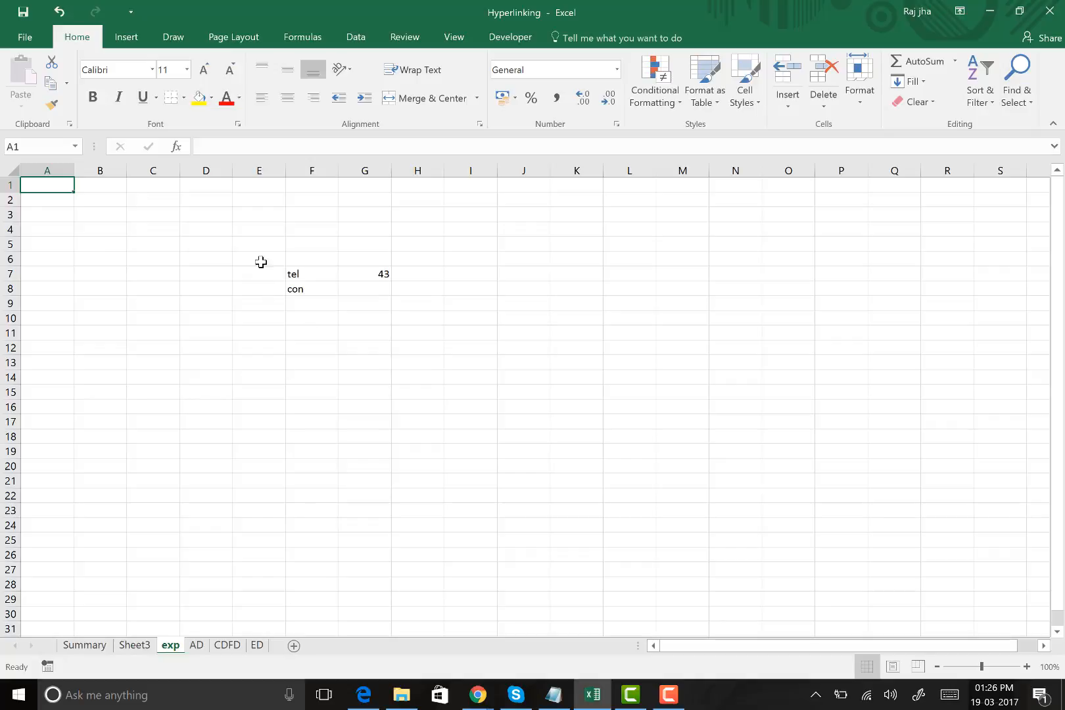
{"action": "left_click_drag", "start_coordinate": [262, 264], "coordinate": [421, 363]}
{"action": "left_click", "coordinate": [328, 436]}
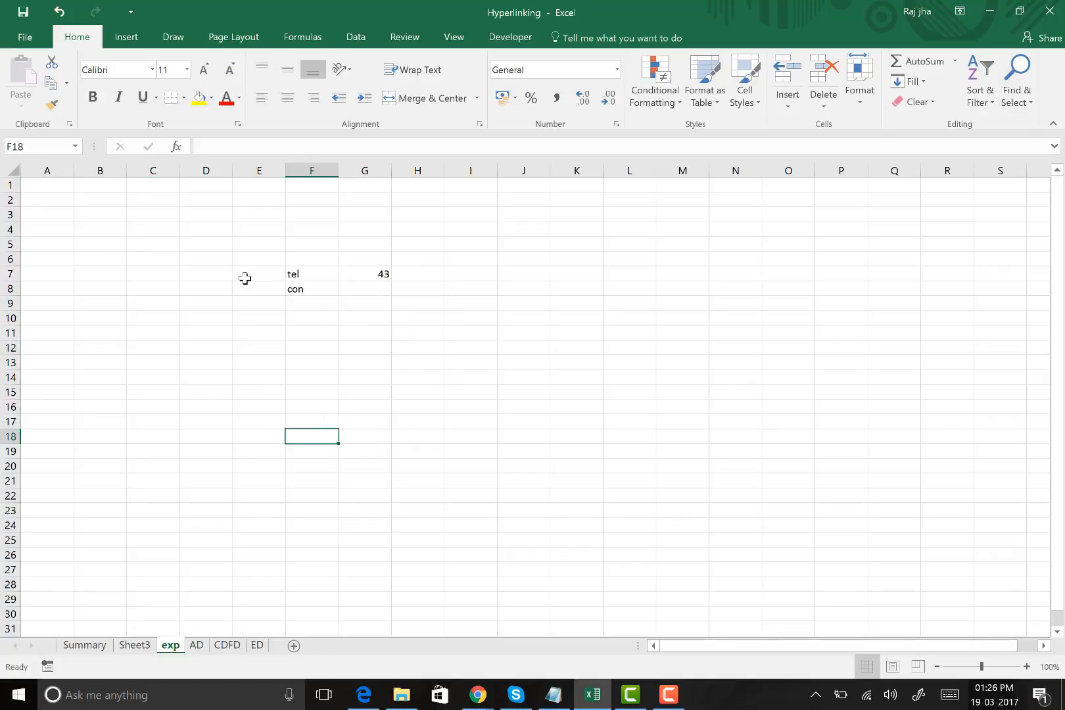
{"action": "left_click_drag", "start_coordinate": [262, 248], "coordinate": [399, 314]}
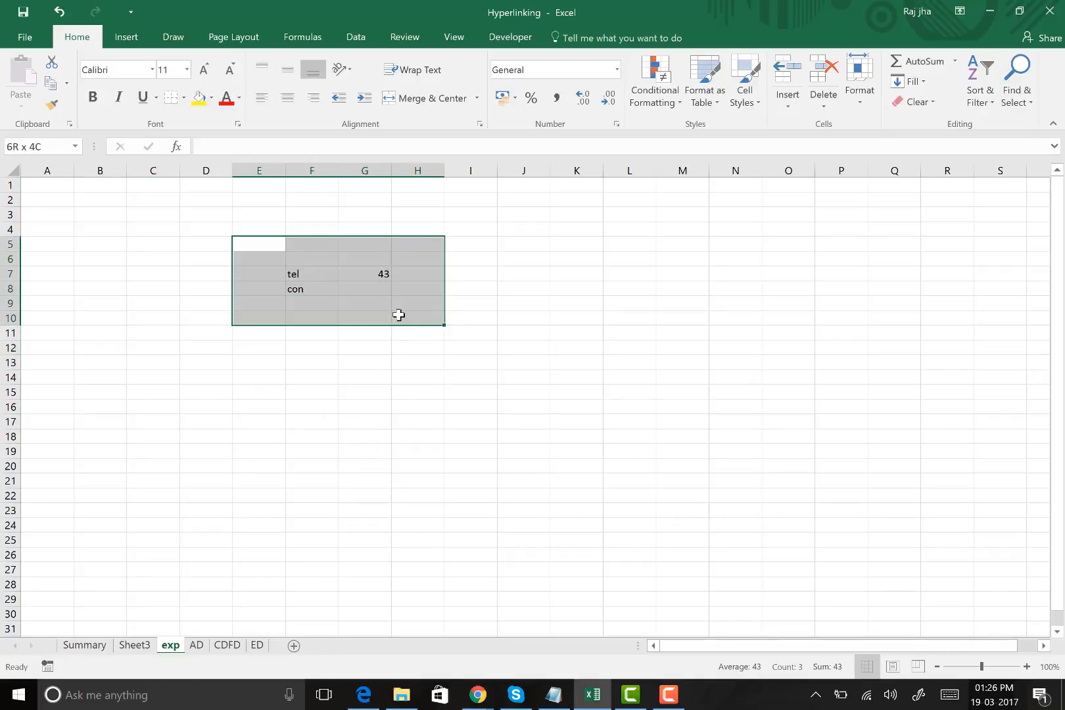
{"action": "left_click", "coordinate": [291, 261]}
{"action": "left_click", "coordinate": [293, 275]}
{"action": "left_click", "coordinate": [288, 314]}
{"action": "left_click", "coordinate": [398, 261]}
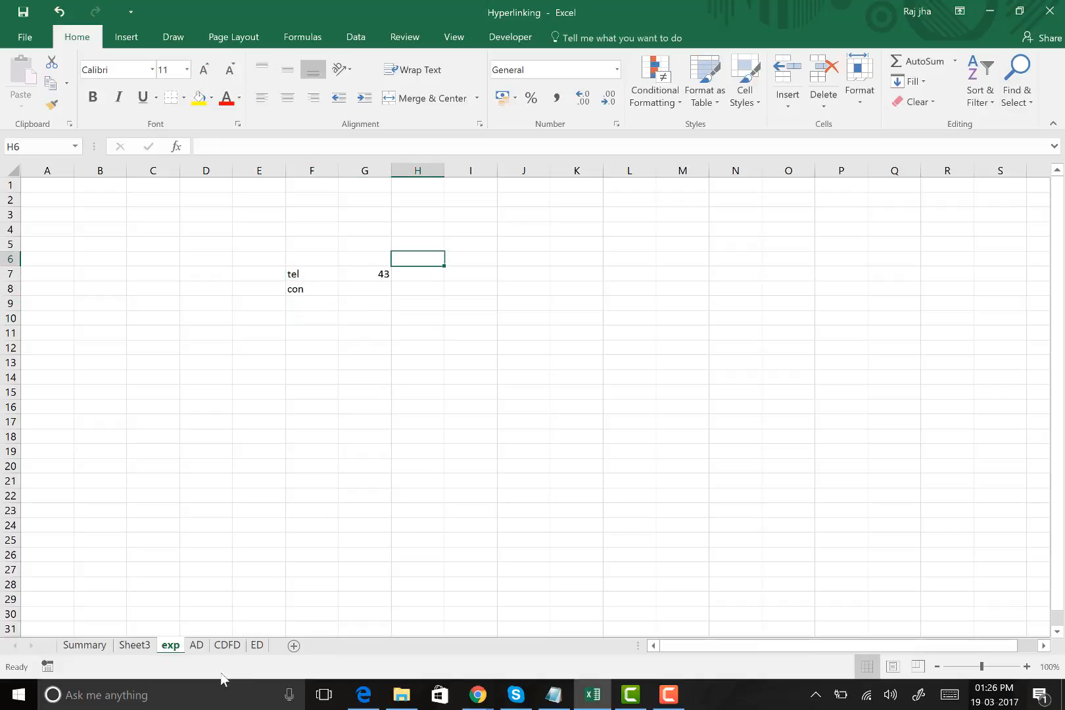
{"action": "left_click", "coordinate": [134, 645]}
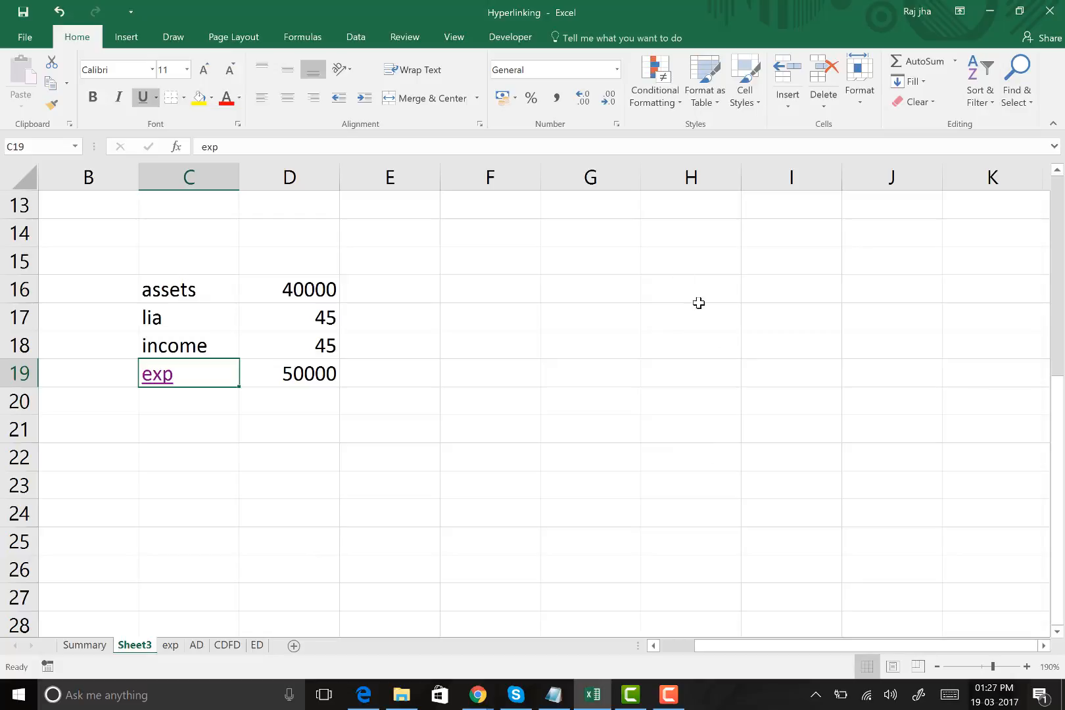
{"action": "left_click", "coordinate": [526, 293]}
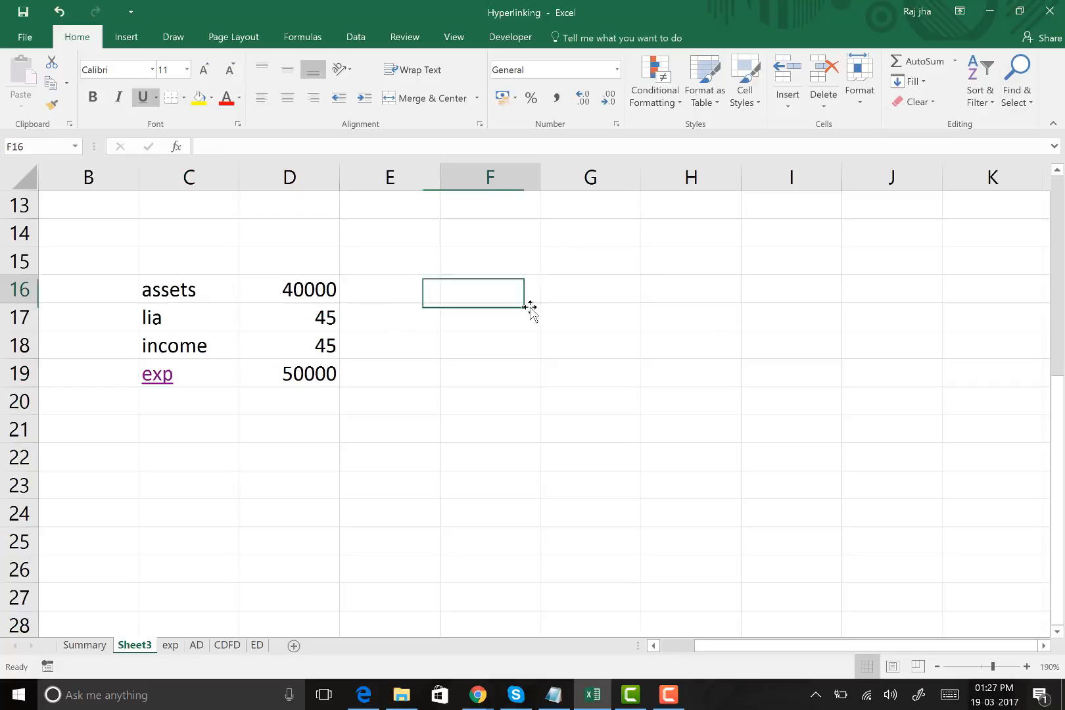
{"action": "left_click", "coordinate": [519, 345]}
{"action": "left_click", "coordinate": [700, 394]}
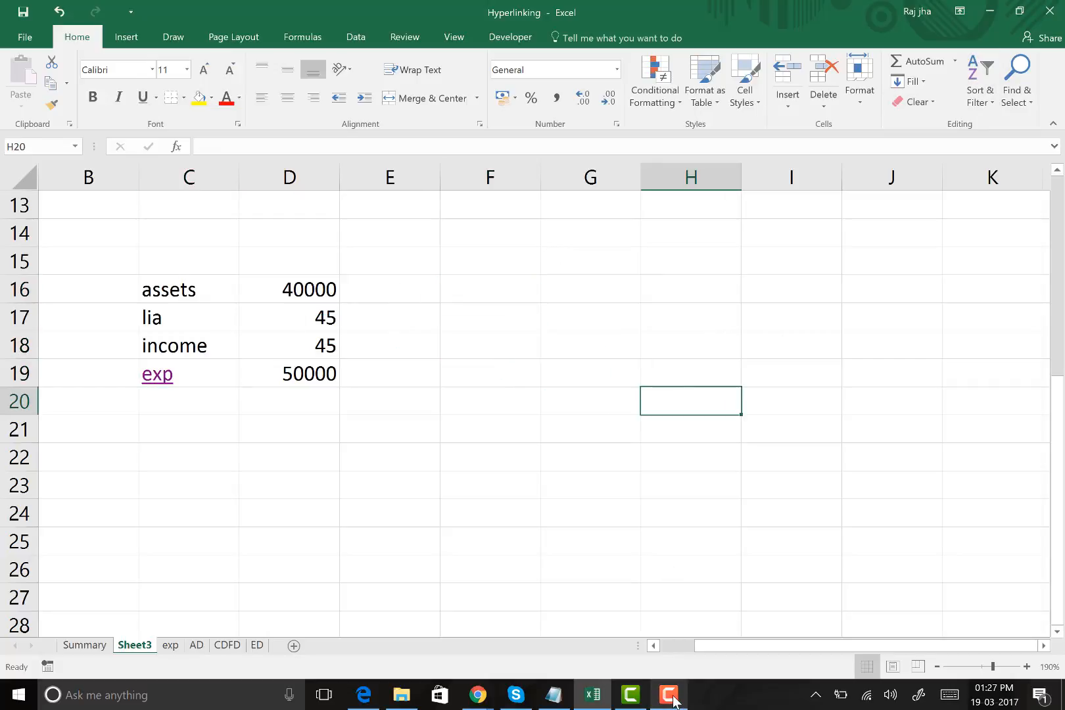